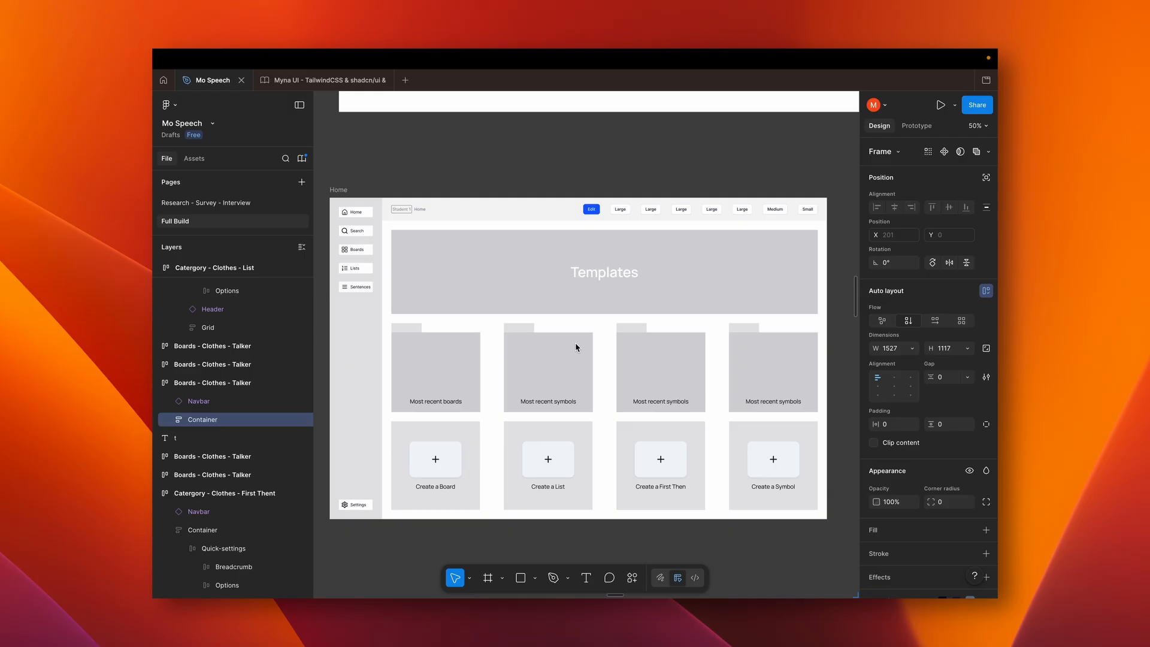
# Survey the wireframe screens across the Full Build page, including the search, category, list and board layouts
pyautogui.moveTo(423, 75)
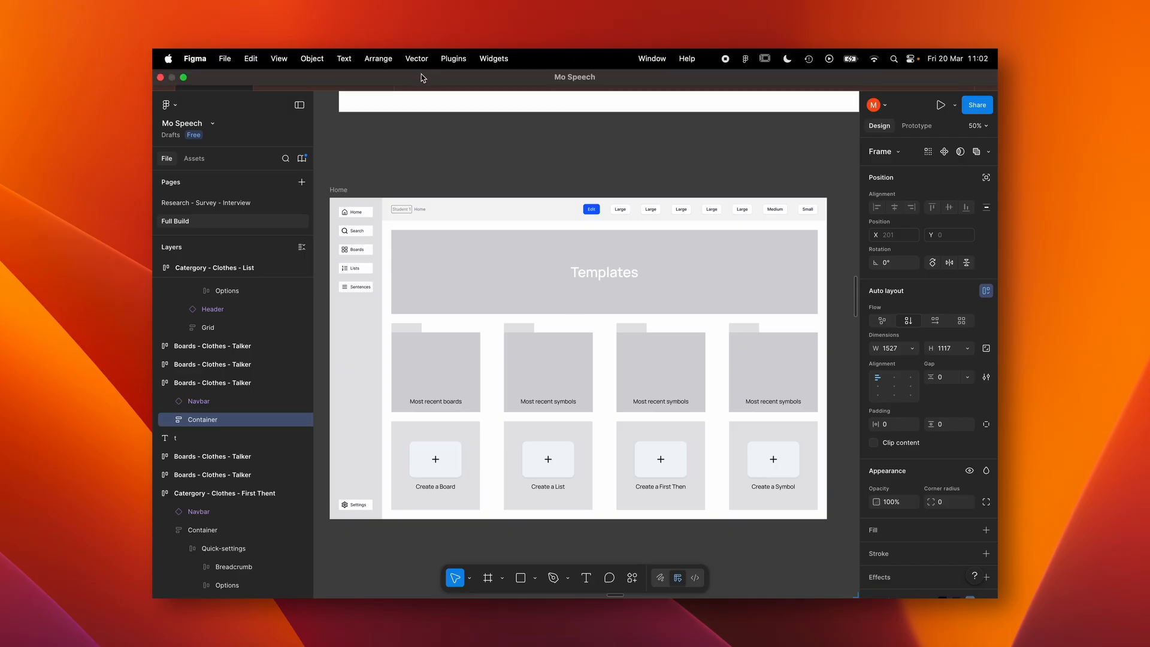
pyautogui.scroll(-3, 652, 313)
pyautogui.scroll(-5, 652, 313)
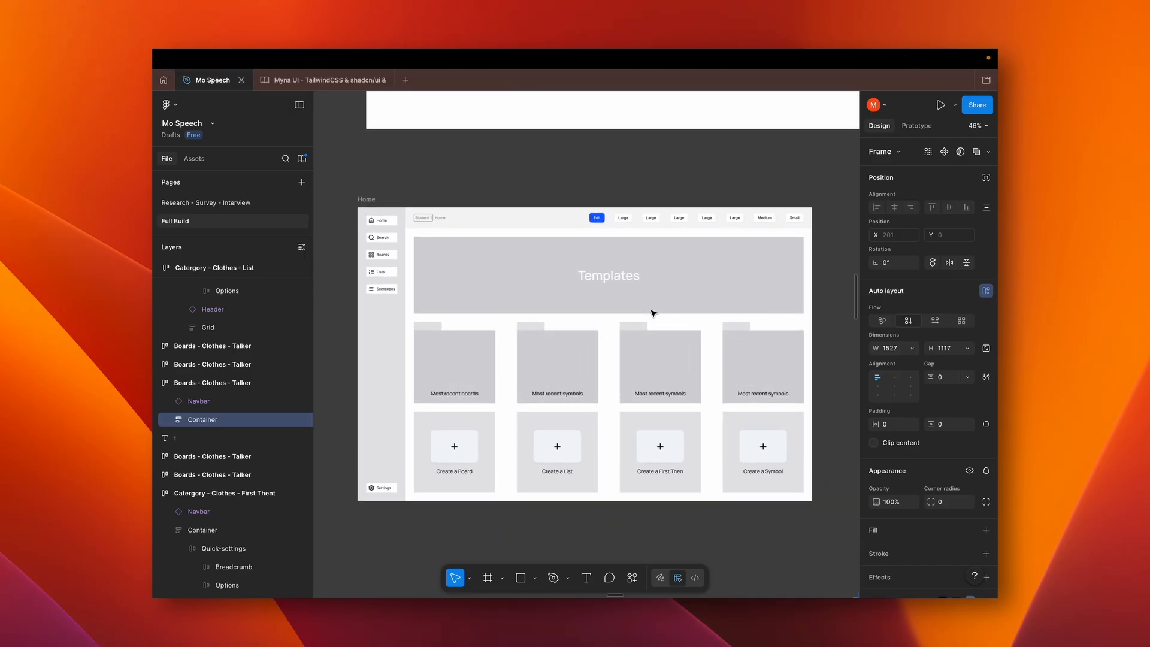
pyautogui.scroll(-8, 652, 313)
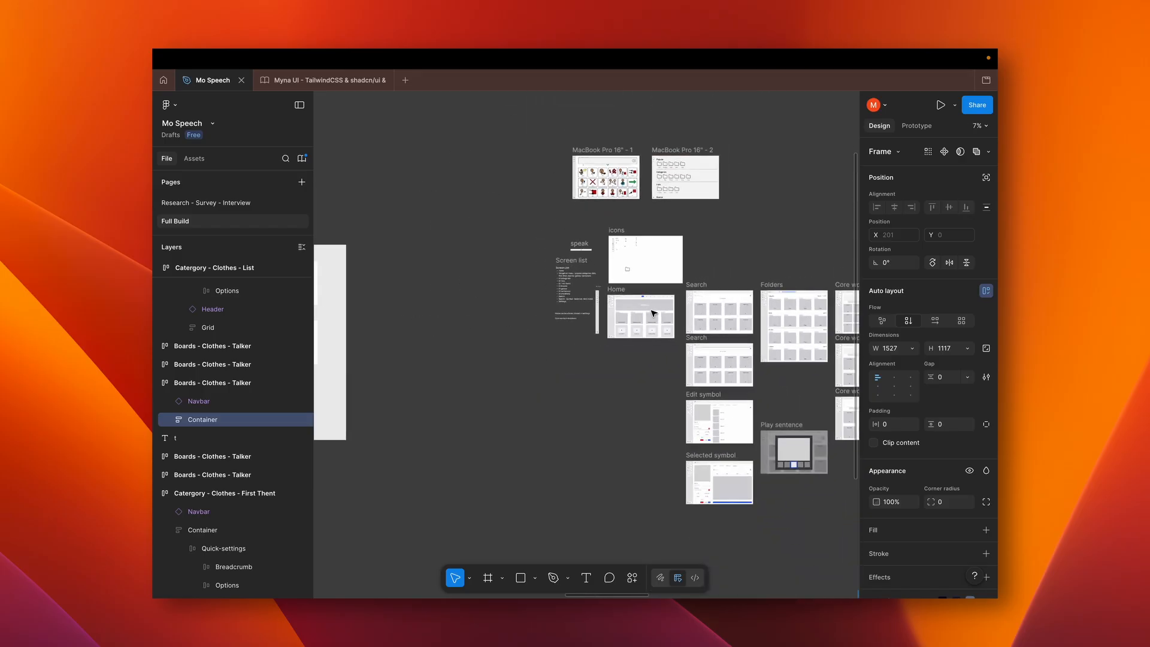
pyautogui.hscroll(10, 653, 313)
pyautogui.scroll(-2, 652, 313)
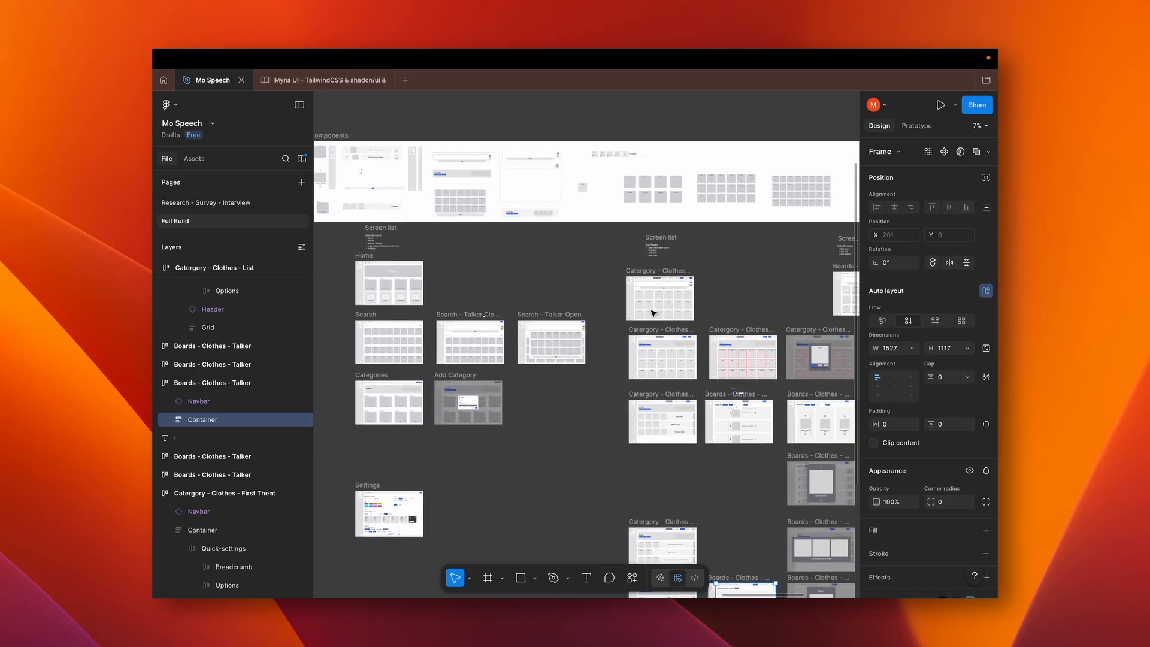
pyautogui.scroll(3, 653, 313)
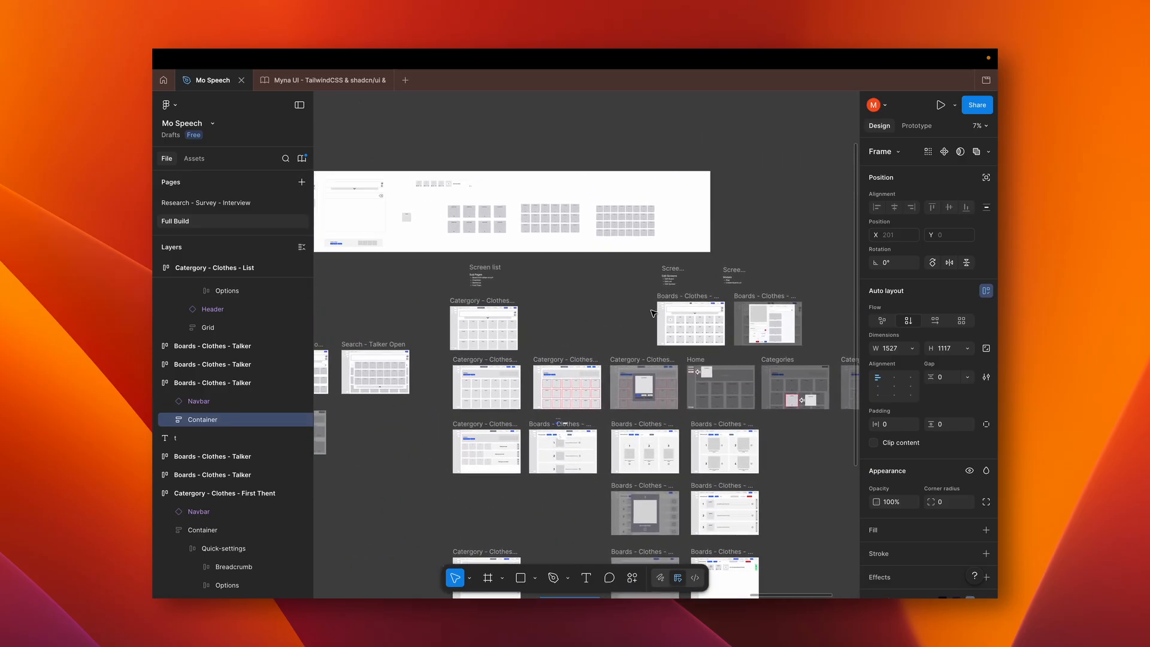
pyautogui.scroll(5, 566, 247)
pyautogui.scroll(-3, 565, 247)
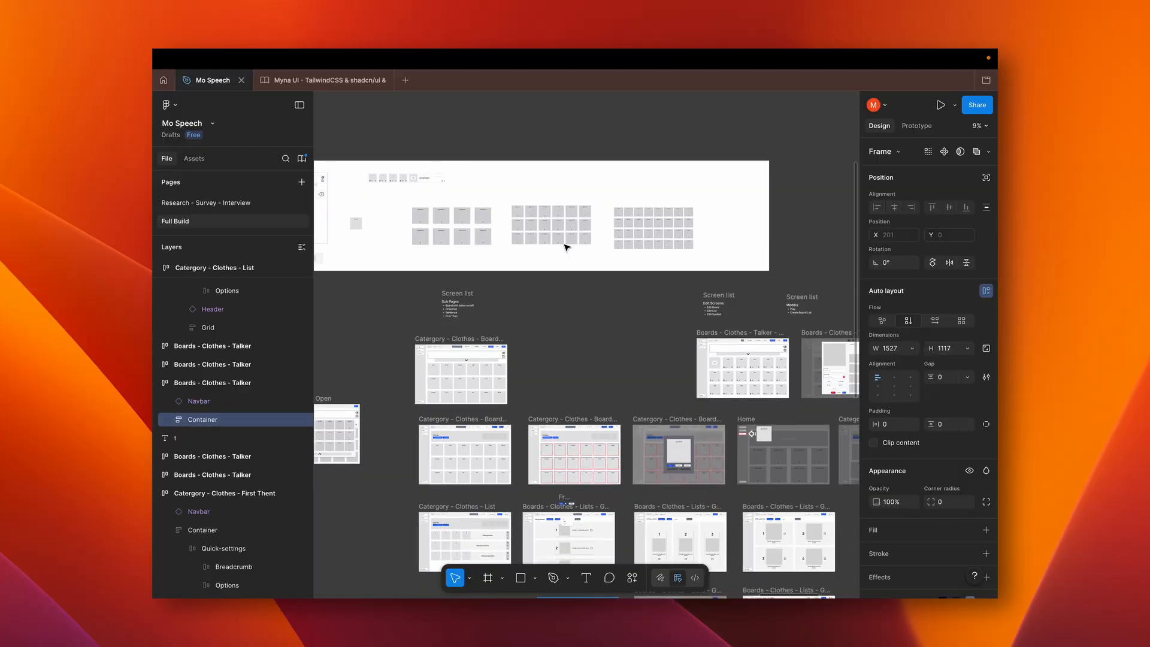
pyautogui.scroll(-5, 566, 246)
pyautogui.scroll(-5, 567, 247)
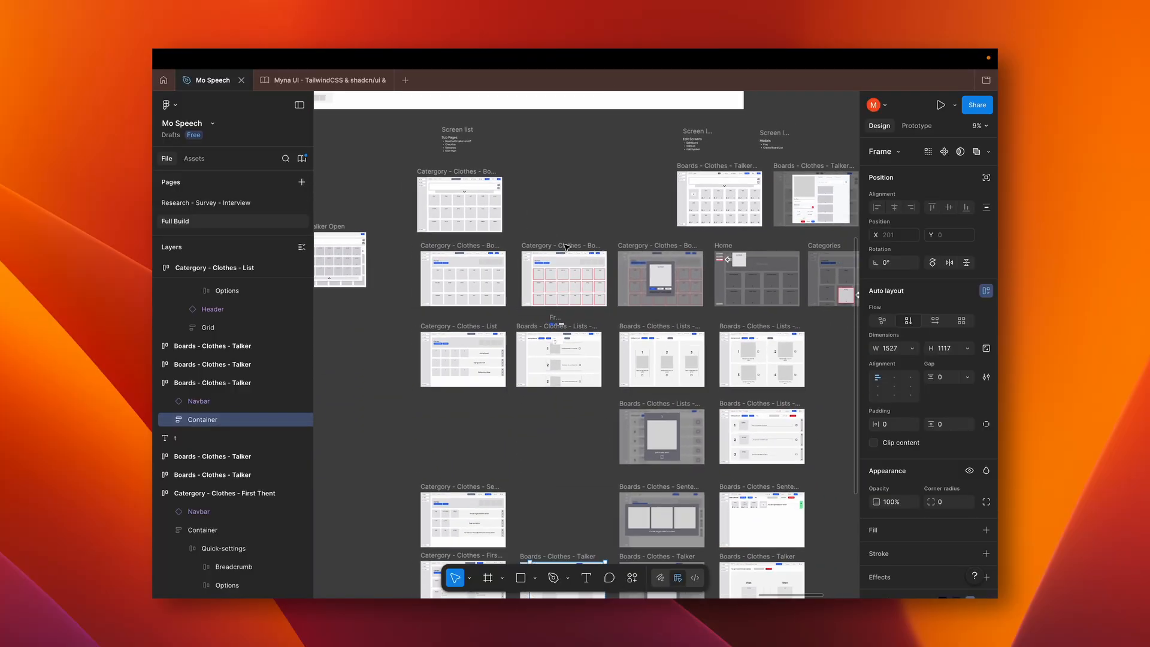
pyautogui.hscroll(-5, 567, 247)
pyautogui.hscroll(-8, 566, 247)
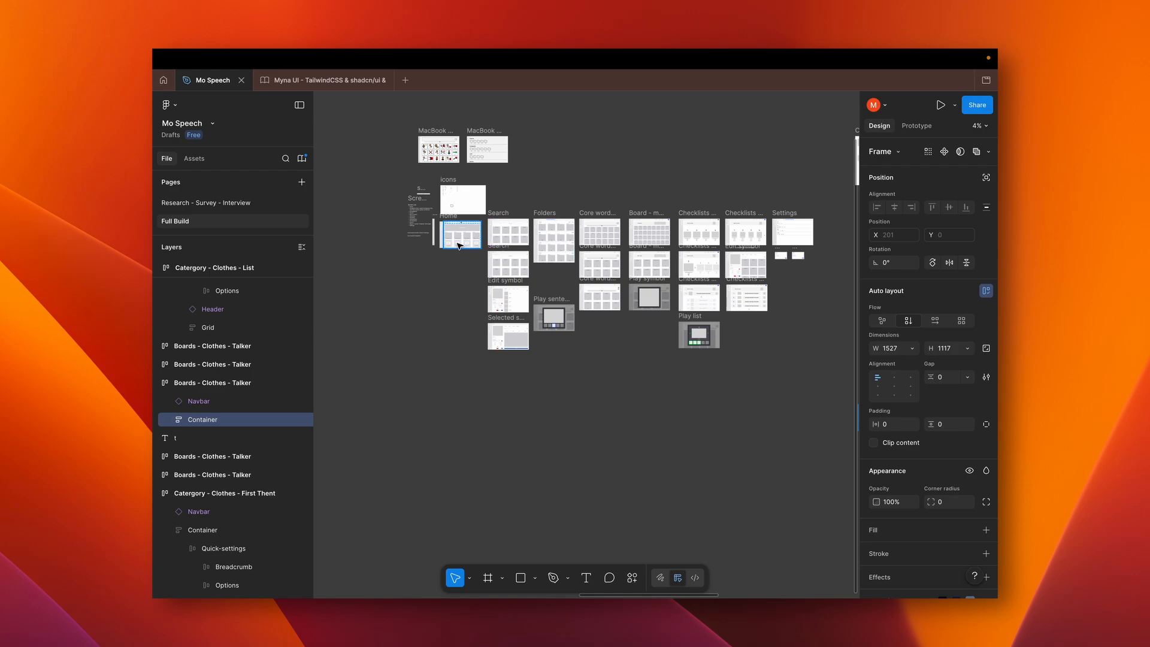
# Examine the Home wireframe with its Templates banner, recent folders and create cards
pyautogui.scroll(5, 460, 245)
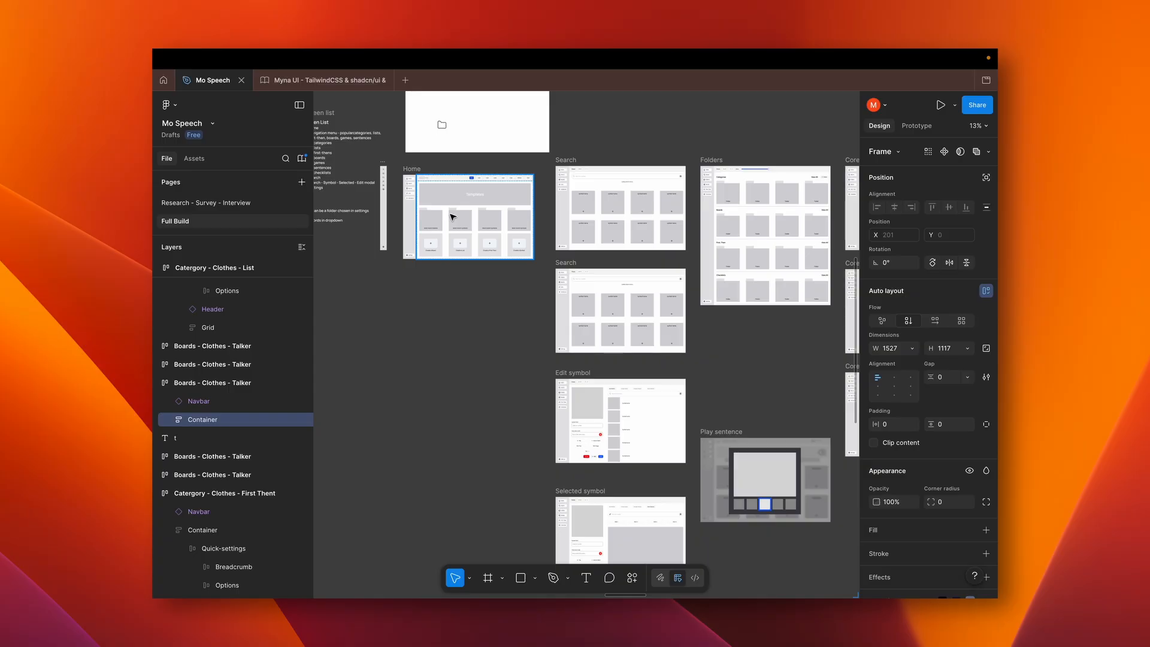
pyautogui.scroll(5, 452, 217)
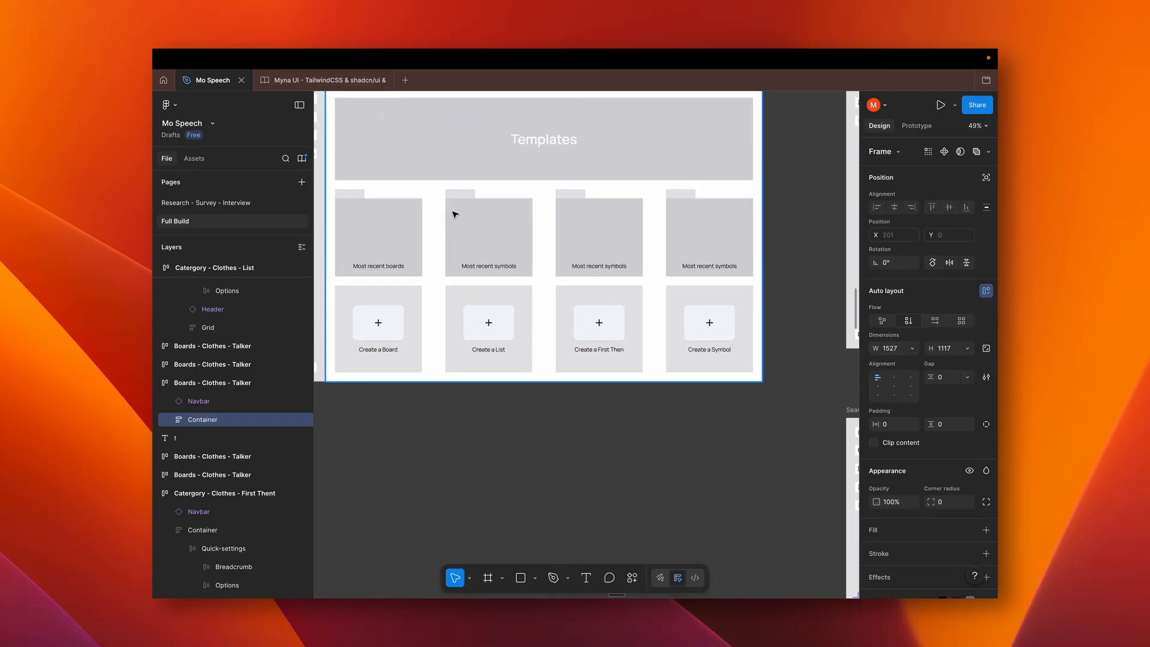
pyautogui.scroll(-3, 455, 214)
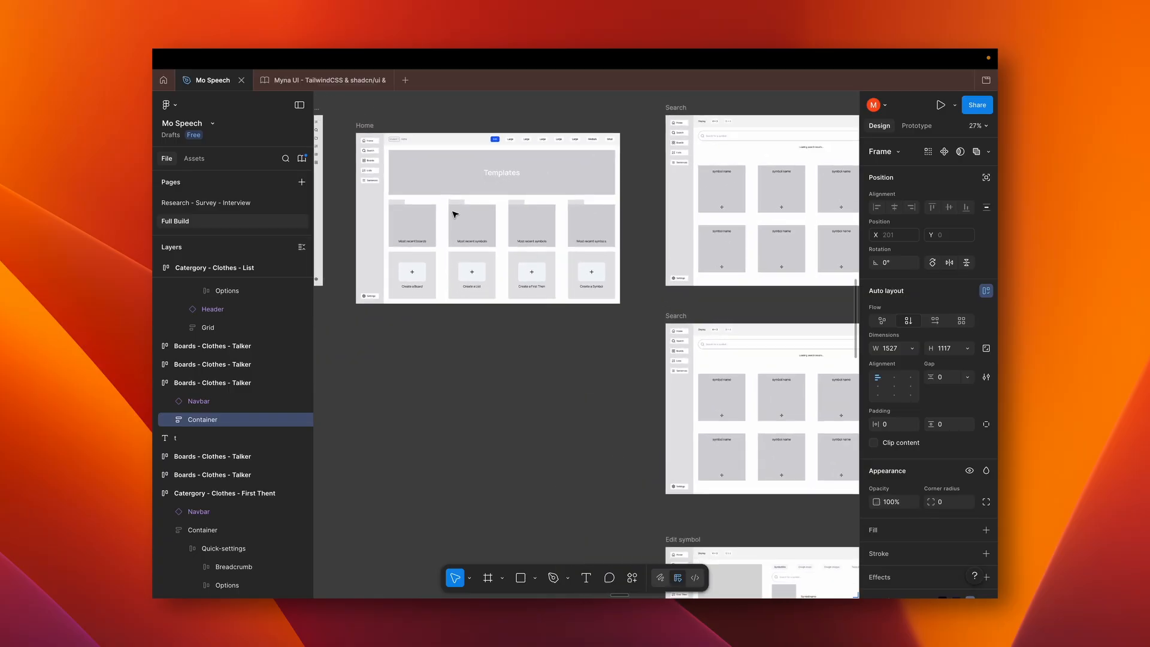
pyautogui.scroll(2, 455, 214)
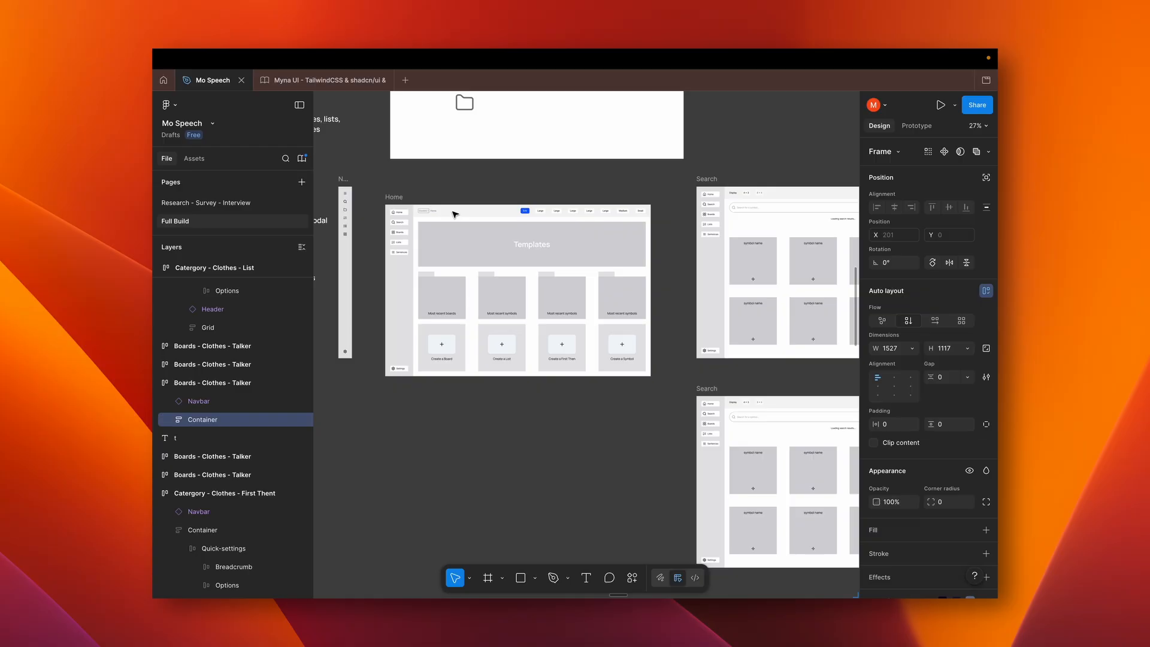
pyautogui.scroll(4, 496, 256)
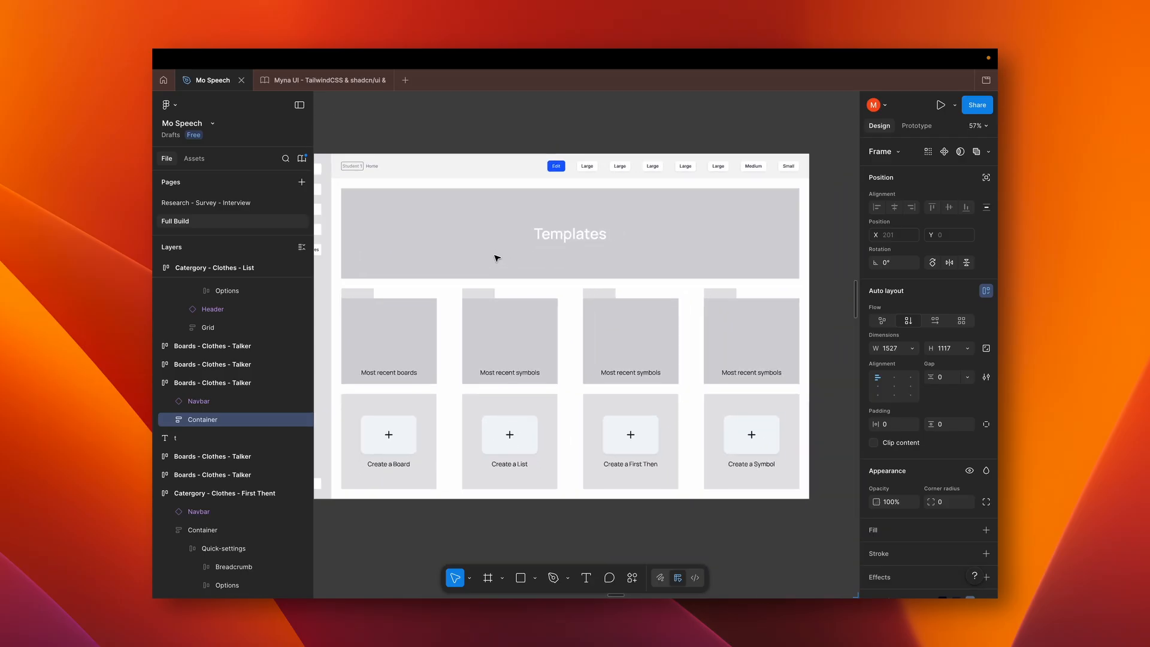
pyautogui.scroll(-2, 496, 259)
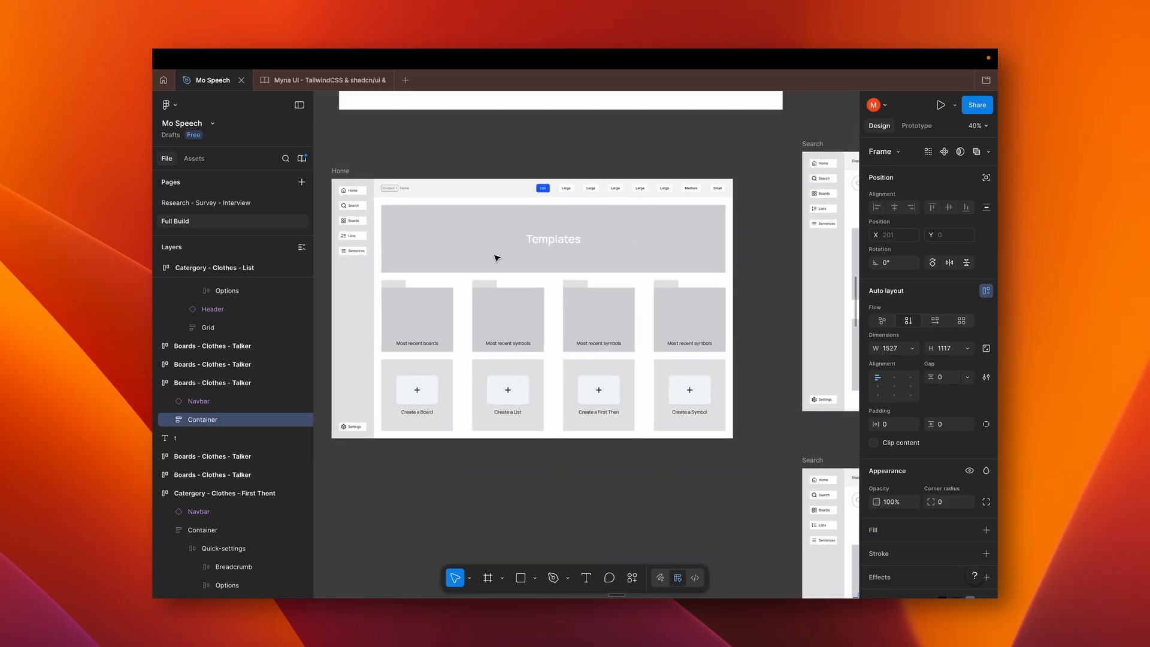
pyautogui.hscroll(-2, 495, 258)
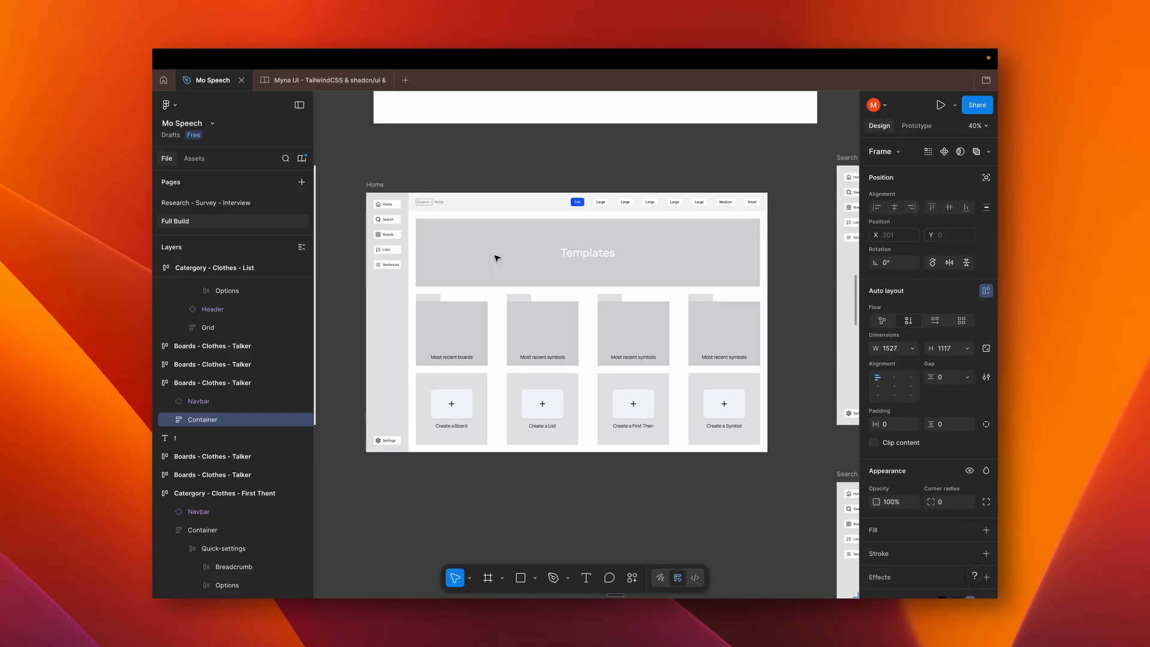
# Inspect the symbol grid in the MacBook Pro 16" - 1 mockup and return to the Home wireframe
pyautogui.scroll(-5, 496, 258)
pyautogui.scroll(3, 495, 258)
pyautogui.scroll(5, 496, 258)
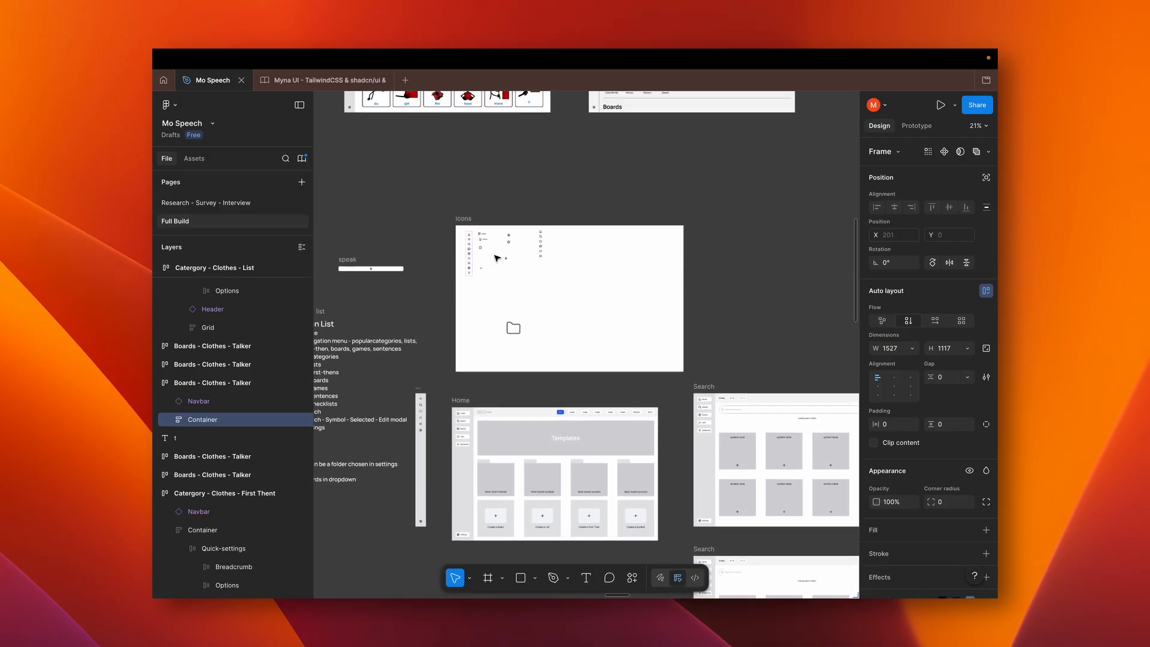
pyautogui.scroll(2, 496, 258)
pyautogui.scroll(5, 496, 258)
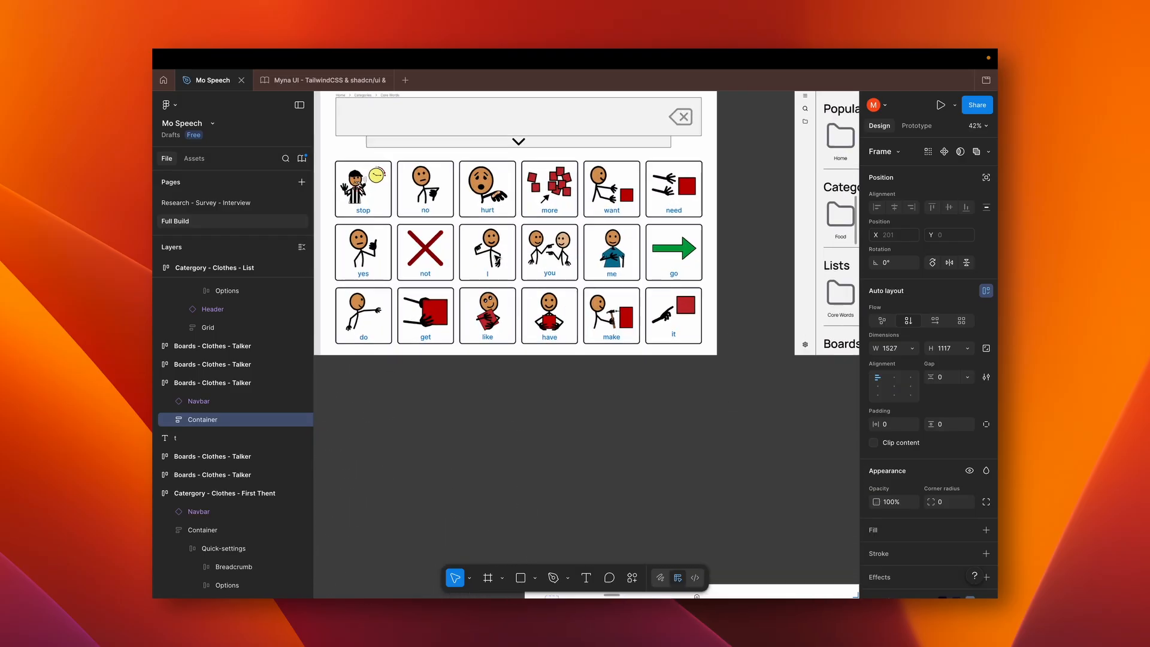
pyautogui.scroll(2, 496, 258)
pyautogui.hscroll(-2, 496, 258)
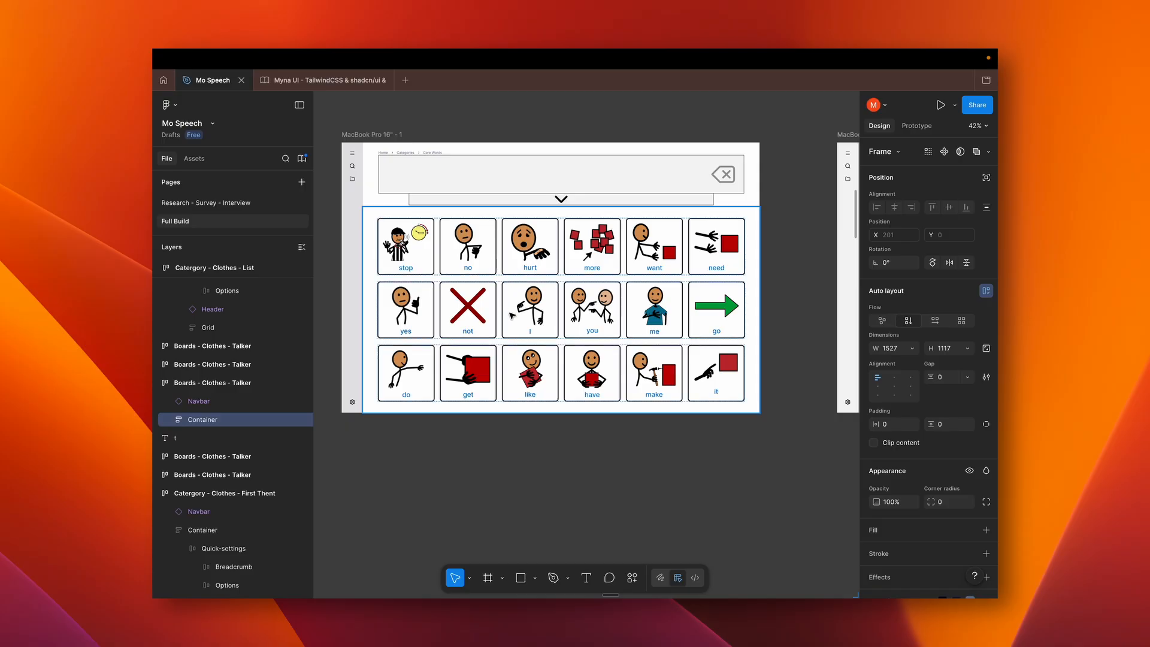
pyautogui.scroll(-4, 512, 316)
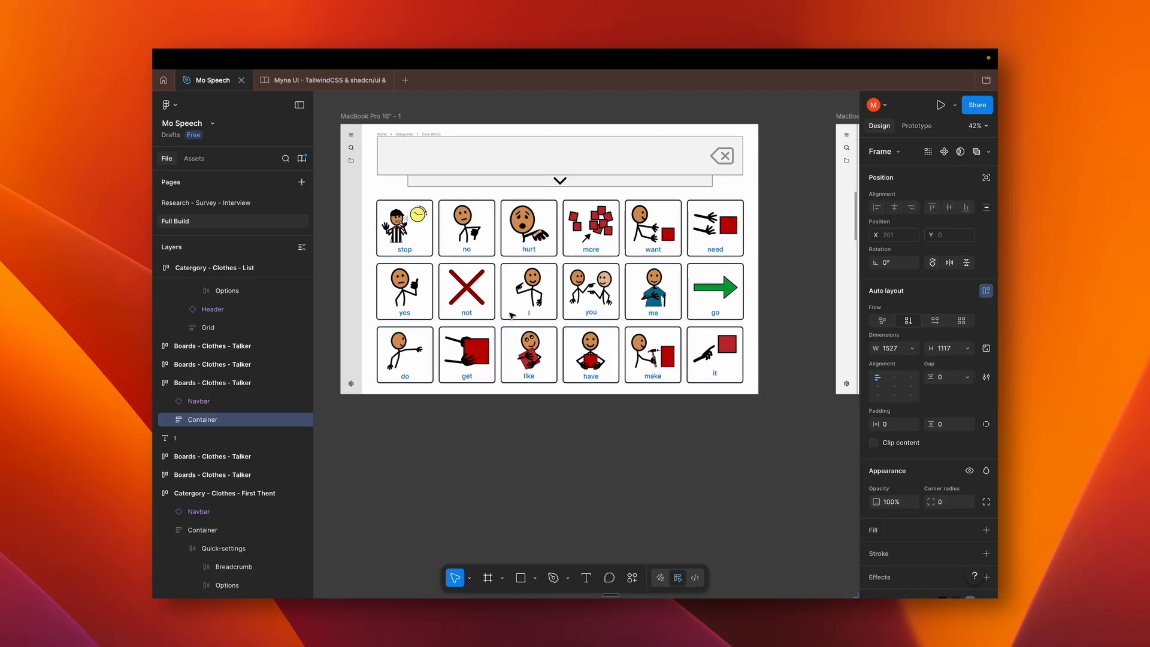
pyautogui.scroll(-2, 512, 316)
pyautogui.scroll(5, 511, 315)
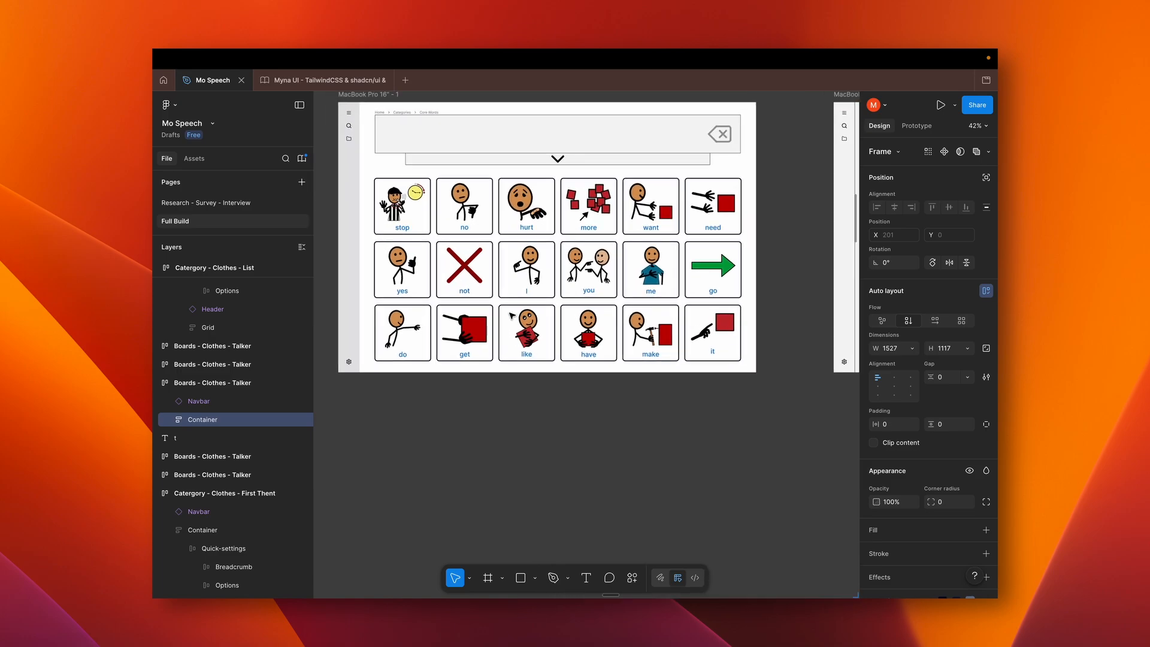
pyautogui.scroll(-20, 512, 315)
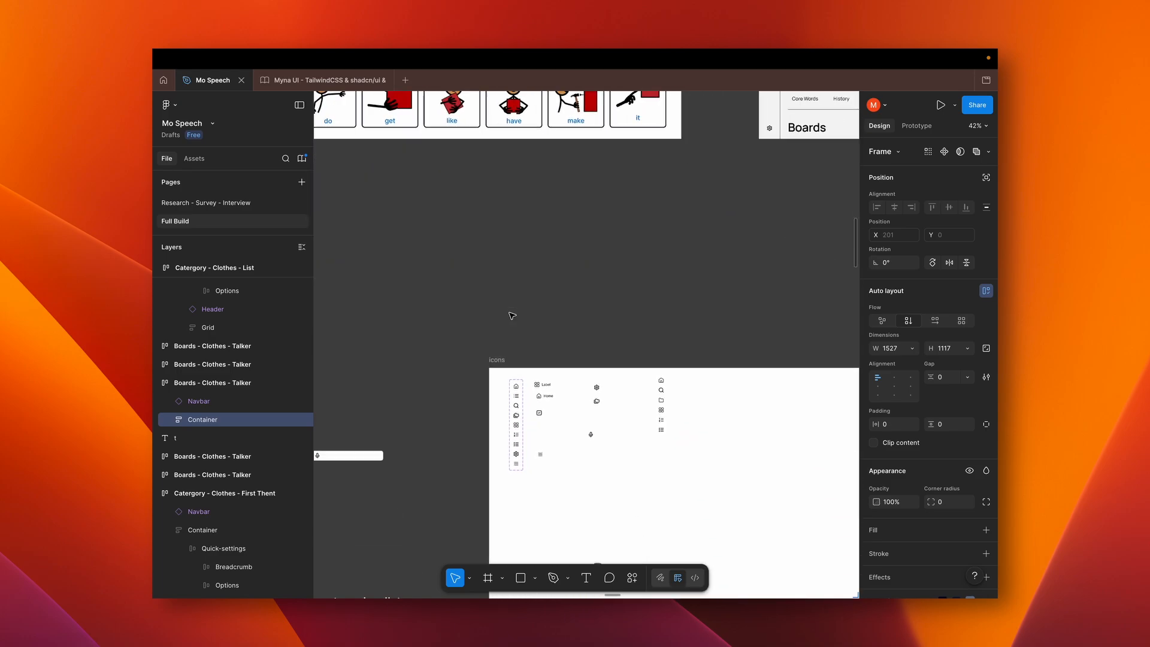
pyautogui.scroll(-2, 512, 316)
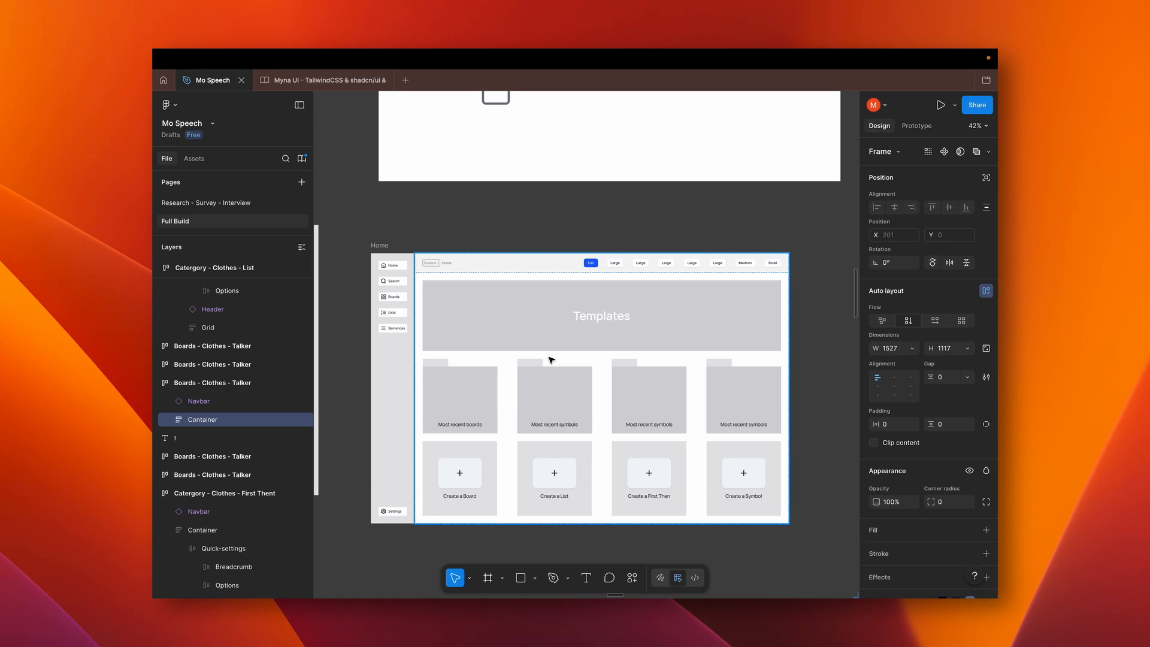
# Switch to the browser and open the Mo Speech app from the mospeech.com home page
pyautogui.press('super+Tab')
pyautogui.press('super+Tab')
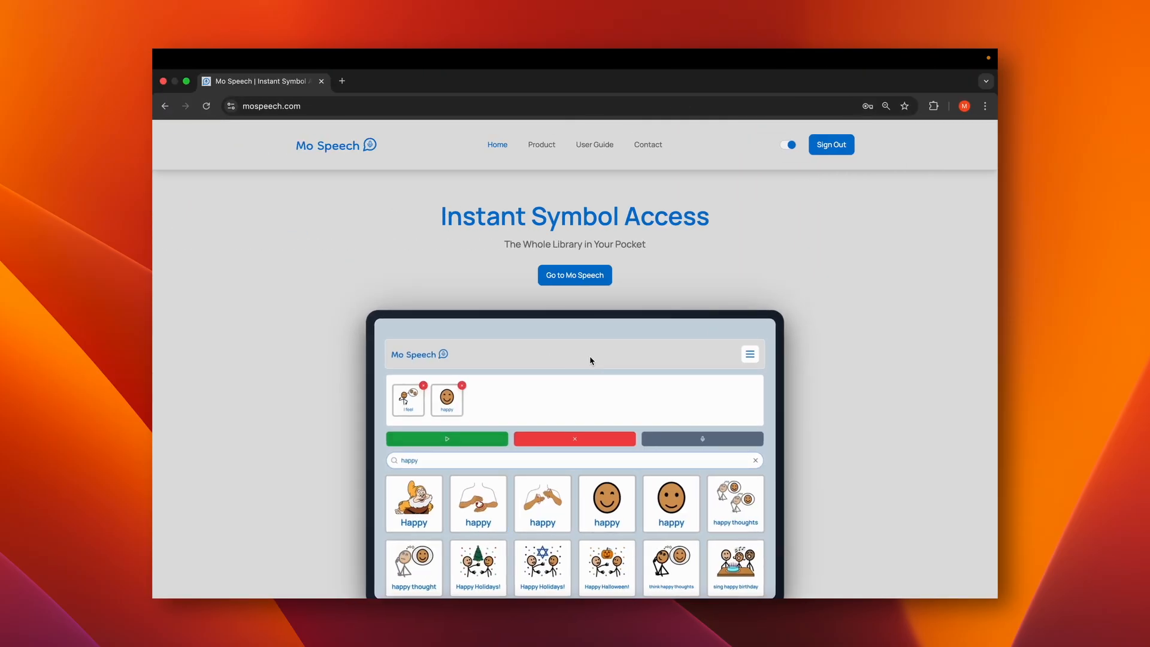
pyautogui.scroll(-3, 591, 361)
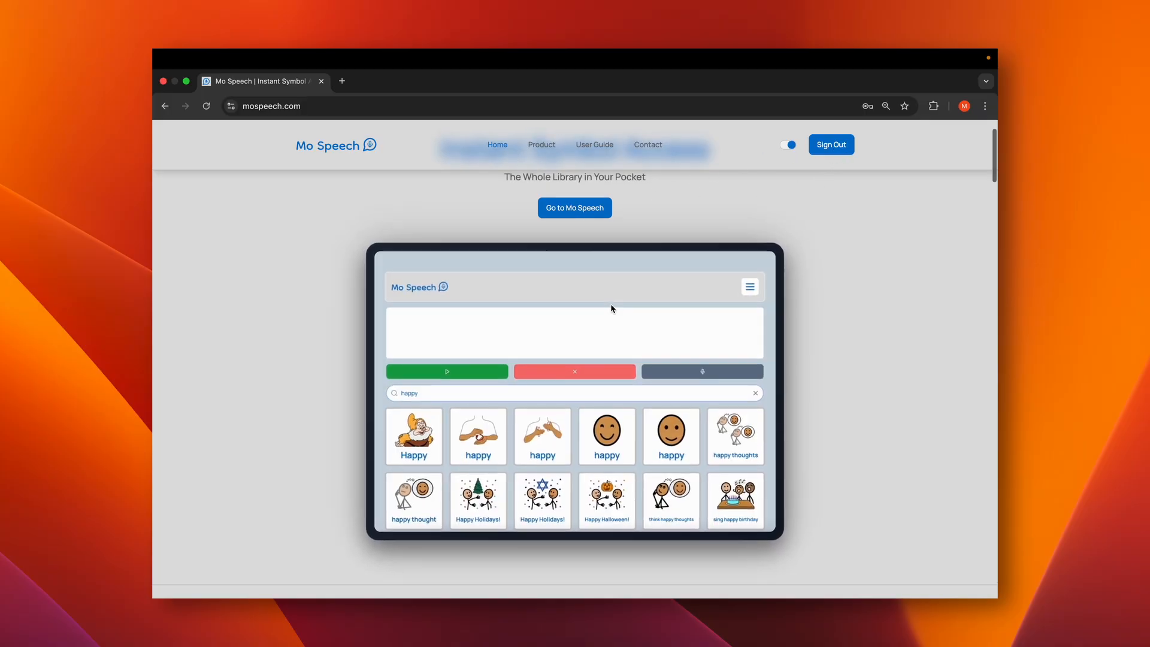
pyautogui.scroll(2, 611, 309)
pyautogui.click(568, 278)
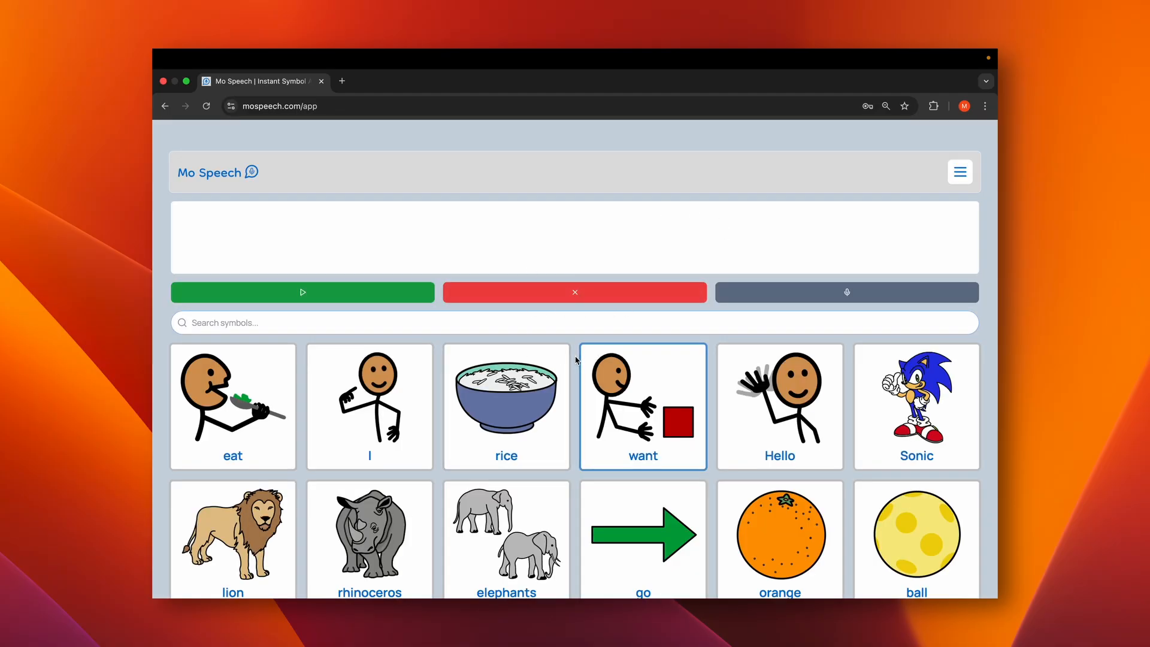
# Set the symbol view to Core Words, look through the symbols and add "I" to the sentence
pyautogui.click(960, 172)
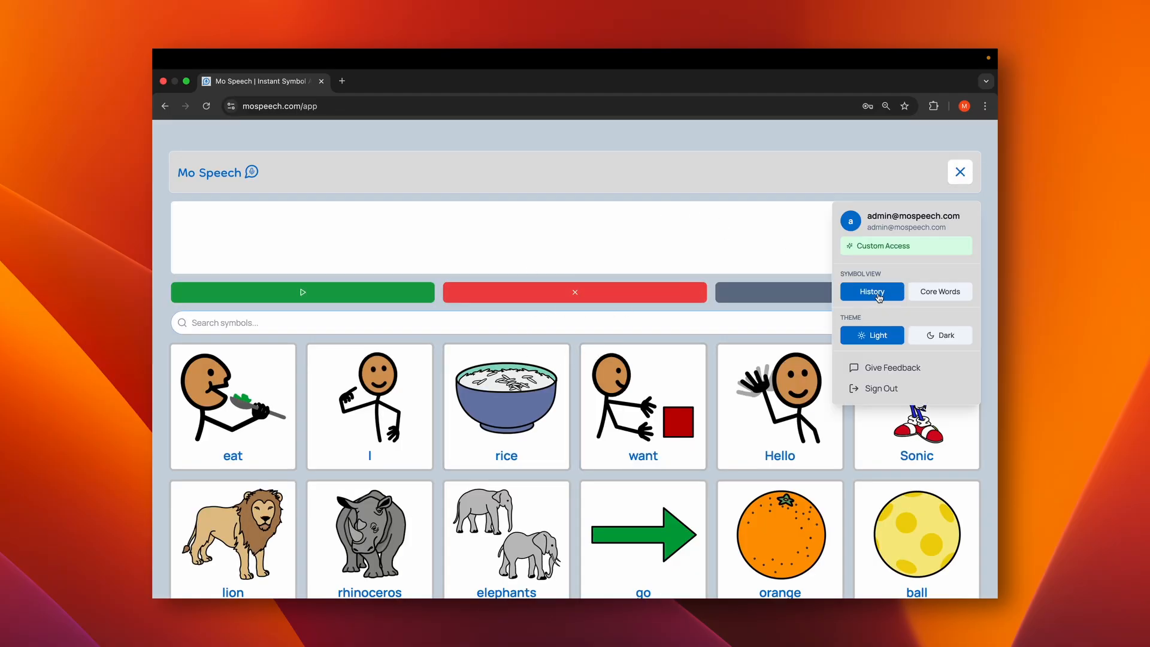
pyautogui.click(951, 293)
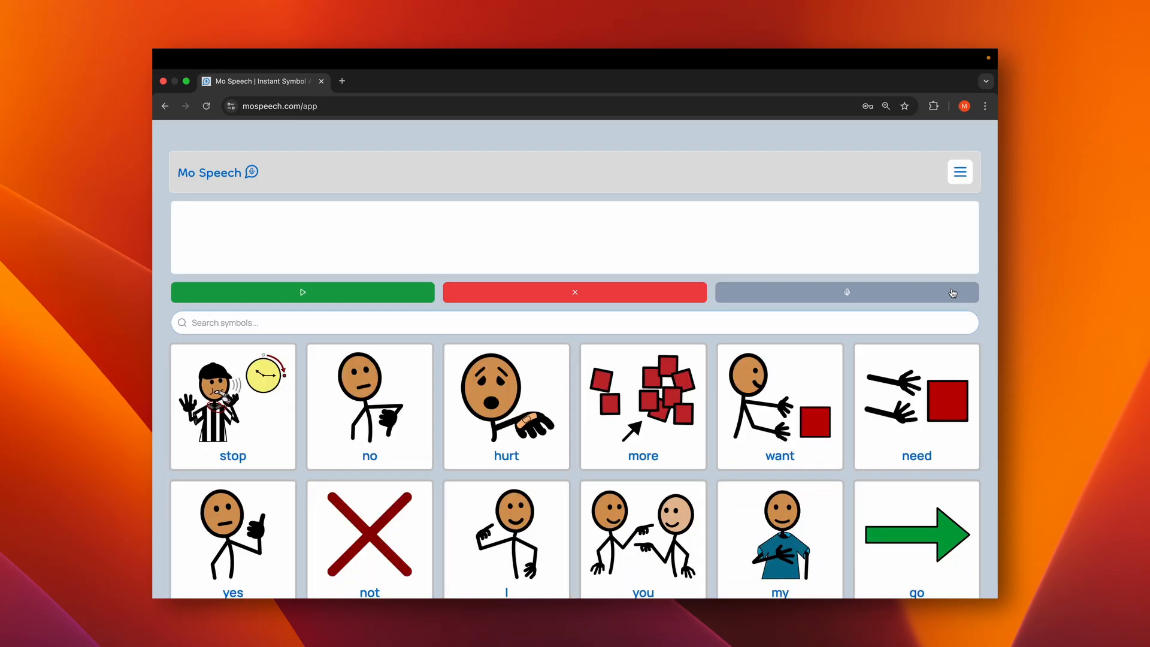
pyautogui.scroll(-2, 674, 439)
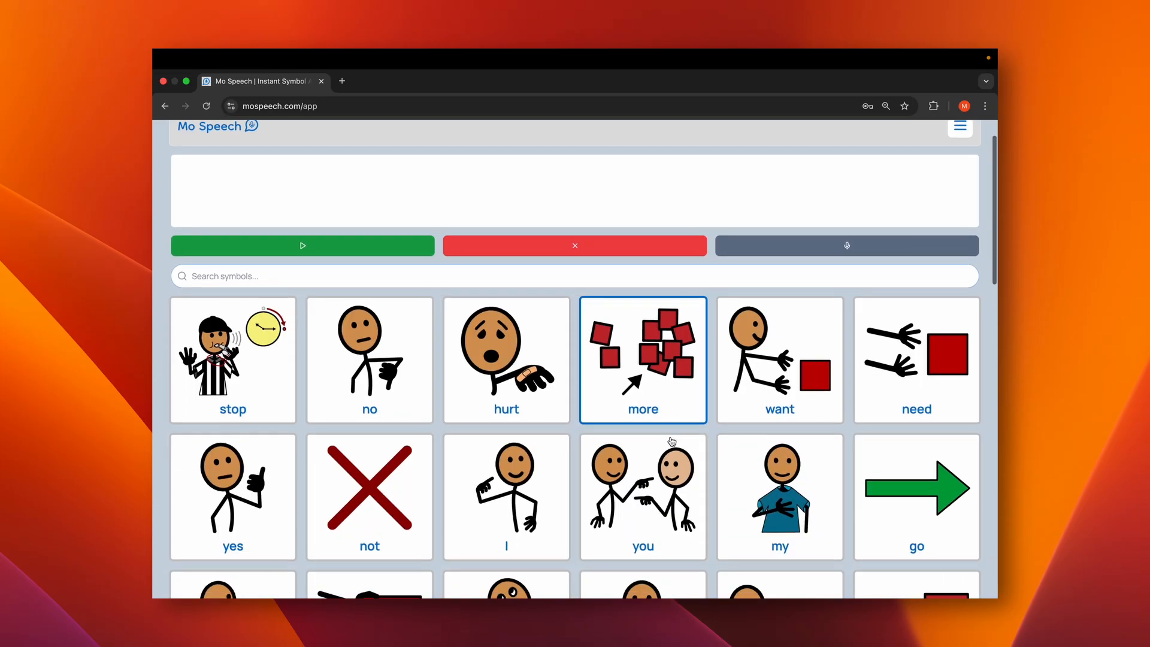
pyautogui.scroll(-1, 672, 441)
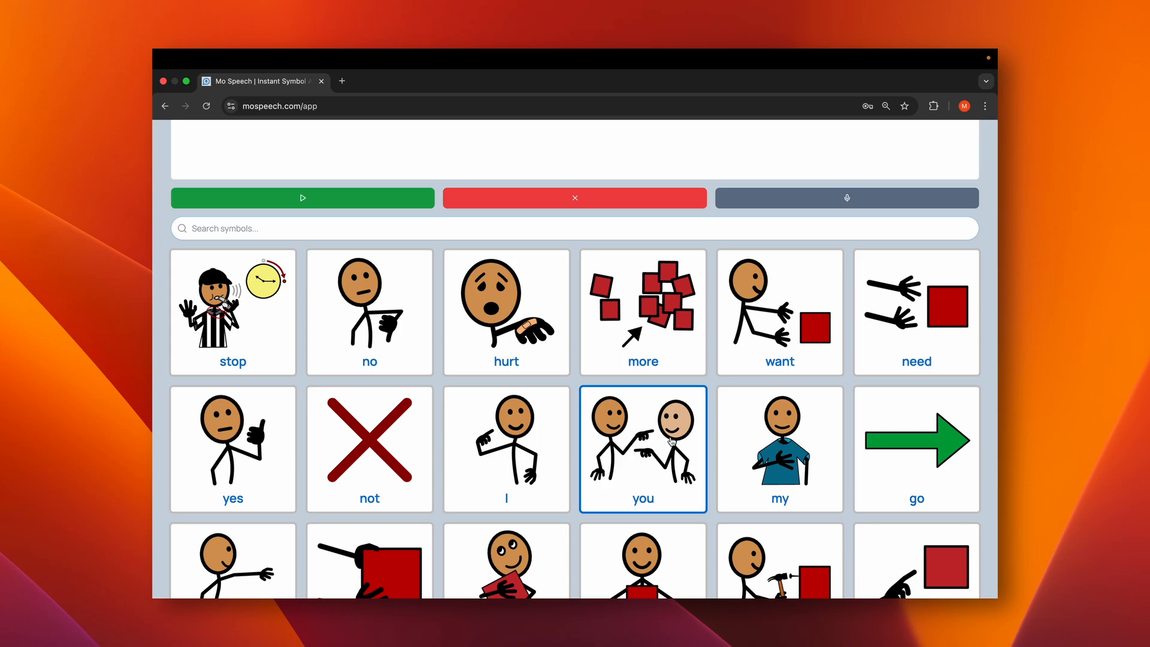
pyautogui.scroll(-5, 672, 441)
pyautogui.scroll(5, 672, 442)
pyautogui.scroll(2, 671, 441)
pyautogui.scroll(1, 754, 400)
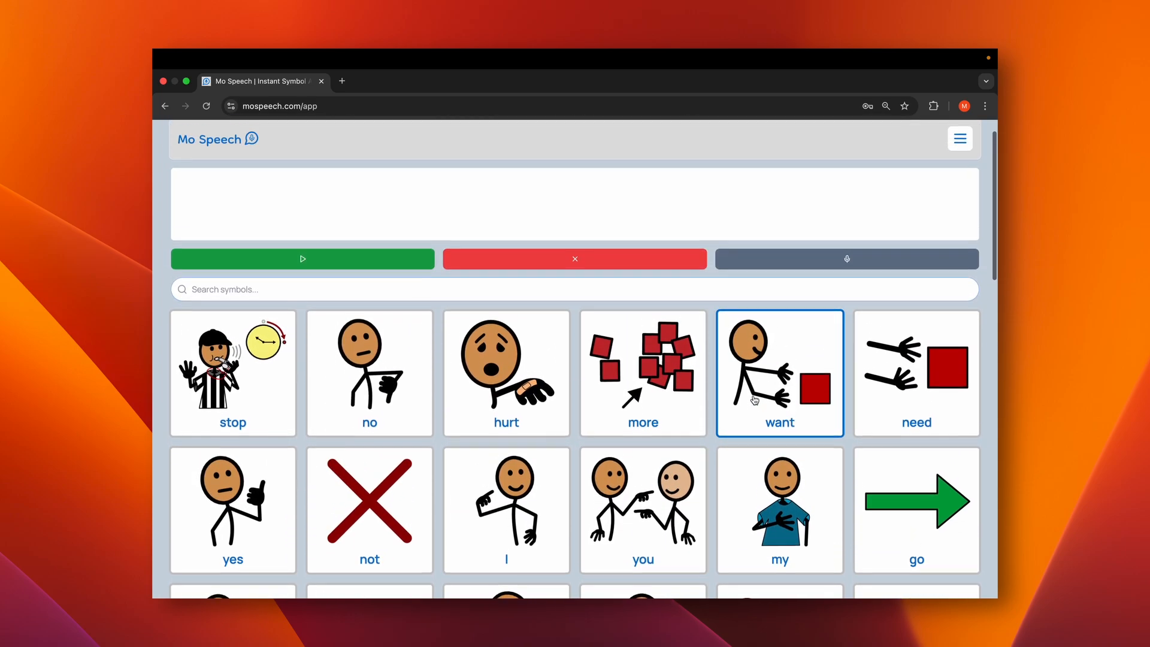
pyautogui.scroll(1, 754, 400)
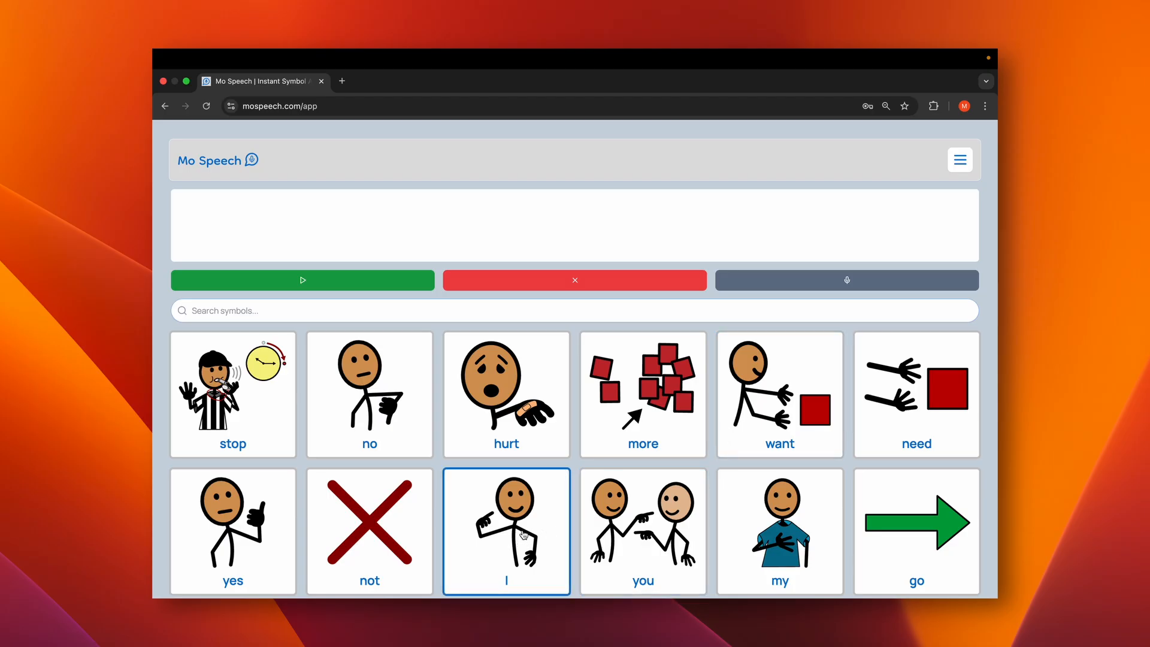
pyautogui.click(500, 541)
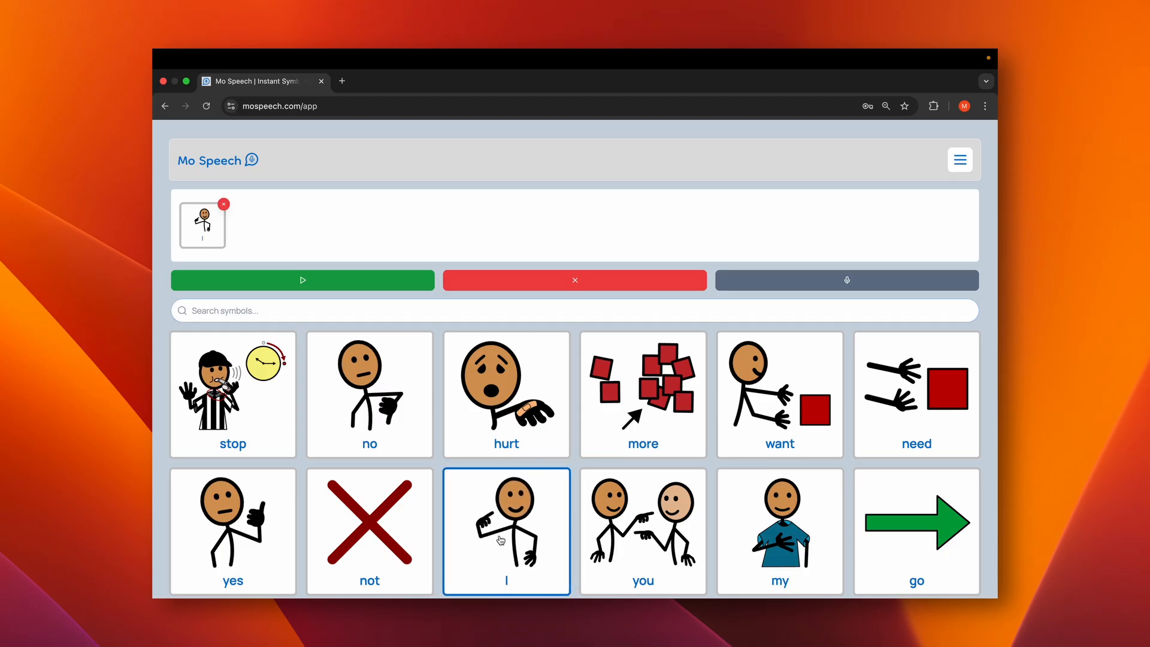
# Set the symbol view to History and add the "eat" and "rice" symbols to the sentence
pyautogui.click(958, 160)
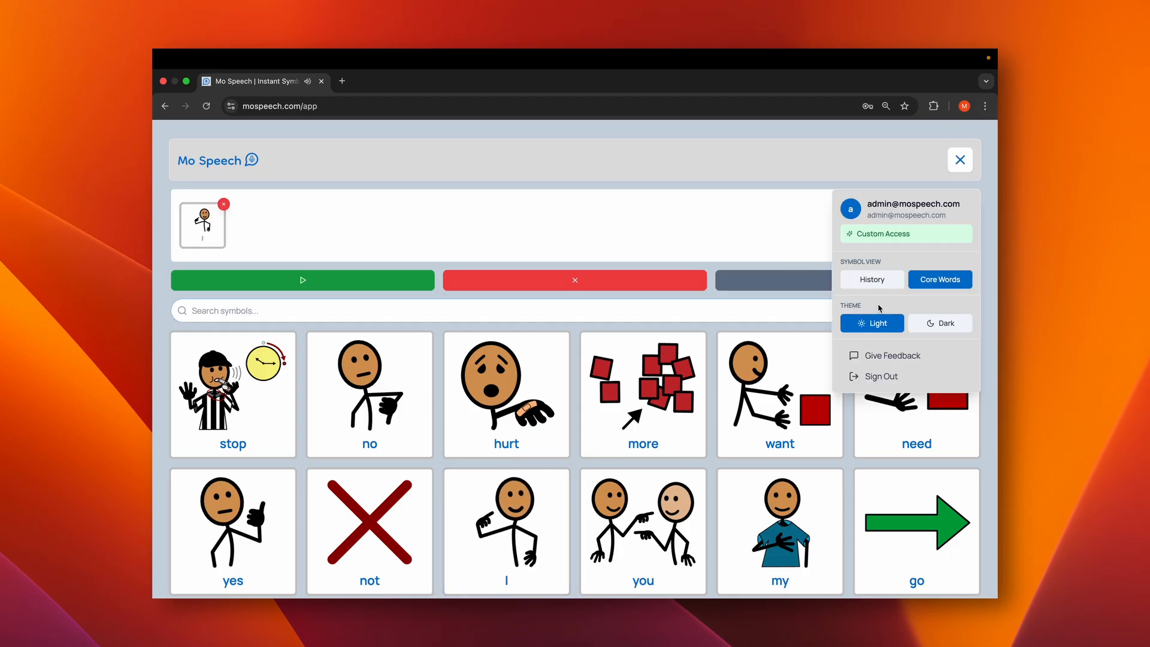
pyautogui.click(872, 279)
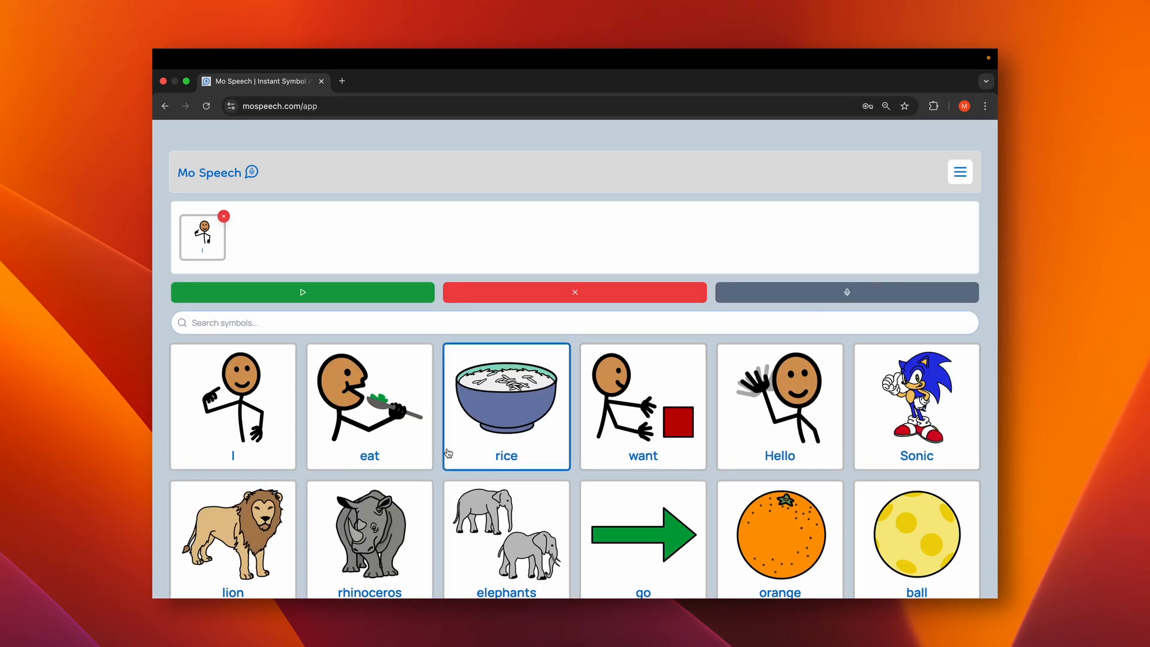
pyautogui.click(392, 440)
pyautogui.click(512, 413)
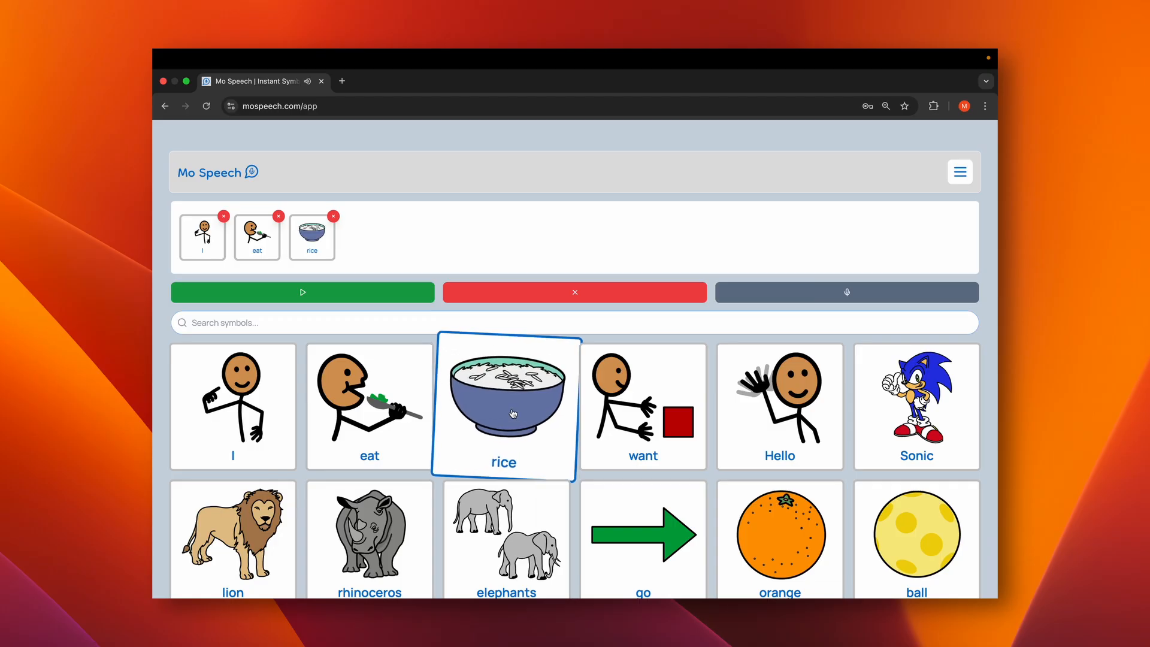
# Play the "I eat rice" symbol sentence through to the last symbol and close the full-screen playback
pyautogui.click(339, 293)
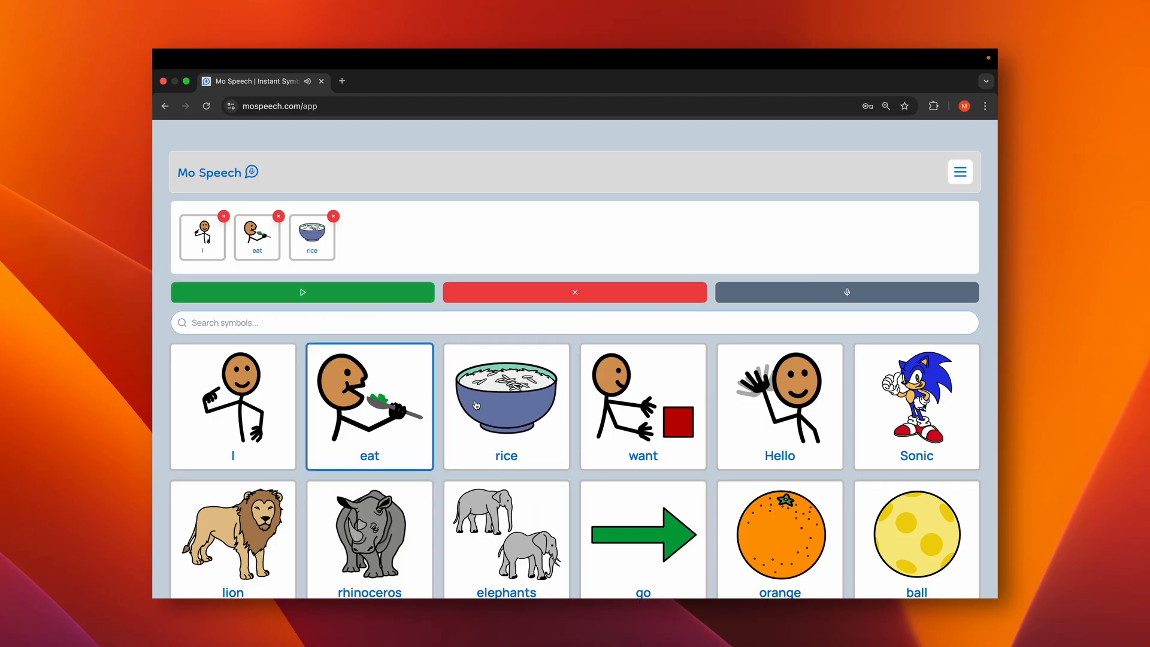
pyautogui.click(337, 296)
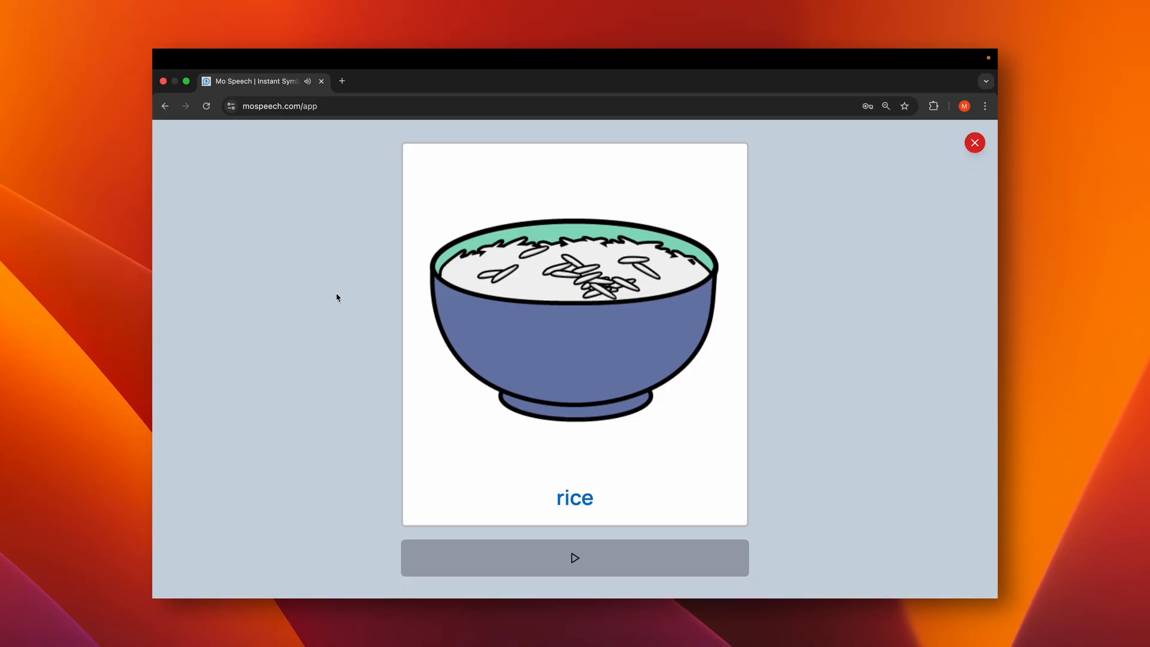
pyautogui.click(975, 144)
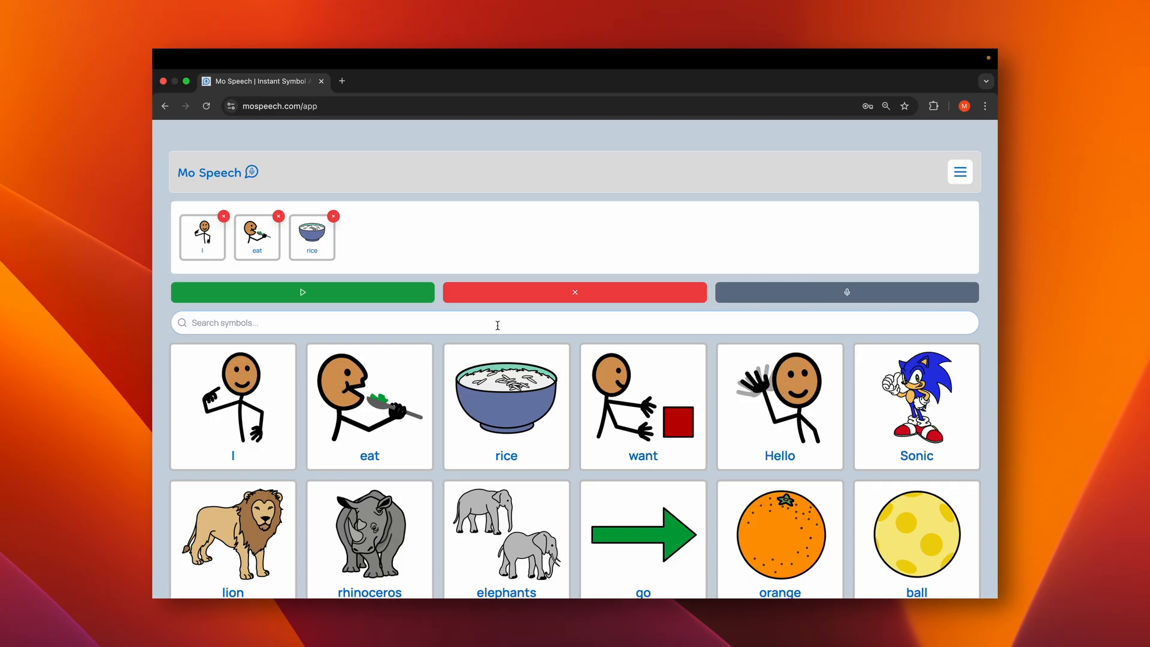
# Switch to Figma and examine the Home wireframe's navigation bar, Templates banner, recent items and create options
pyautogui.press('super+Tab')
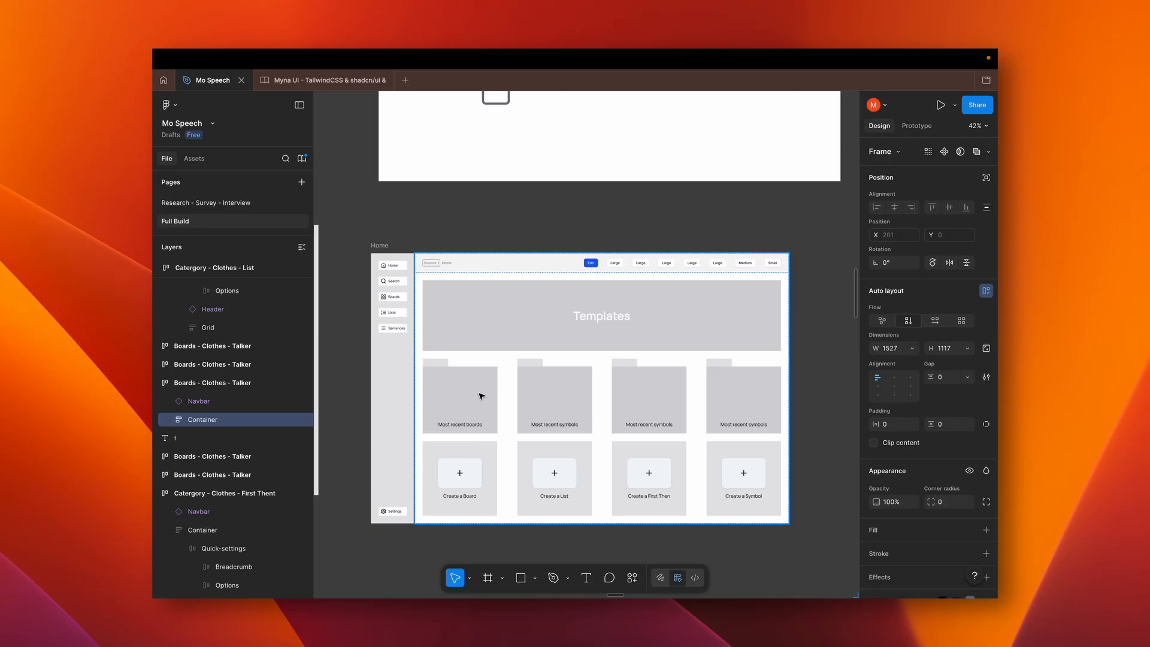
pyautogui.hscroll(-10, 481, 396)
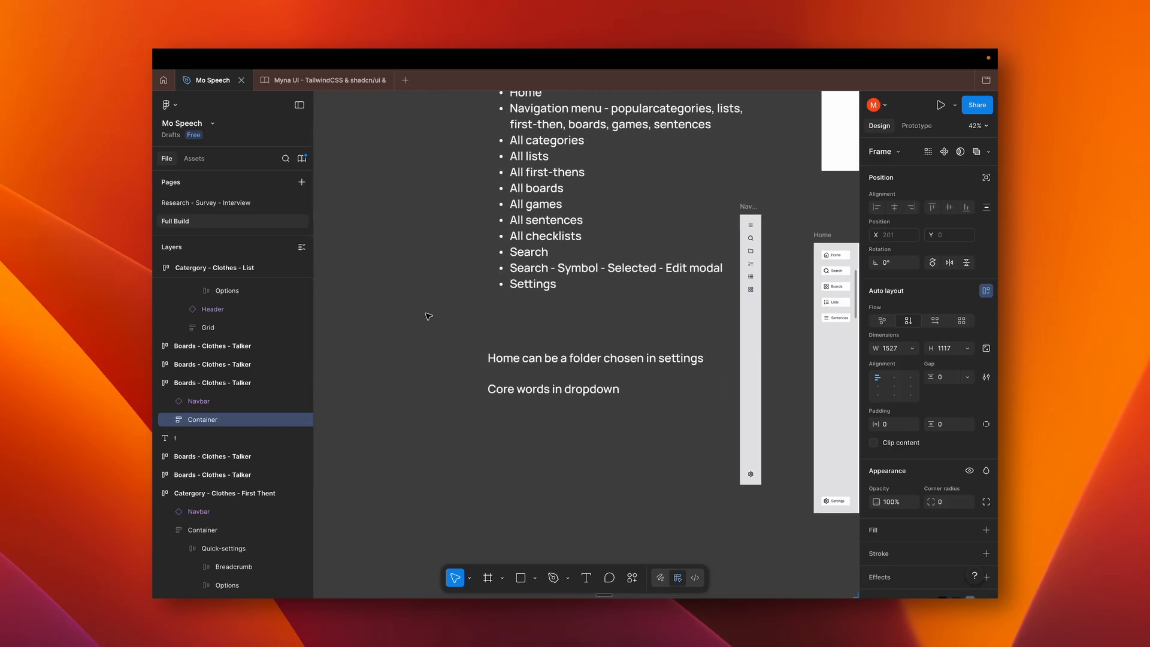
pyautogui.hscroll(8, 426, 315)
pyautogui.scroll(-5, 425, 316)
pyautogui.scroll(4, 424, 316)
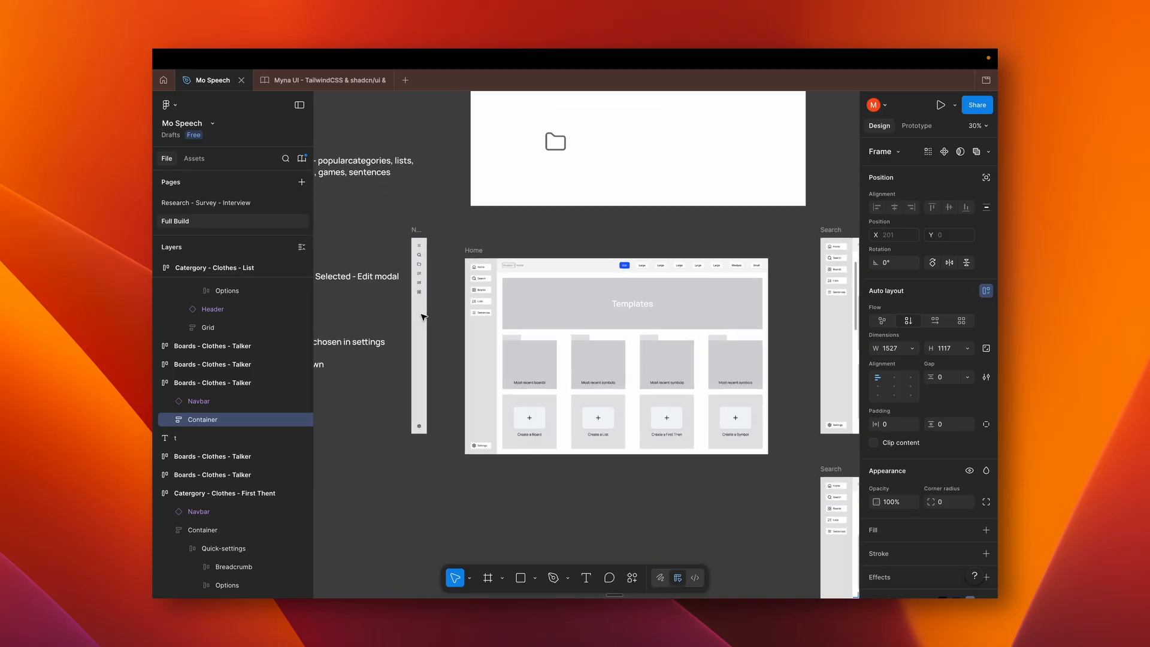
pyautogui.hscroll(5, 423, 316)
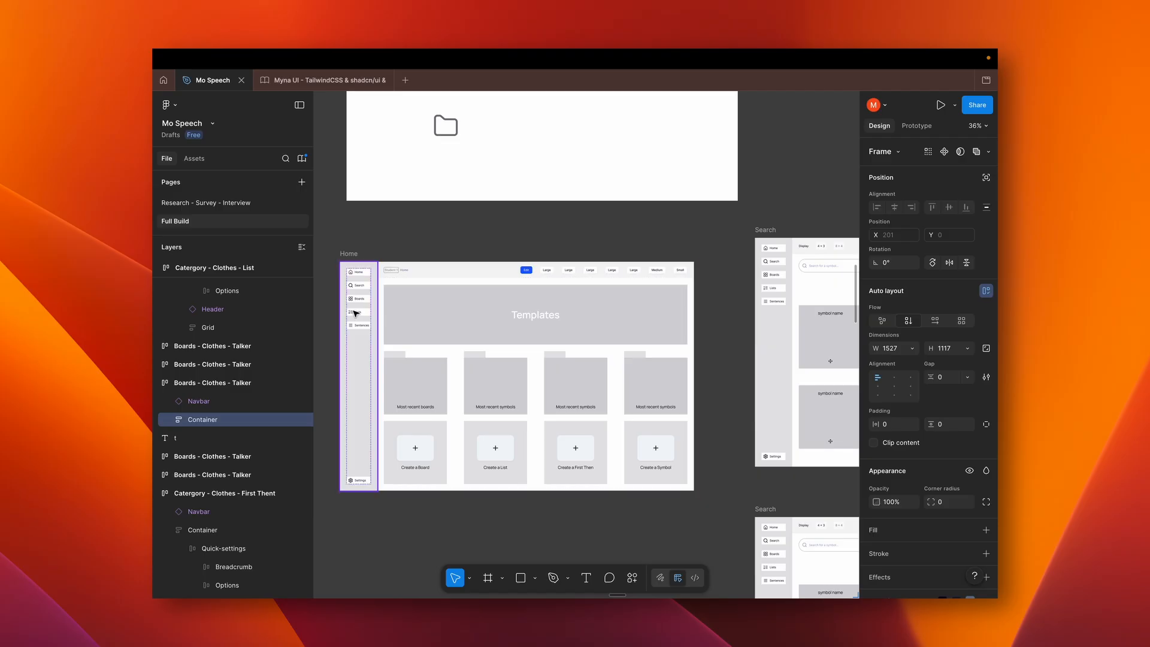
pyautogui.scroll(3, 363, 310)
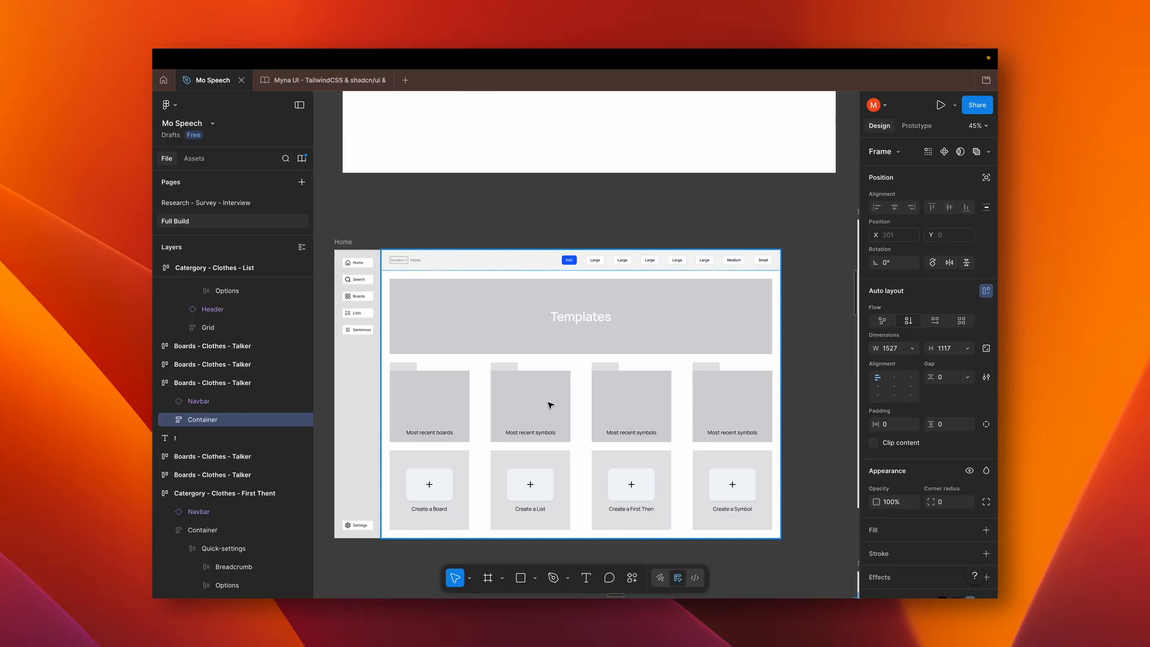
pyautogui.scroll(-5, 564, 381)
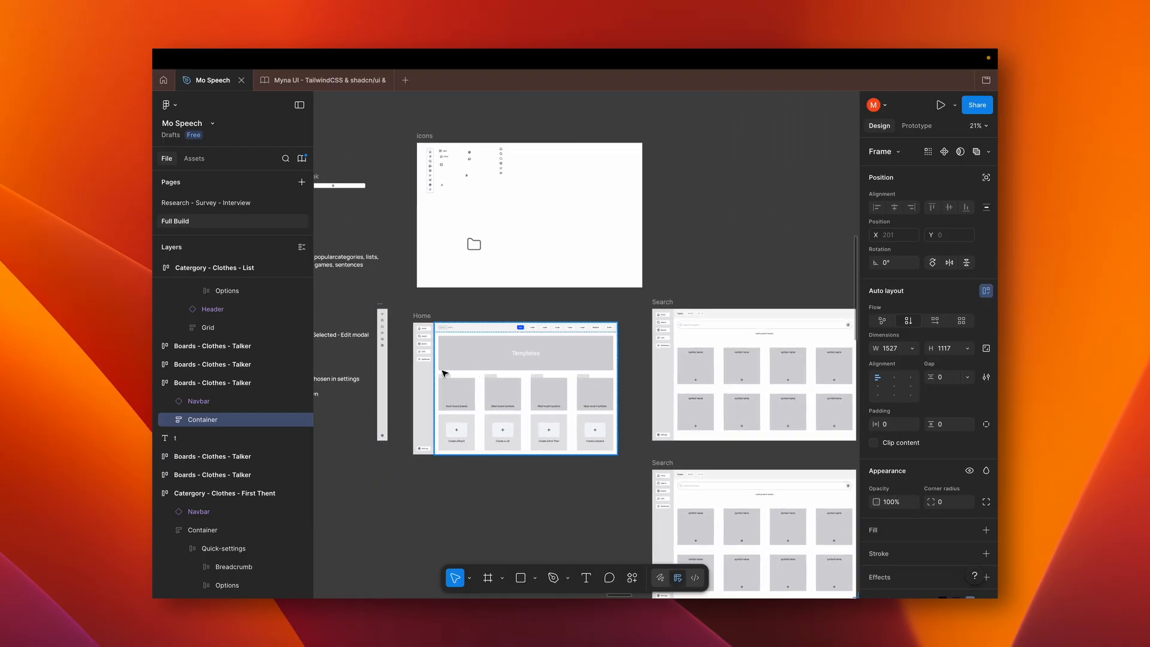
# Examine the two Search wireframes and select the navigation bar of the upper one
pyautogui.scroll(-3, 518, 392)
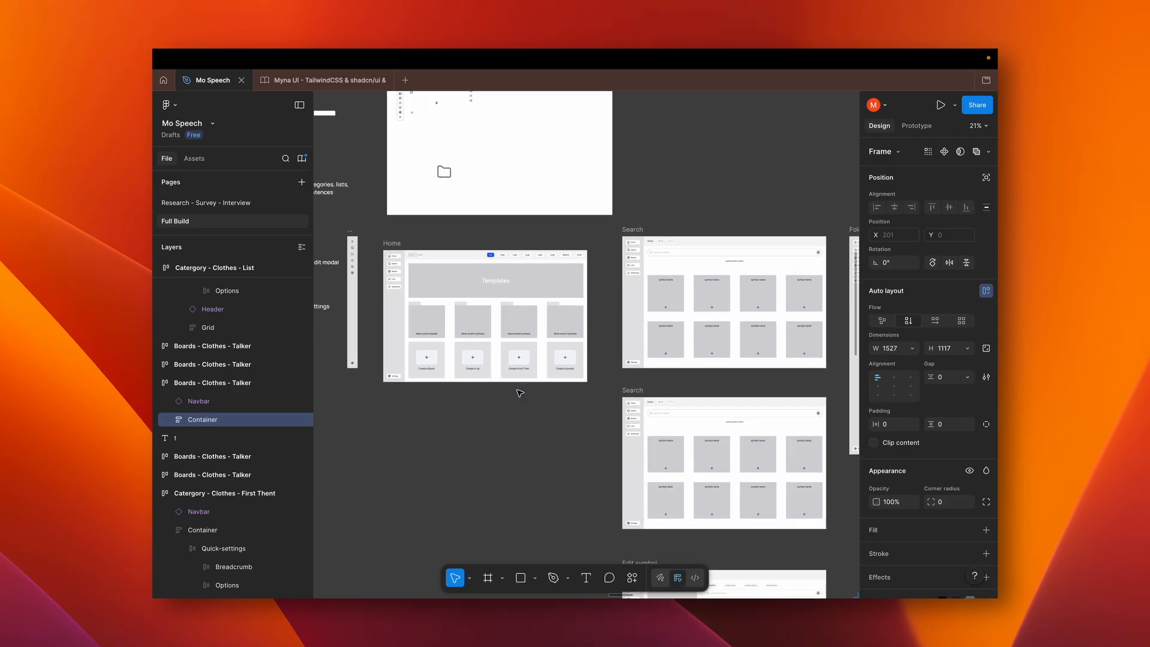
pyautogui.scroll(5, 520, 393)
pyautogui.hscroll(5, 520, 393)
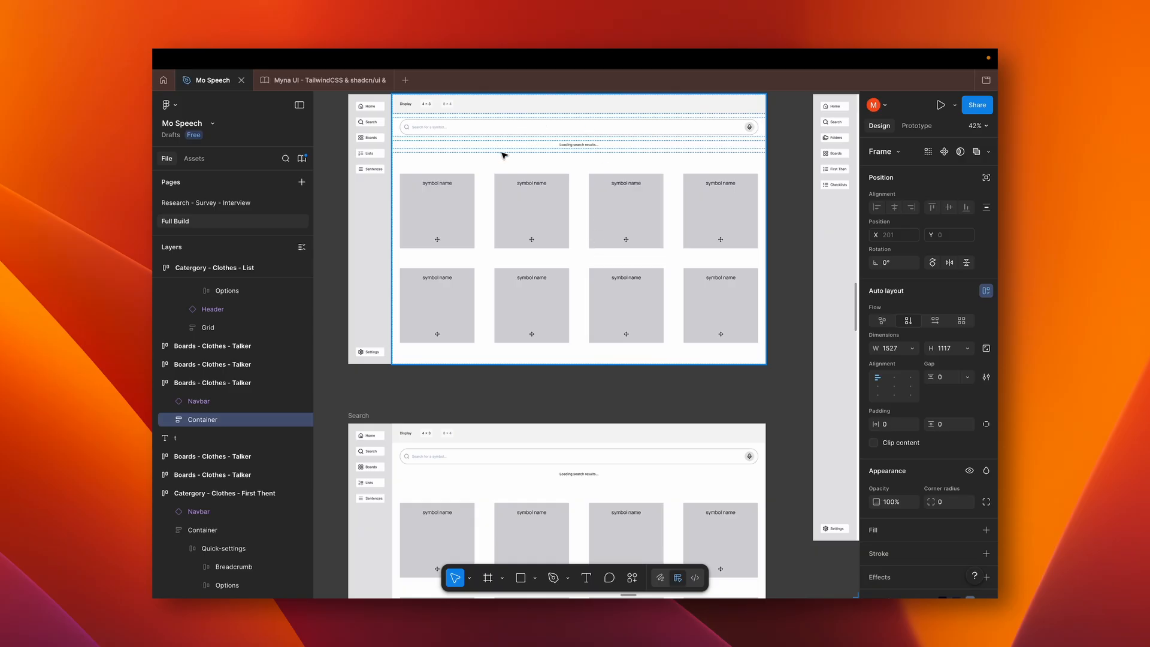
pyautogui.scroll(3, 500, 157)
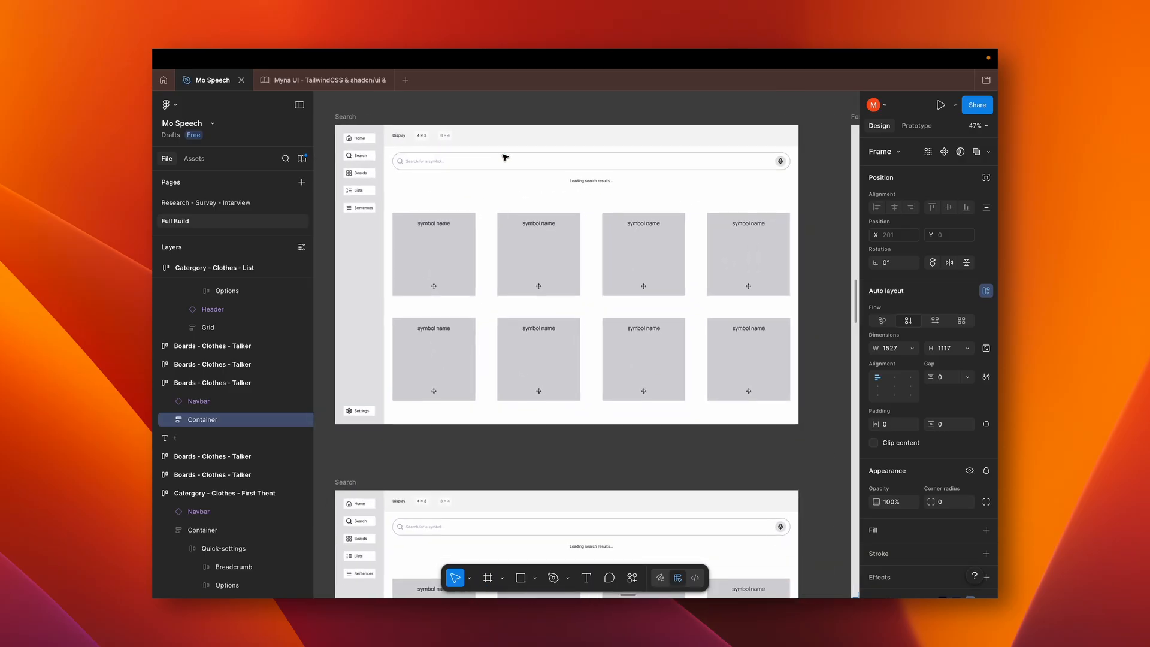
pyautogui.scroll(-2, 624, 289)
pyautogui.scroll(1, 626, 291)
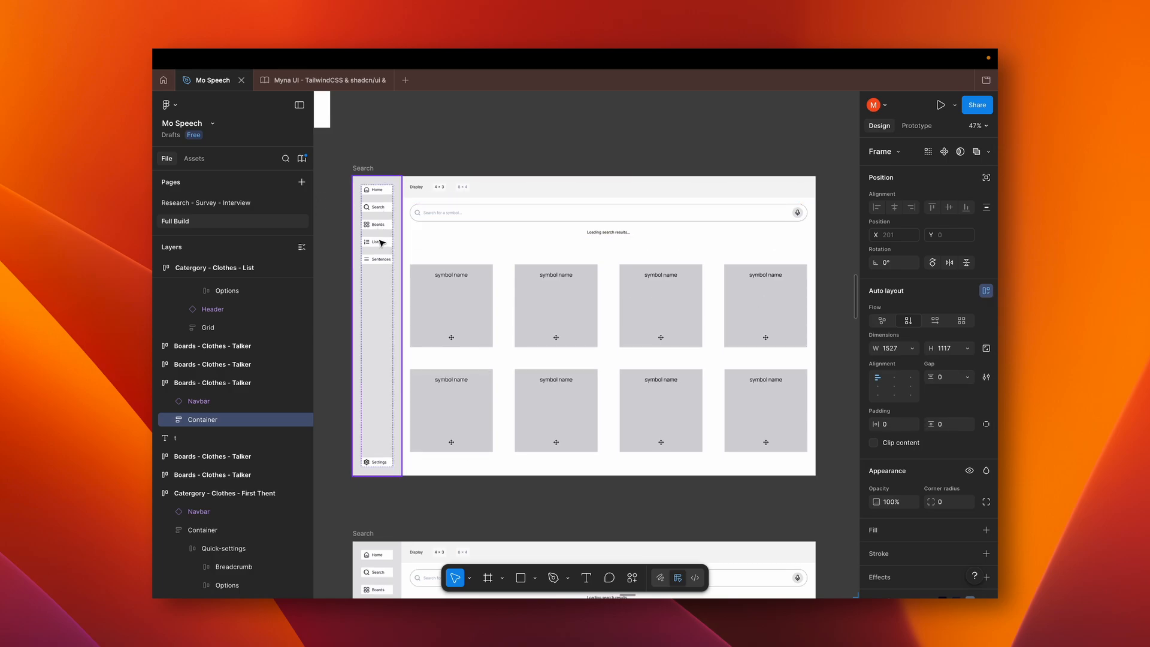
pyautogui.click(377, 273)
pyautogui.scroll(-5, 377, 275)
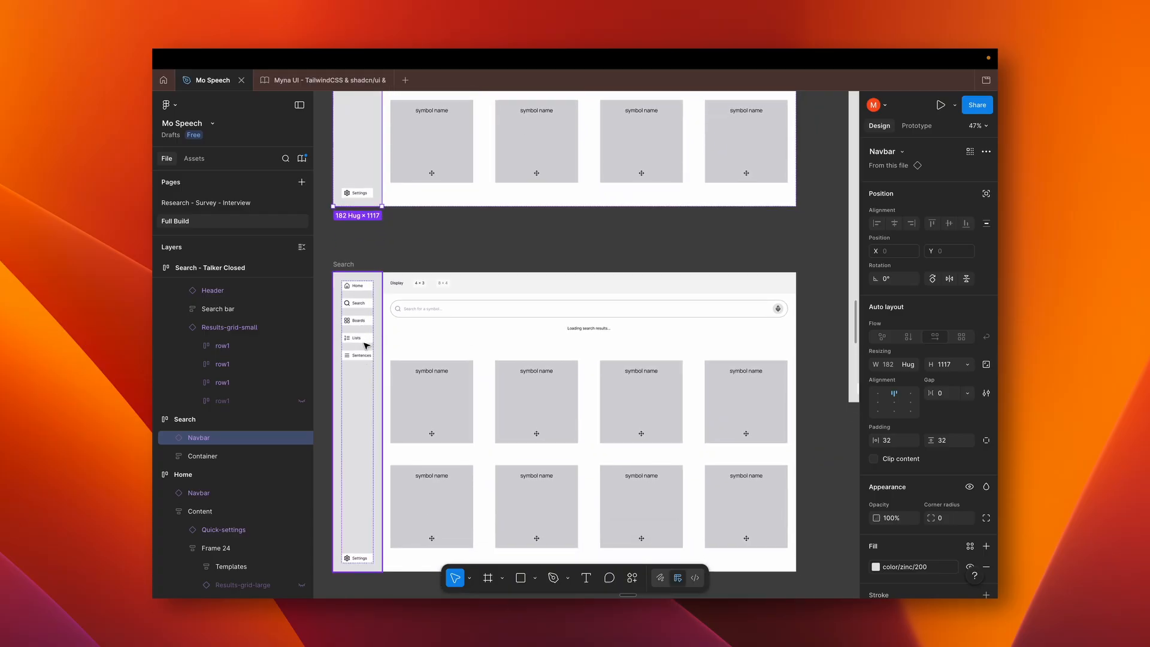
# Examine the Edit symbol wireframe's symbol preview, word and audio fields, and symbol search list, comparing it with the Search wireframe
pyautogui.keyDown('ctrl'); pyautogui.scroll(-5, 473, 407); pyautogui.keyUp('ctrl')
pyautogui.scroll(-5, 473, 406)
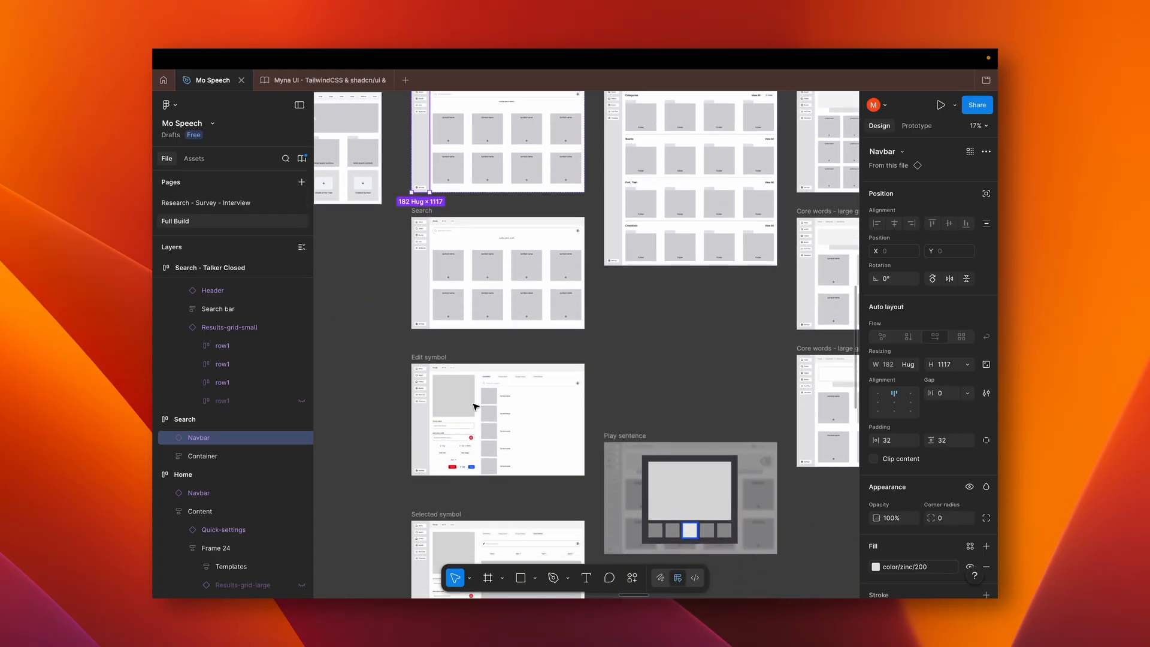
pyautogui.keyDown('ctrl'); pyautogui.scroll(3, 473, 406); pyautogui.keyUp('ctrl')
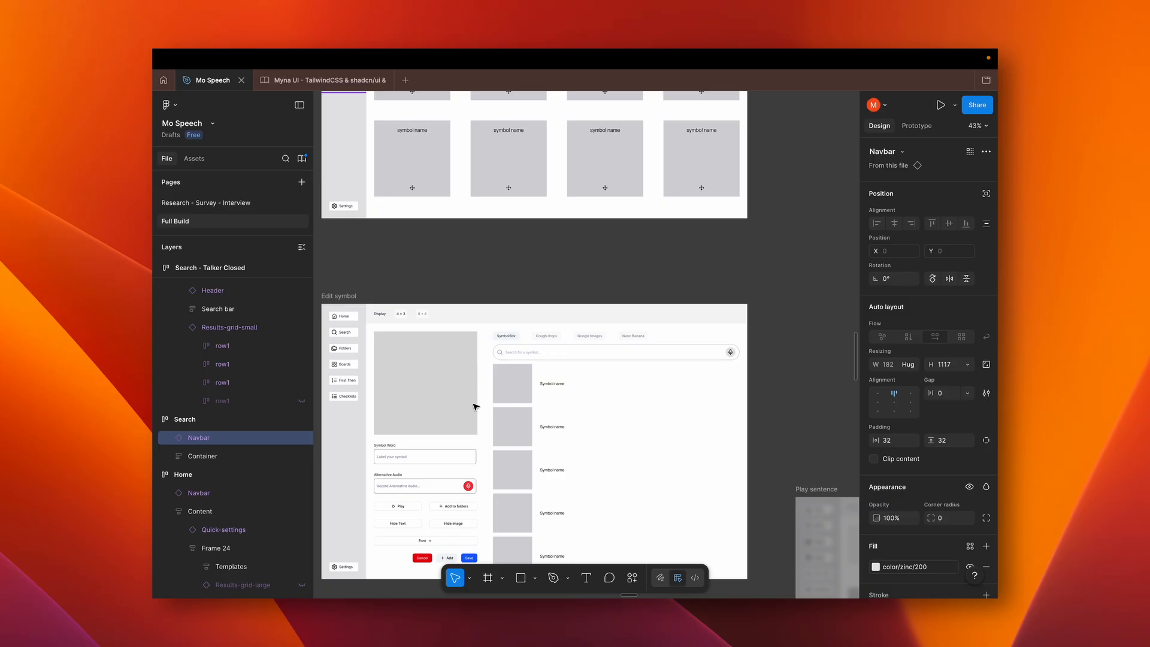
pyautogui.scroll(-2, 473, 407)
pyautogui.hscroll(-2, 473, 406)
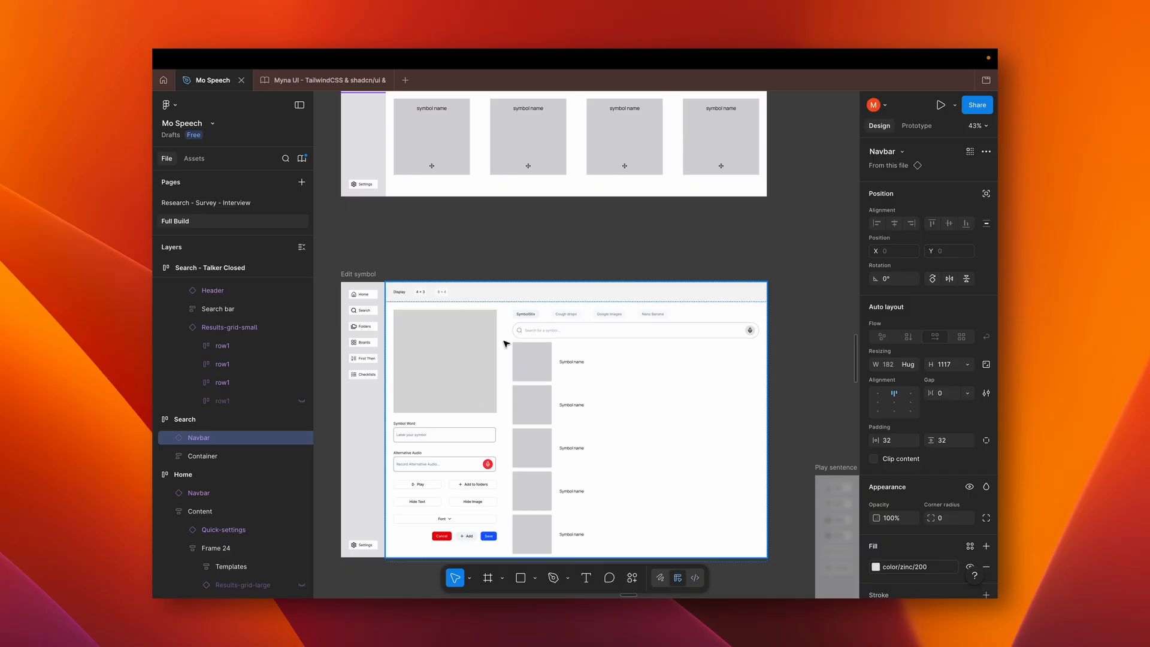
pyautogui.scroll(5, 476, 408)
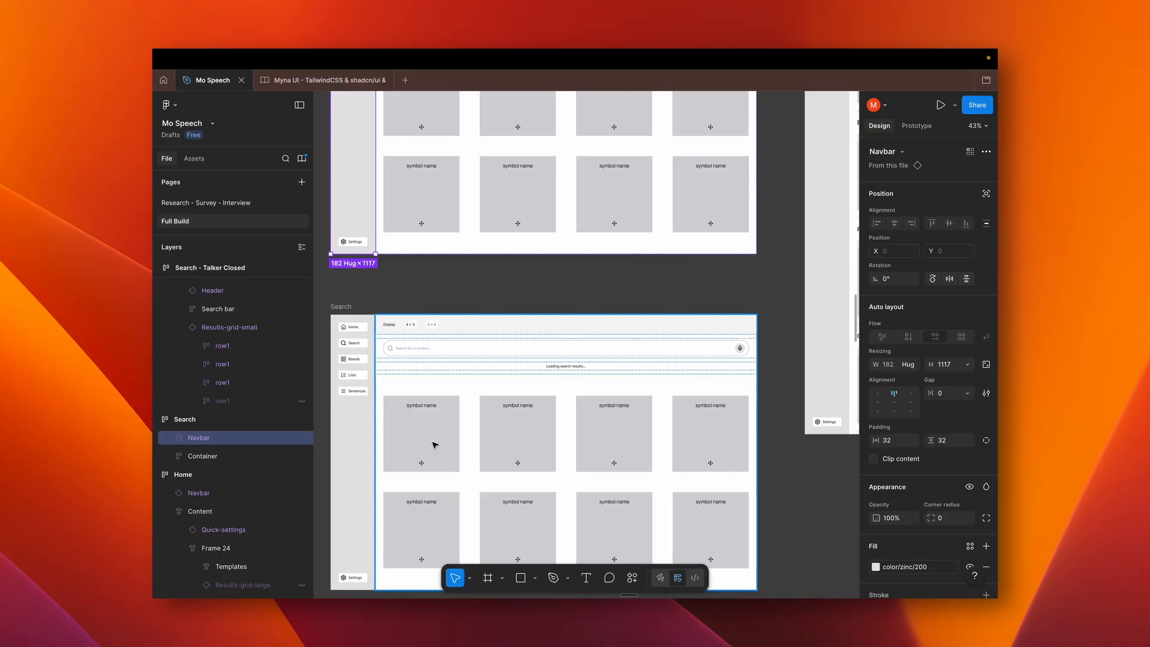
pyautogui.scroll(-6, 434, 445)
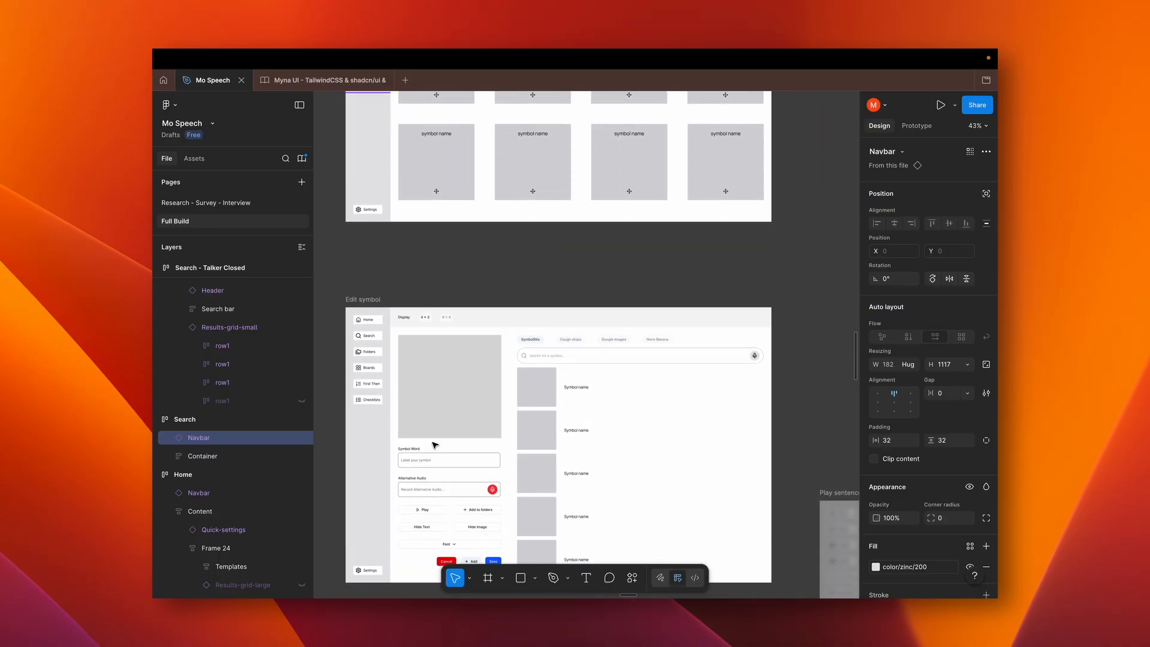
pyautogui.scroll(-2, 435, 444)
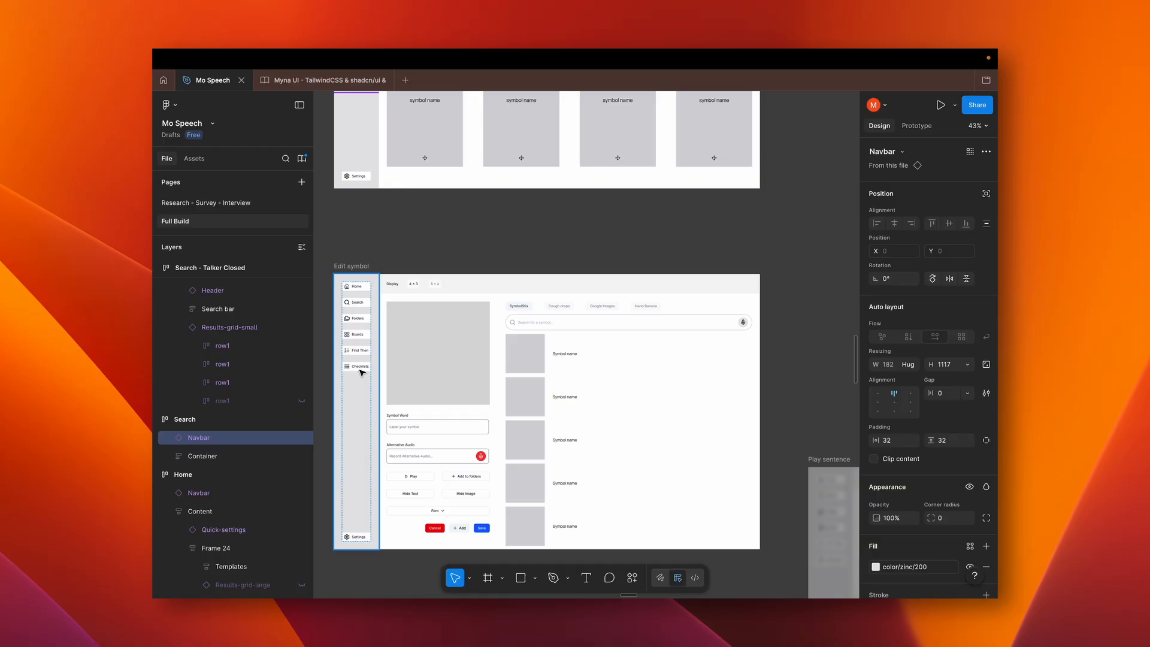
pyautogui.scroll(-3, 599, 414)
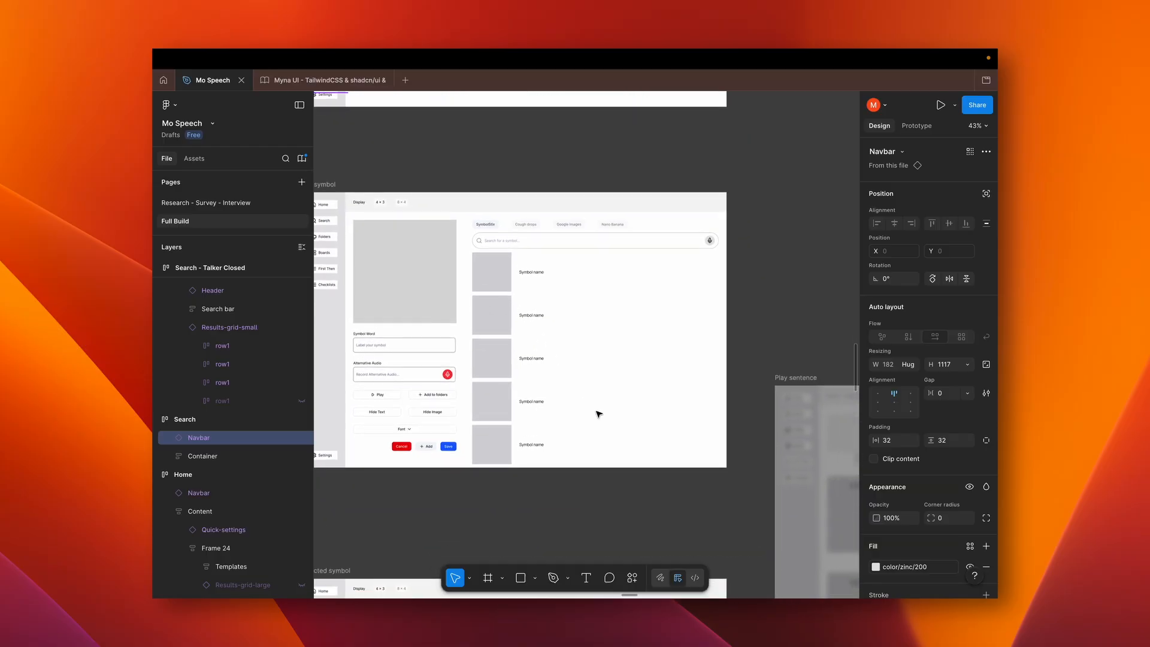
# Examine the Selected symbol wireframe below the Edit symbol one, including its prompt field and image area
pyautogui.scroll(-10, 598, 413)
pyautogui.scroll(-1, 599, 413)
pyautogui.scroll(6, 598, 413)
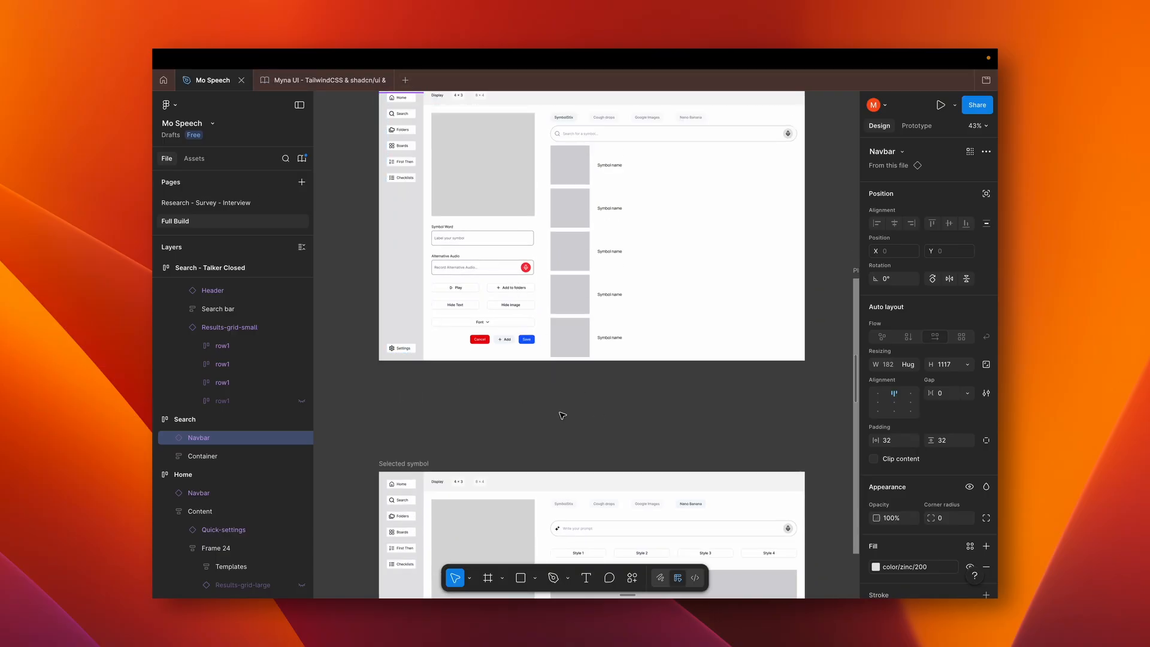
pyautogui.scroll(-6, 572, 416)
pyautogui.scroll(-2, 572, 416)
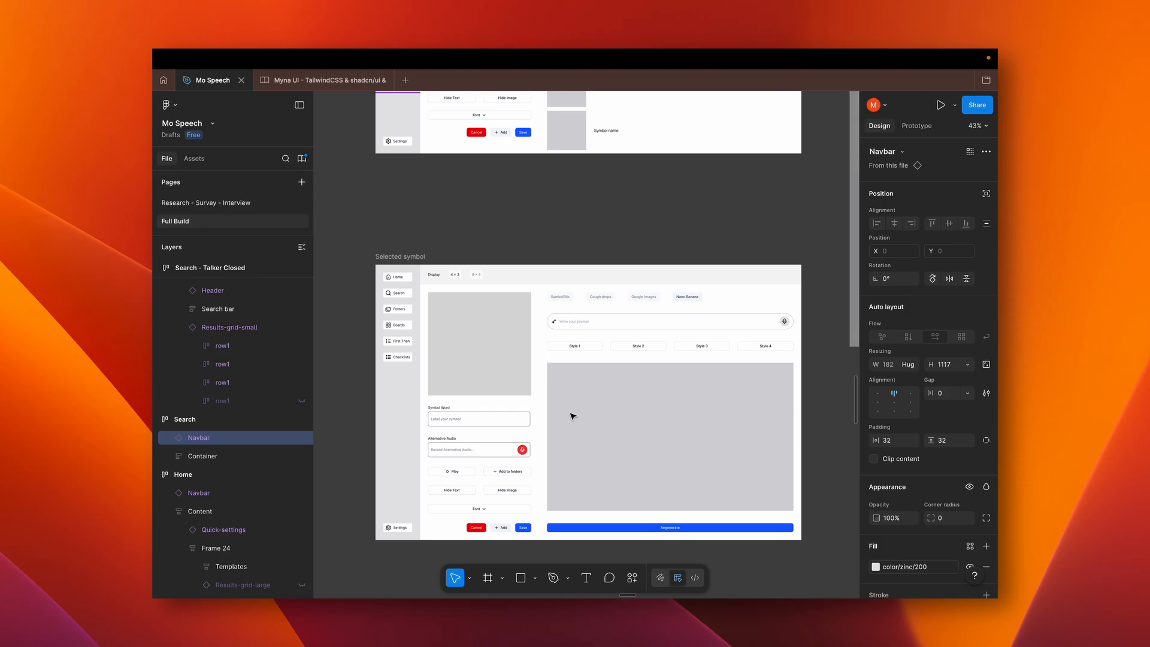
pyautogui.hscroll(1, 572, 416)
pyautogui.scroll(-1, 573, 416)
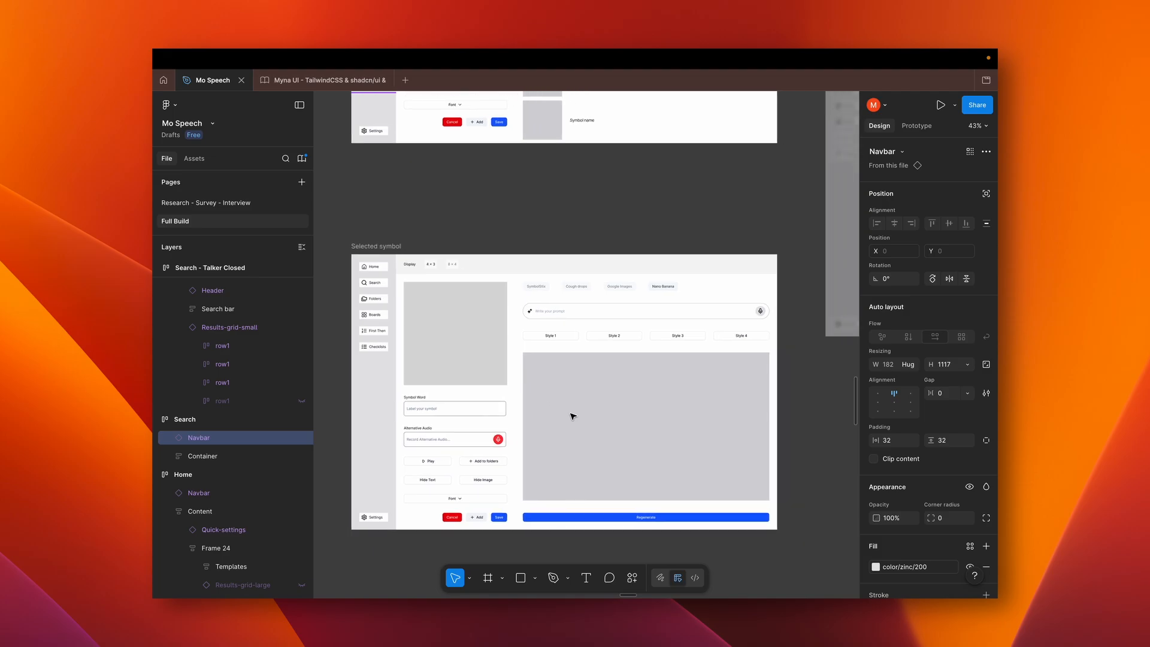
# Return to the Edit symbol wireframe and inspect its image source options up close, including Nano Banana
pyautogui.scroll(-20, 572, 415)
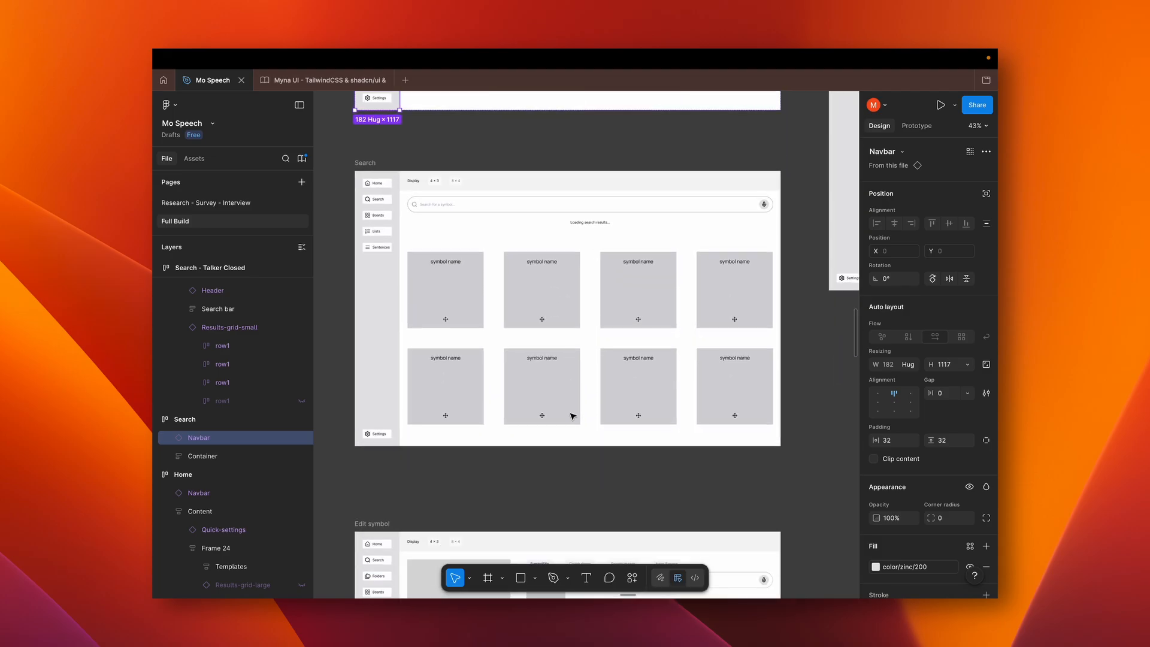
pyautogui.scroll(1, 572, 415)
pyautogui.hscroll(-1, 572, 413)
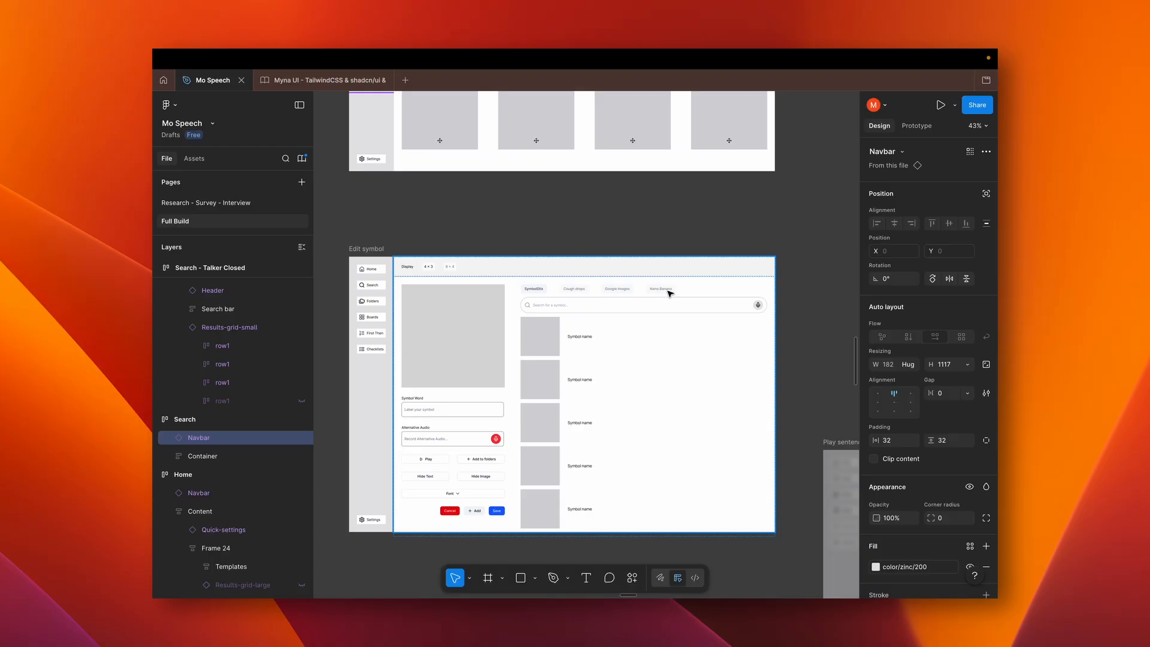
pyautogui.scroll(3, 670, 293)
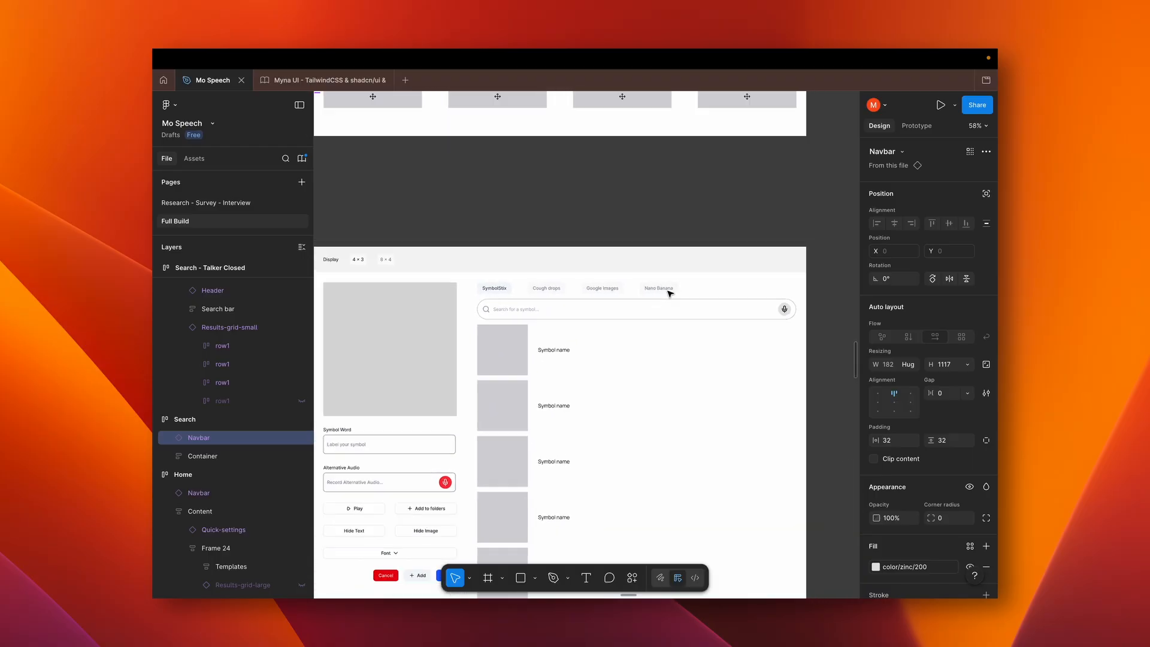
# Inspect the Selected symbol wireframe's Nano Banana view with its prompt field, four style options and Regenerate option
pyautogui.scroll(-8, 670, 293)
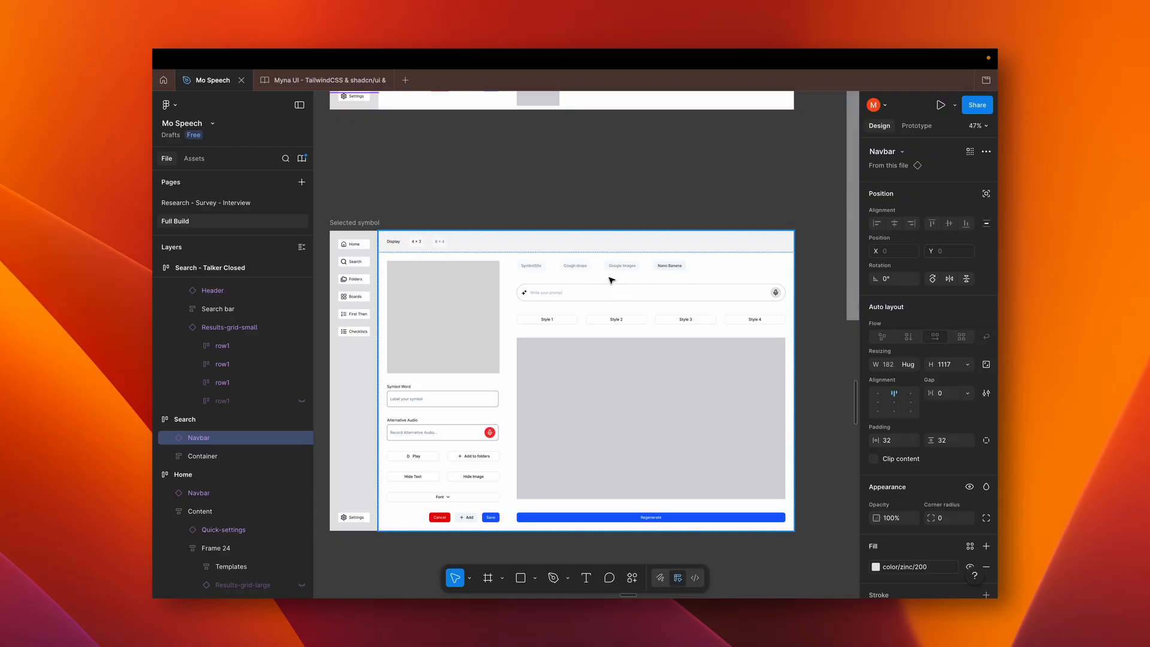
pyautogui.scroll(-5, 591, 393)
pyautogui.scroll(3, 591, 393)
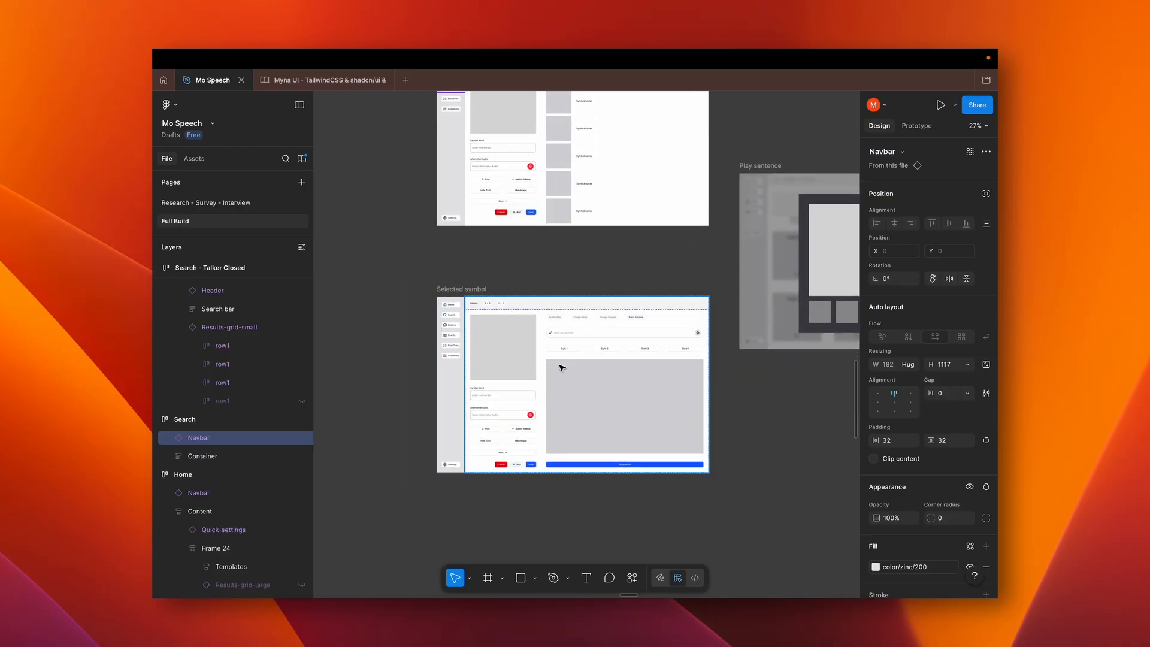
pyautogui.hscroll(2, 561, 368)
pyautogui.scroll(1, 562, 367)
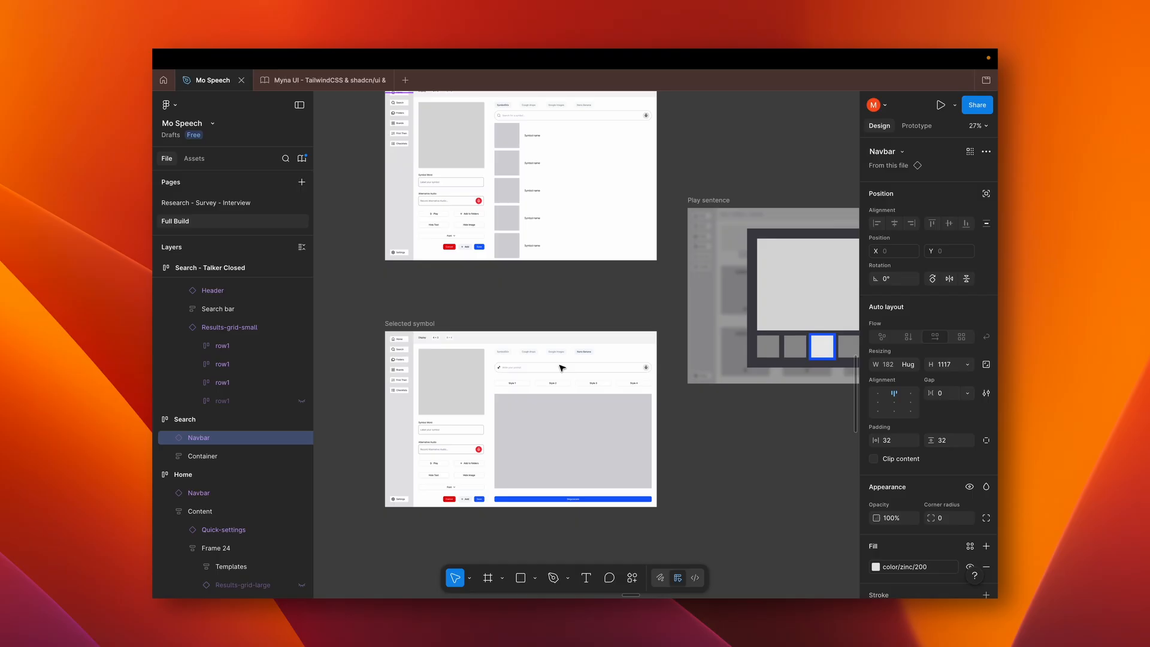
pyautogui.scroll(5, 561, 368)
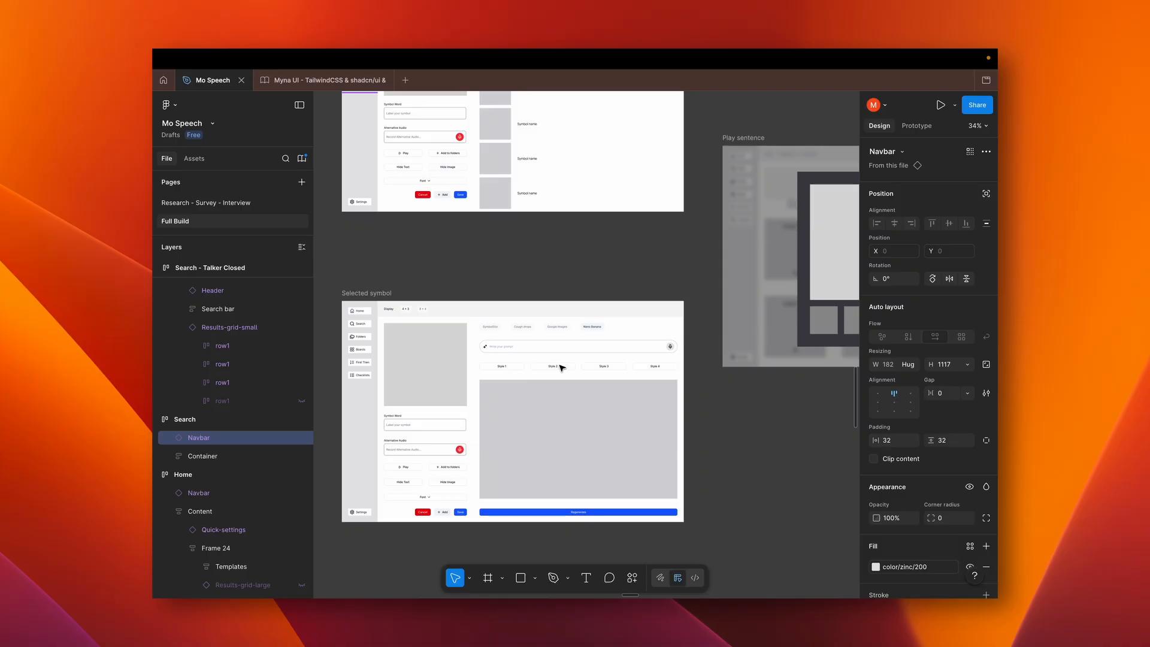
pyautogui.scroll(-3, 562, 368)
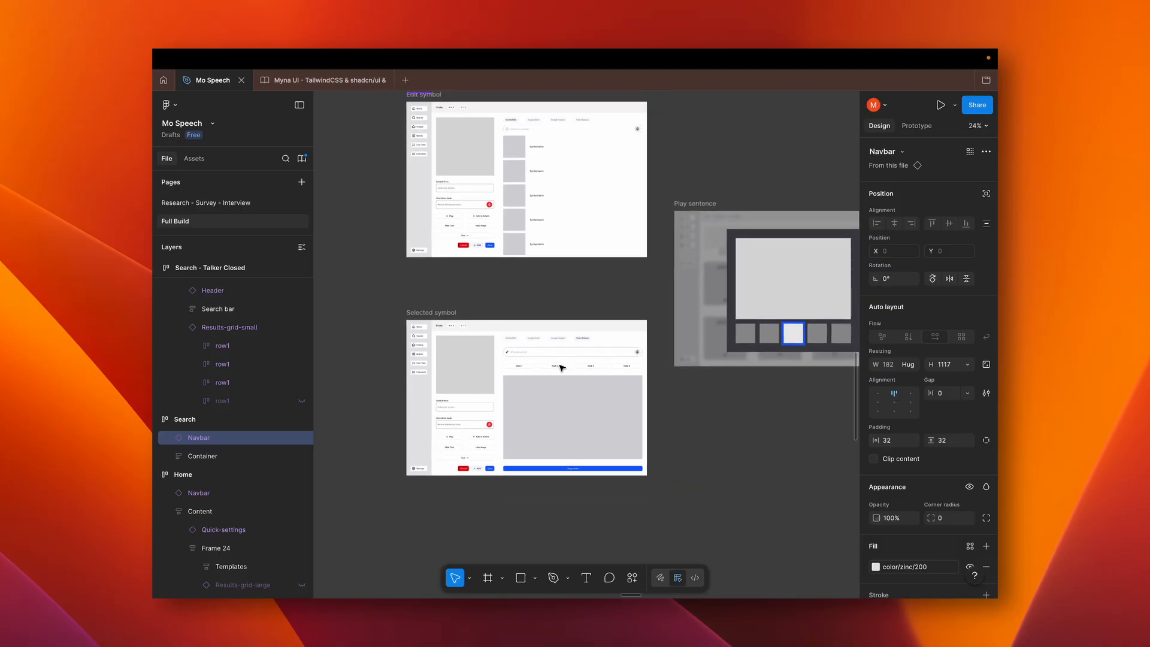
# Examine the Folders wireframe's Categories, Boards, First, Then and Checklists sections, and continue to the Core words wireframes
pyautogui.scroll(7, 562, 368)
pyautogui.hscroll(4, 561, 367)
pyautogui.scroll(3, 561, 367)
pyautogui.scroll(5, 562, 368)
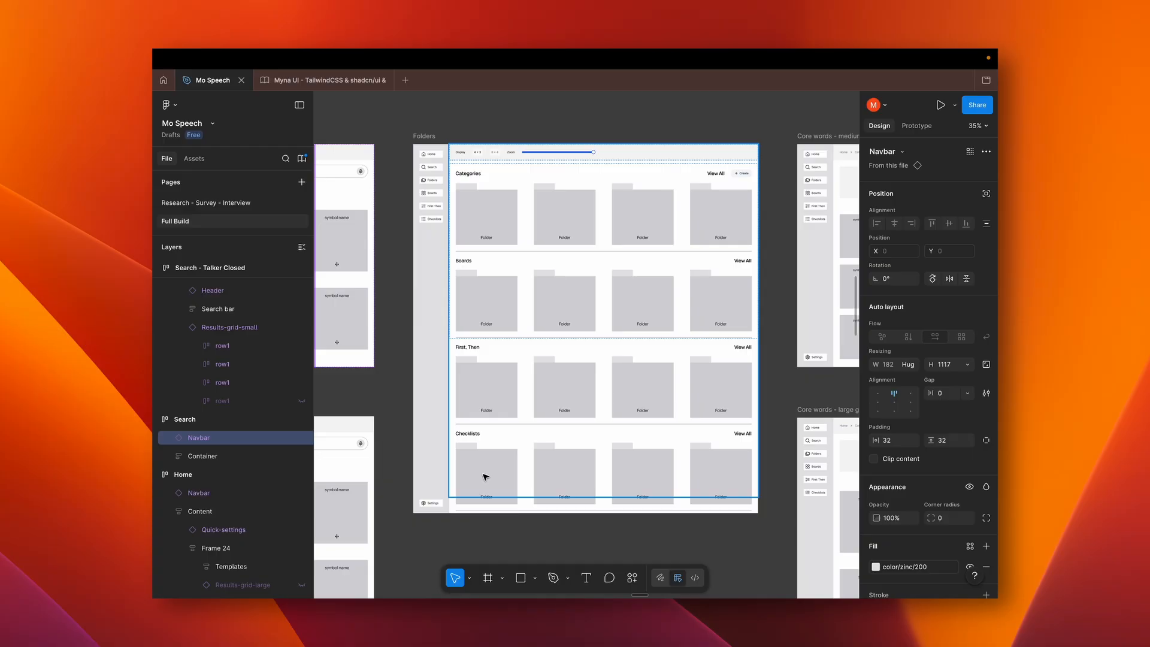
pyautogui.scroll(-5, 494, 262)
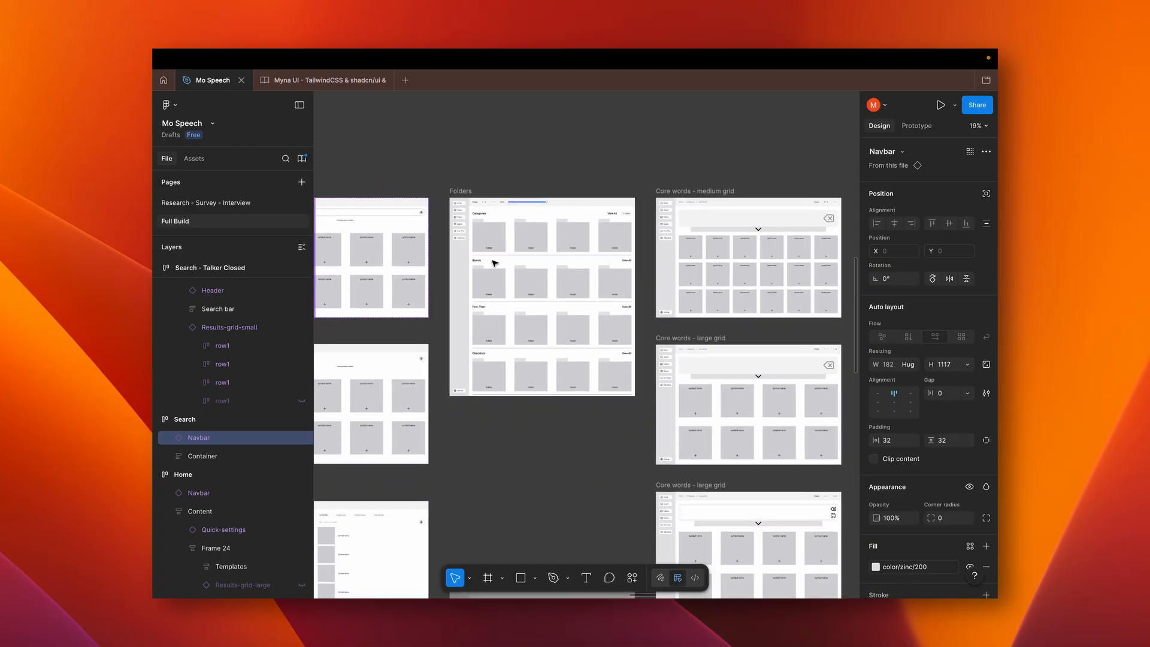
pyautogui.hscroll(3, 494, 262)
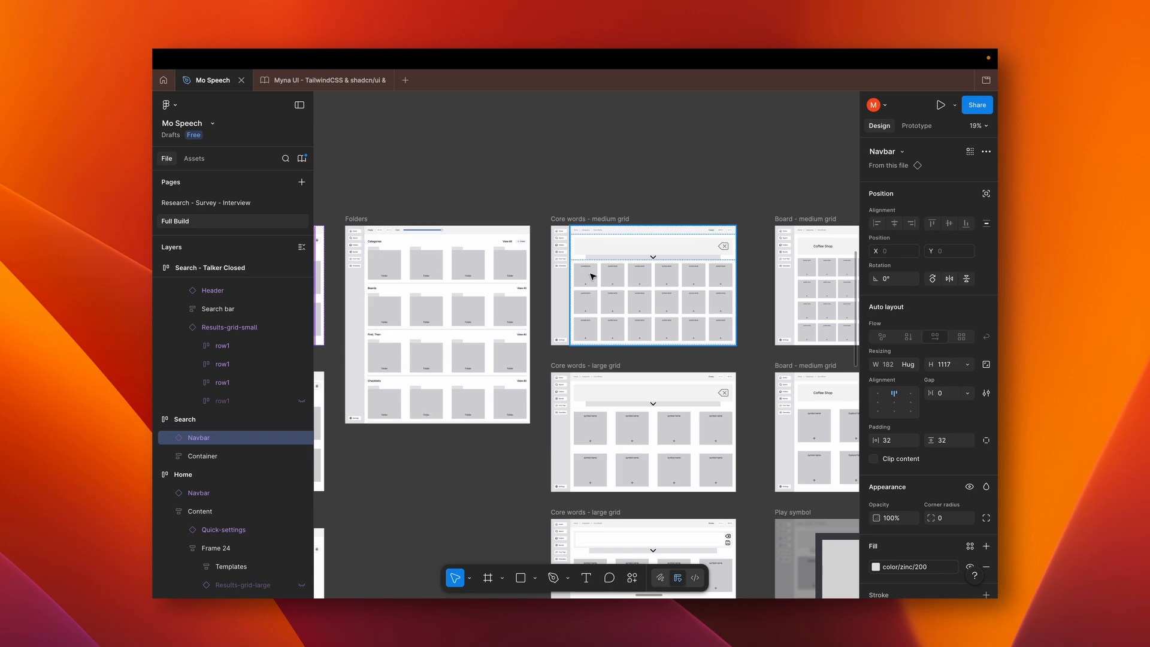
# Continue past the Core words wireframes and inspect the Play sentence wireframe with its large display area and five symbol tiles
pyautogui.scroll(-5, 497, 323)
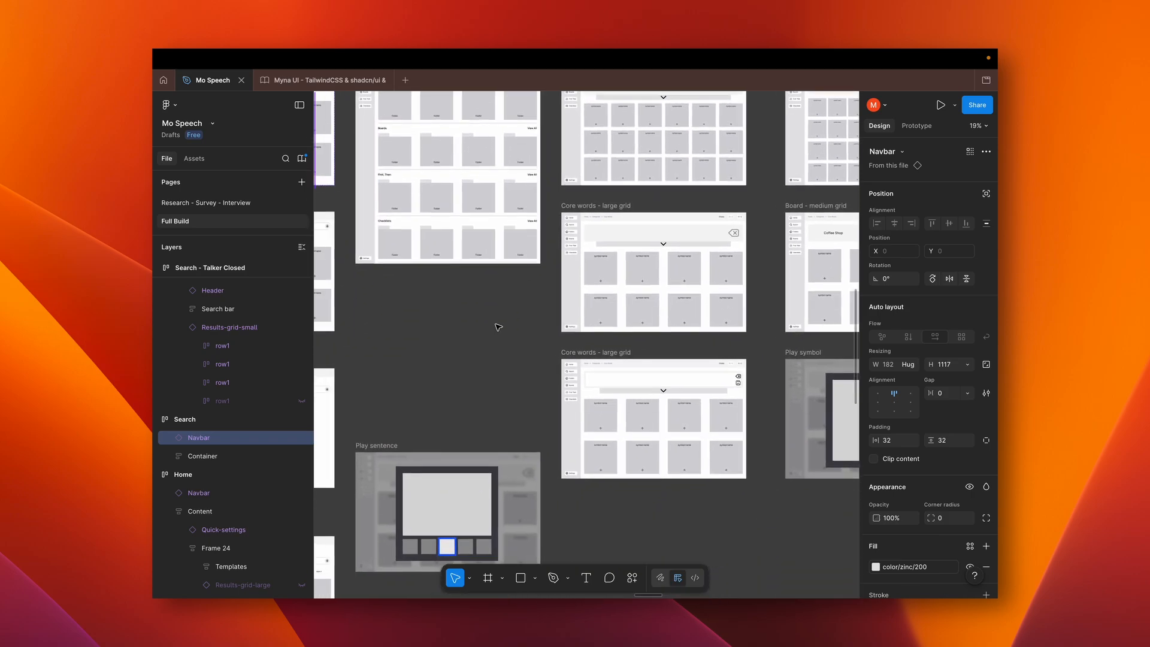
pyautogui.scroll(-3, 497, 326)
pyautogui.hscroll(-5, 497, 327)
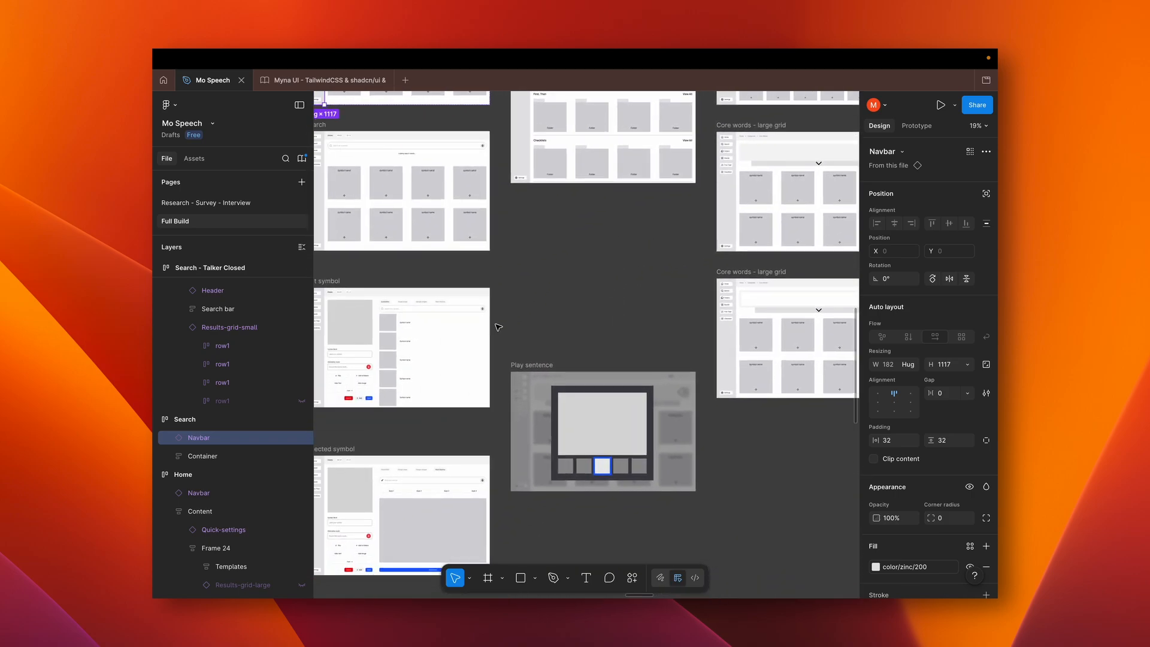
pyautogui.scroll(-1, 497, 326)
pyautogui.hscroll(1, 497, 326)
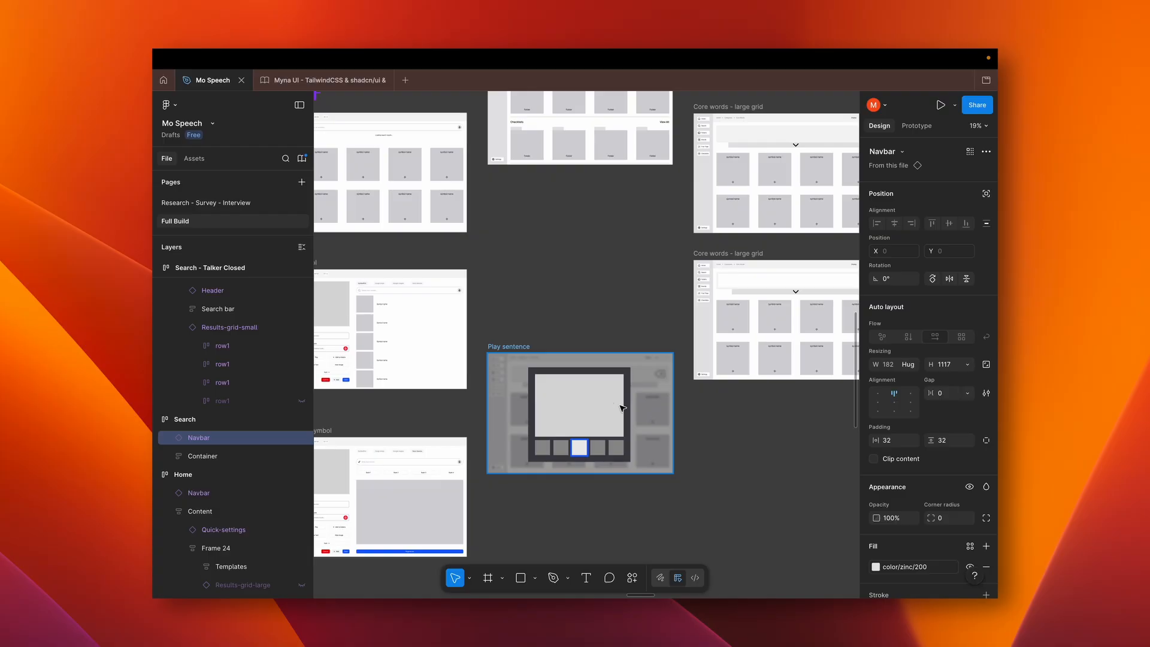
pyautogui.scroll(5, 618, 407)
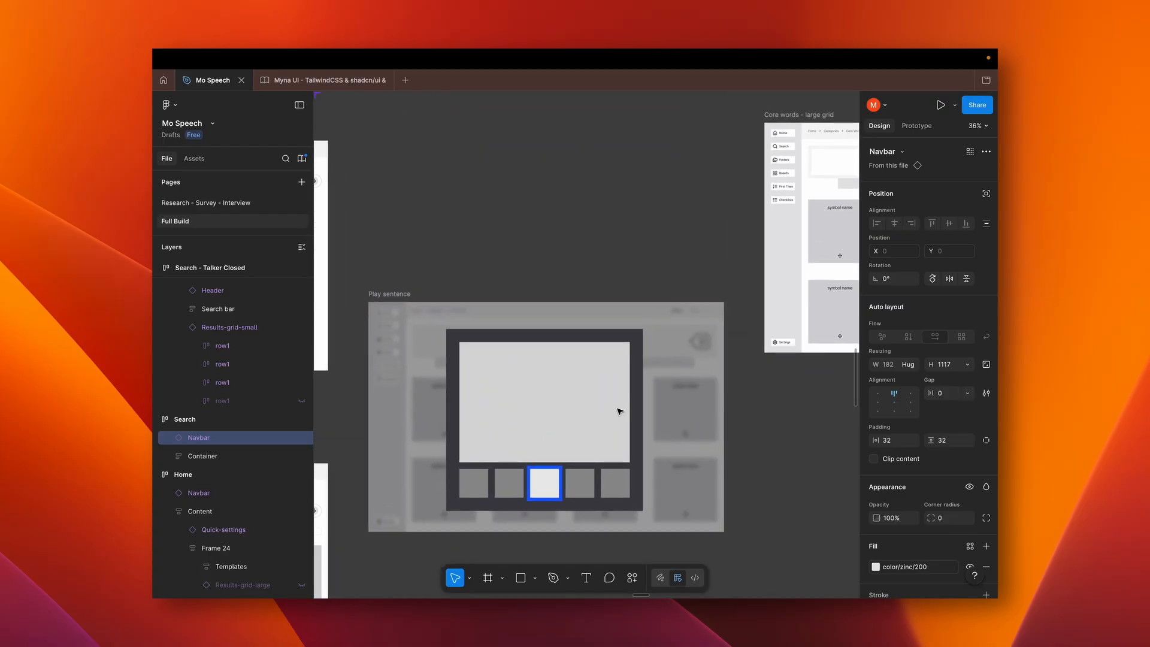
pyautogui.scroll(5, 619, 411)
pyautogui.hscroll(-1, 620, 411)
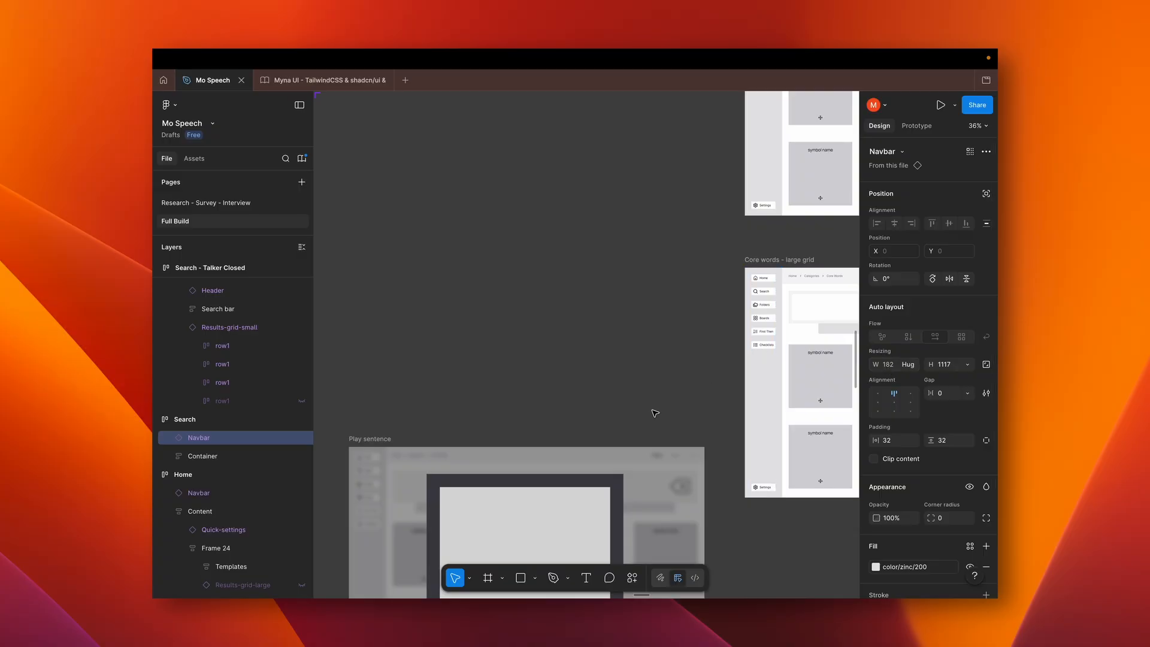
pyautogui.scroll(-6, 656, 410)
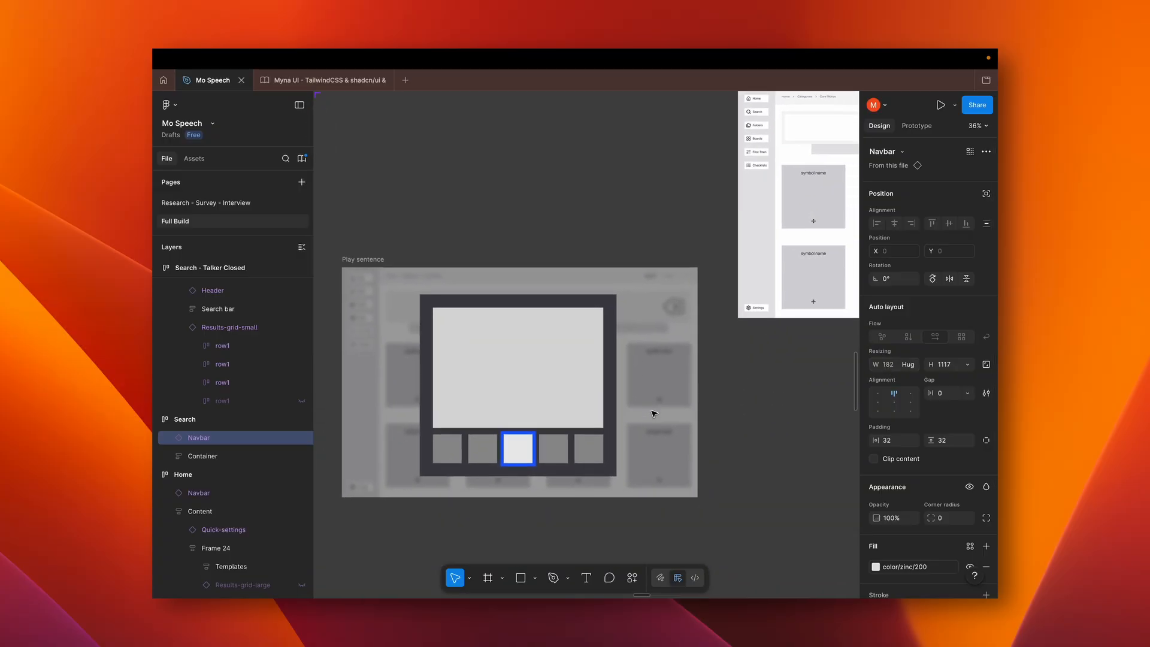
# Check the Core words - large grid wireframe with the save icon, and return to Play sentence to examine its highlighted symbol tile up close
pyautogui.hscroll(11, 683, 310)
pyautogui.scroll(4, 683, 310)
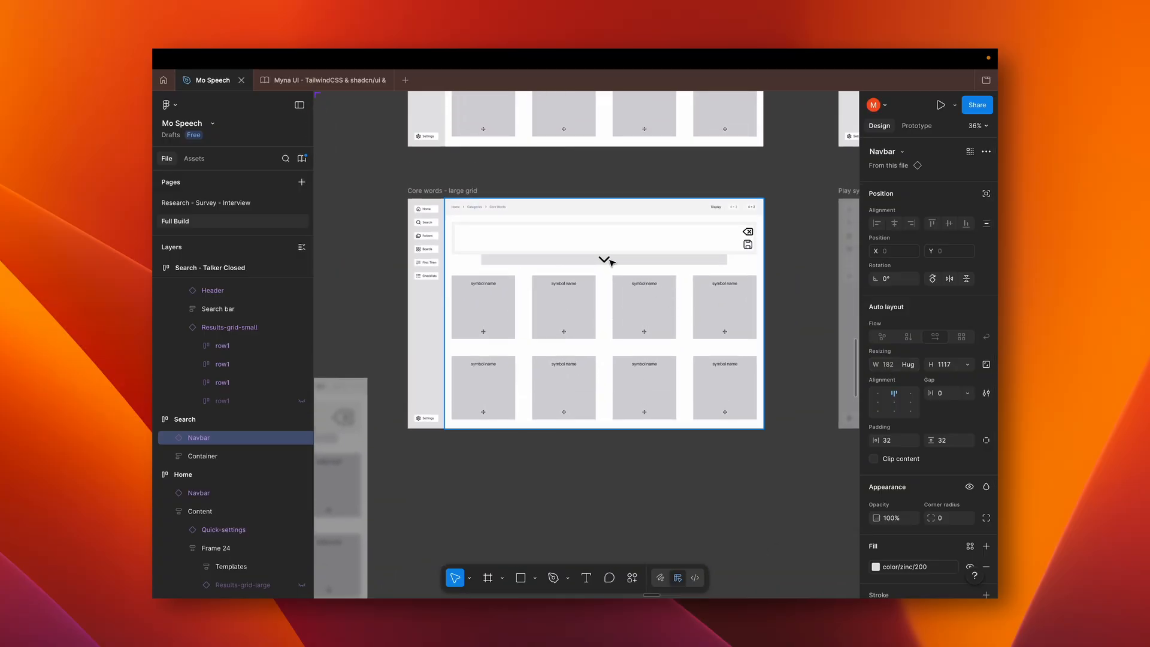
pyautogui.hscroll(-13, 708, 282)
pyautogui.scroll(-7, 707, 283)
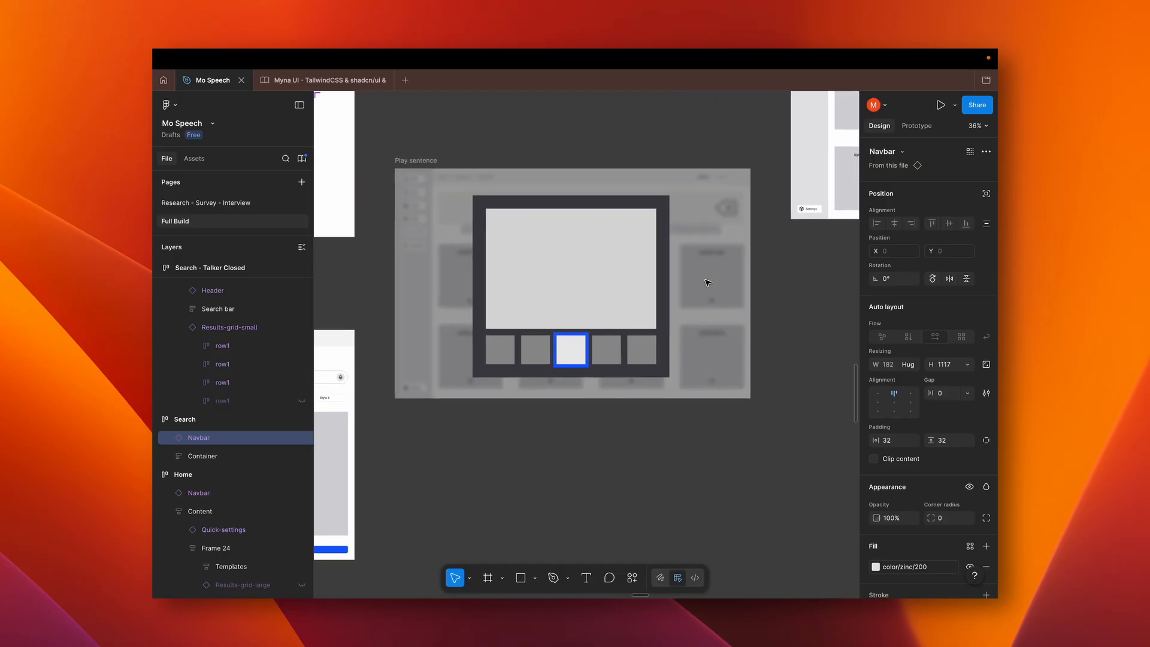
pyautogui.scroll(2, 707, 283)
pyautogui.hscroll(-5, 707, 283)
pyautogui.scroll(2, 707, 283)
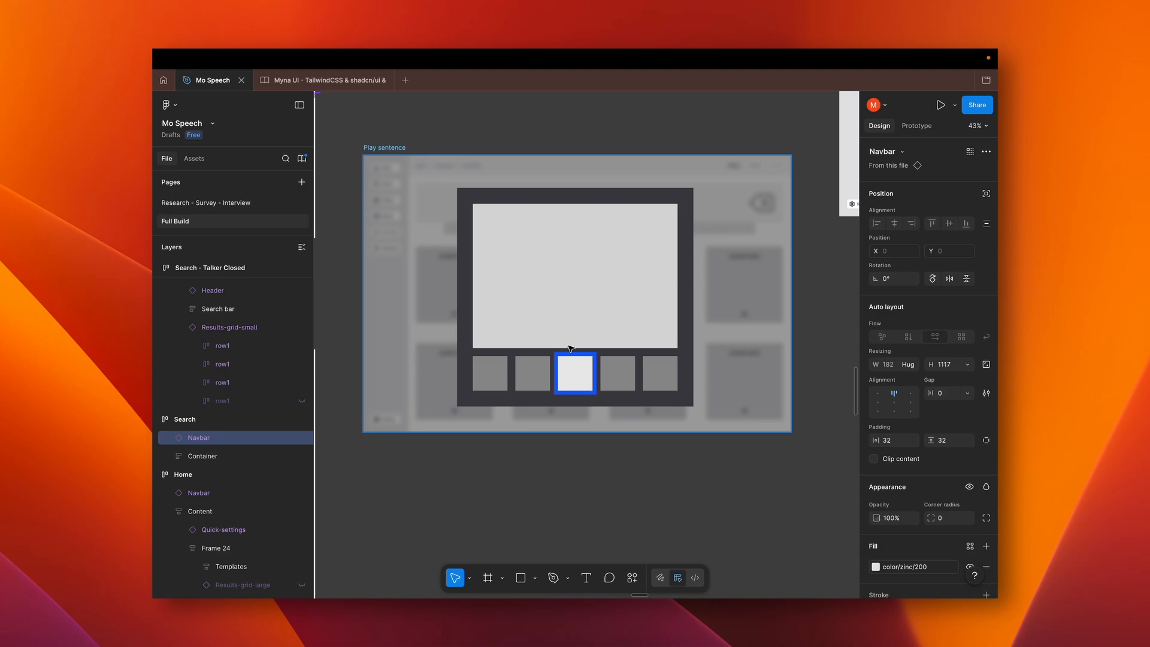
pyautogui.scroll(-3, 613, 399)
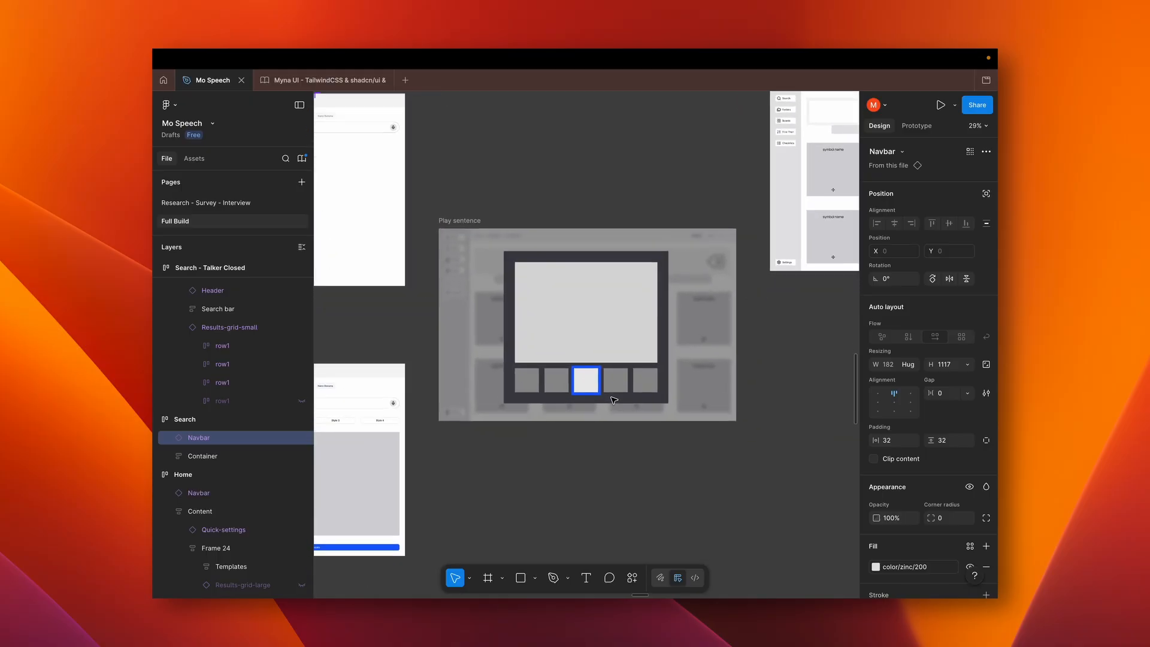
pyautogui.scroll(3, 612, 400)
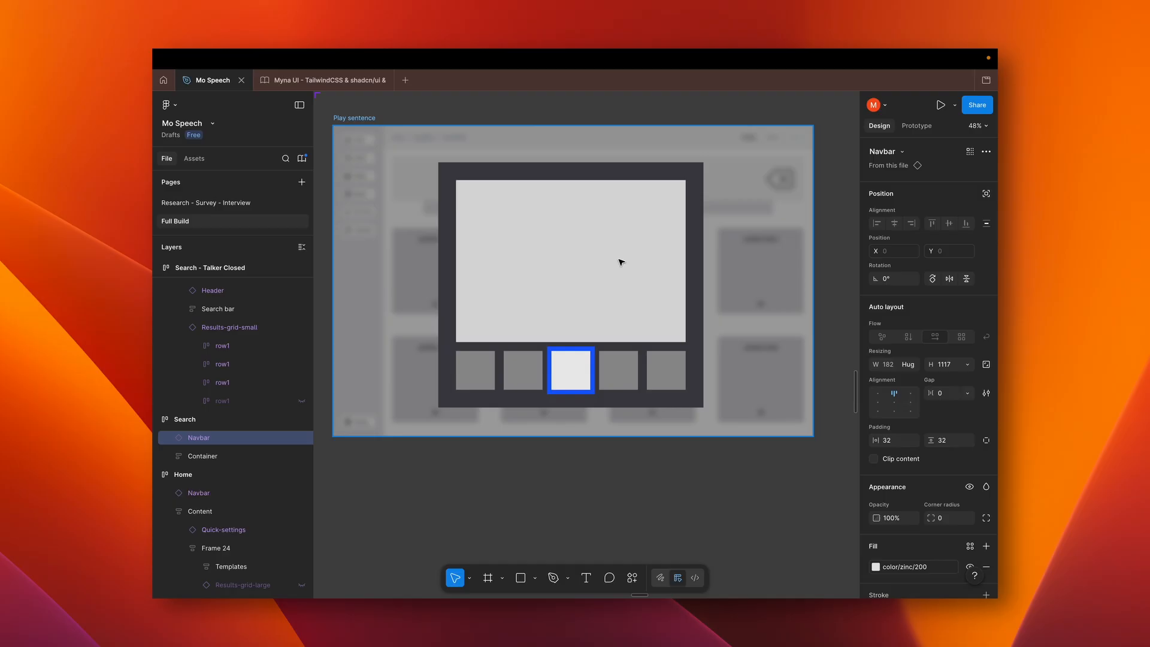
# Examine the Core words - medium grid wireframe, including its sentence bar, display options and symbol grid
pyautogui.scroll(-5, 621, 262)
pyautogui.scroll(4, 621, 261)
pyautogui.hscroll(2, 620, 261)
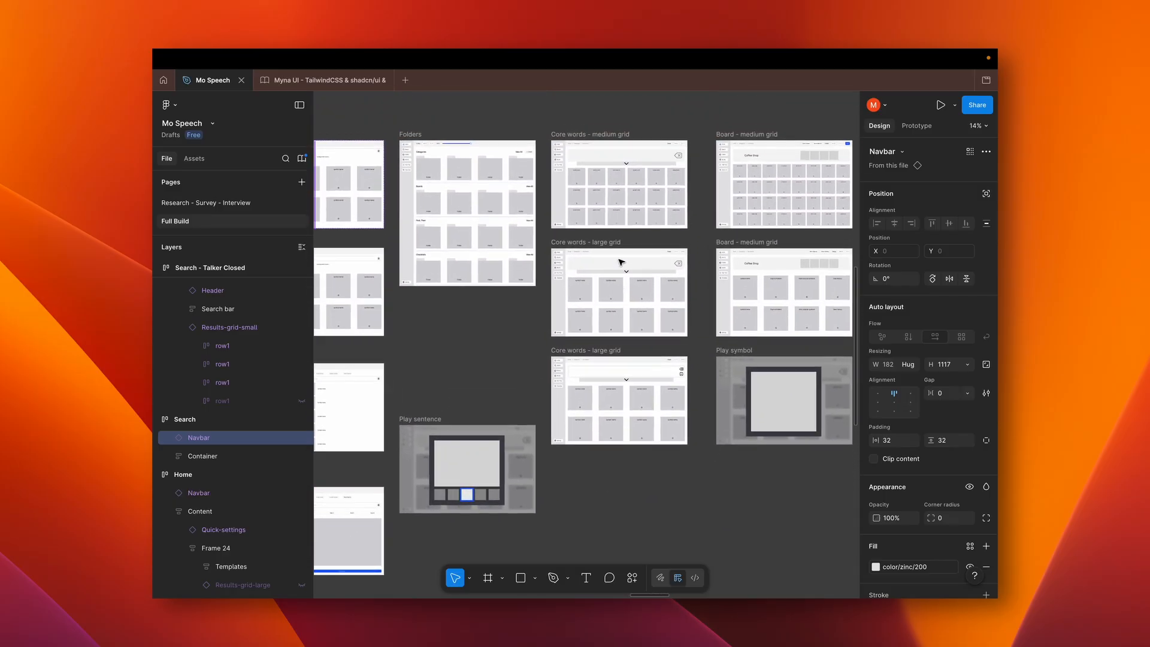
pyautogui.scroll(5, 620, 262)
pyautogui.scroll(2, 620, 262)
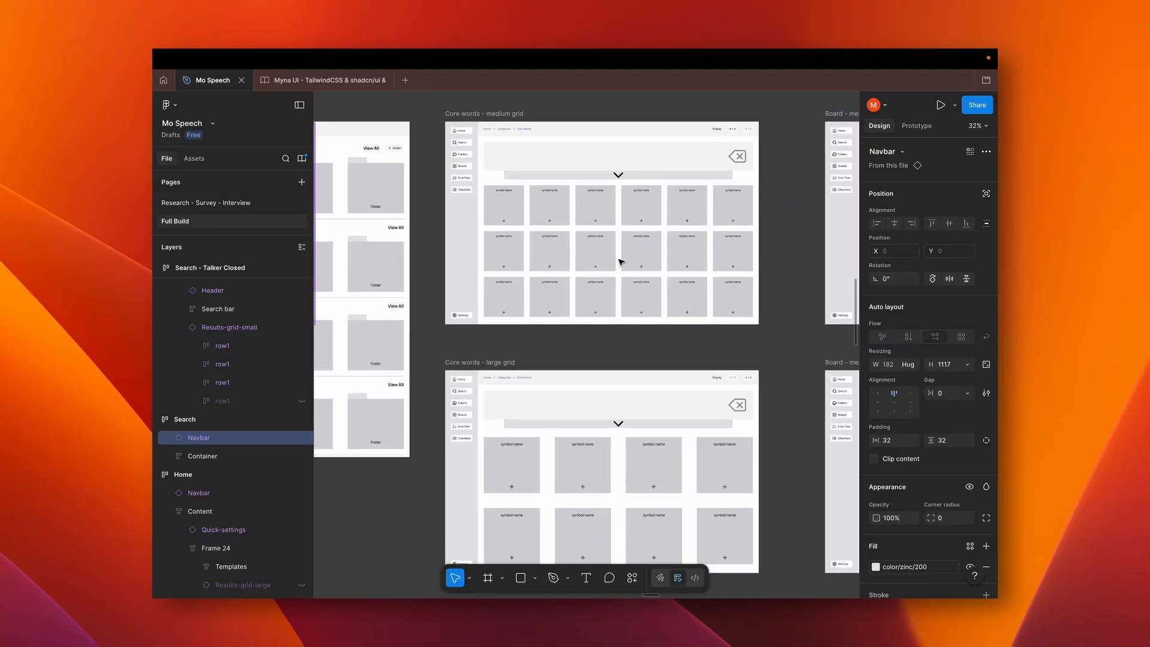
pyautogui.scroll(2, 620, 262)
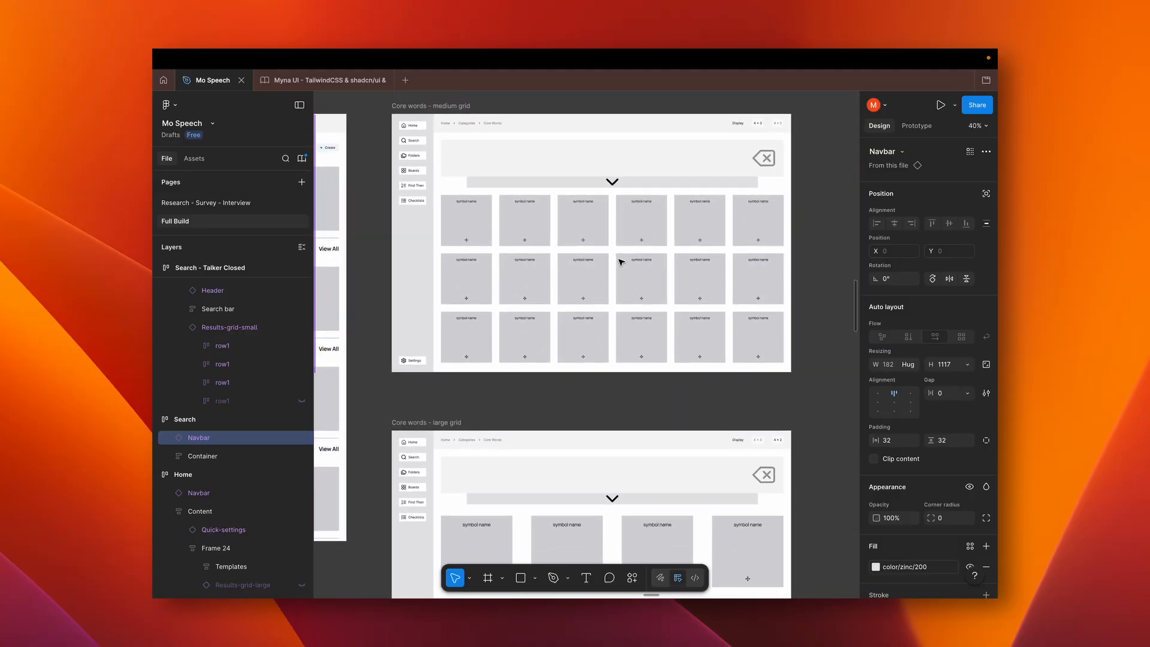
pyautogui.hscroll(-5, 621, 261)
pyautogui.hscroll(4, 620, 262)
pyautogui.scroll(-2, 620, 262)
pyautogui.hscroll(4, 621, 261)
pyautogui.scroll(2, 620, 262)
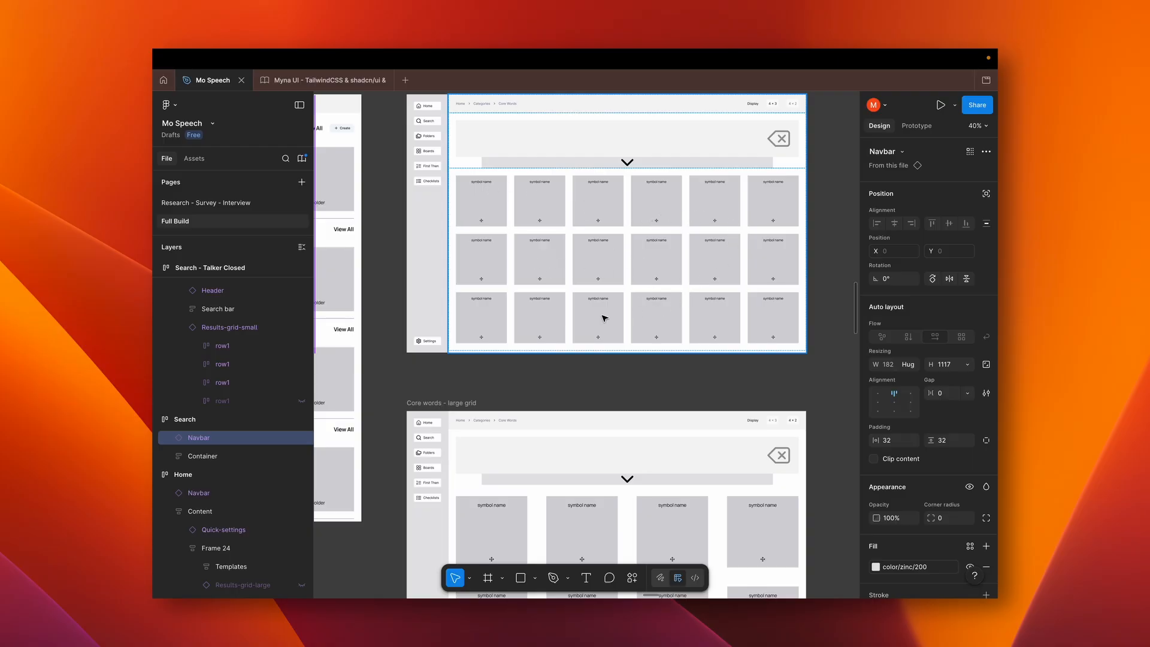
pyautogui.scroll(2, 700, 316)
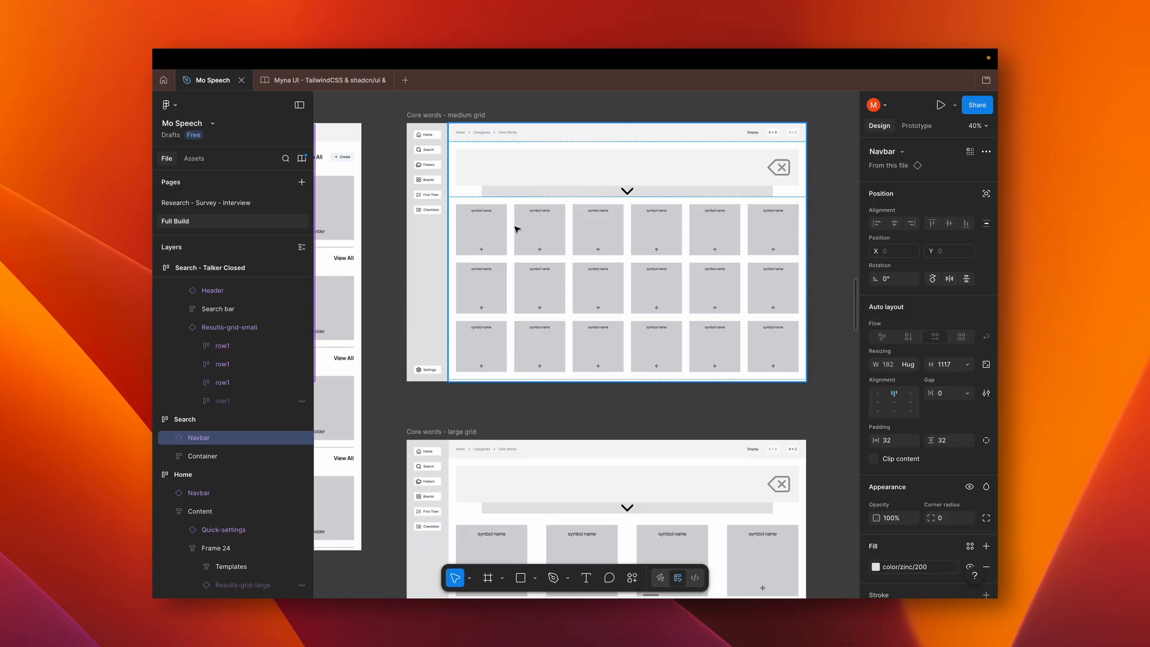
# Select the sentence bar frame in the upper Core words - large grid wireframe and compare it with the version below that adds a save icon
pyautogui.scroll(-5, 533, 249)
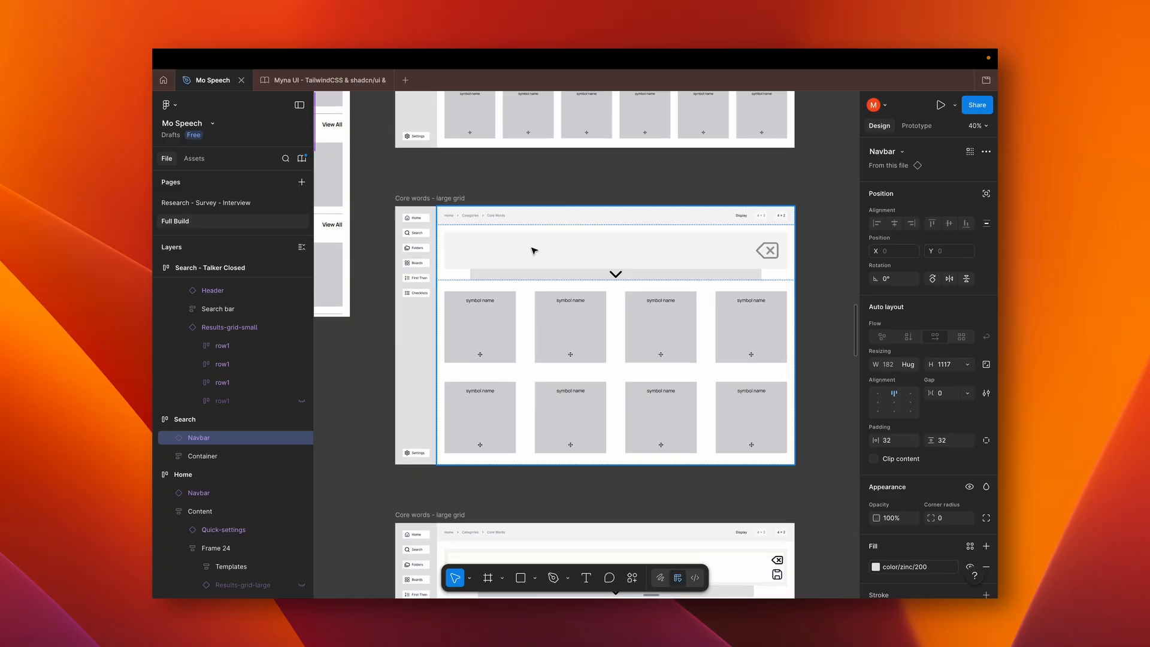
pyautogui.doubleClick(490, 252)
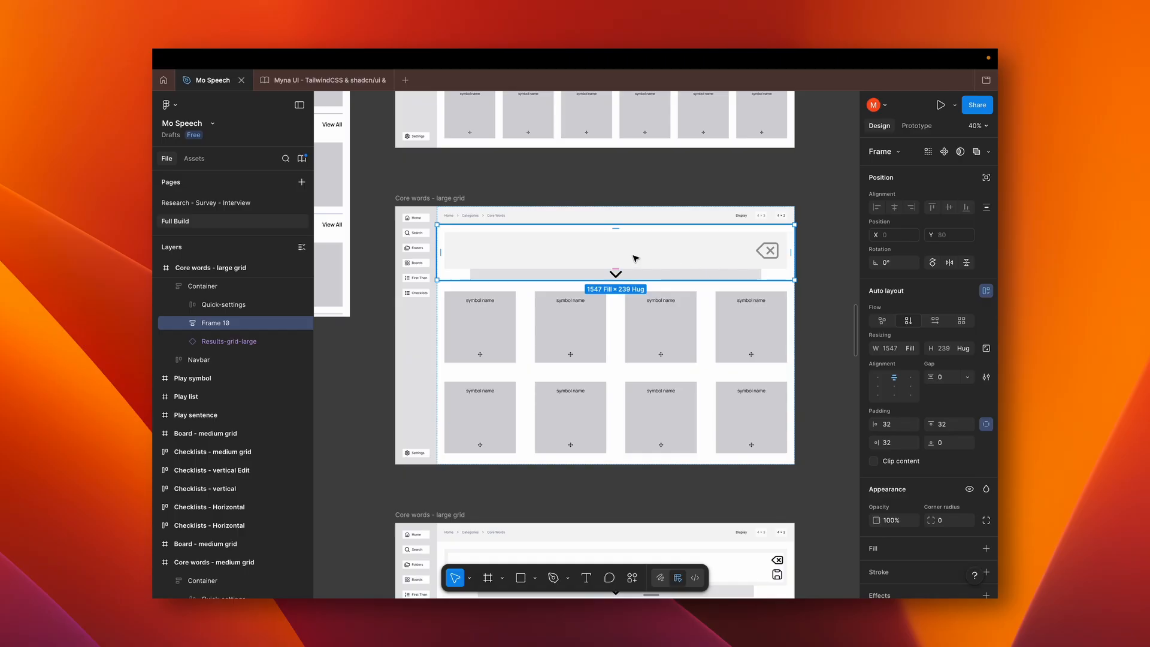
pyautogui.scroll(-5, 635, 258)
pyautogui.hscroll(1, 635, 258)
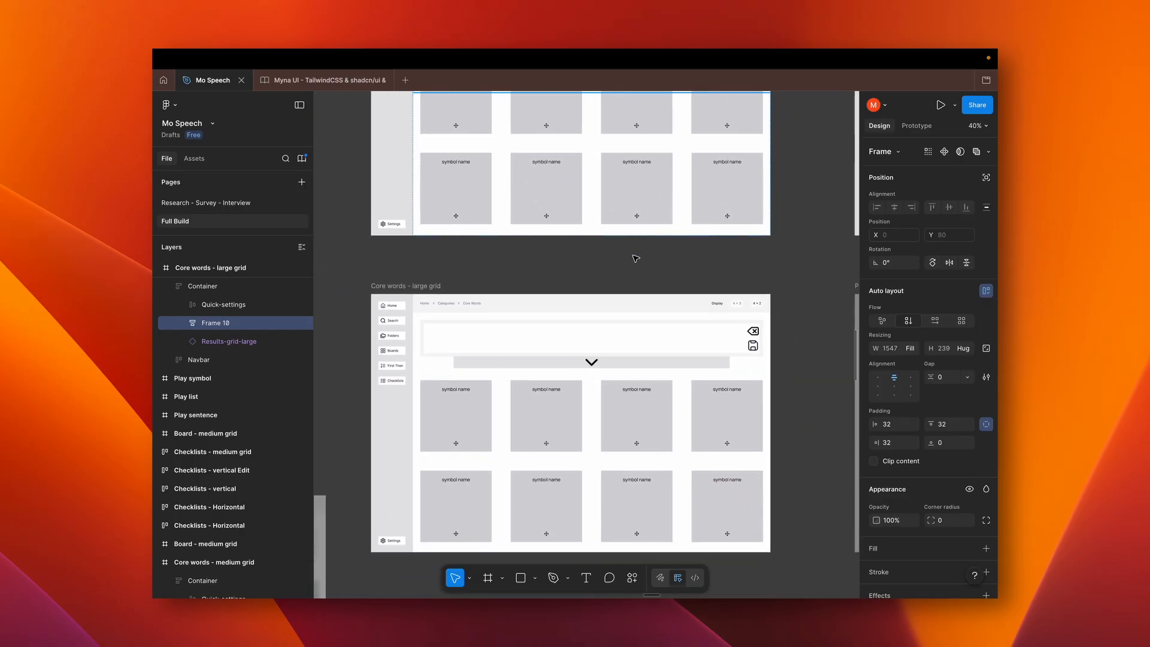
pyautogui.scroll(1, 635, 258)
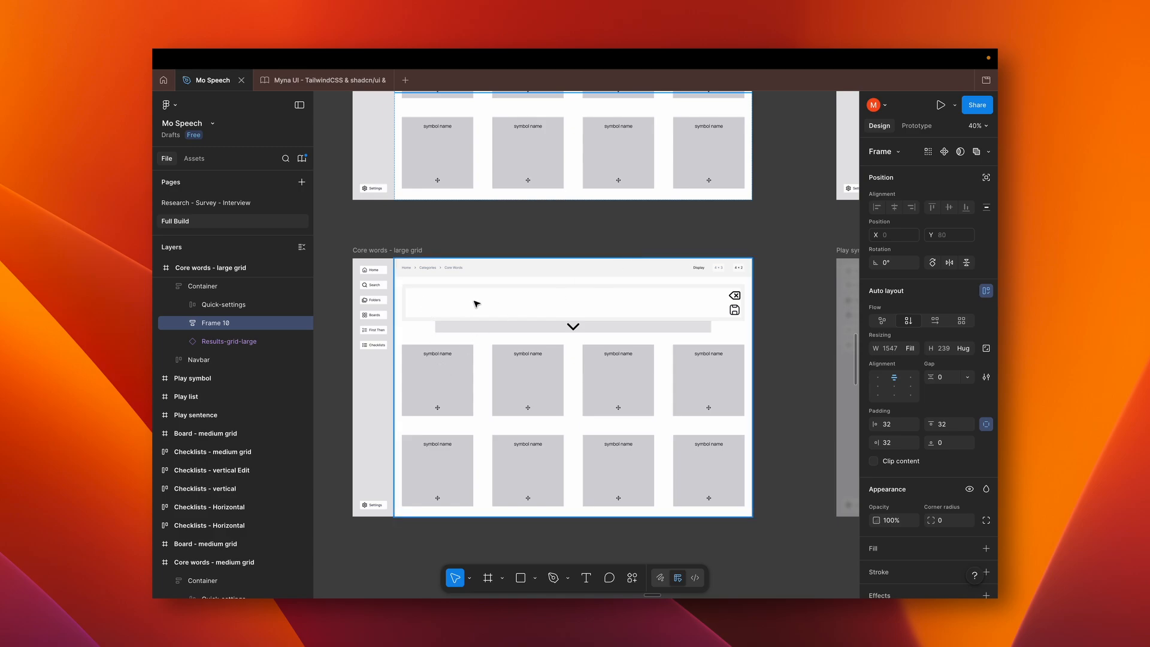
pyautogui.scroll(2, 614, 329)
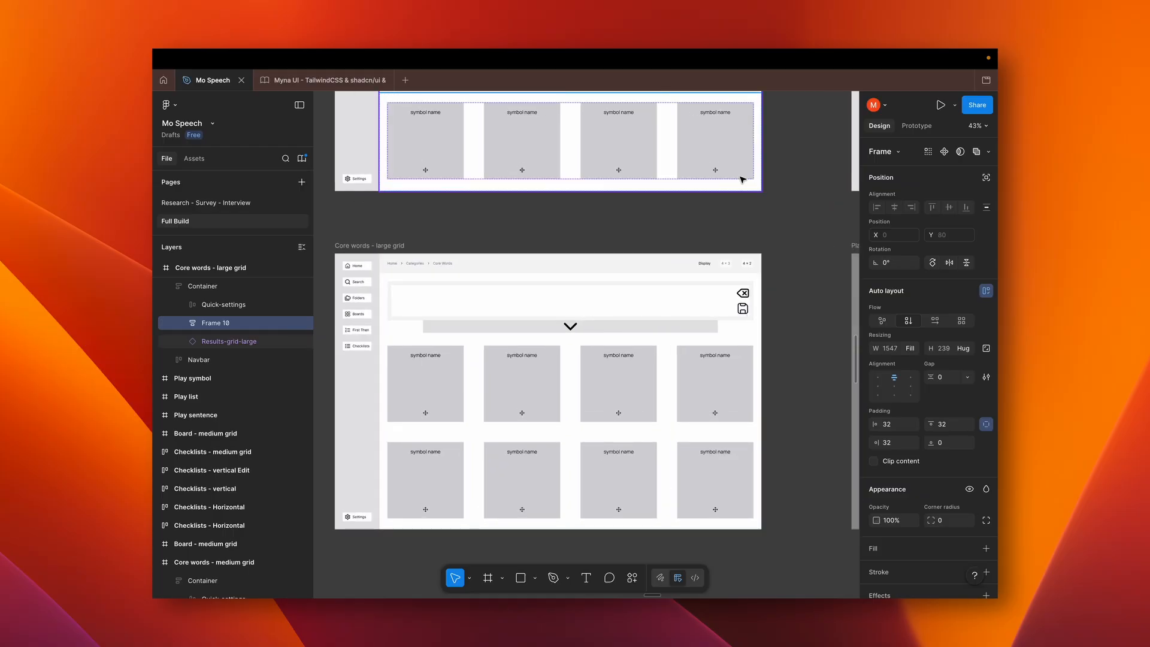
pyautogui.scroll(3, 745, 187)
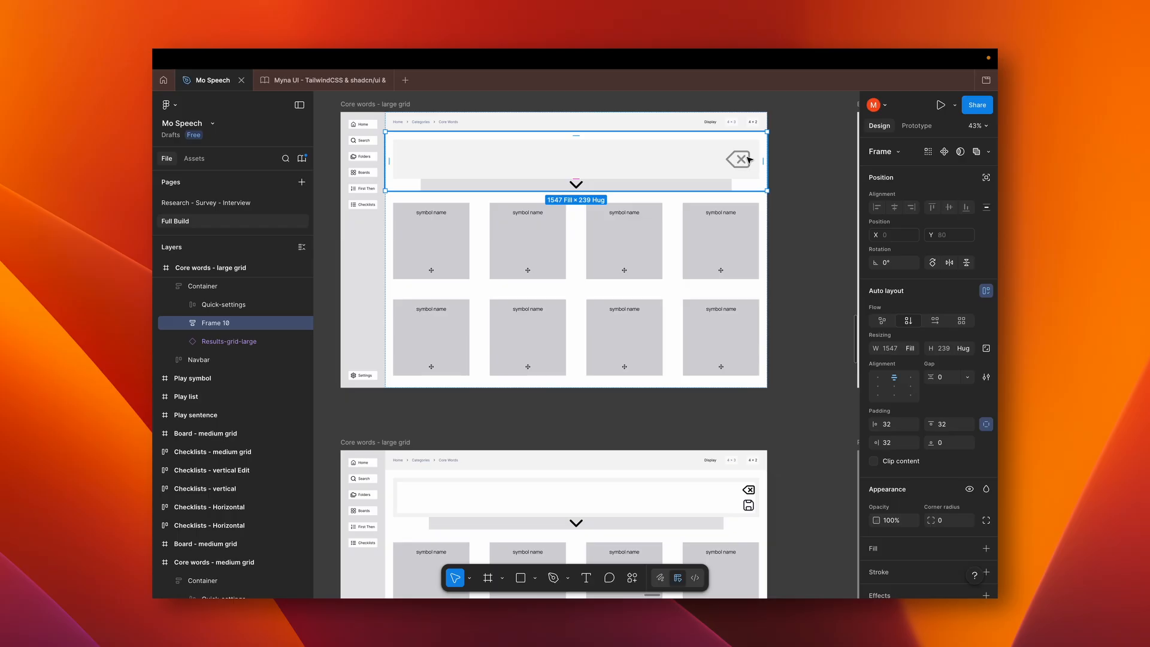
pyautogui.scroll(-5, 743, 158)
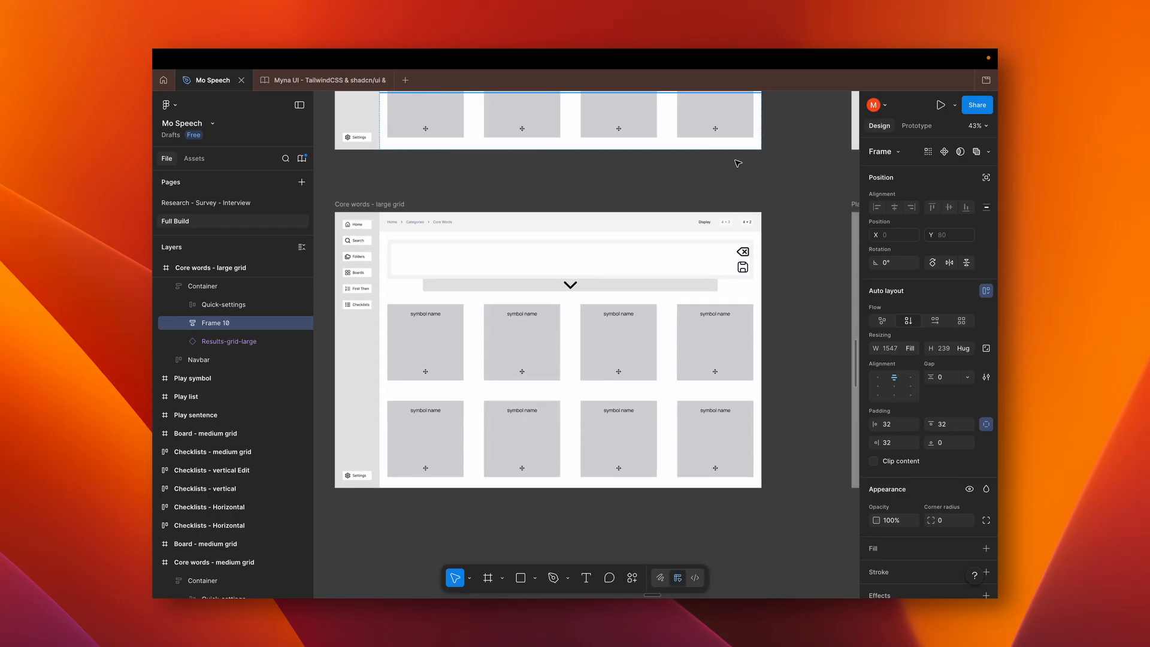
pyautogui.hscroll(-1, 738, 162)
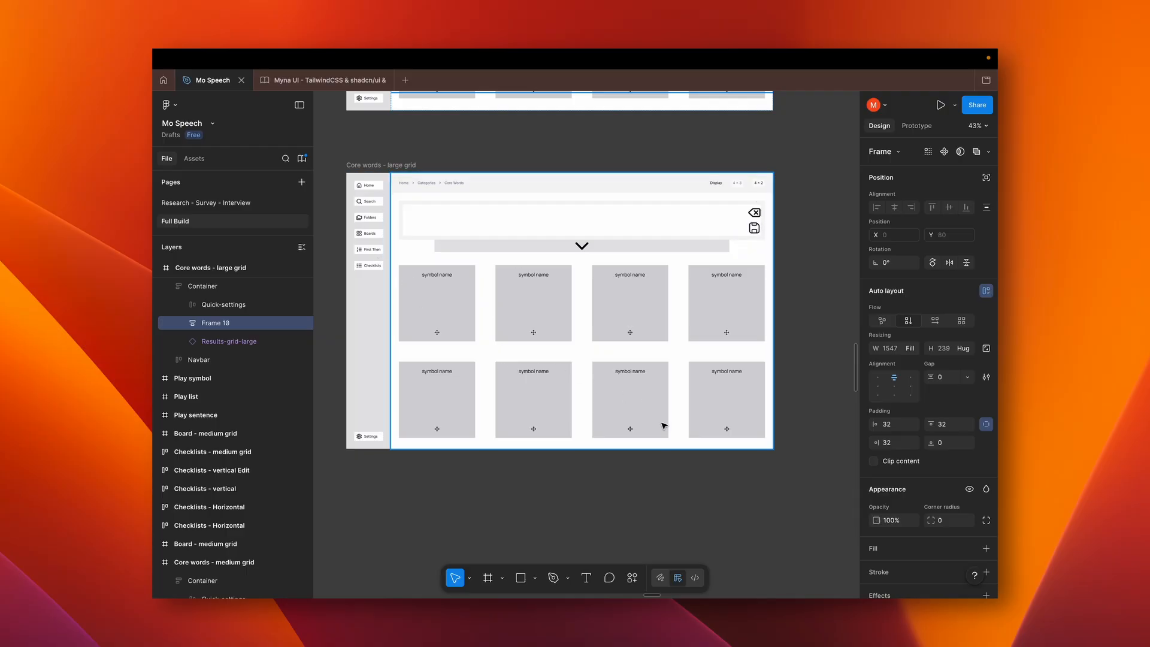
# Survey the Coffee Shop Board wireframes and the neighbouring Wash Your hands Checklists wireframes
pyautogui.scroll(-5, 663, 426)
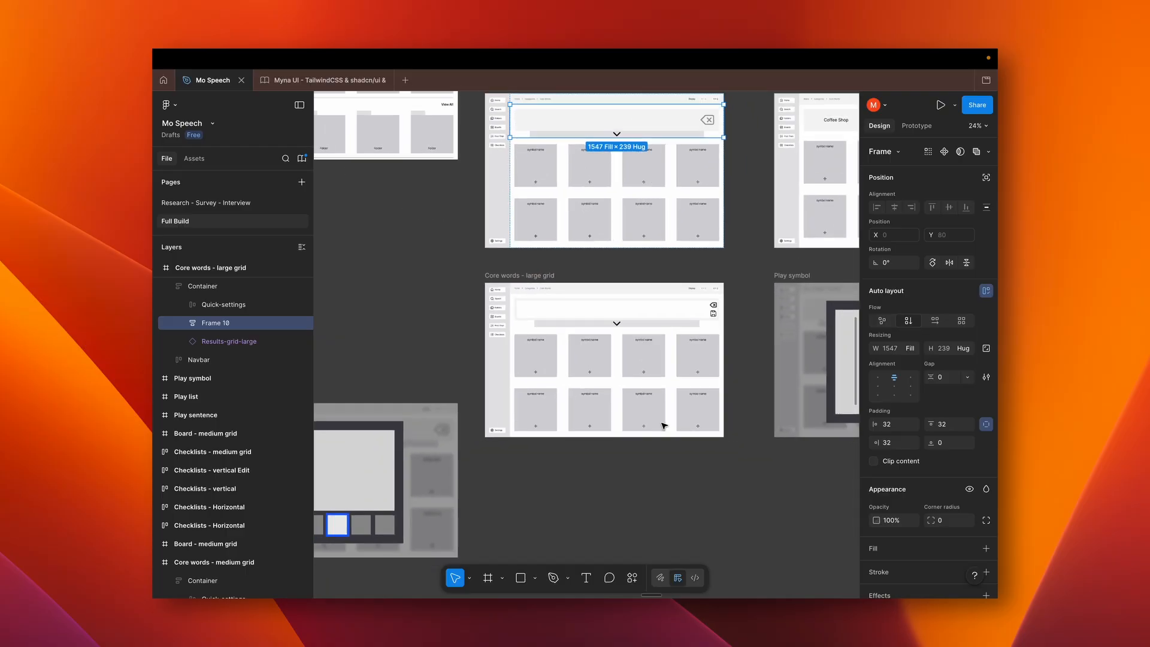
pyautogui.hscroll(4, 663, 426)
pyautogui.scroll(5, 664, 426)
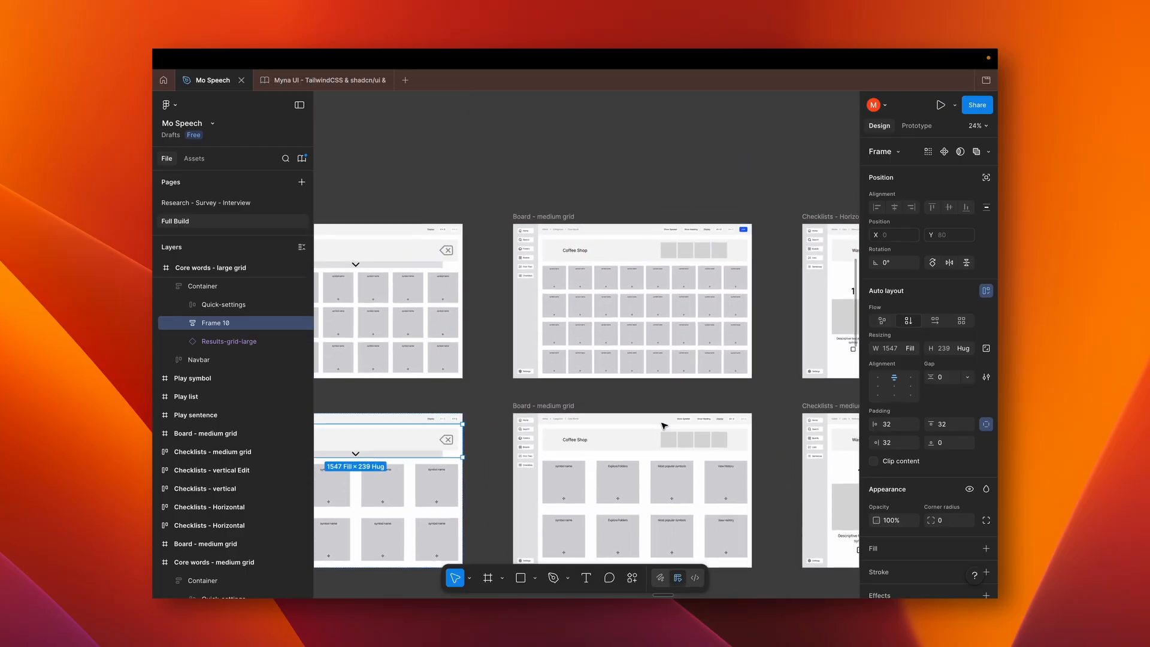
pyautogui.hscroll(4, 664, 425)
pyautogui.scroll(-3, 664, 426)
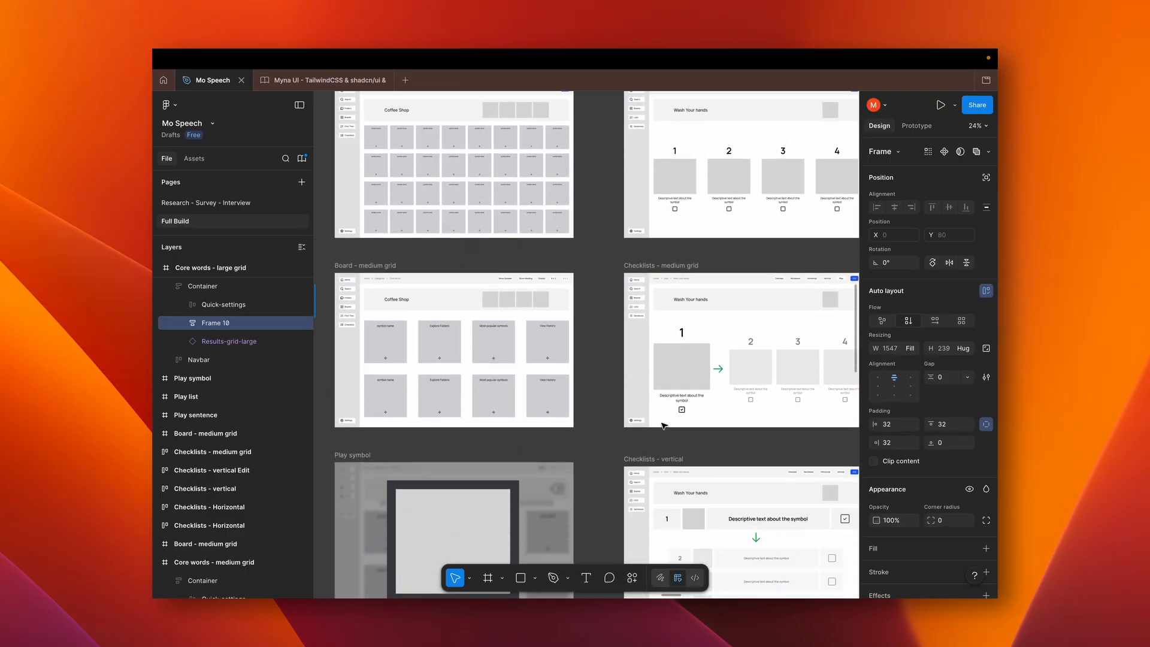
pyautogui.hscroll(-4, 664, 426)
pyautogui.scroll(3, 664, 426)
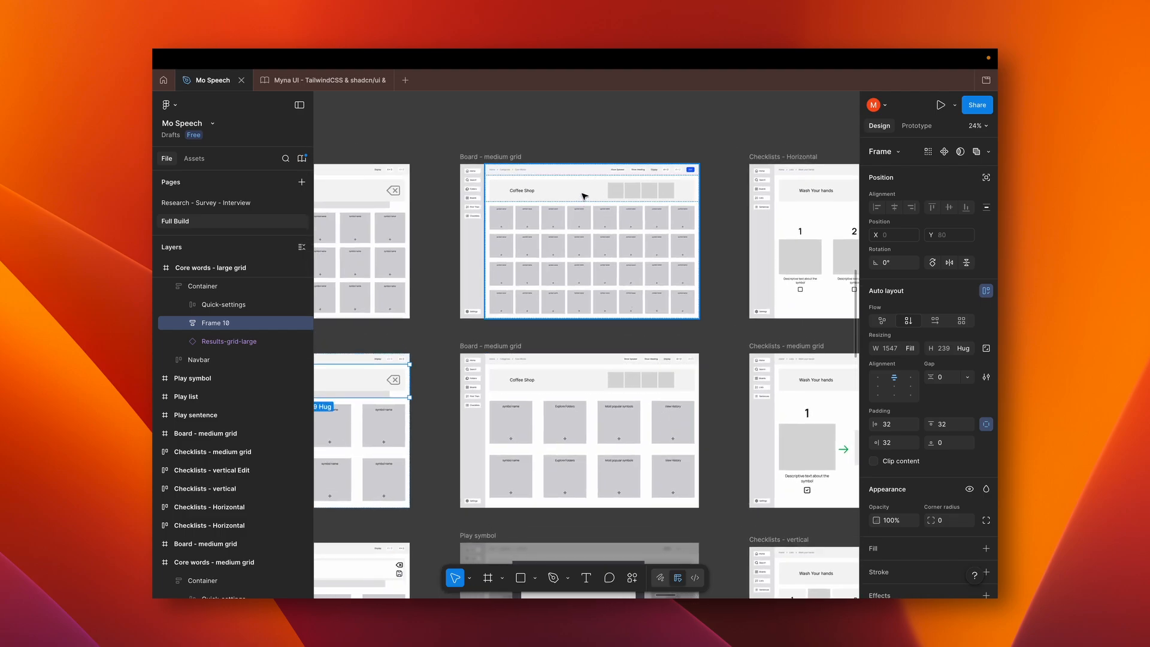
# Select the Coffee Shop heading frame in the first Board - medium grid wireframe and examine both Board layouts up close
pyautogui.click(584, 195)
pyautogui.doubleClick(584, 196)
pyautogui.scroll(5, 584, 196)
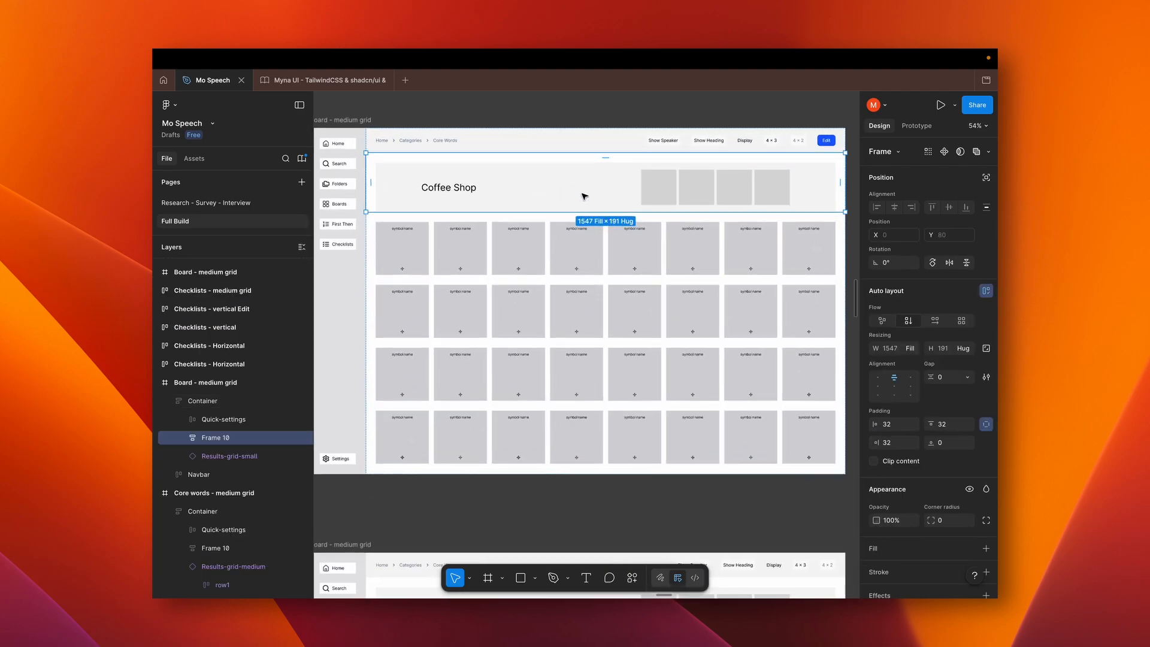
pyautogui.scroll(-2, 584, 196)
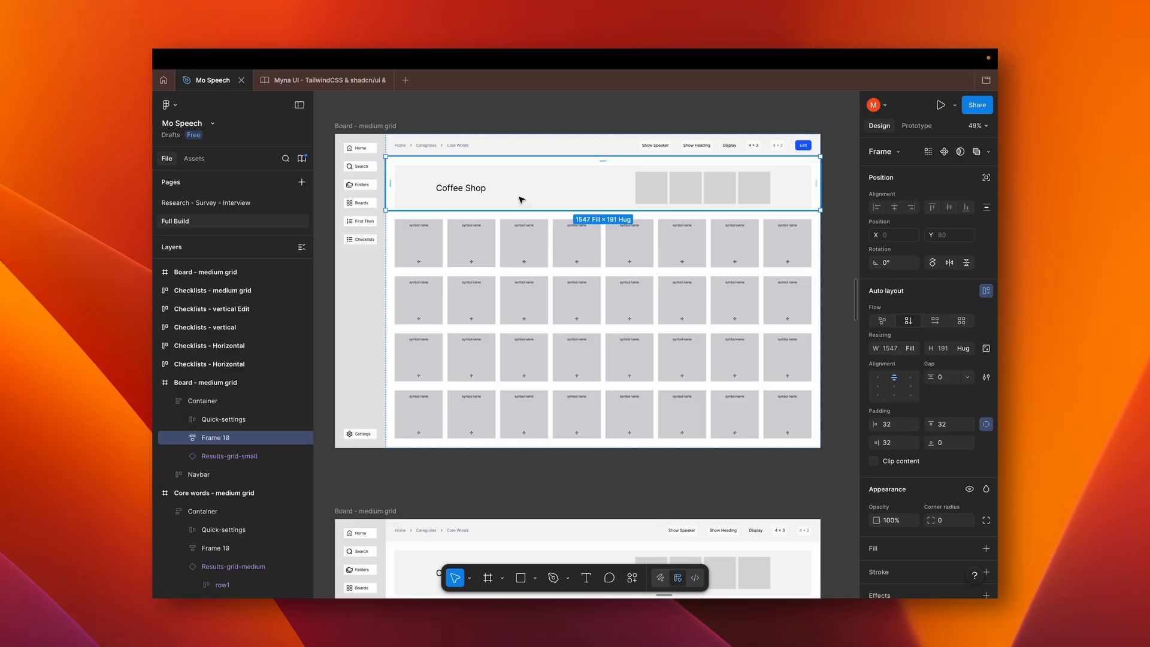
pyautogui.scroll(-15, 521, 199)
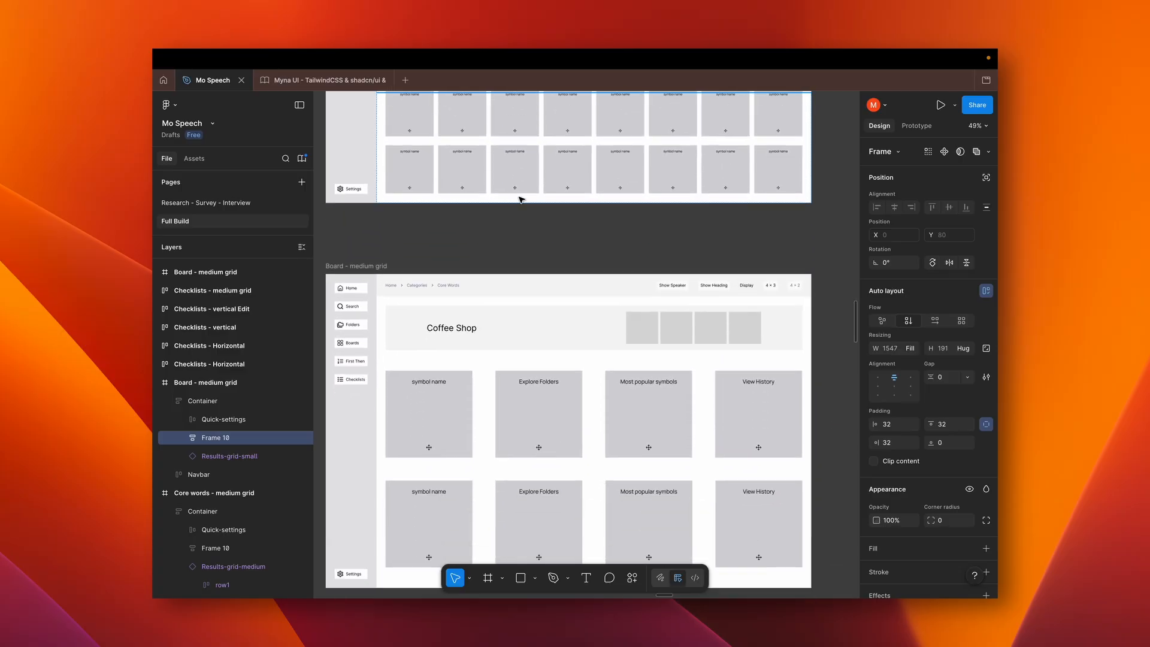
# Return to the Core words - large grid wireframe with the save icon and select its talker component
pyautogui.scroll(-9, 521, 200)
pyautogui.hscroll(-18, 522, 199)
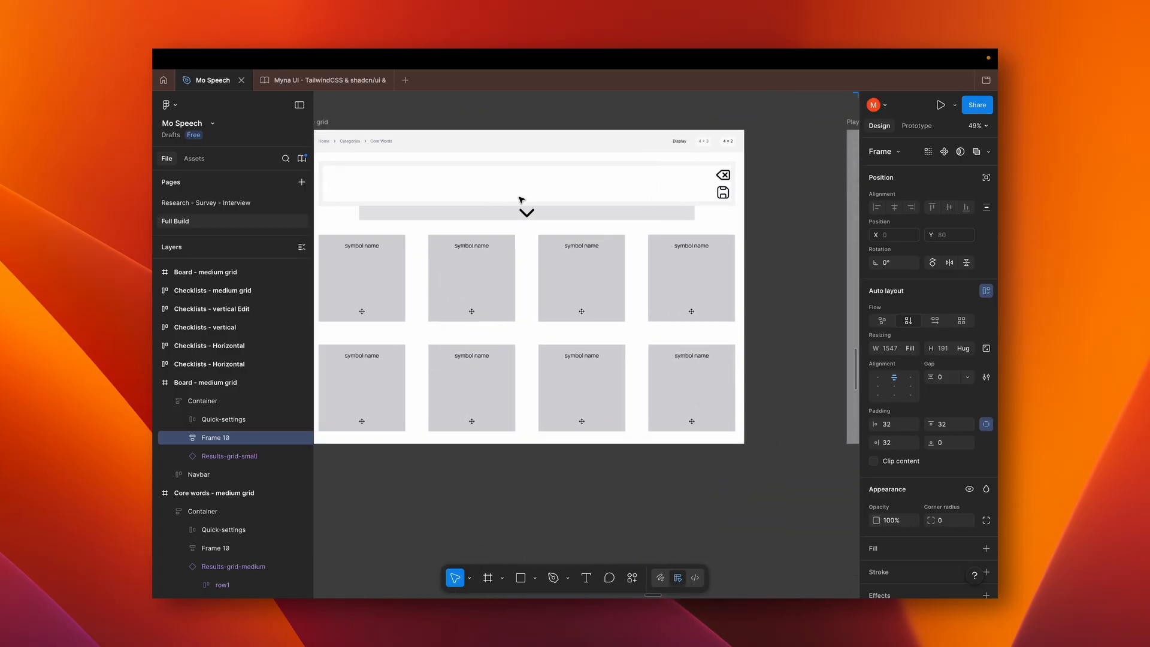
pyautogui.hscroll(3, 521, 199)
pyautogui.scroll(-1, 521, 200)
pyautogui.click(523, 192)
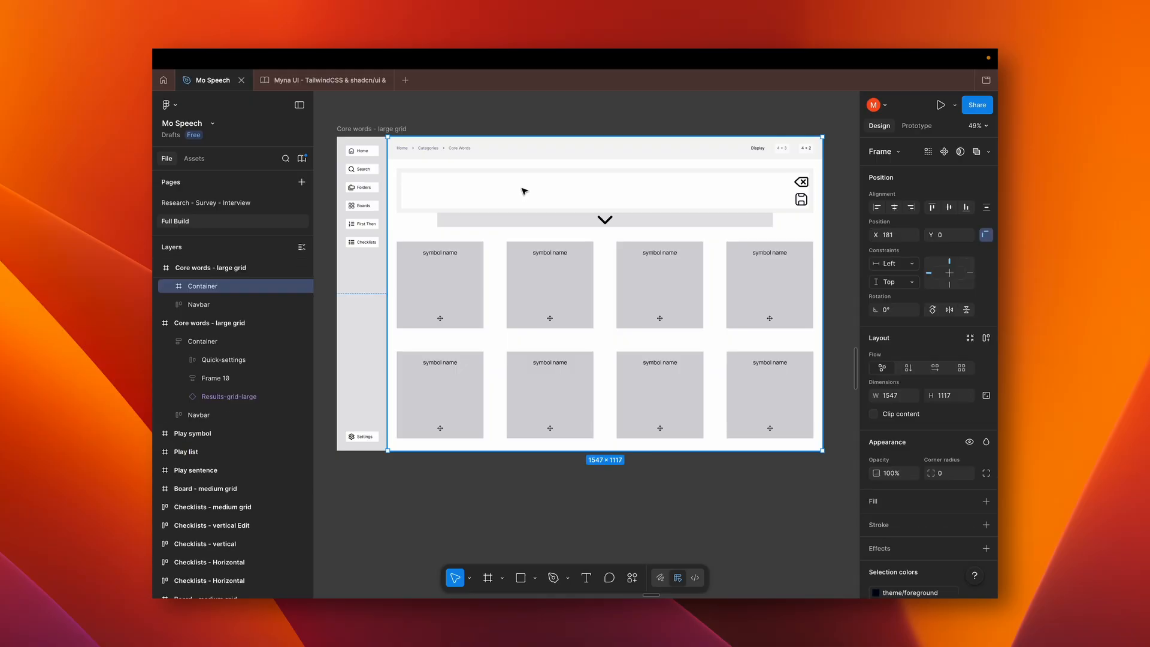
pyautogui.click(524, 191)
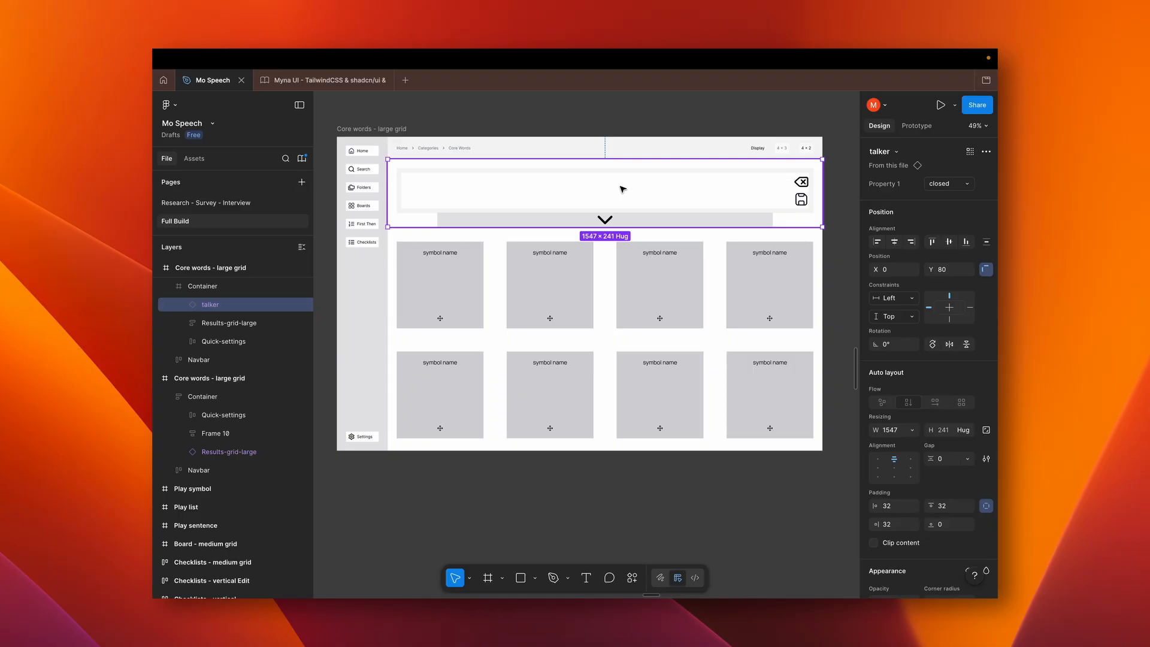
# Check the talker component's Property 1 variant options and look through the layers of its wireframe
pyautogui.click(961, 185)
pyautogui.click(960, 171)
pyautogui.scroll(1, 222, 375)
pyautogui.scroll(2, 222, 375)
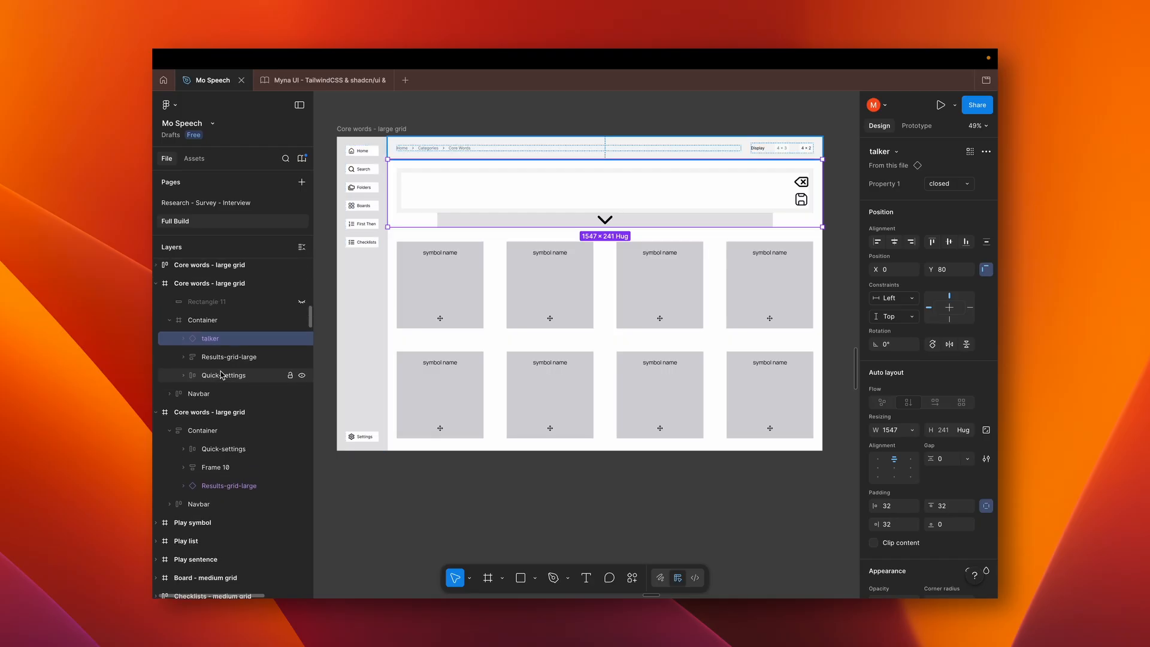
# Select the Coffee Shop heading frame in the first Board - medium grid wireframe and expand its layers
pyautogui.scroll(-10, 558, 343)
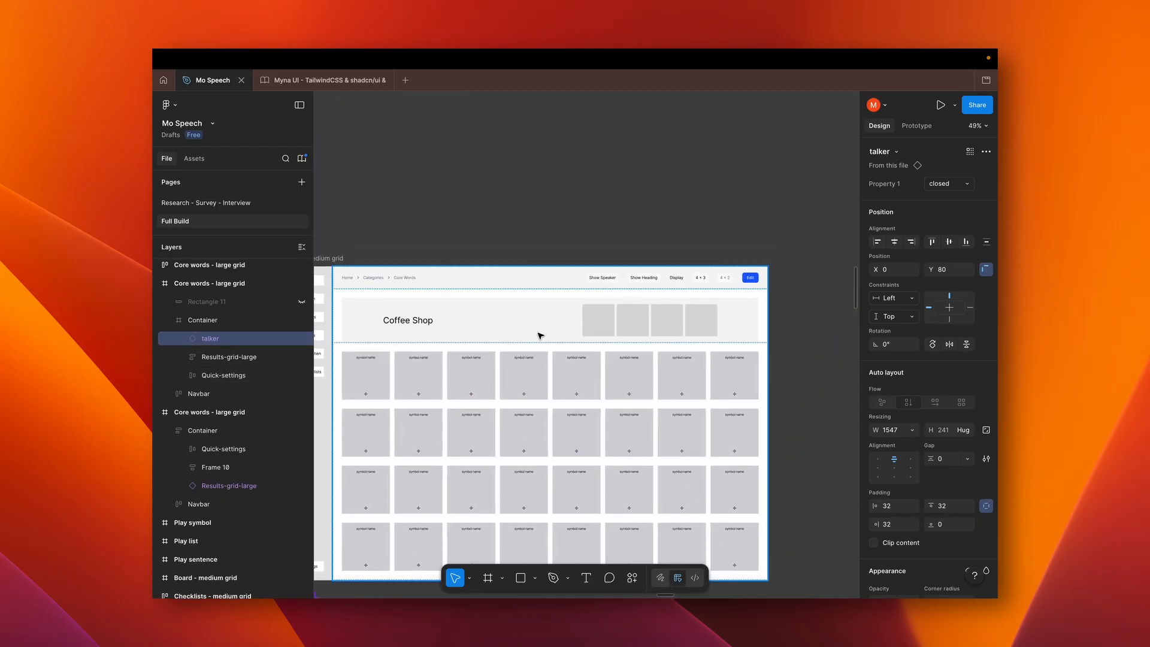
pyautogui.click(535, 330)
pyautogui.click(535, 330)
pyautogui.scroll(-2, 534, 330)
pyautogui.hscroll(-2, 534, 329)
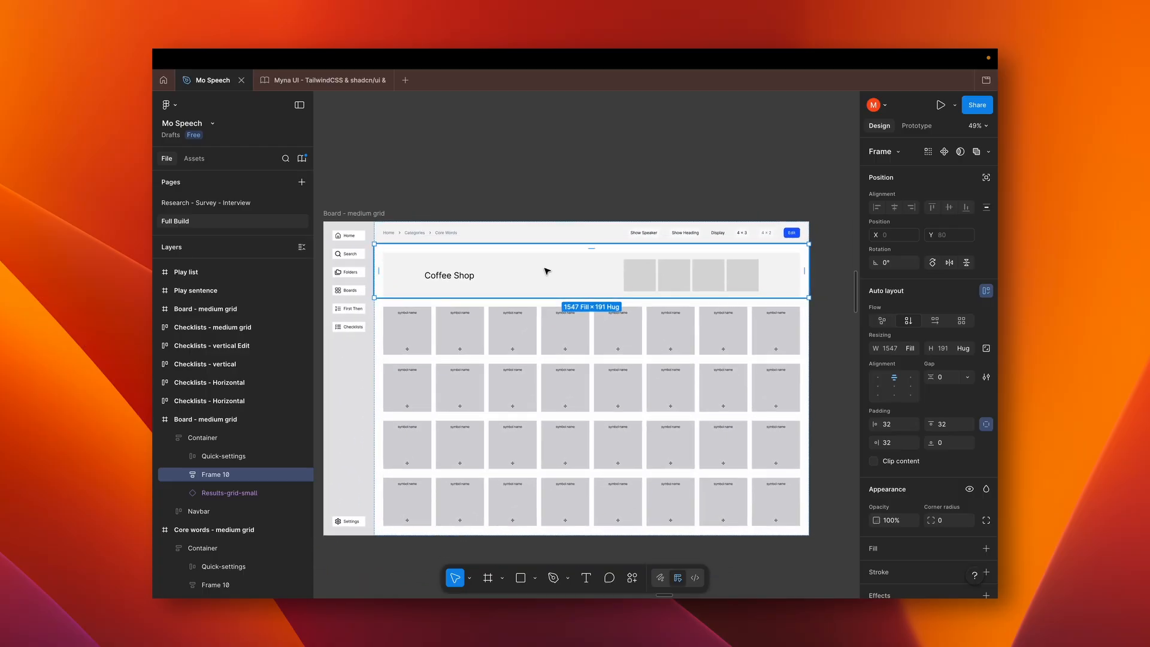
pyautogui.click(183, 474)
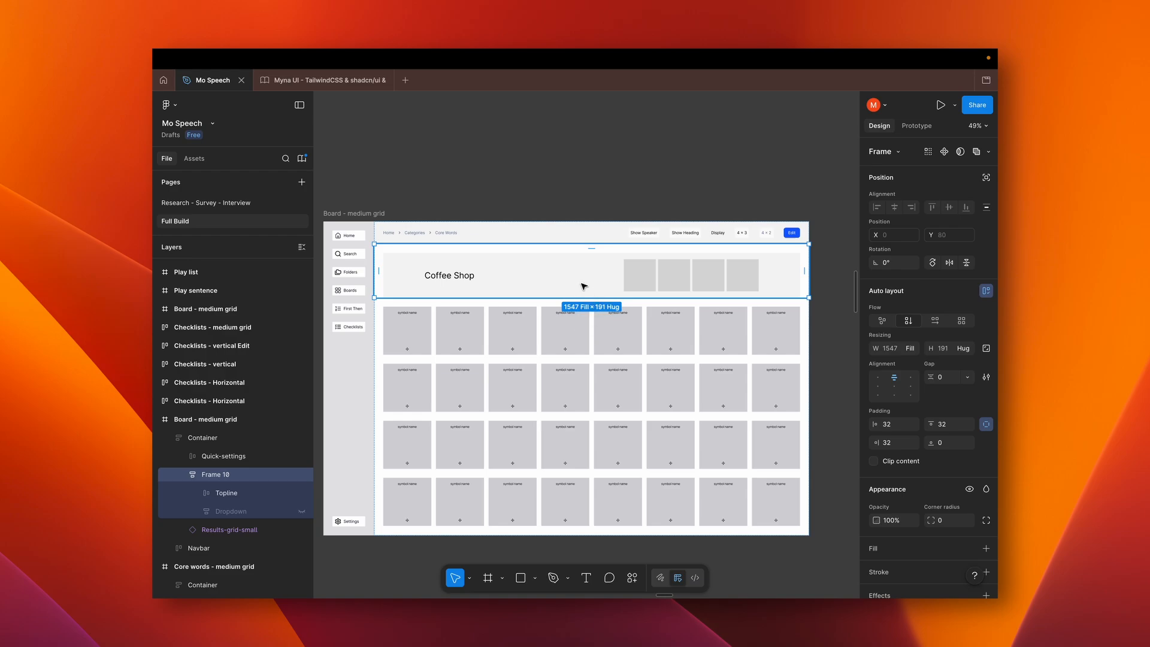
# Compare the two Coffee Shop Board - medium grid layouts and view the Play symbol wireframe below them
pyautogui.scroll(-1, 584, 286)
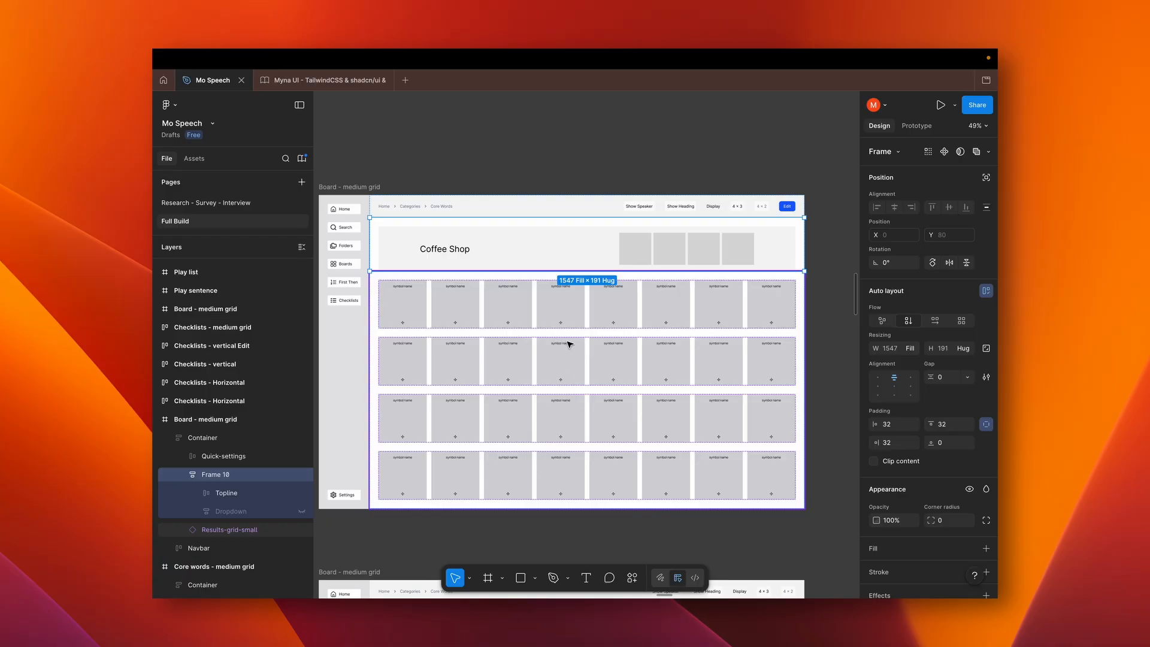
pyautogui.scroll(-1, 661, 399)
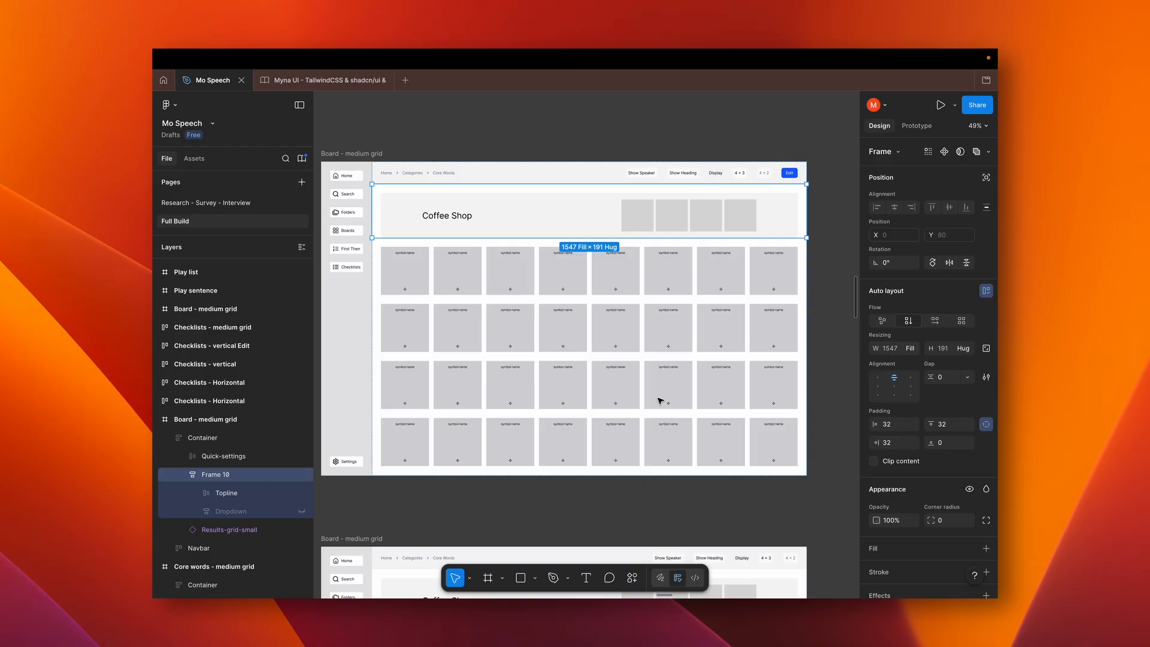
pyautogui.scroll(-9, 661, 400)
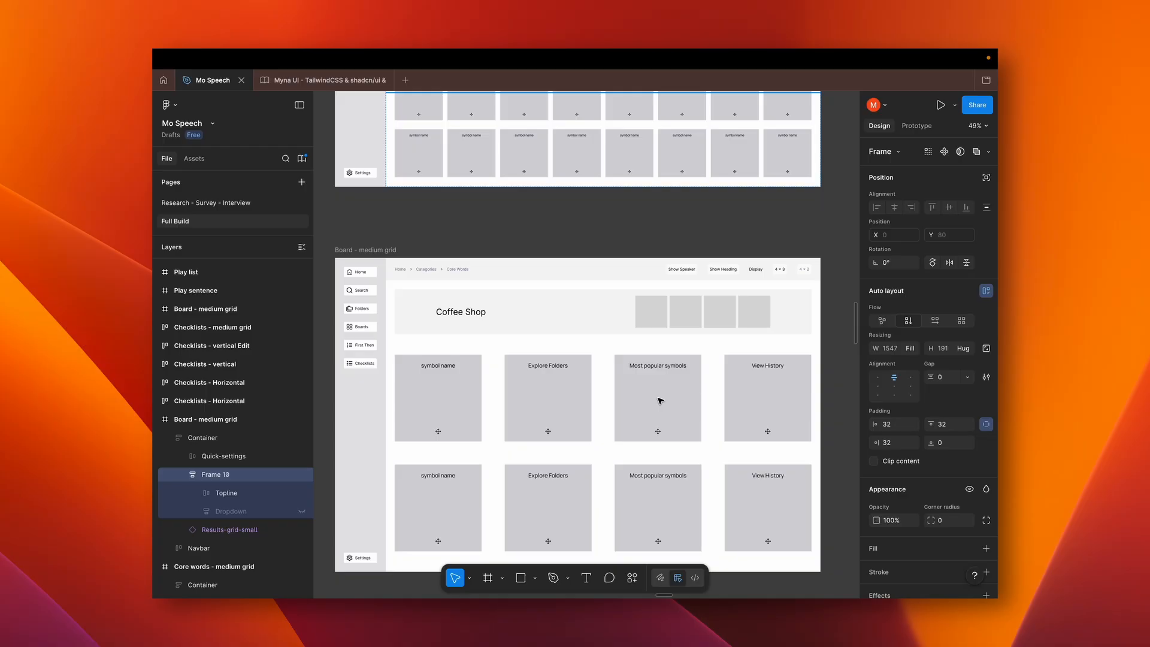
pyautogui.scroll(-14, 660, 400)
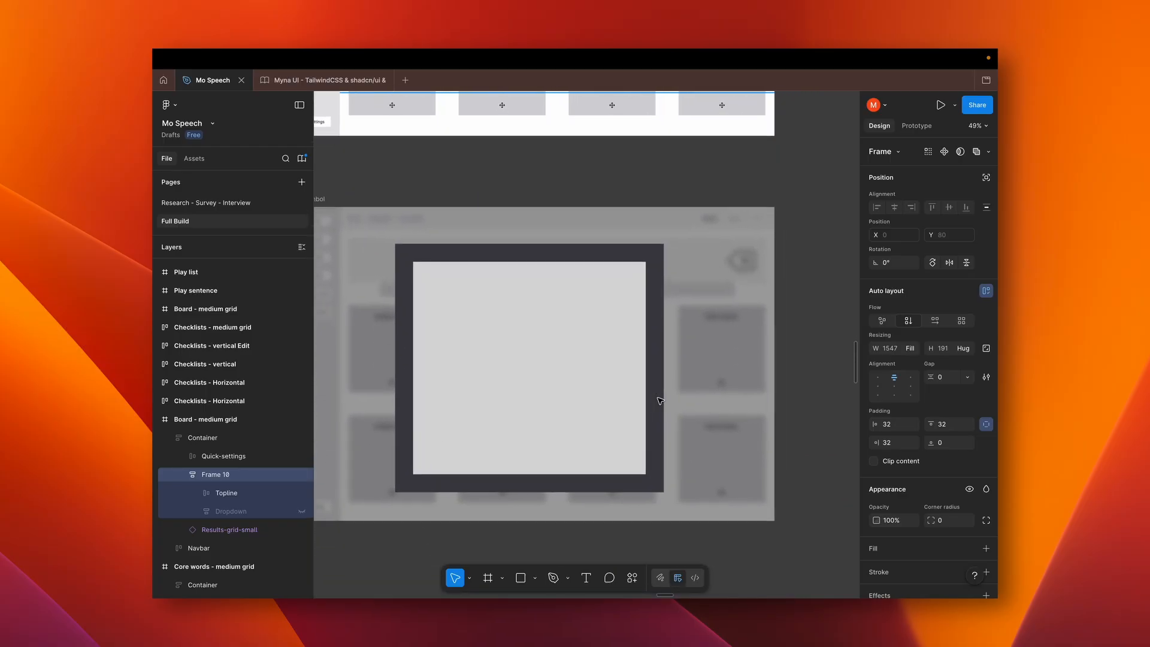
pyautogui.scroll(-4, 660, 400)
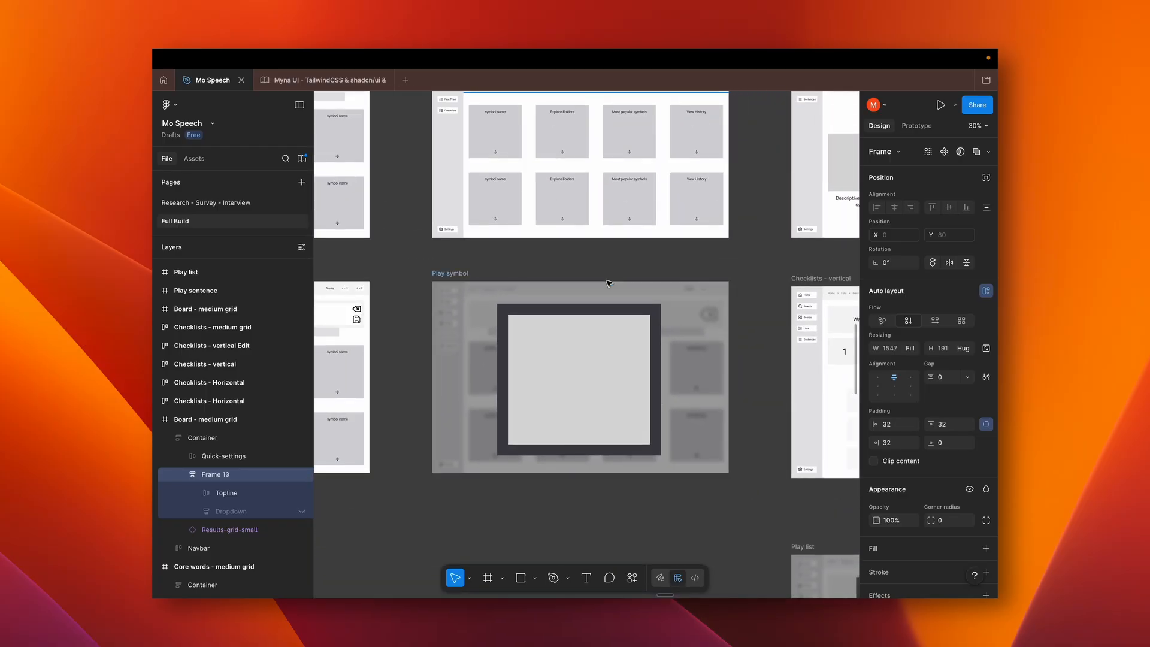
pyautogui.scroll(2, 644, 366)
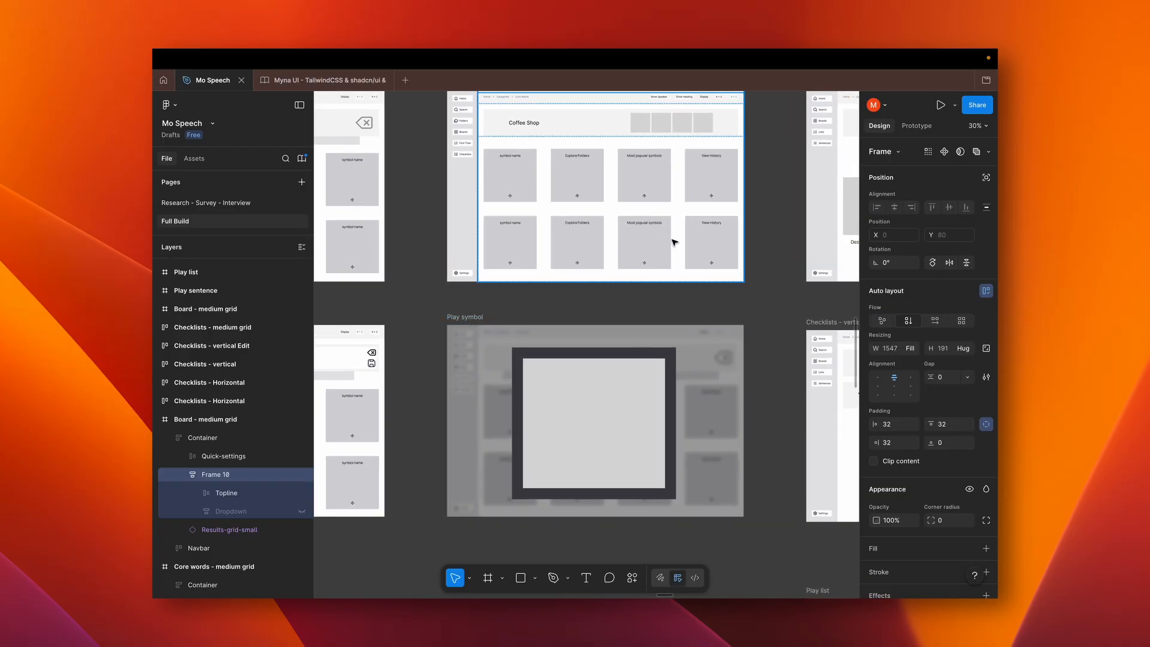
# Examine the Wash Your hands Checklists - Horizontal wireframe and its neighbouring version with dashed symbol slots and an add slot
pyautogui.hscroll(6, 638, 336)
pyautogui.scroll(-3, 638, 336)
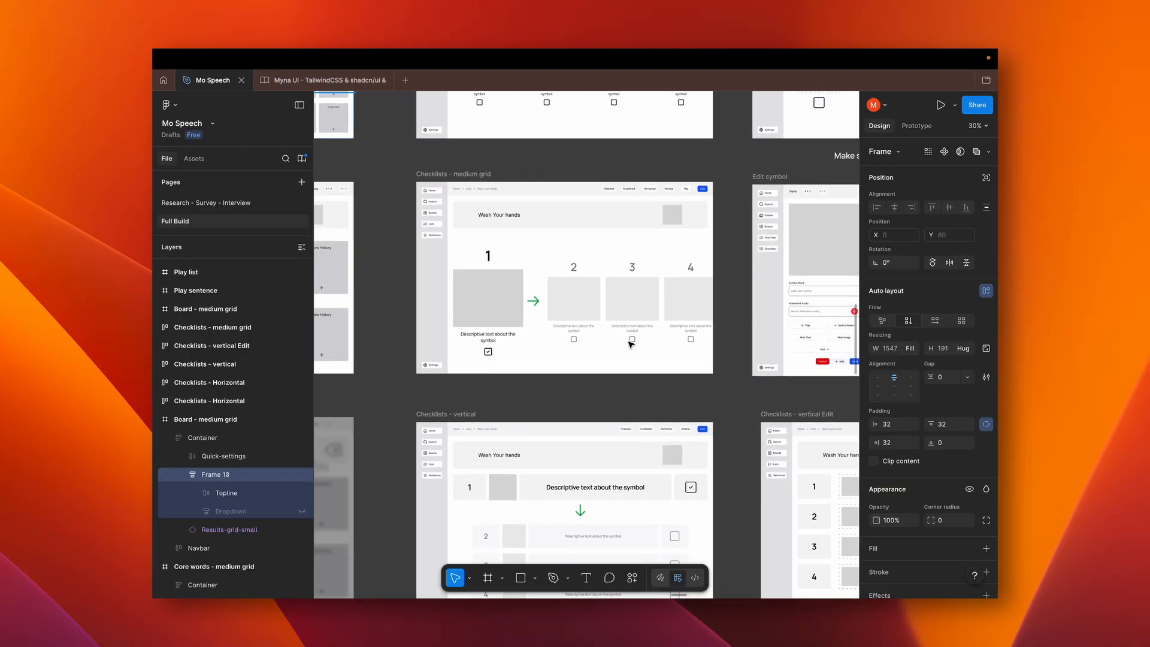
pyautogui.scroll(5, 631, 343)
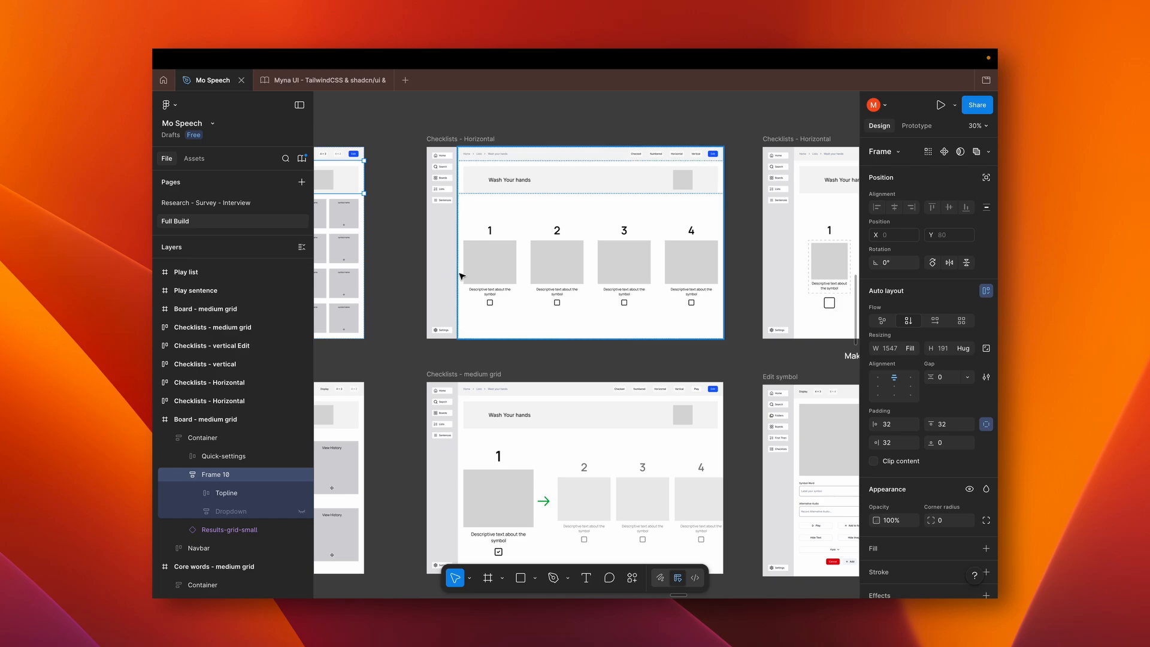
pyautogui.scroll(5, 527, 286)
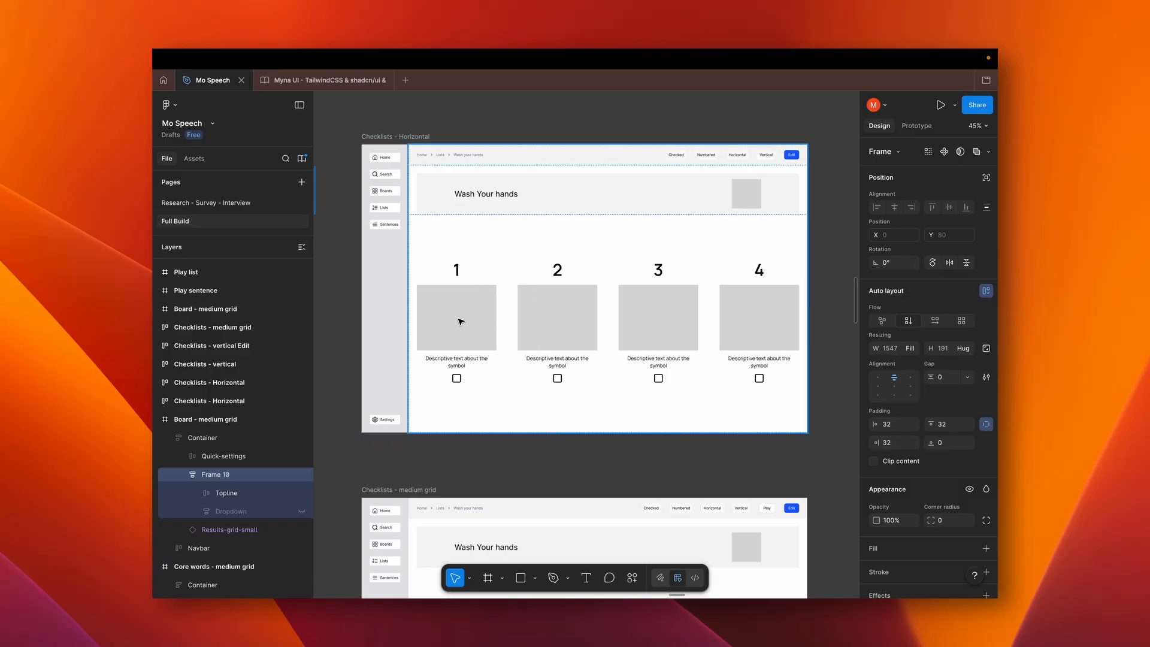
pyautogui.hscroll(3, 595, 329)
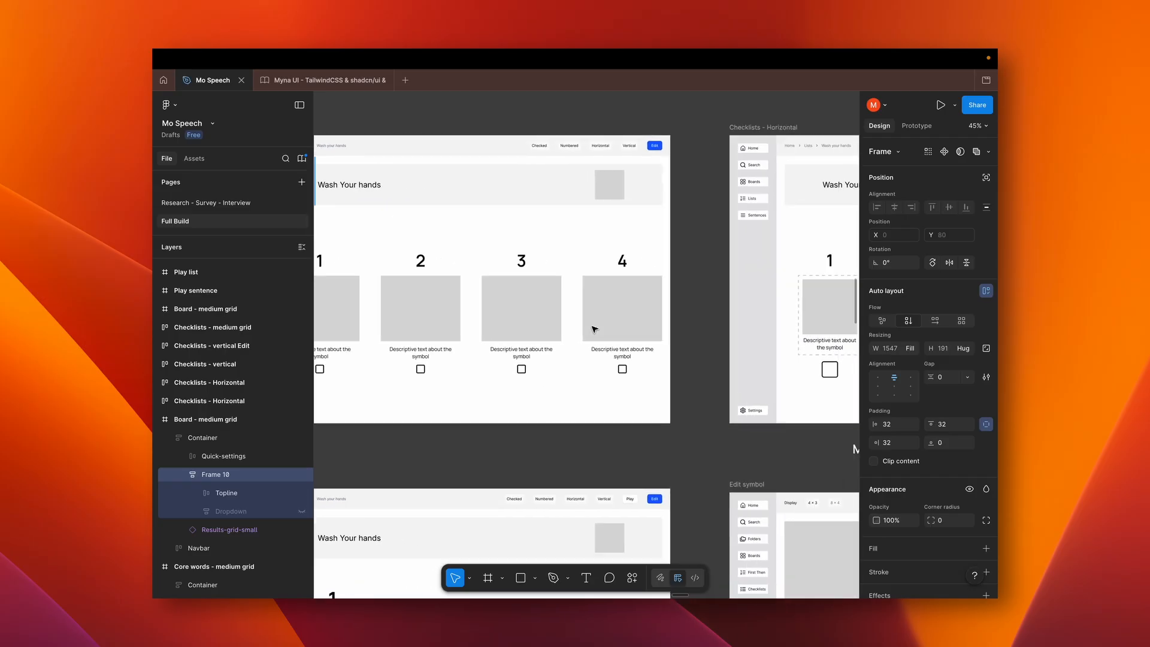
pyautogui.hscroll(-4, 595, 329)
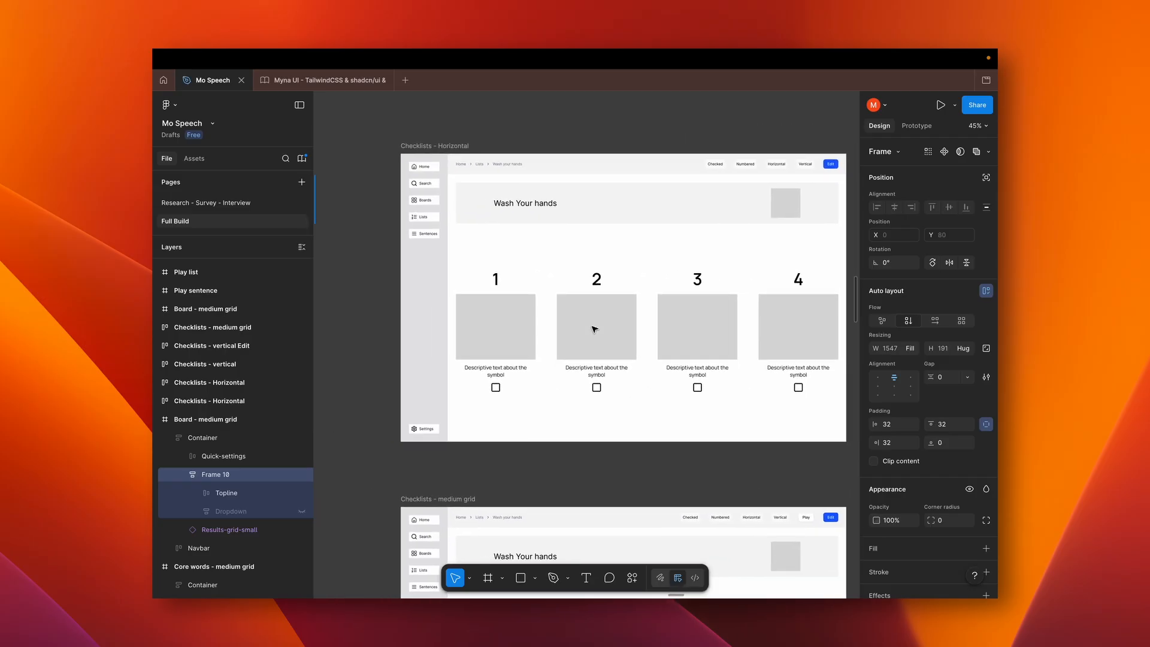
pyautogui.hscroll(5, 594, 328)
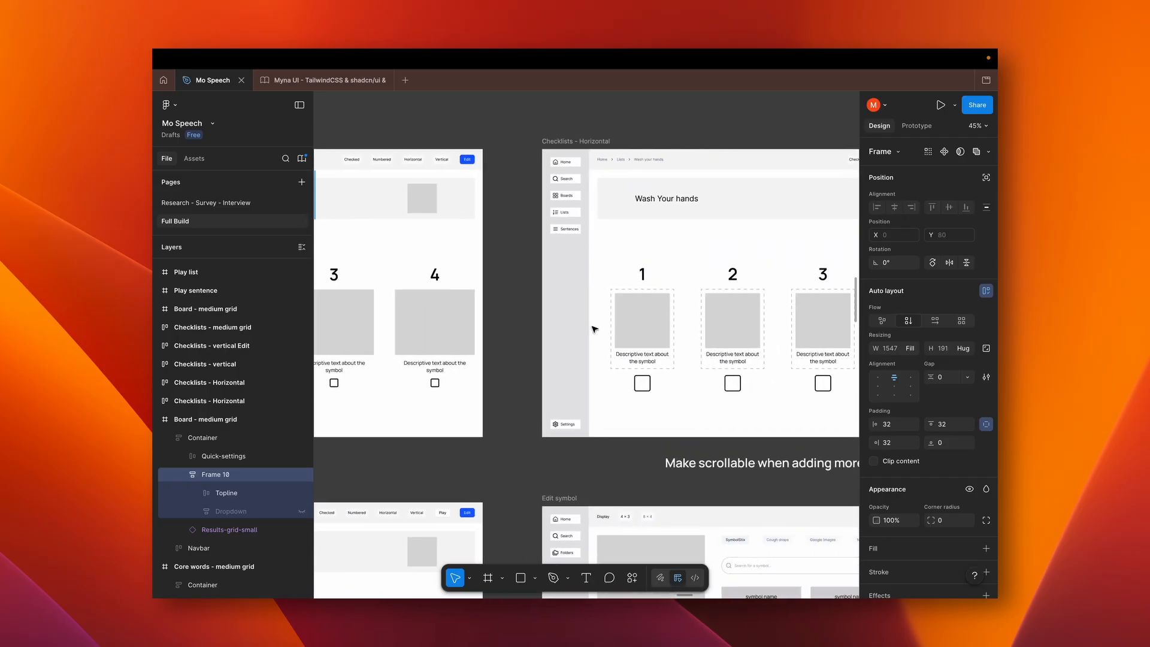
pyautogui.hscroll(3, 595, 329)
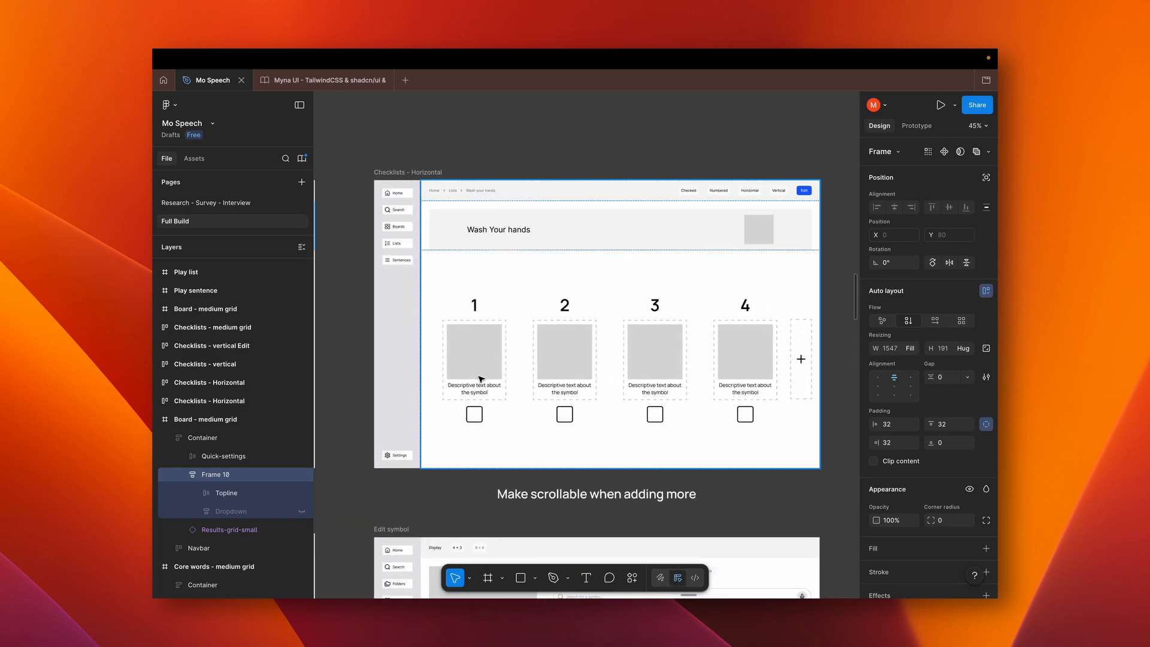
pyautogui.scroll(-5, 475, 386)
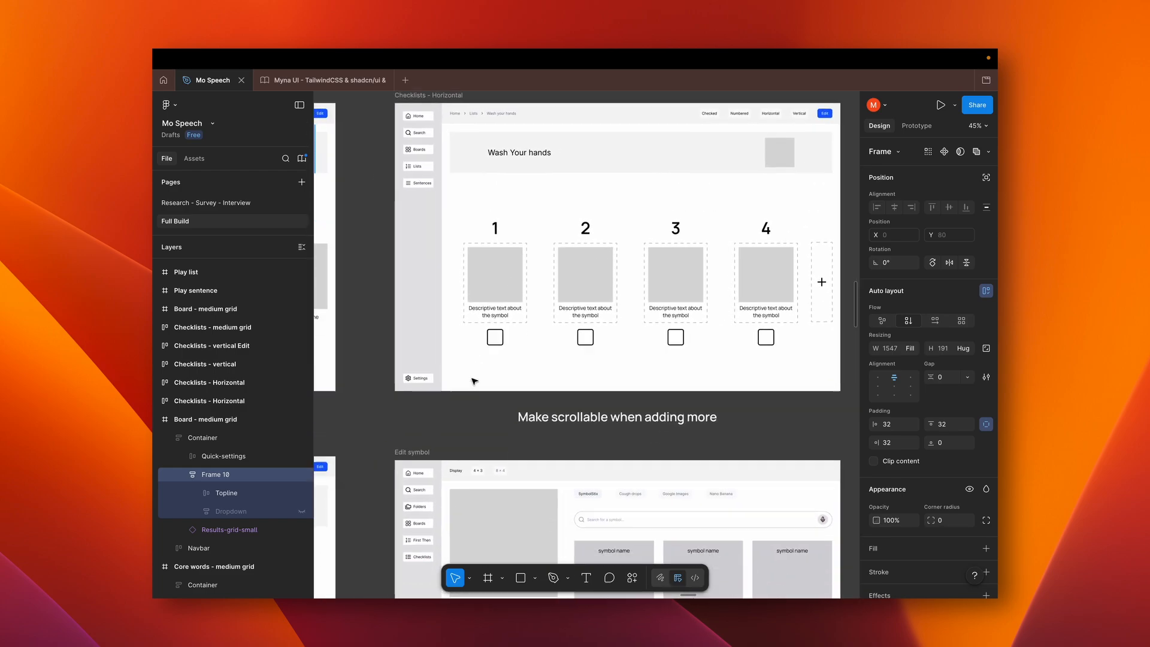
# Examine the Checklists - medium grid, Checklists - vertical and Play list wireframes
pyautogui.hscroll(-3, 474, 381)
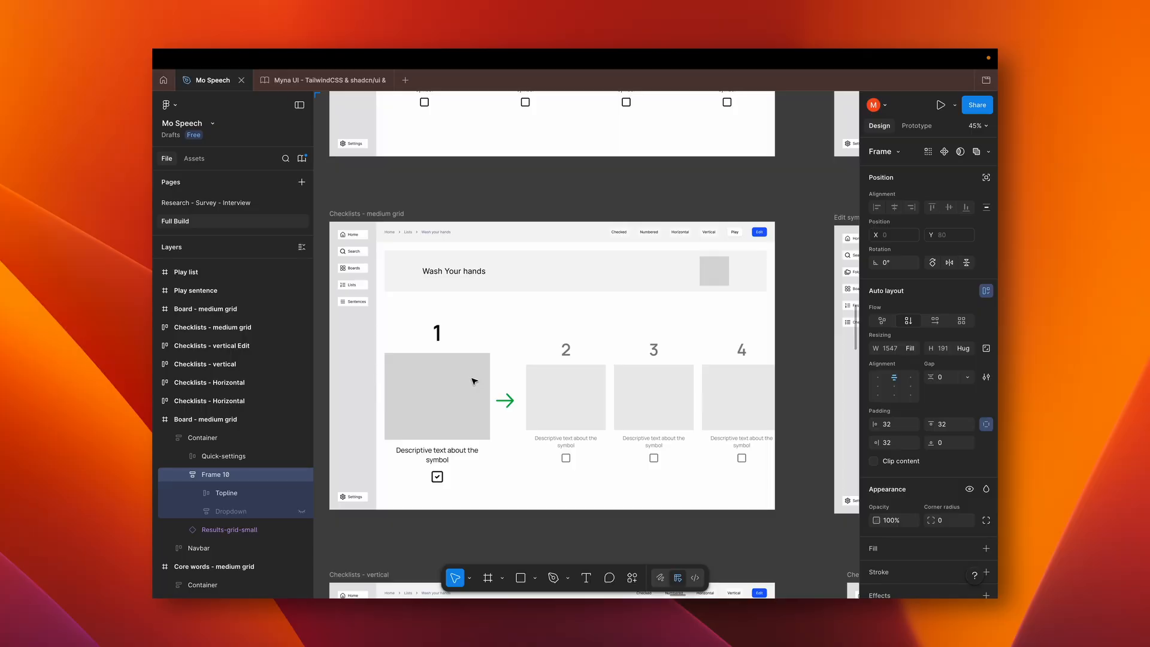
pyautogui.scroll(-2, 474, 381)
pyautogui.scroll(-3, 473, 382)
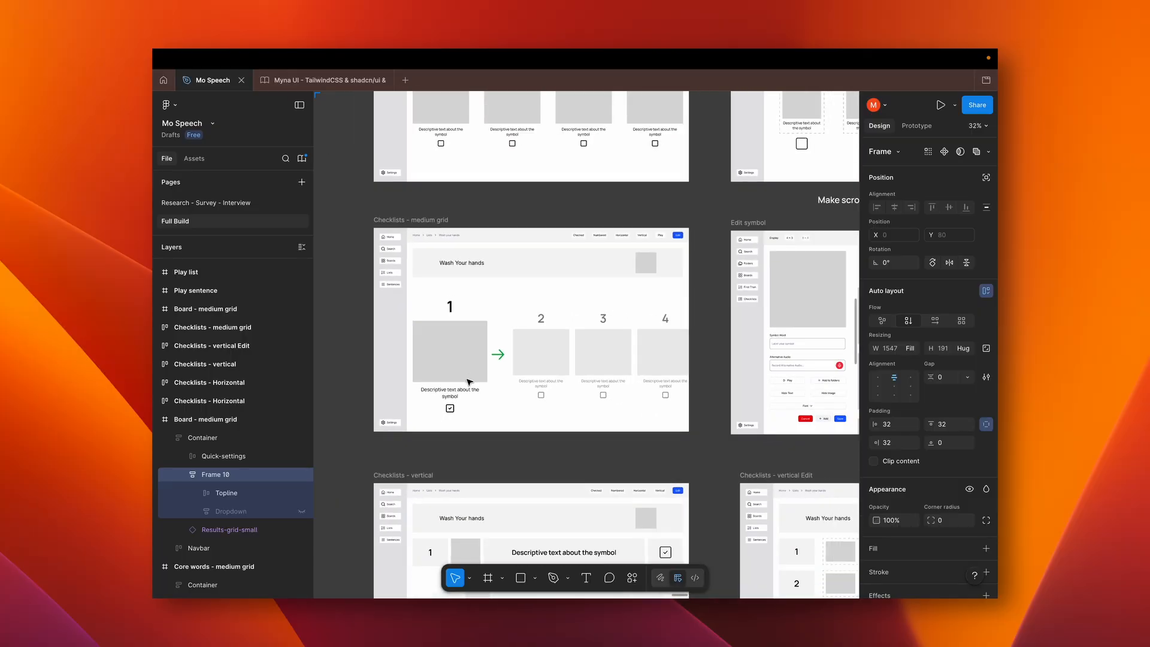
pyautogui.scroll(-4, 470, 382)
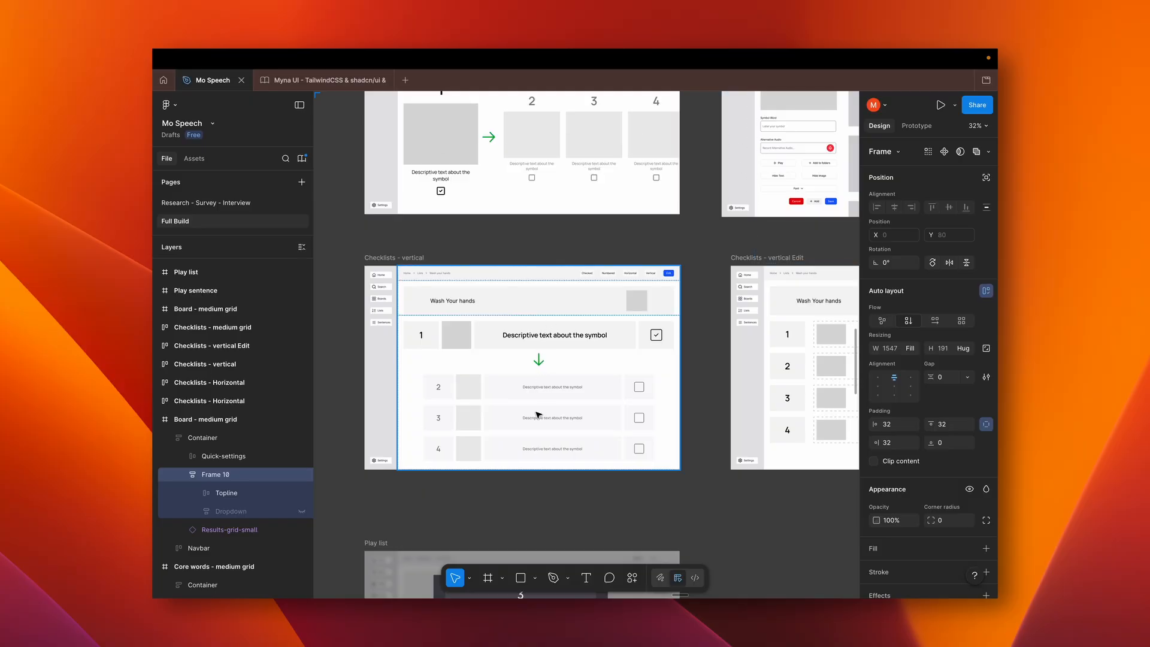
pyautogui.scroll(-5, 540, 378)
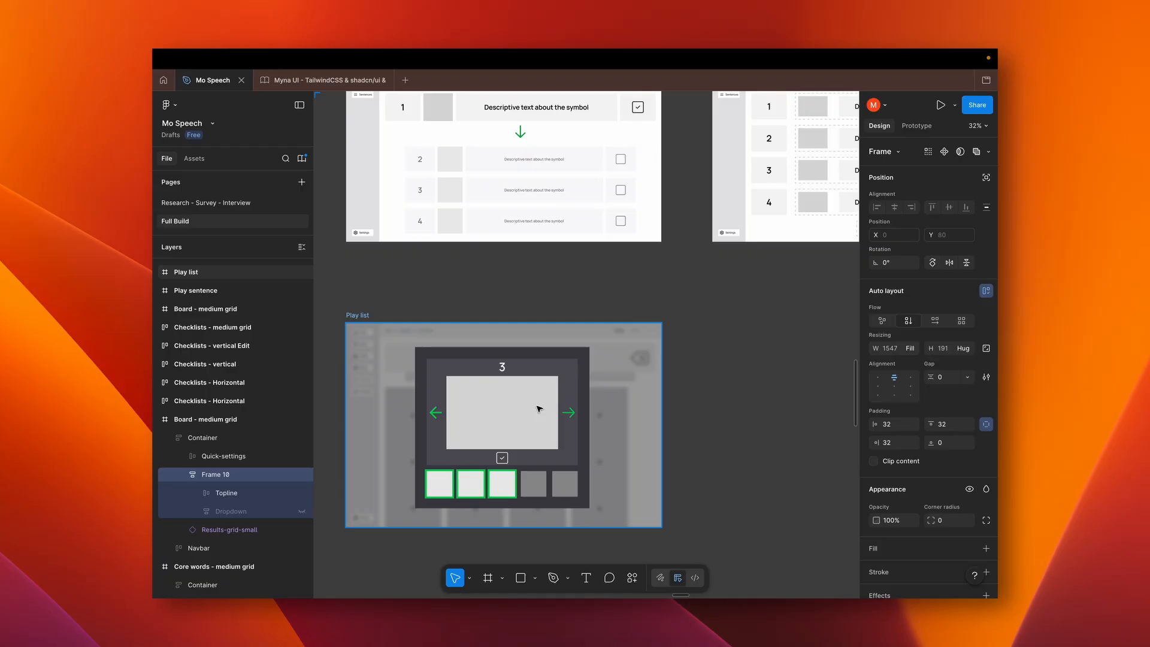
# Look over the Edit symbol, Checklists - vertical Edit, Settings and Add wireframes
pyautogui.scroll(3, 539, 409)
pyautogui.hscroll(-4, 539, 409)
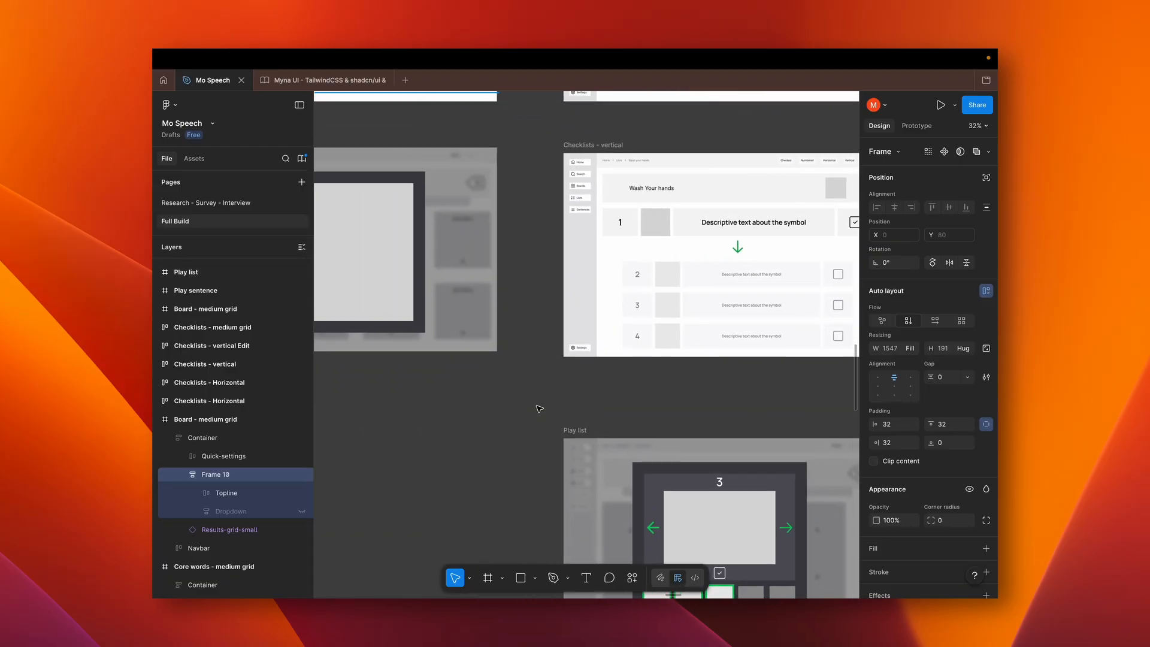
pyautogui.scroll(8, 540, 408)
pyautogui.hscroll(3, 540, 409)
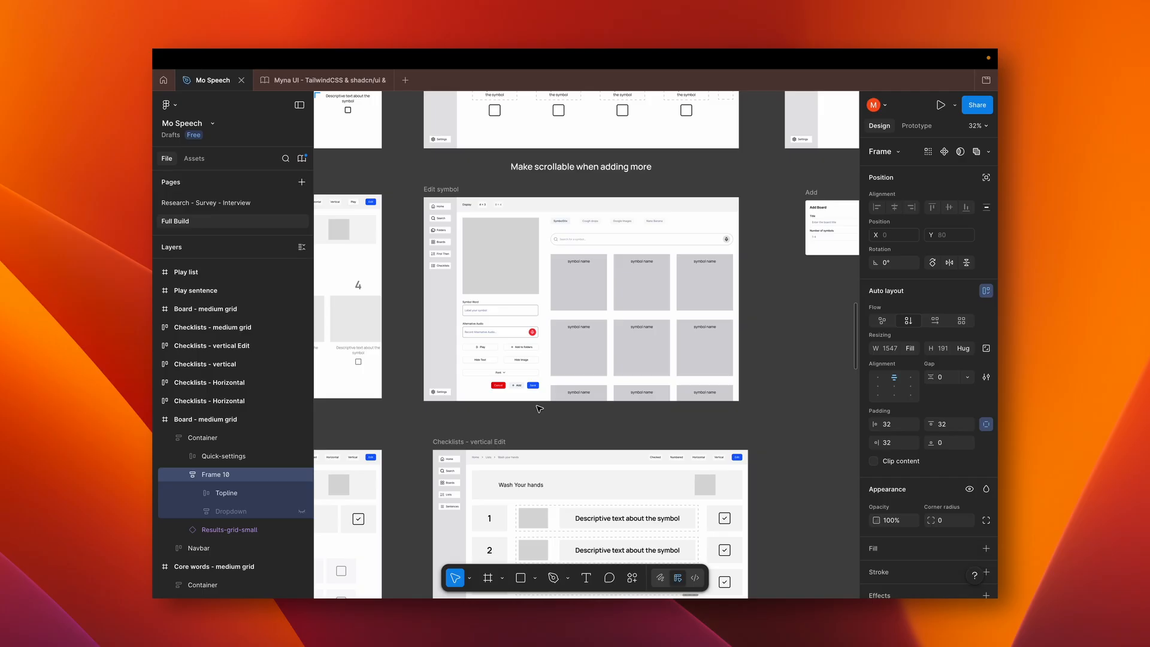
pyautogui.scroll(6, 539, 409)
pyautogui.hscroll(2, 539, 409)
pyautogui.scroll(-2, 540, 409)
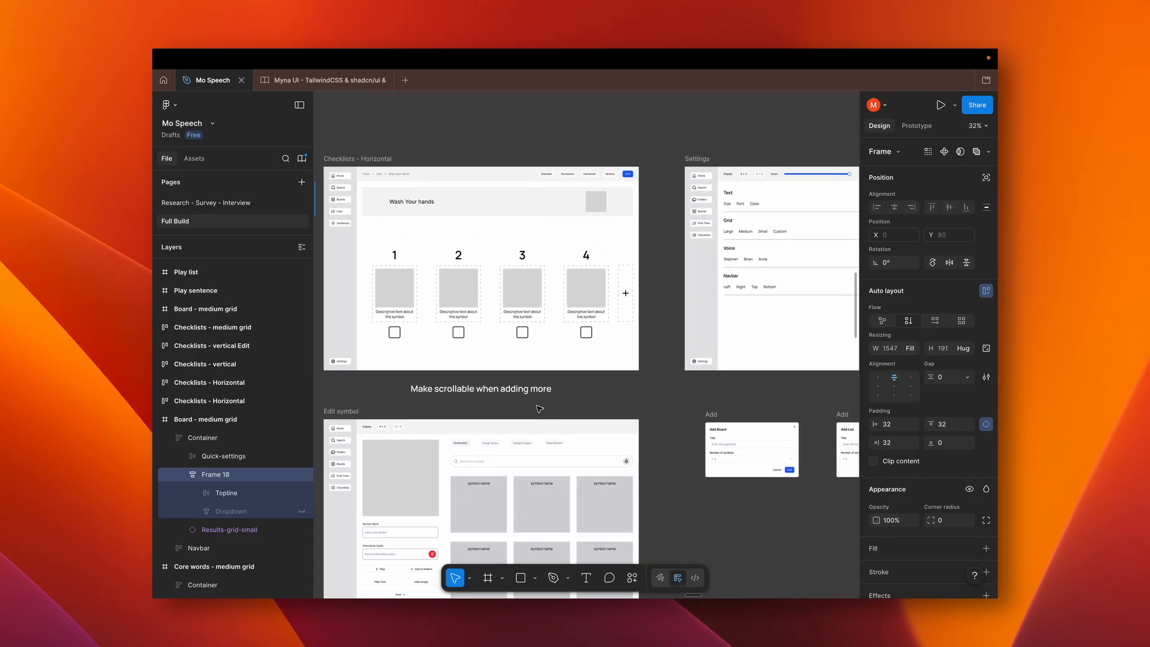
pyautogui.scroll(-5, 539, 409)
pyautogui.hscroll(8, 539, 409)
# Return to the Screen list and survey the Home, Search and Categories wireframes beneath it
pyautogui.hscroll(-2, 539, 409)
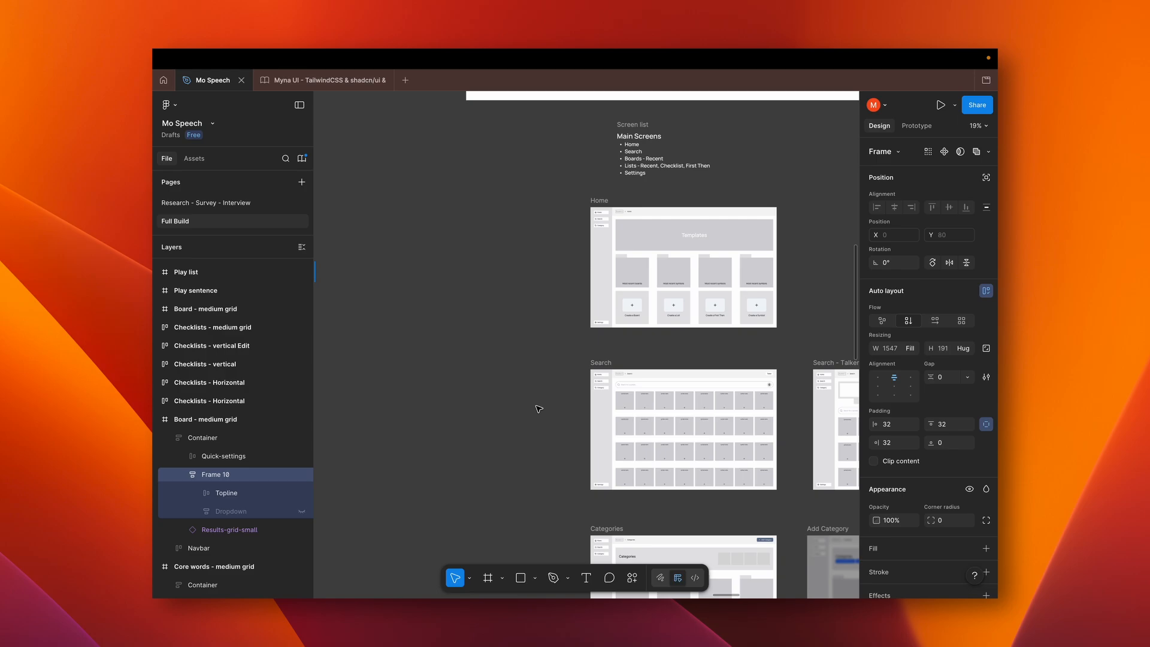
pyautogui.scroll(-5, 501, 421)
pyautogui.hscroll(-5, 501, 421)
pyautogui.hscroll(-10, 502, 420)
pyautogui.hscroll(12, 502, 420)
pyautogui.scroll(5, 502, 420)
pyautogui.hscroll(8, 502, 420)
pyautogui.scroll(-1, 502, 420)
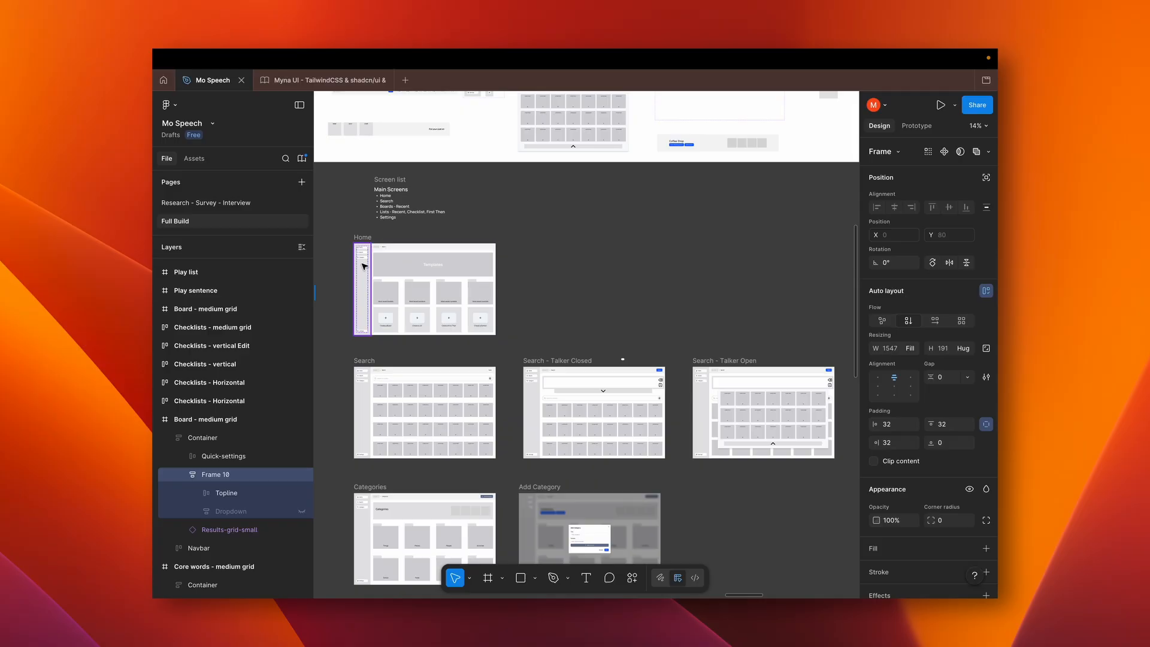
# Examine the Home wireframe up close, including its Templates banner, recent item folders and create tiles
pyautogui.scroll(5, 363, 267)
pyautogui.scroll(1, 363, 268)
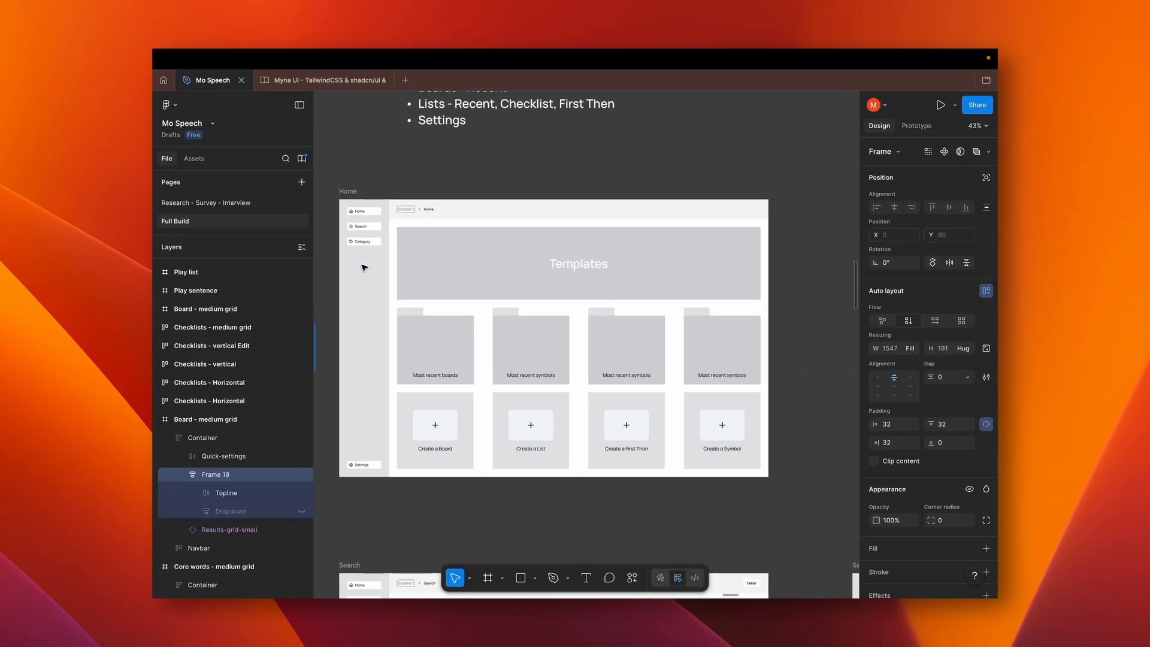
pyautogui.scroll(3, 524, 300)
pyautogui.scroll(-1, 524, 299)
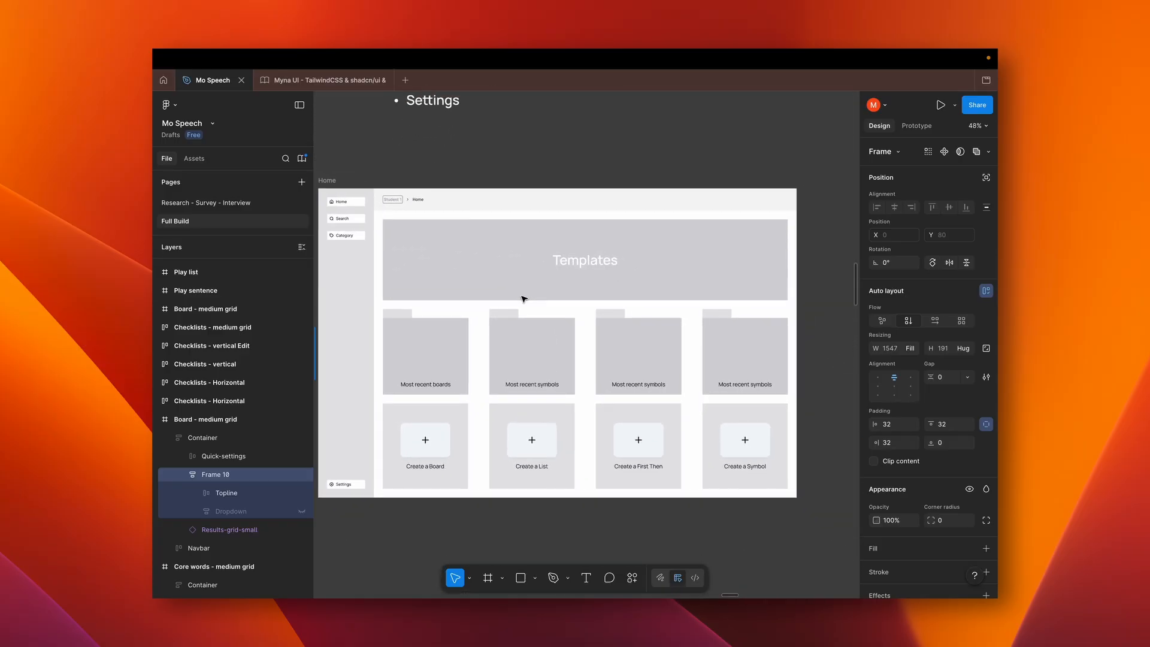
pyautogui.hscroll(-2, 524, 299)
pyautogui.scroll(1, 524, 299)
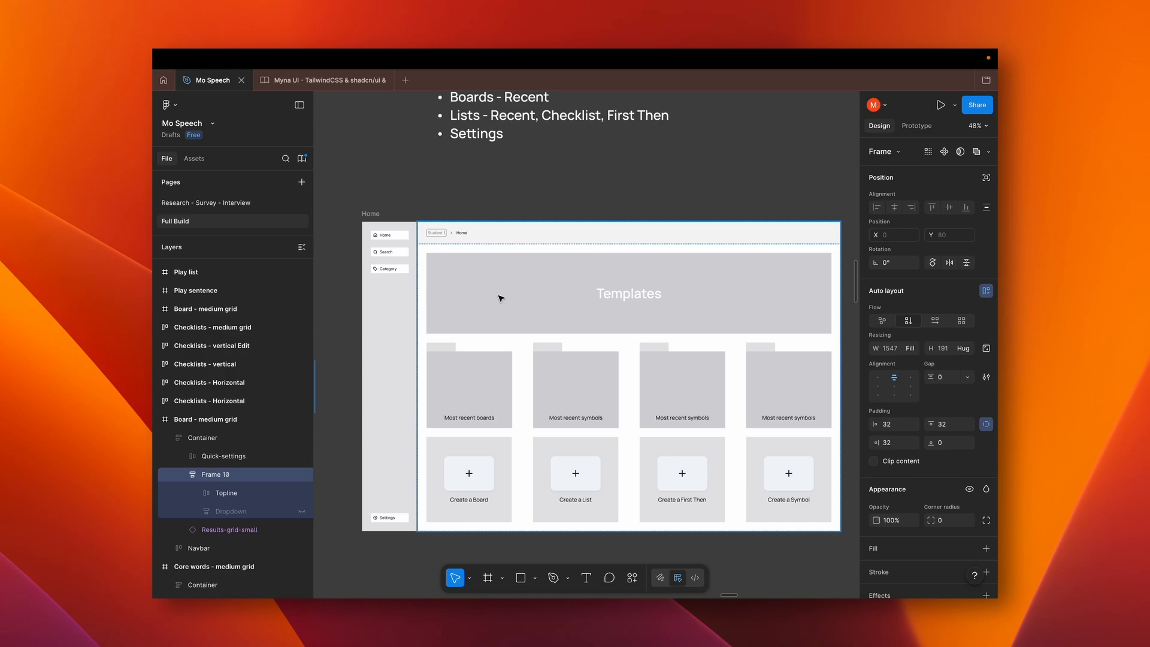
pyautogui.hscroll(2, 500, 298)
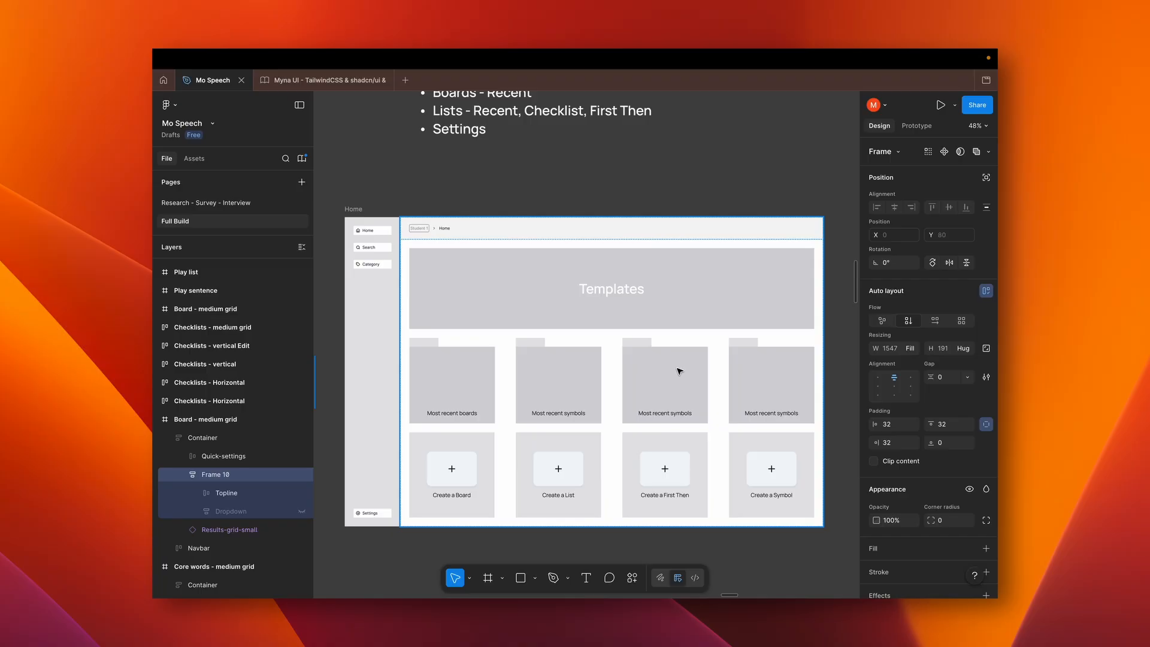
# Examine the Search wireframe and its Talker option, and continue to the Search - Talker Closed wireframe
pyautogui.scroll(-5, 679, 371)
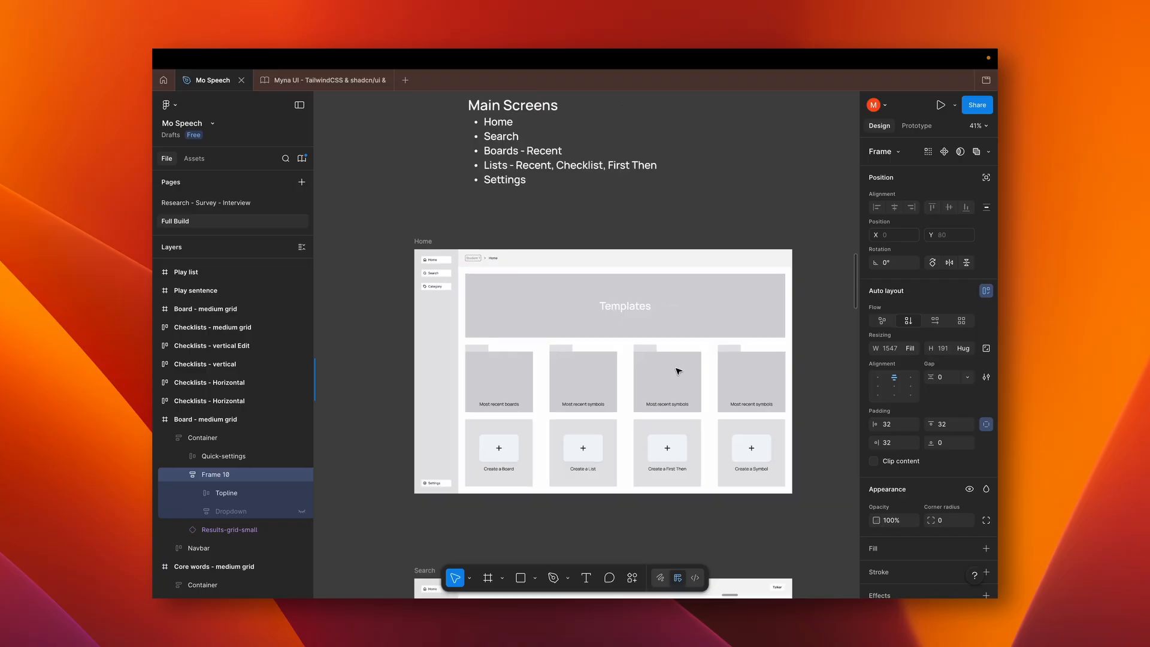
pyautogui.scroll(5, 678, 371)
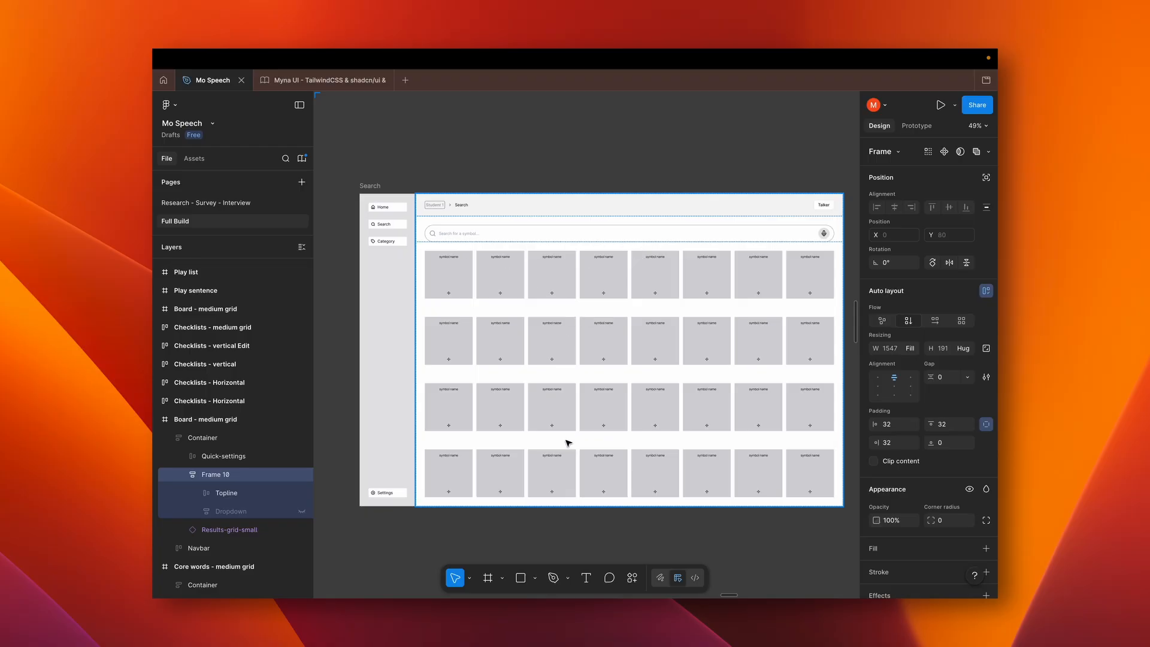
pyautogui.scroll(-5, 567, 441)
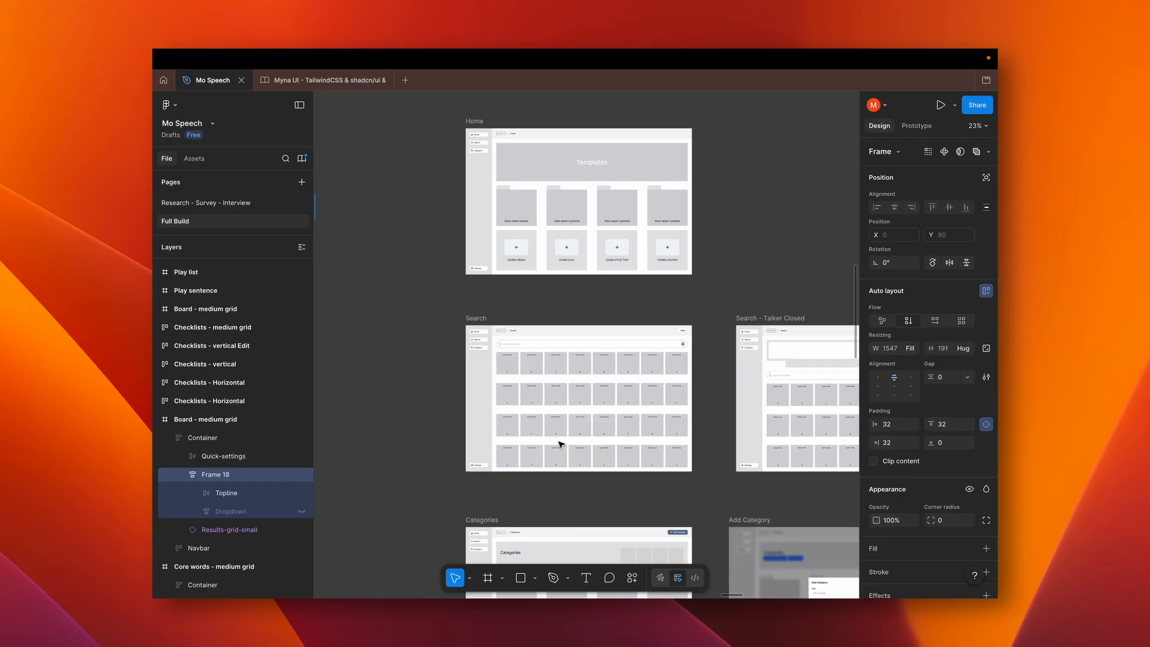
pyautogui.scroll(5, 559, 444)
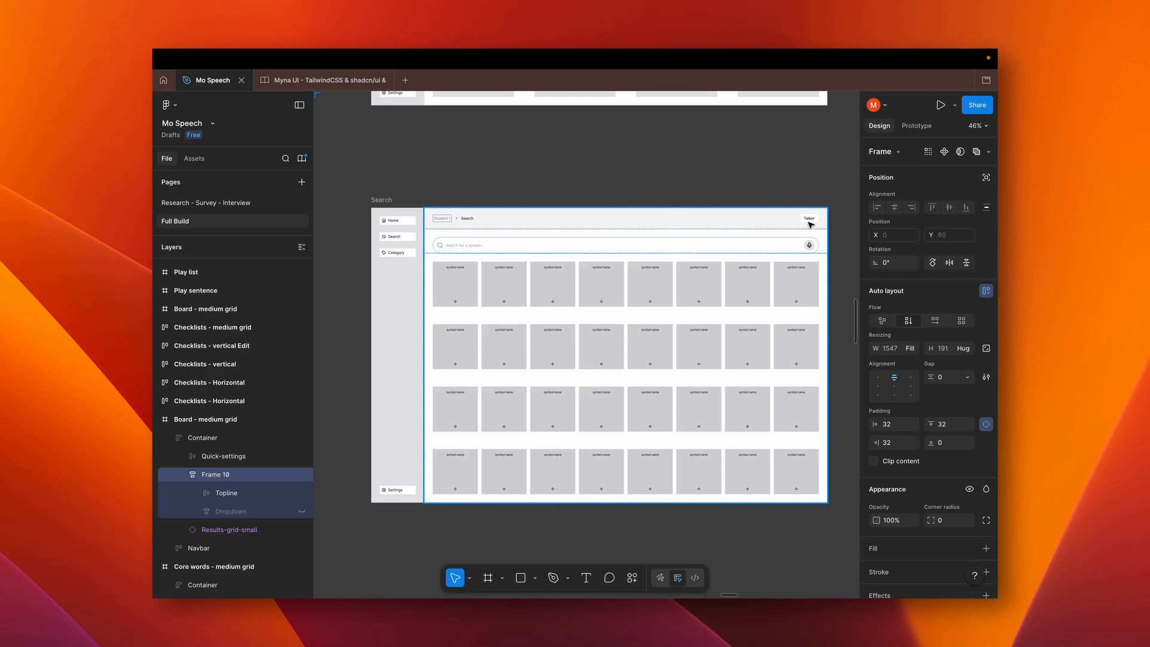
pyautogui.hscroll(-5, 812, 220)
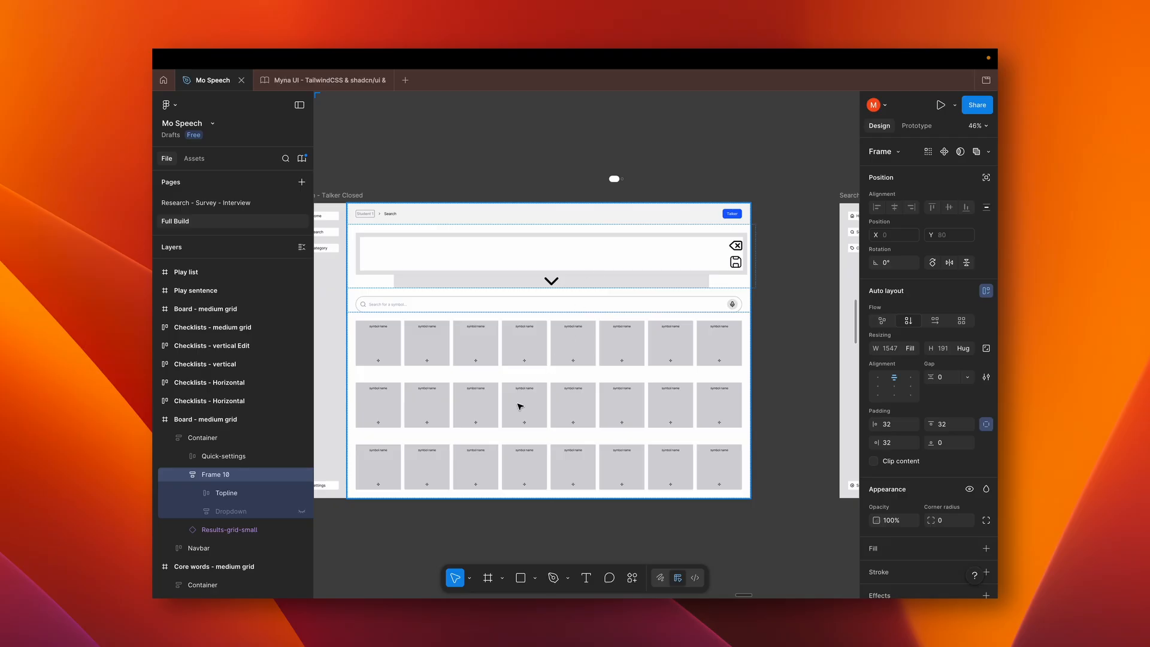
# Examine the Search - Talker Closed wireframe's dropdown and the expanded symbol grid in Search - Talker Open
pyautogui.hscroll(10, 689, 200)
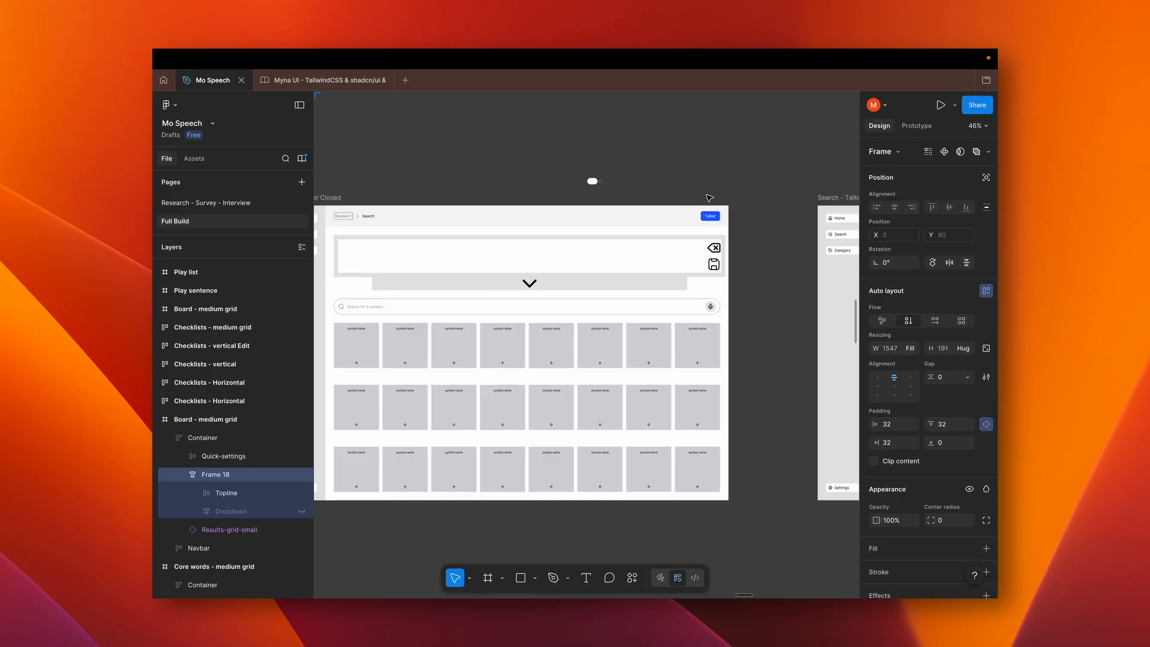
pyautogui.hscroll(-10, 709, 198)
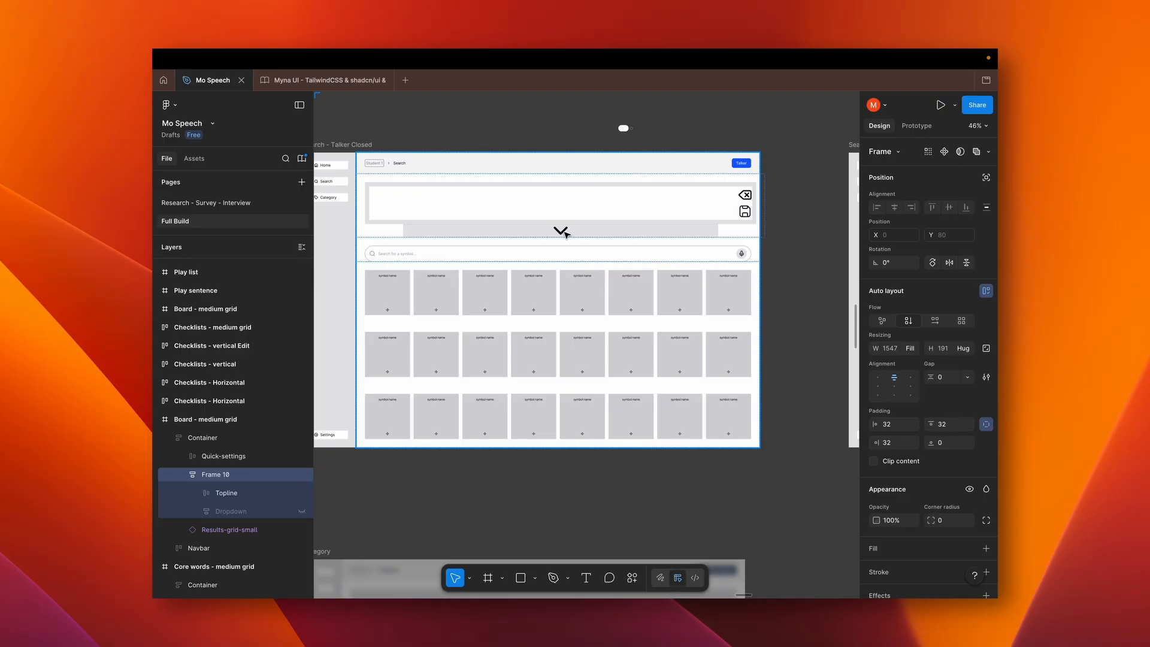
pyautogui.hscroll(10, 564, 234)
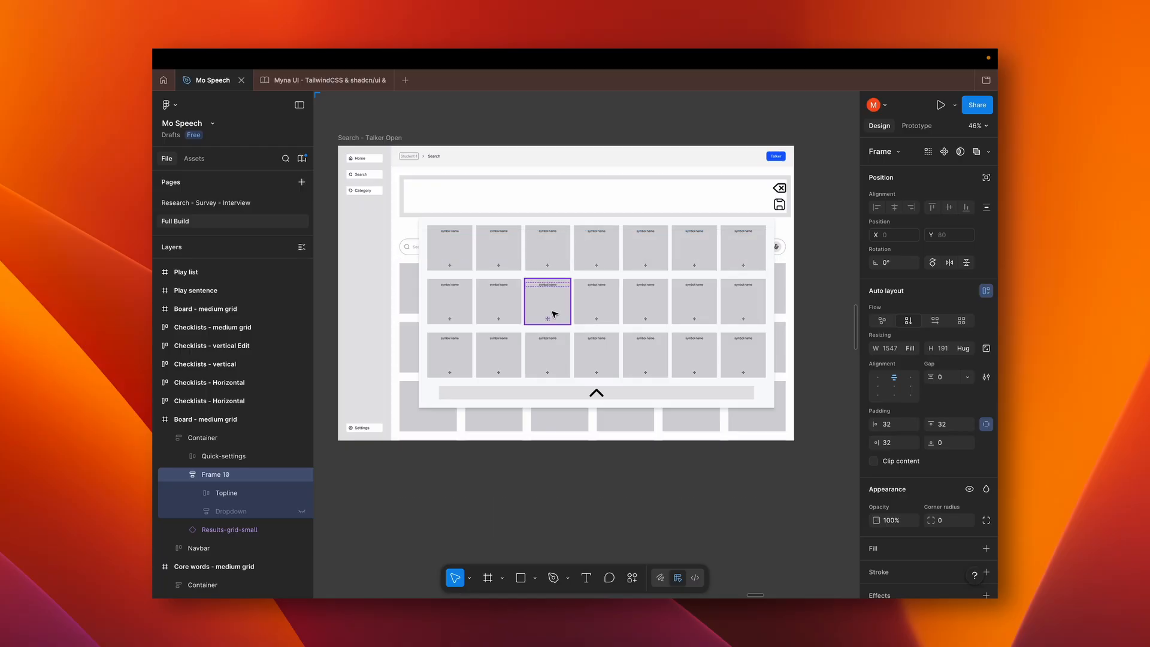
# Switch to the live Mo Speech app in Chrome, display the core word symbols and clear the sentence
pyautogui.press('super+Tab')
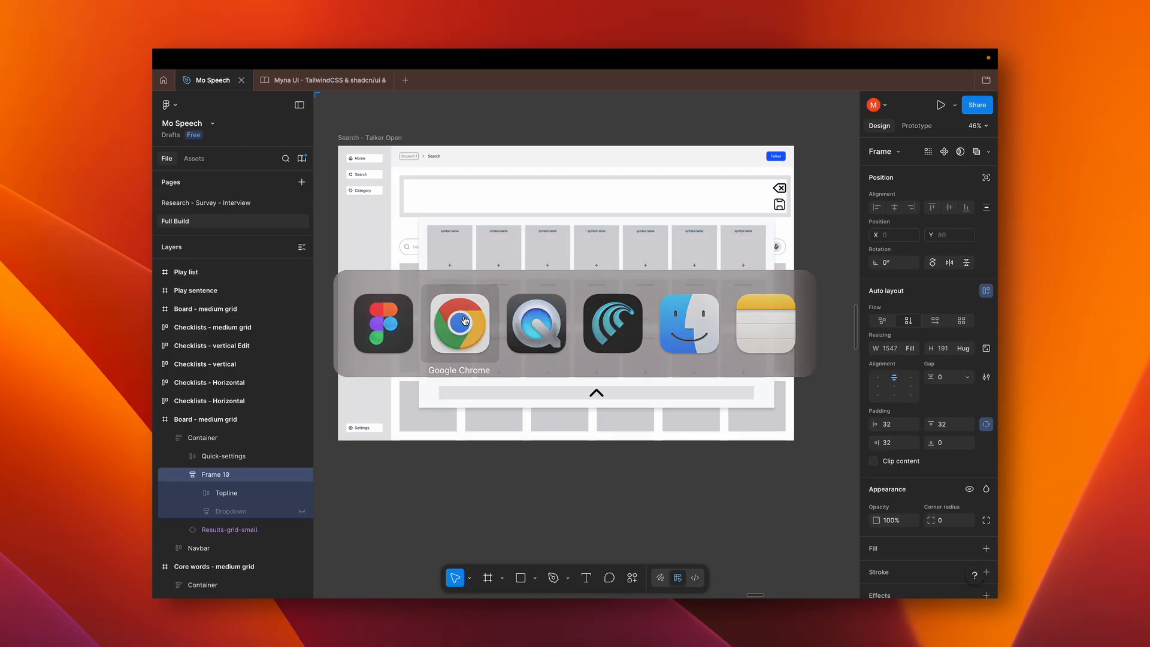
pyautogui.click(463, 316)
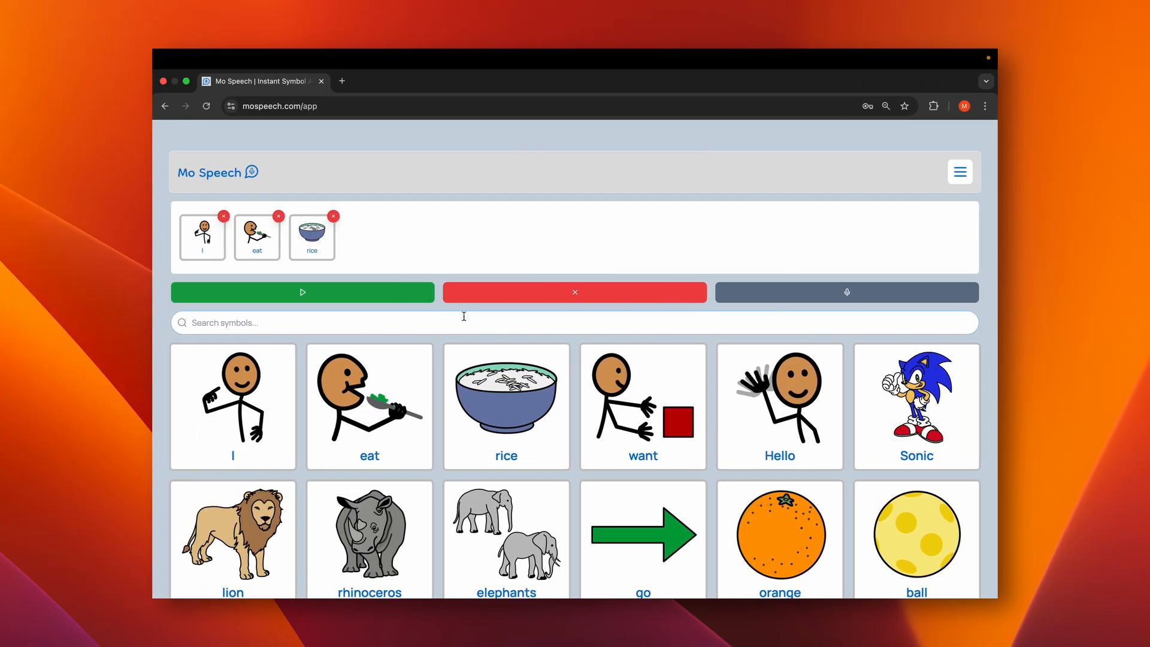
pyautogui.click(960, 173)
pyautogui.click(945, 297)
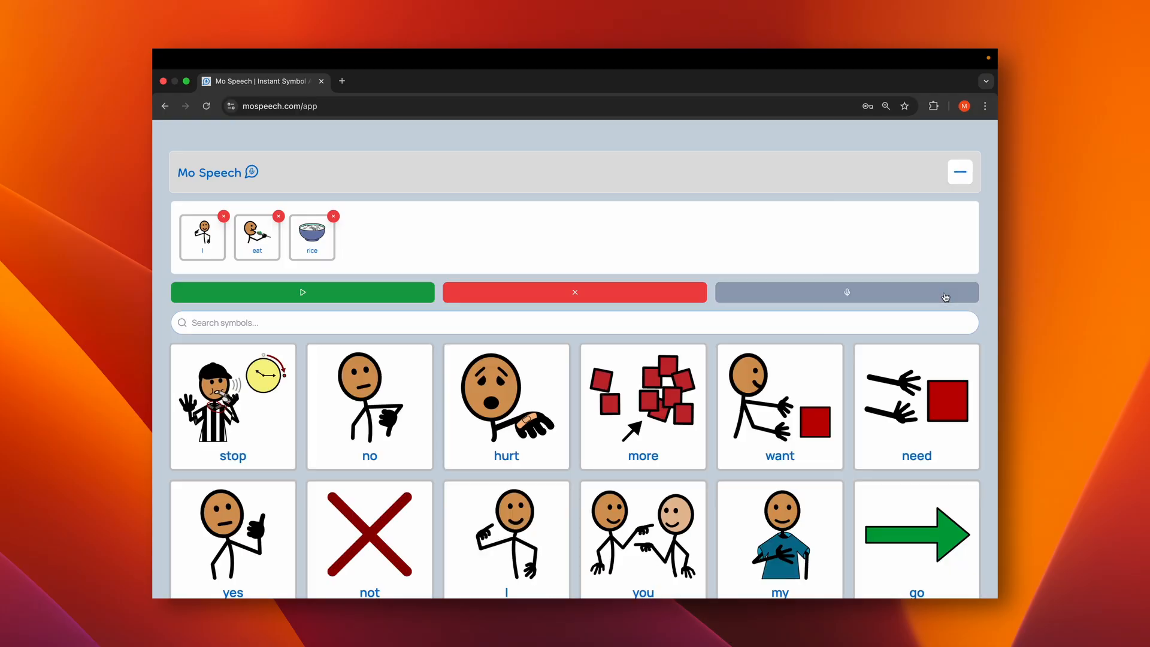
pyautogui.click(593, 296)
# Look through the full grid of core word symbols and return to its beginning
pyautogui.scroll(-3, 713, 369)
pyautogui.scroll(-5, 713, 368)
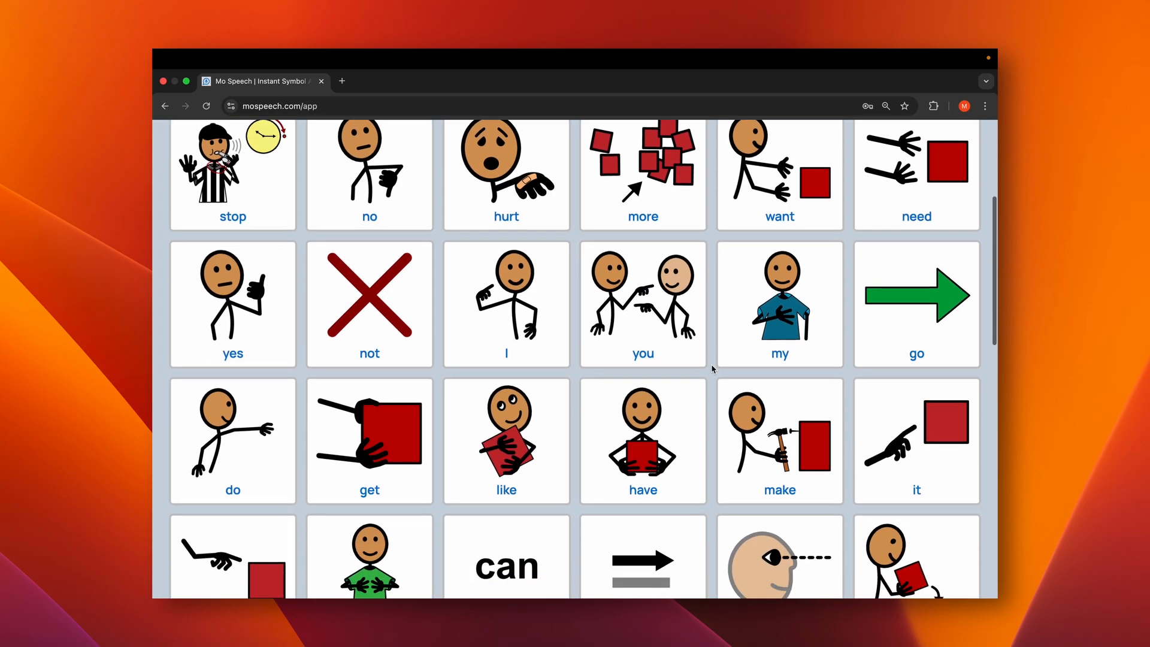
pyautogui.scroll(-6, 713, 368)
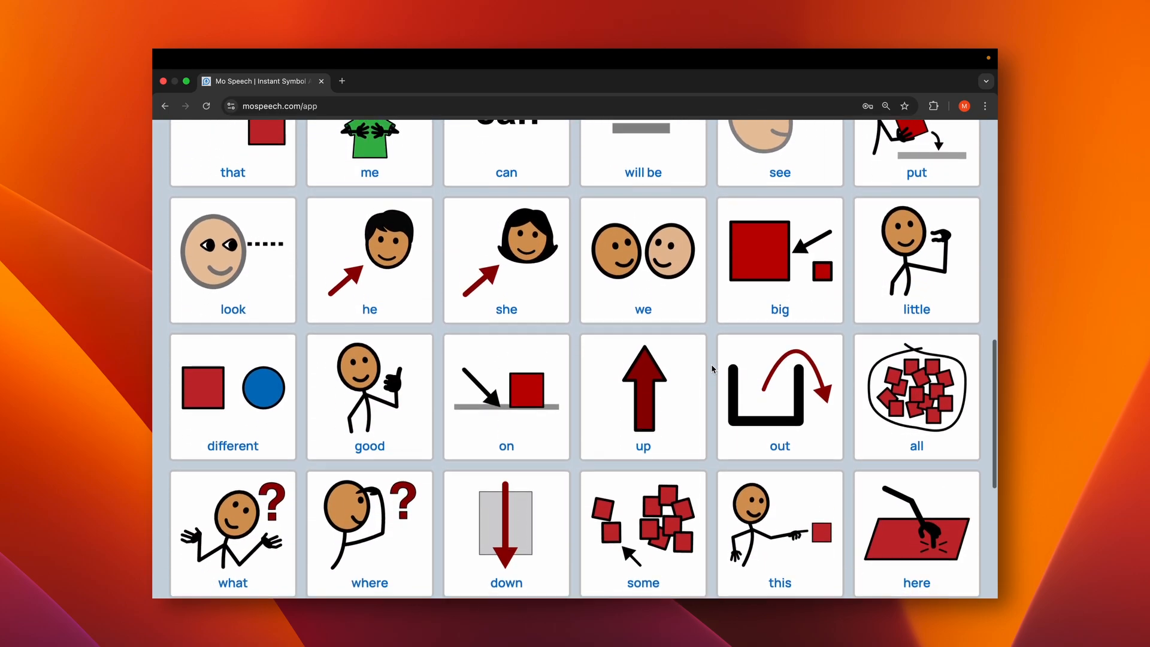
pyautogui.scroll(-6, 712, 368)
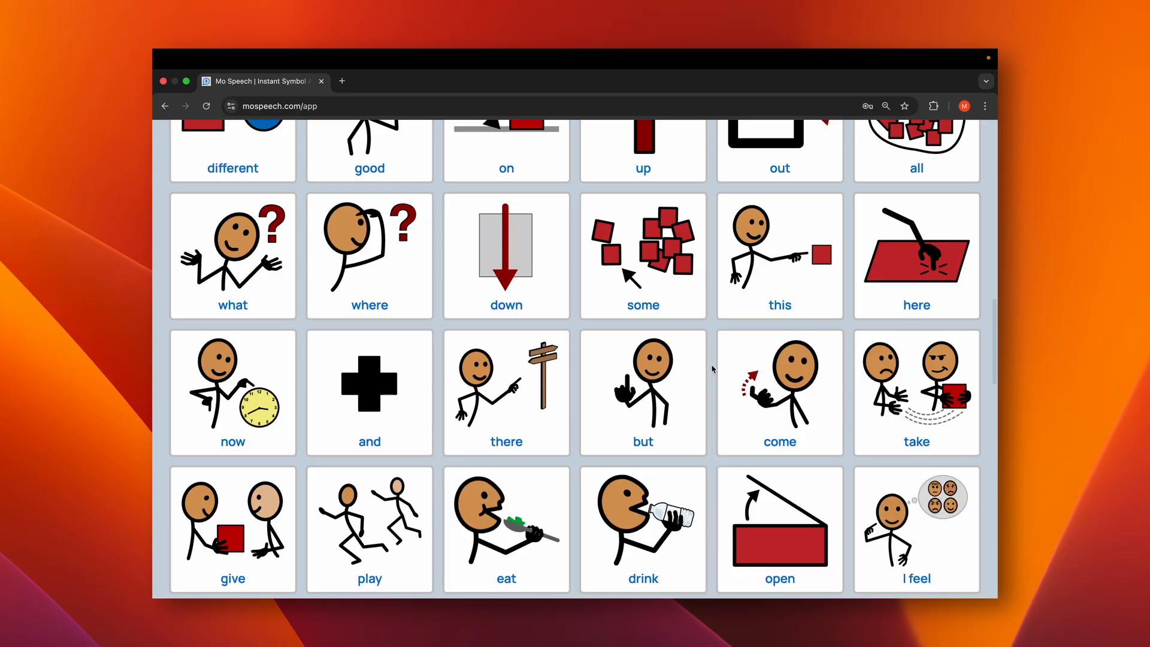
pyautogui.scroll(-3, 712, 369)
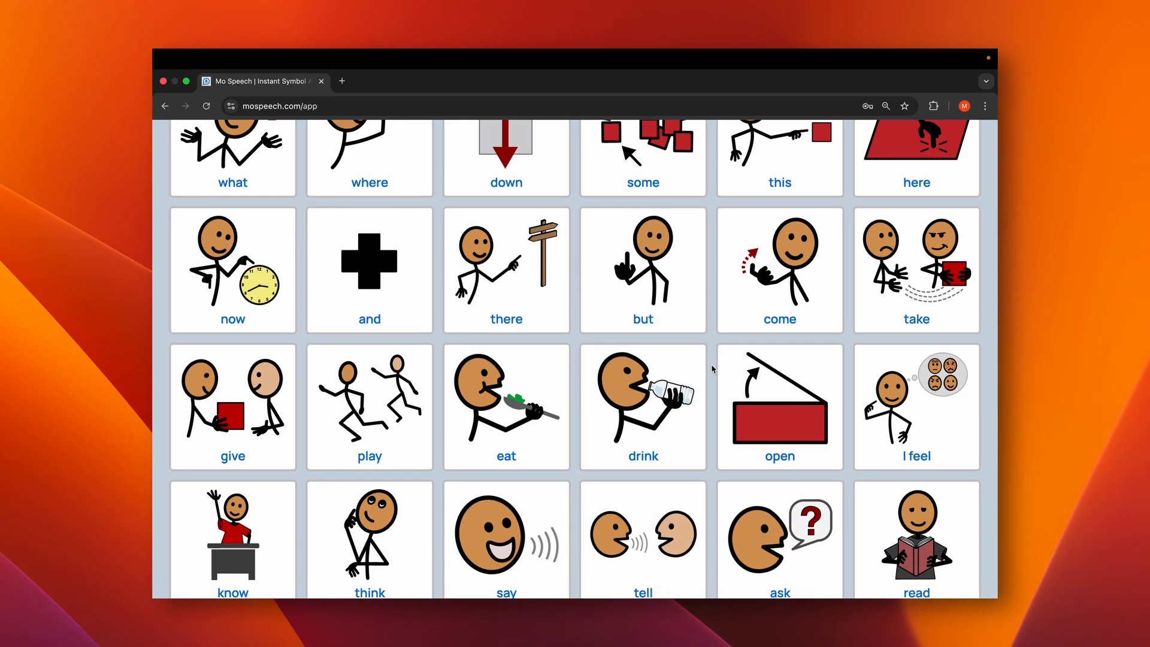
pyautogui.scroll(-1, 713, 368)
pyautogui.scroll(15, 712, 368)
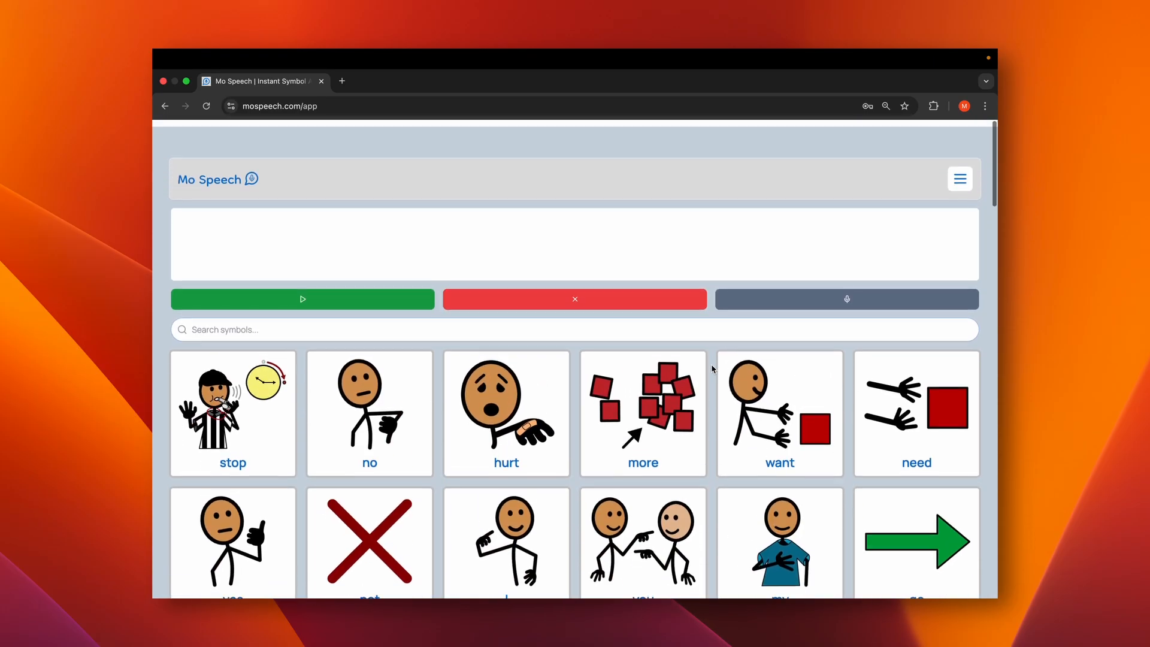
# Switch back to Figma and compare the Search - Talker Open wireframe with Search - Talker Closed
pyautogui.press('super+Tab')
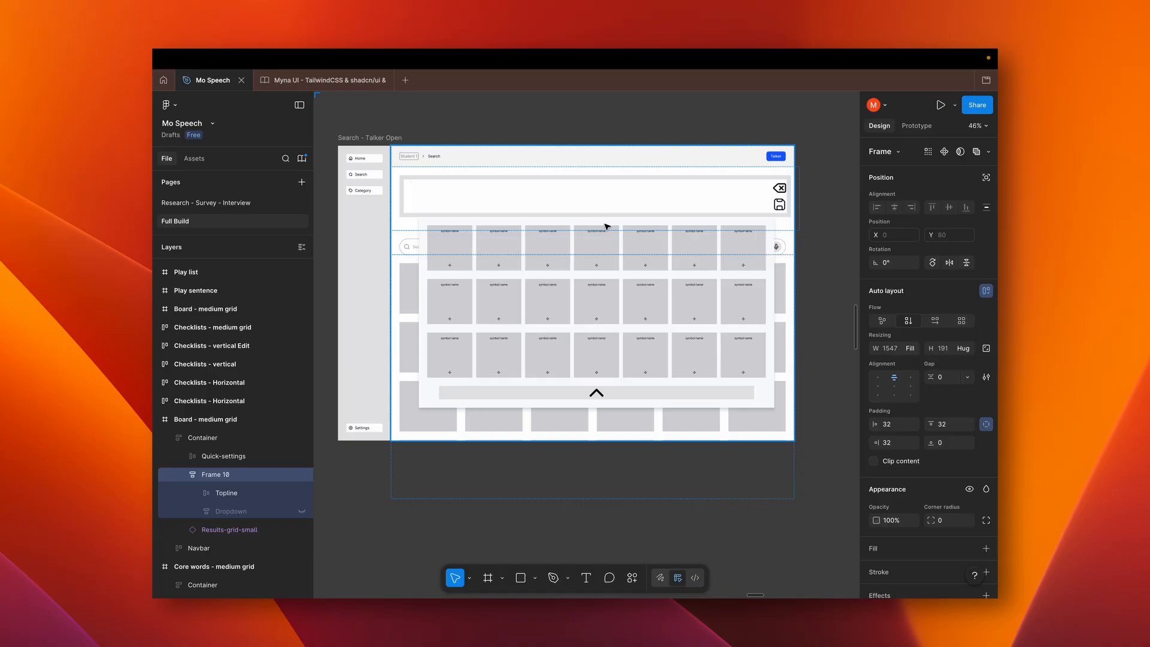
pyautogui.hscroll(-10, 590, 374)
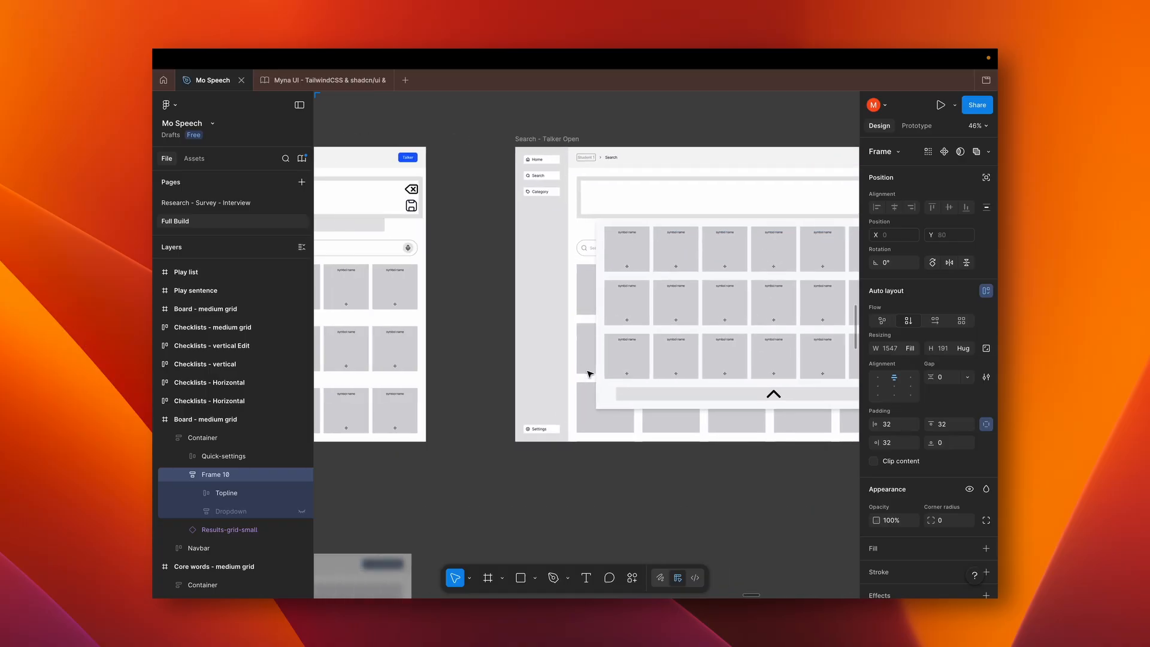
pyautogui.hscroll(-3, 590, 374)
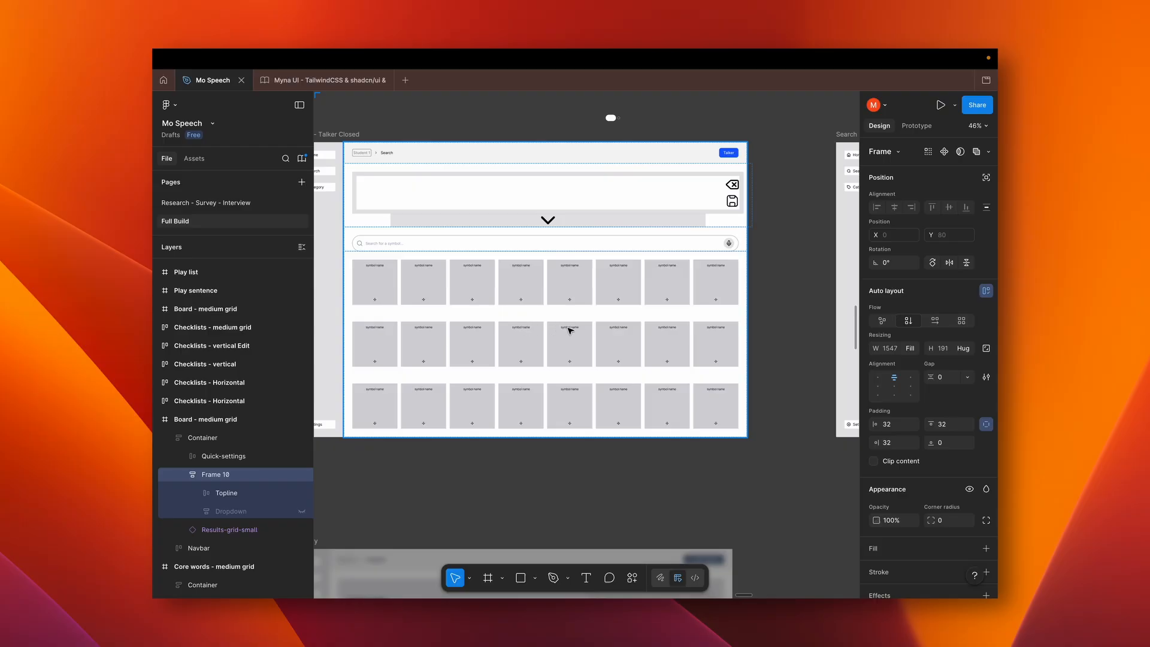
# Examine the Categories wireframe beneath Search, including its banner, category folders and Add Category option
pyautogui.scroll(-5, 569, 330)
pyautogui.hscroll(-5, 570, 330)
pyautogui.scroll(-2, 569, 330)
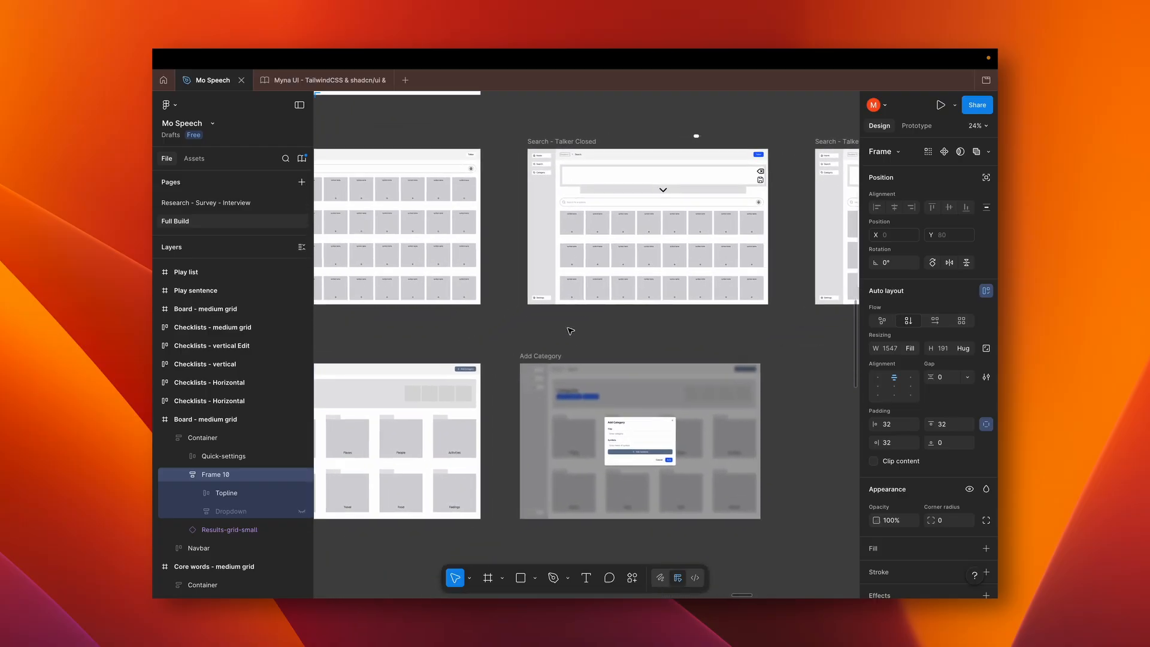
pyautogui.scroll(-2, 570, 330)
pyautogui.hscroll(-3, 569, 330)
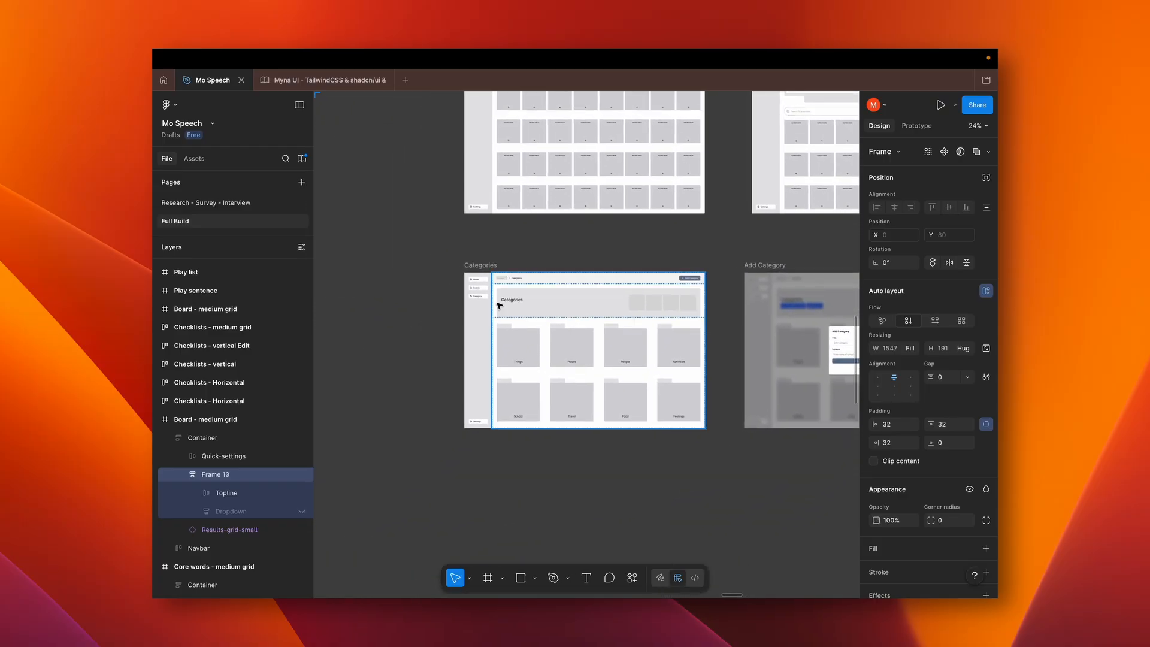
pyautogui.scroll(5, 499, 306)
pyautogui.scroll(2, 499, 305)
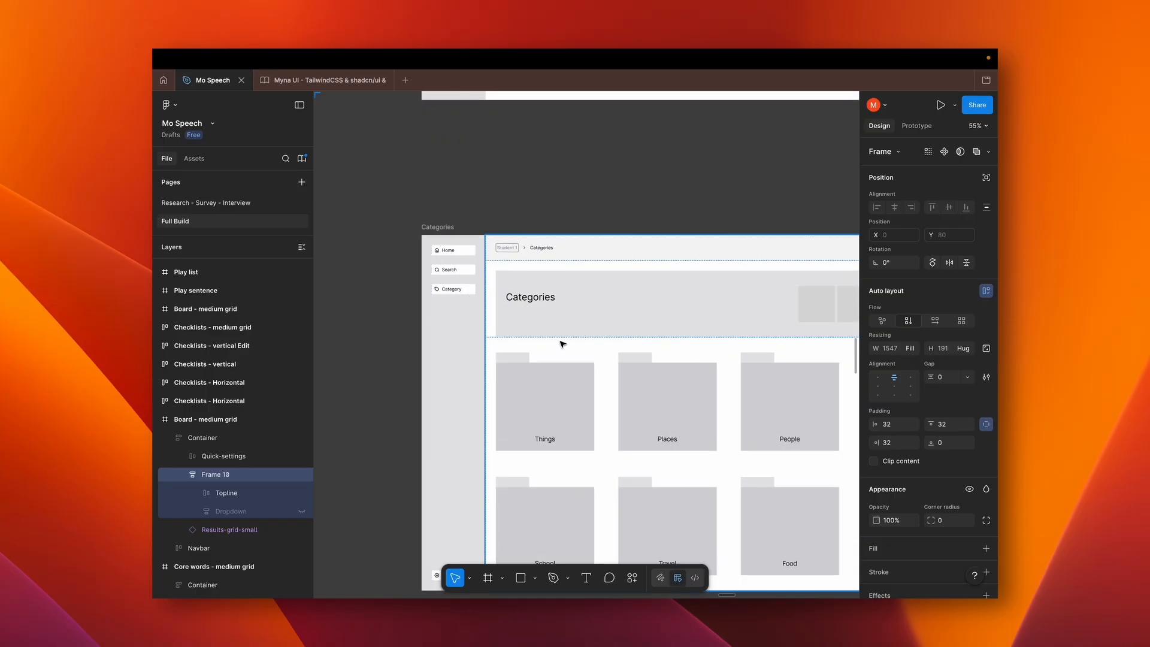
pyautogui.scroll(-2, 642, 375)
pyautogui.hscroll(3, 642, 375)
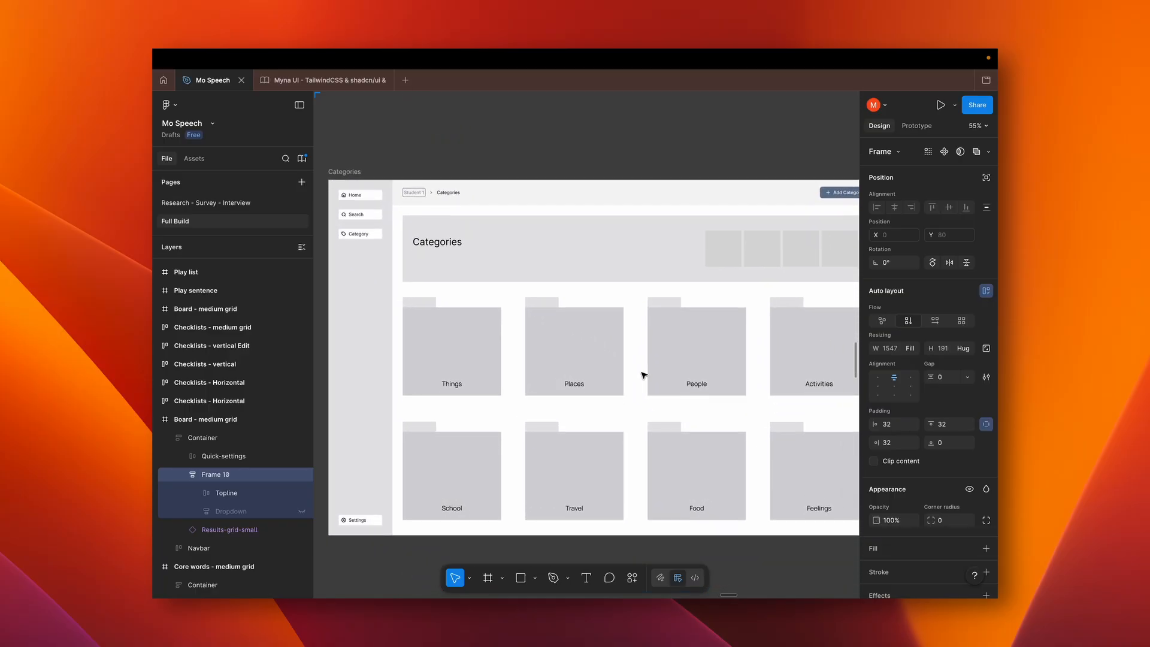
pyautogui.scroll(-3, 642, 375)
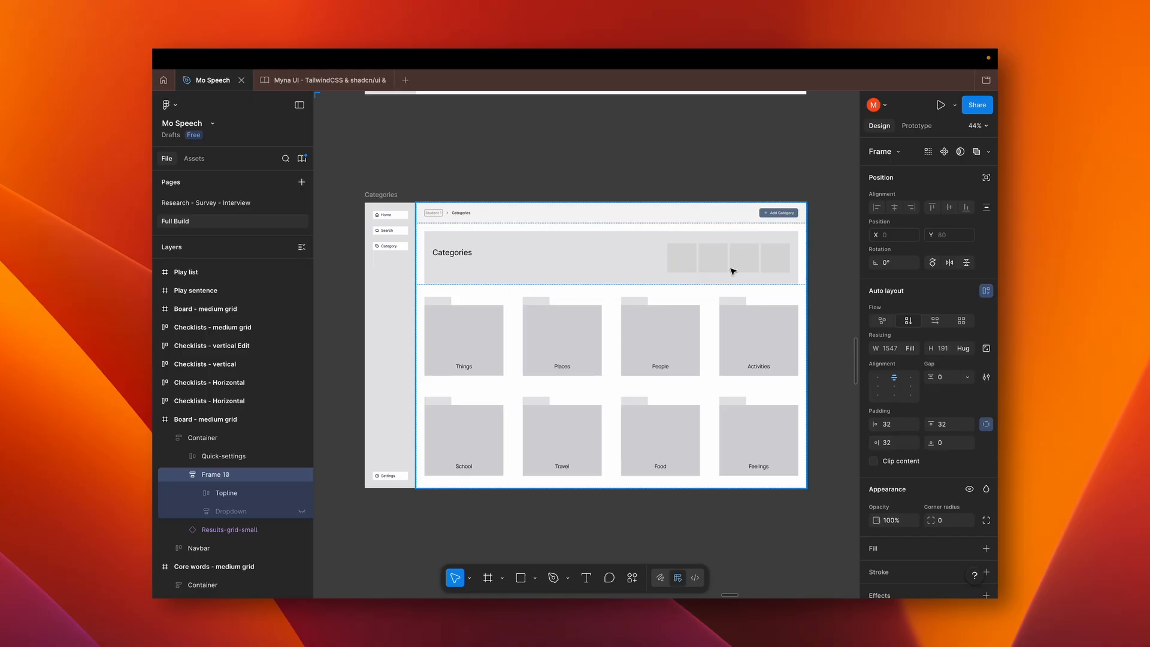
pyautogui.scroll(-3, 731, 271)
pyautogui.scroll(3, 731, 271)
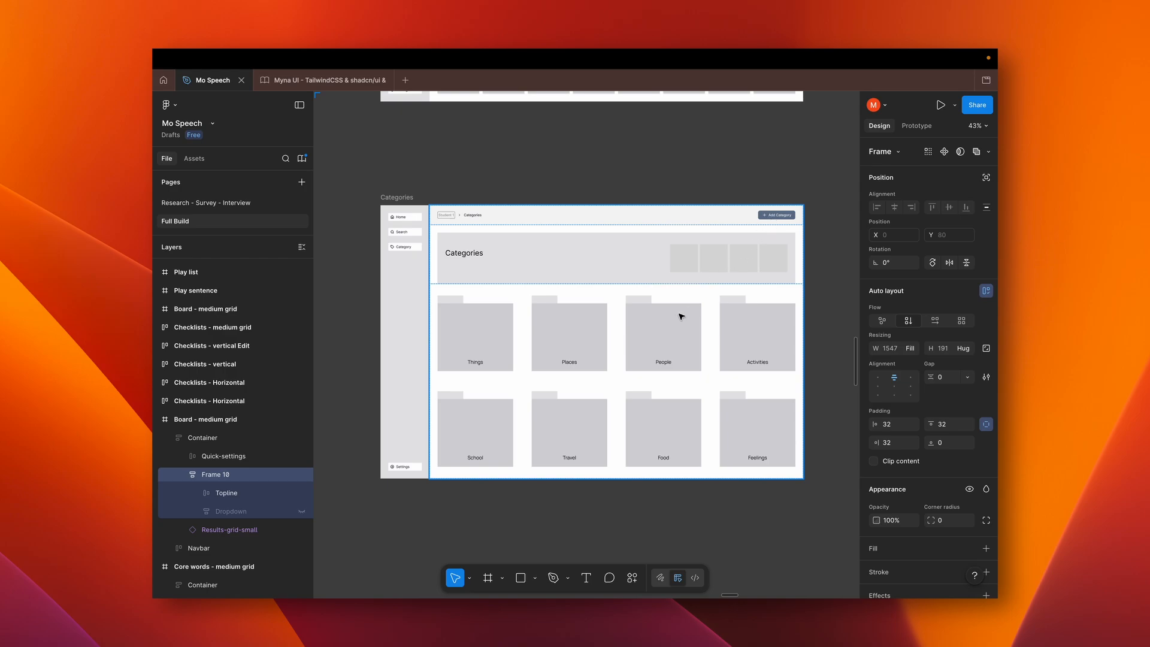
# Examine the Add Category wireframe's dialog, including its Title and Symbols fields, and its place beside Categories
pyautogui.press('n')
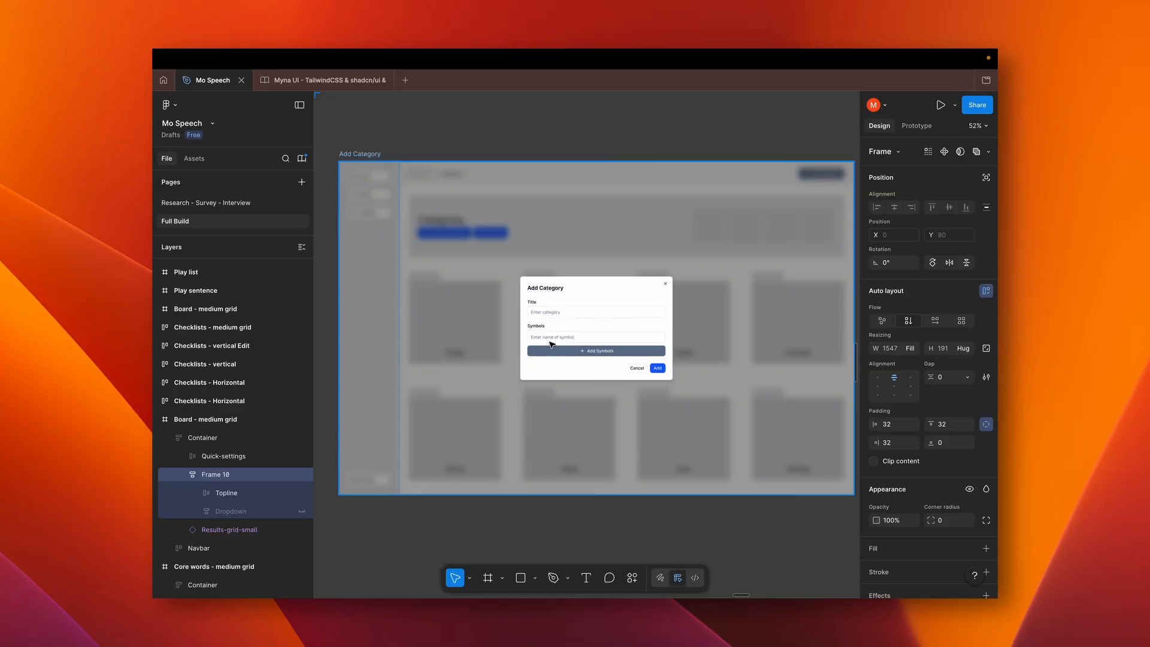
pyautogui.scroll(-5, 565, 367)
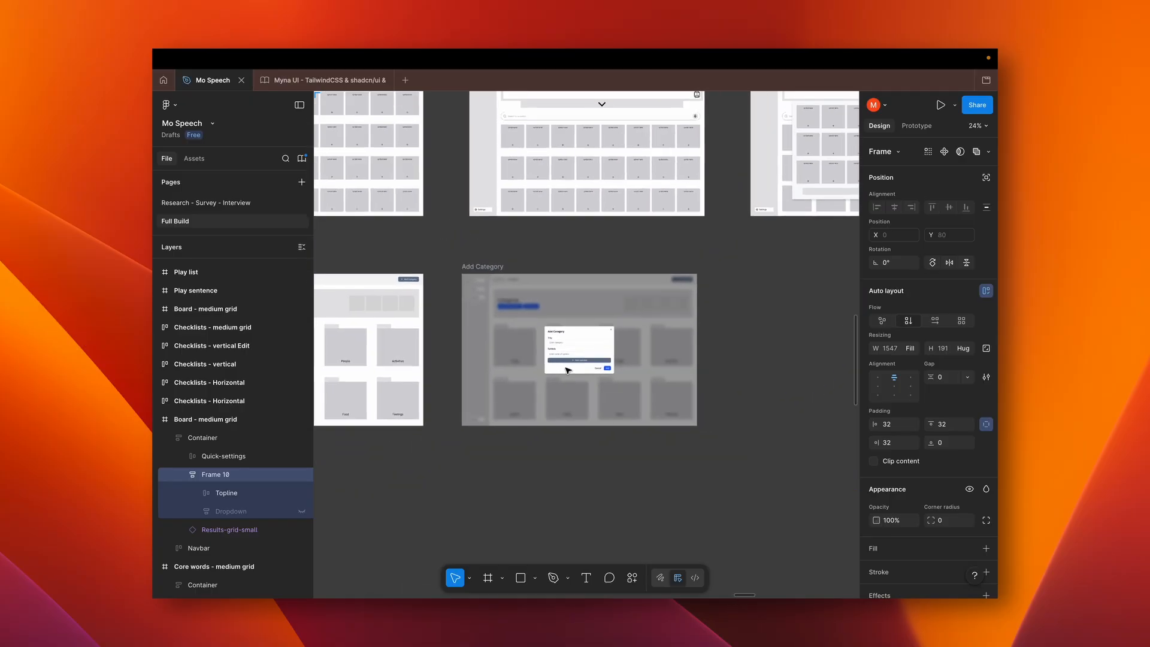
pyautogui.hscroll(2, 565, 368)
pyautogui.hscroll(-5, 565, 368)
pyautogui.hscroll(-1, 567, 370)
pyautogui.hscroll(4, 531, 339)
pyautogui.scroll(3, 531, 339)
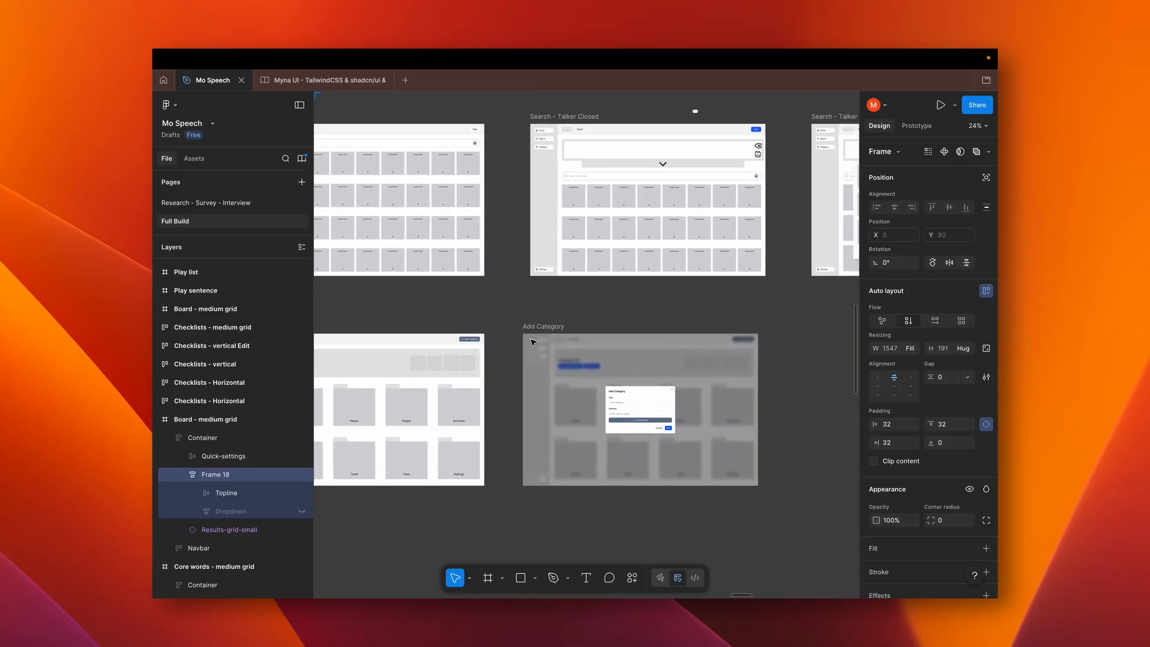
# Survey the Clothes category wireframes and focus on the Catergory - Clothes - Board - Talker frame
pyautogui.scroll(-3, 533, 342)
pyautogui.hscroll(3, 539, 341)
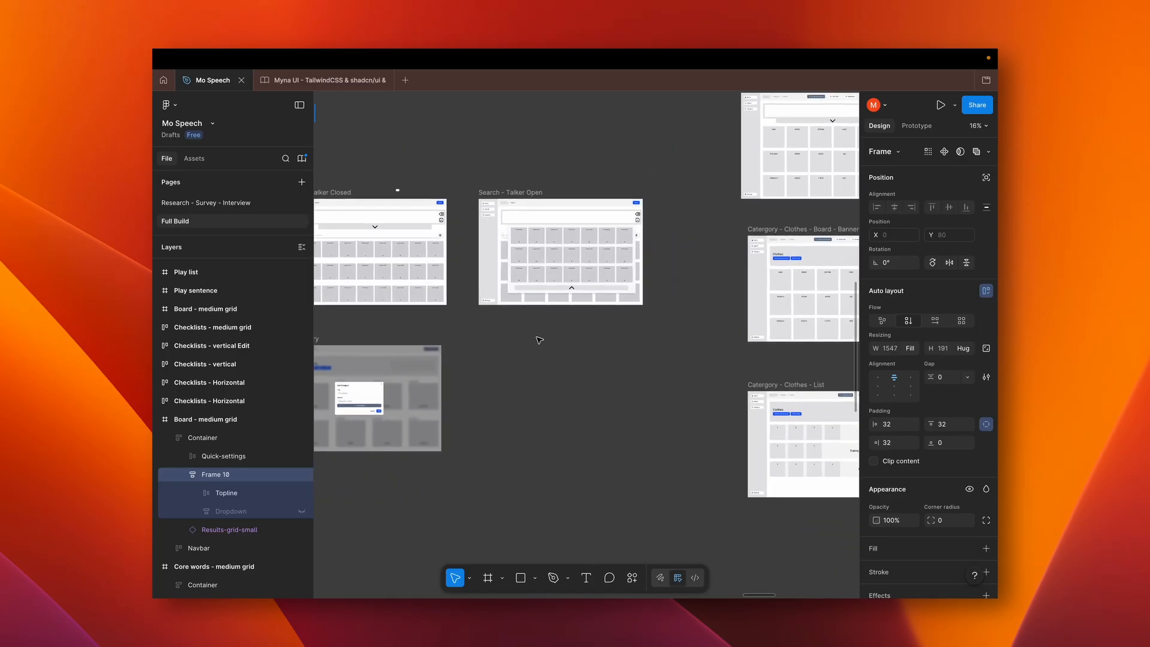
pyautogui.hscroll(4, 539, 337)
pyautogui.scroll(2, 599, 205)
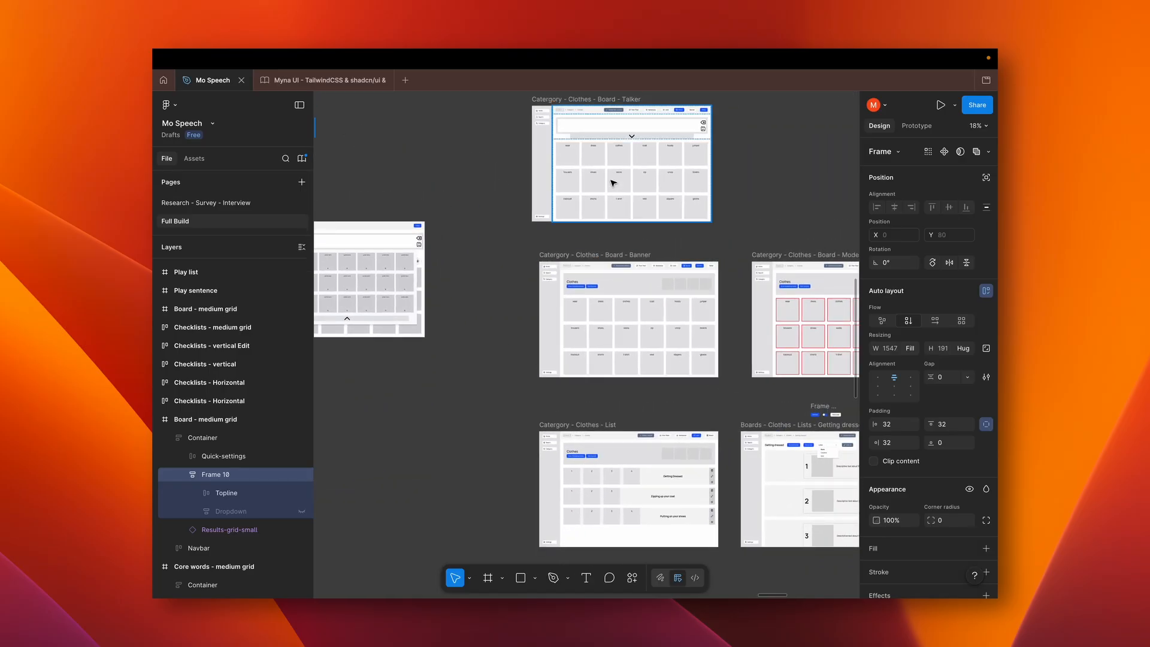
pyautogui.scroll(5, 612, 182)
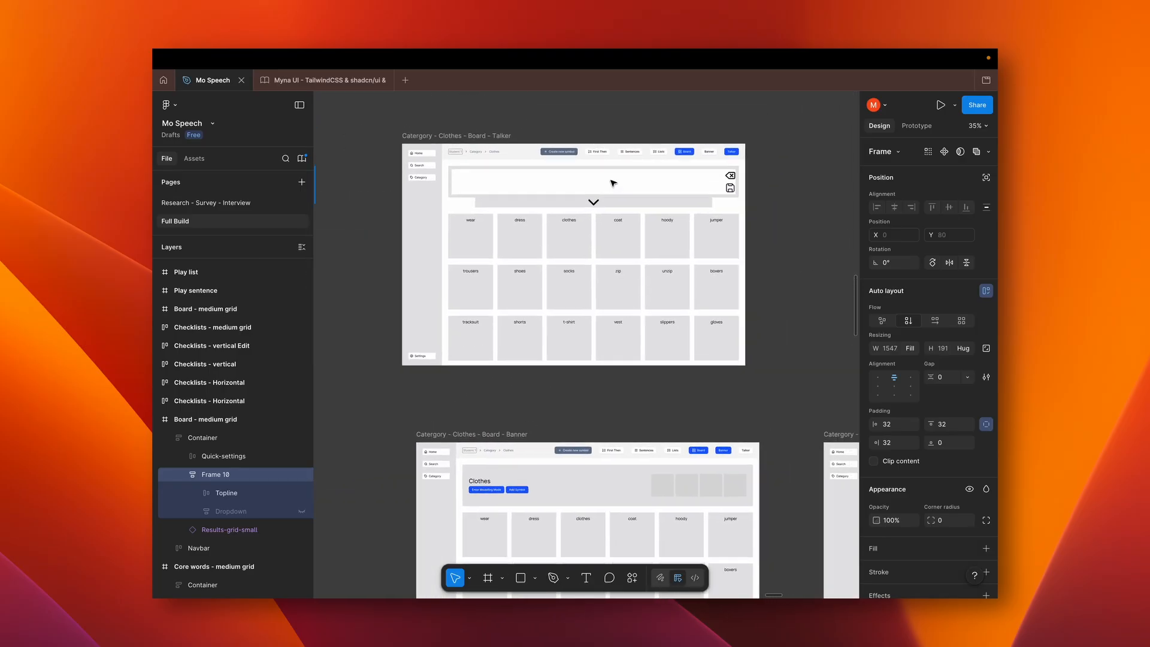
# Demonstrate the Clothes talker board's header variants by switching twice to header-board-title and back to header - talker
pyautogui.click(612, 182)
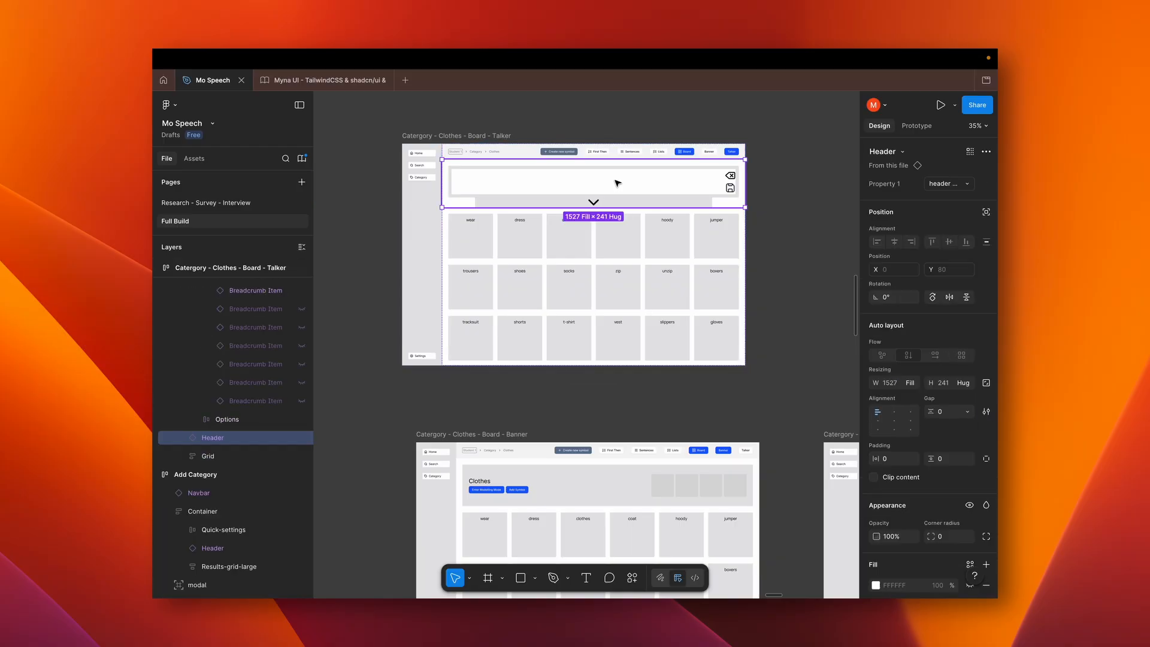
pyautogui.click(965, 186)
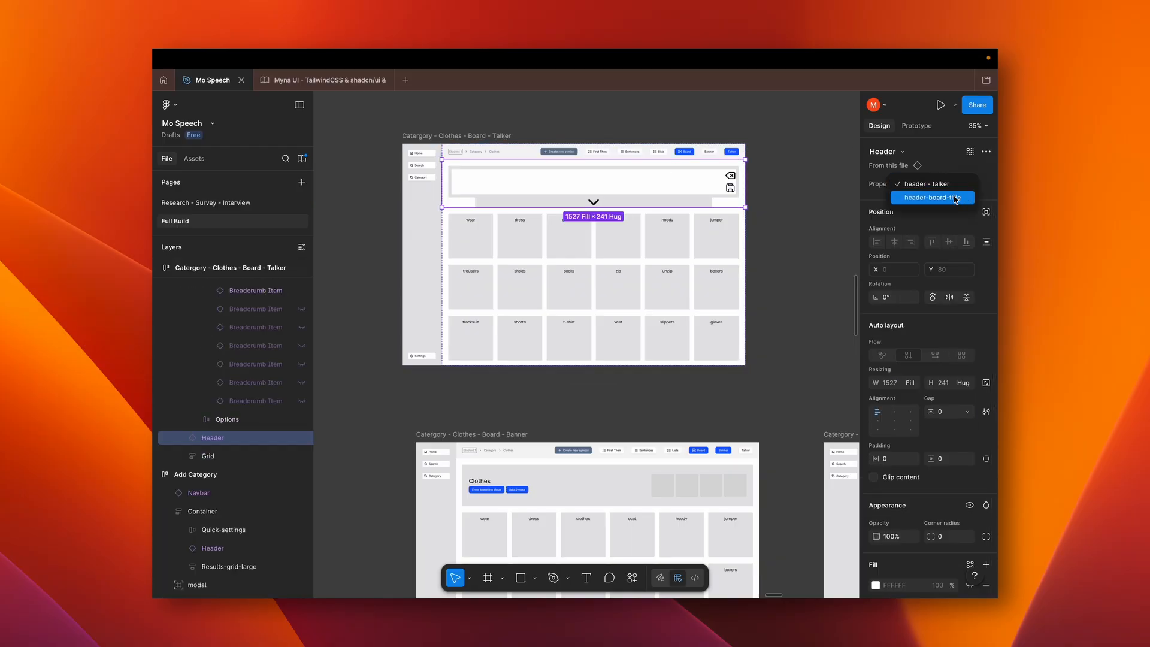
pyautogui.click(949, 198)
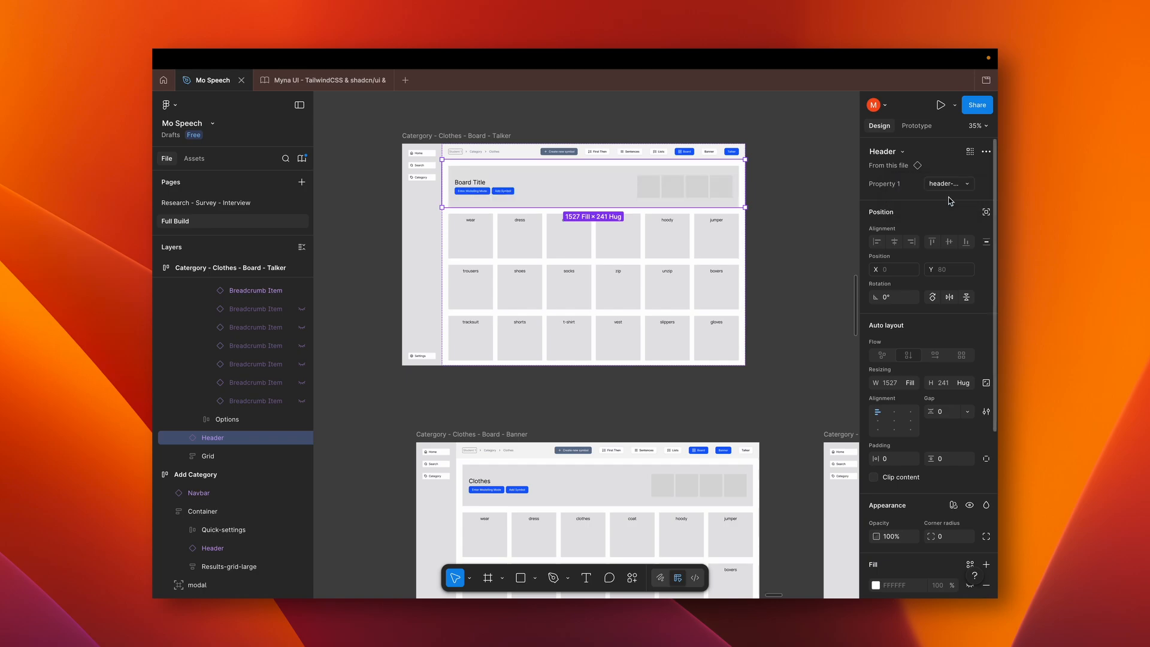
pyautogui.click(953, 187)
pyautogui.click(947, 172)
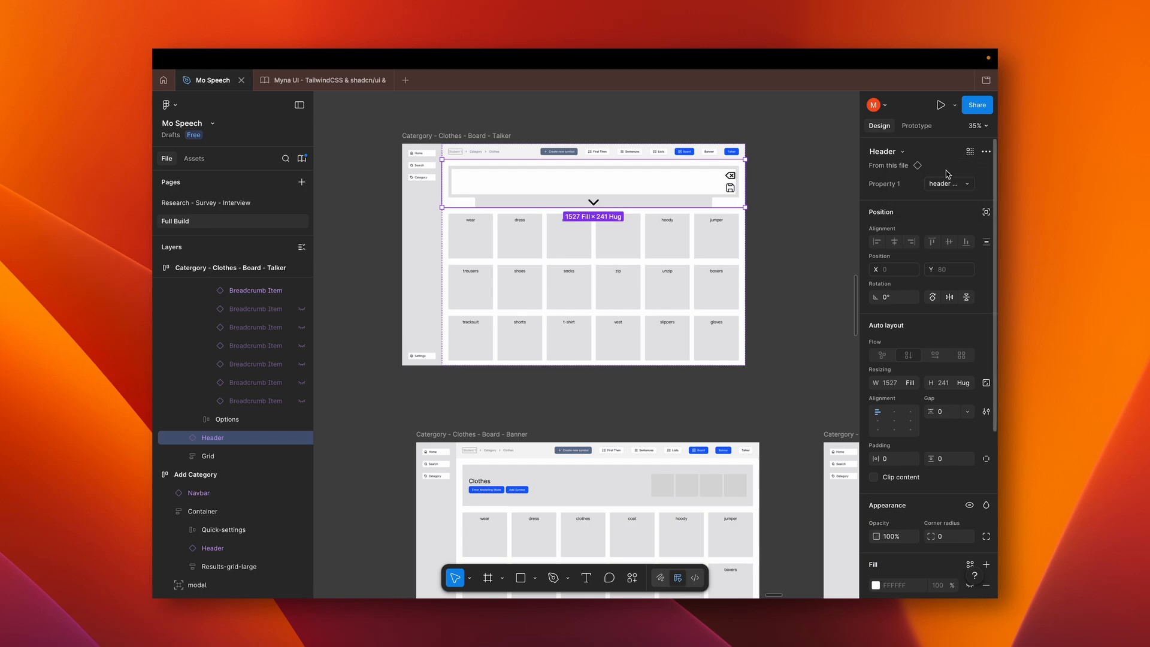
pyautogui.click(949, 185)
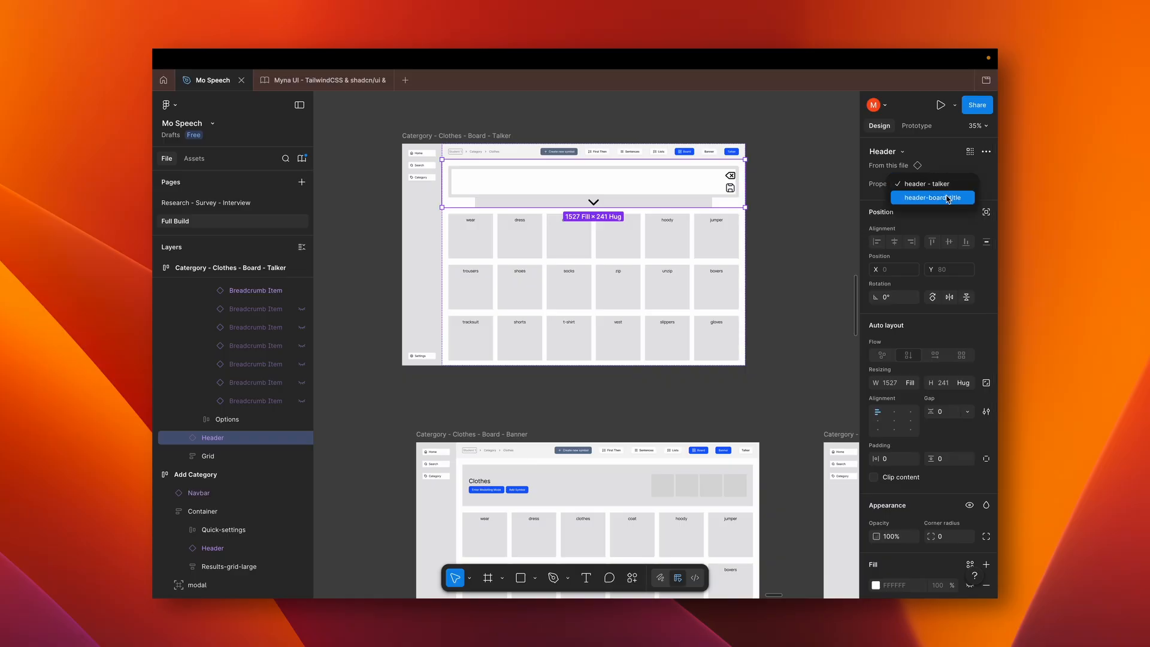
pyautogui.click(948, 198)
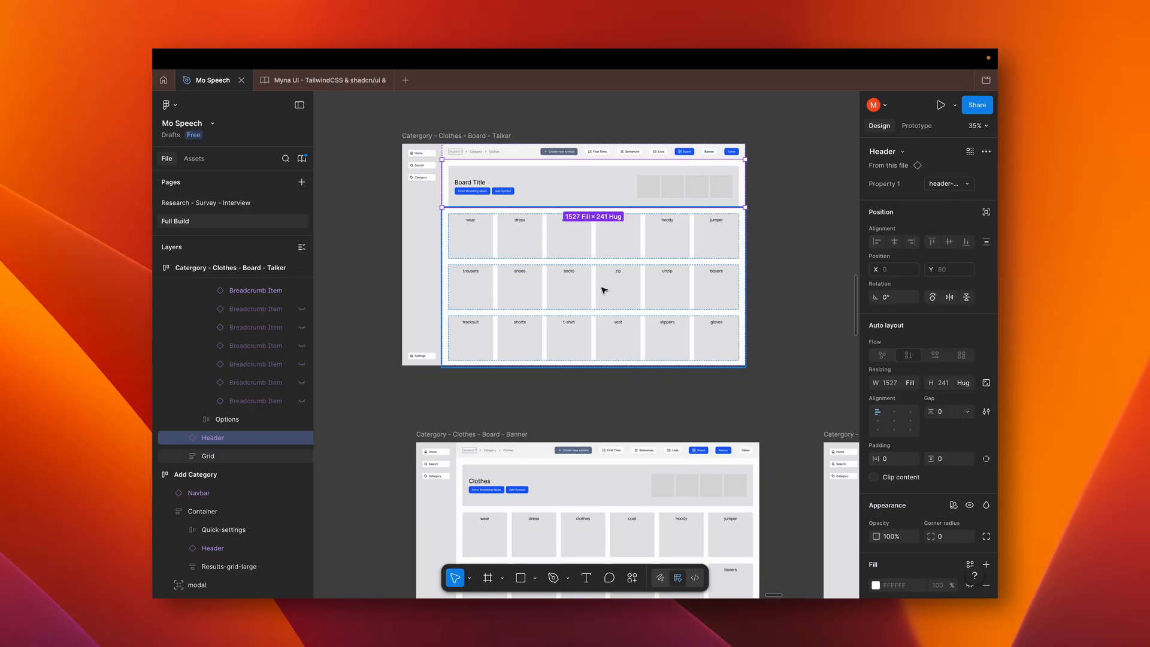
pyautogui.click(951, 184)
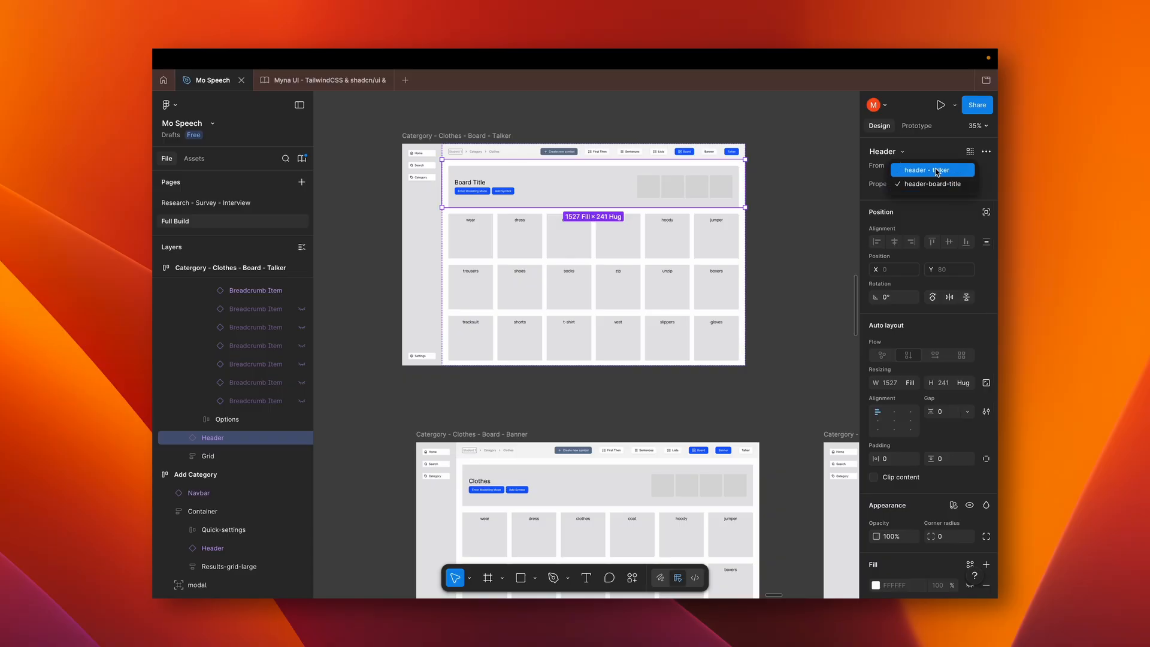
pyautogui.click(937, 171)
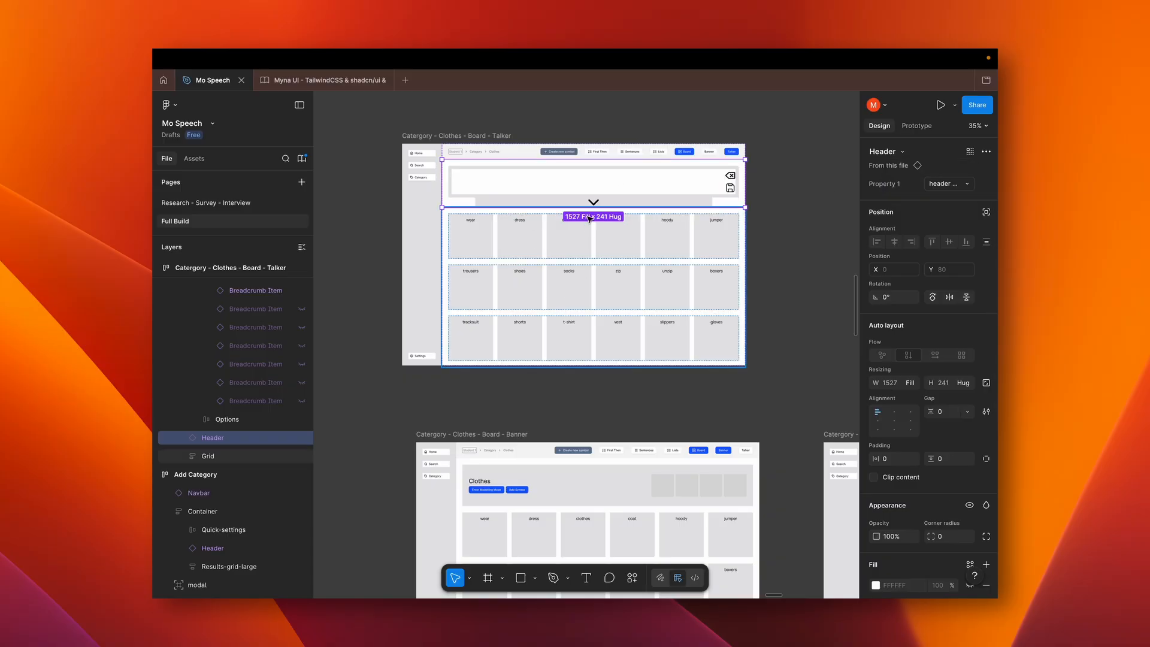
pyautogui.scroll(5, 590, 219)
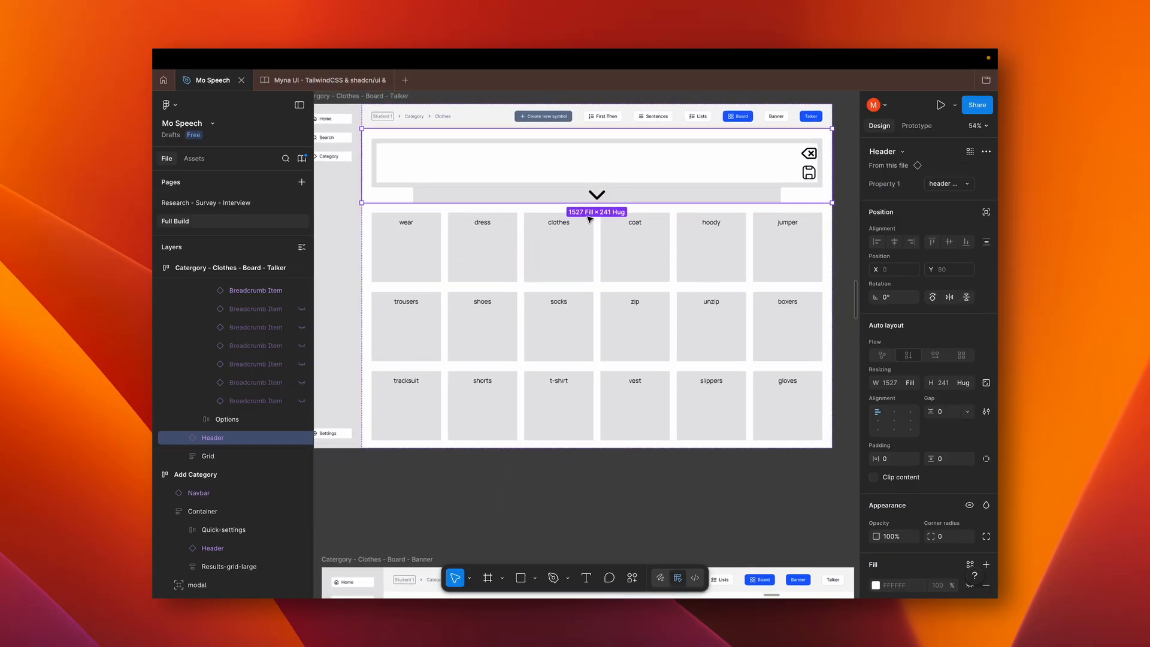
# Select the Quick-settings bar on the Clothes talker board and examine its breadcrumb and view options
pyautogui.hscroll(-2, 590, 219)
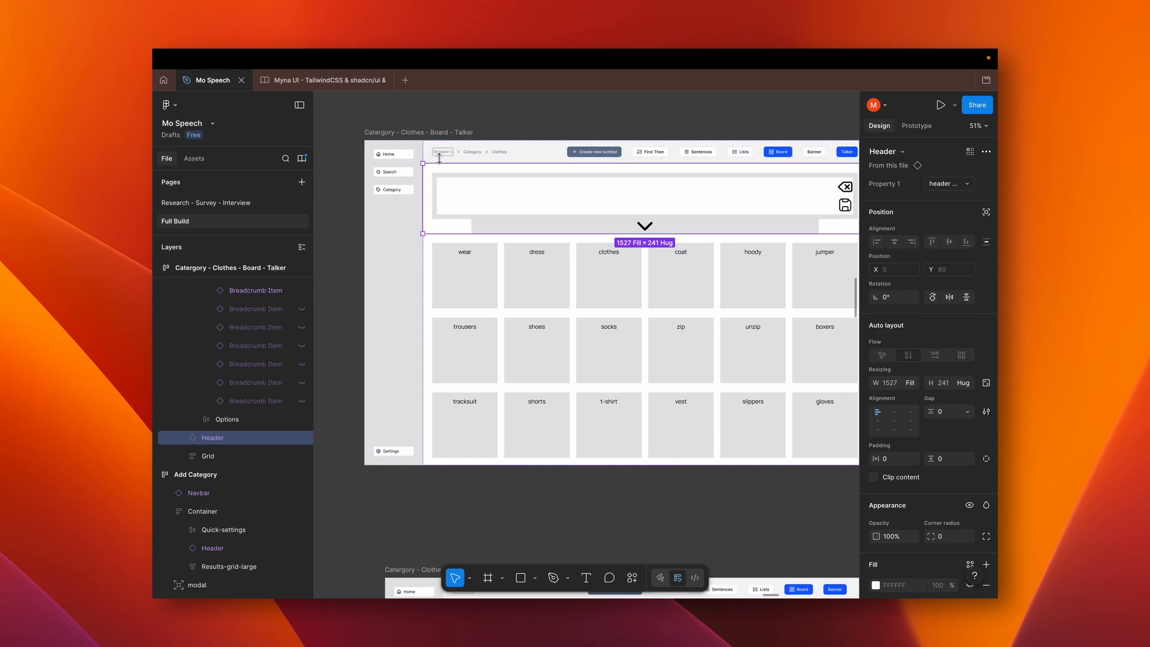
pyautogui.click(505, 157)
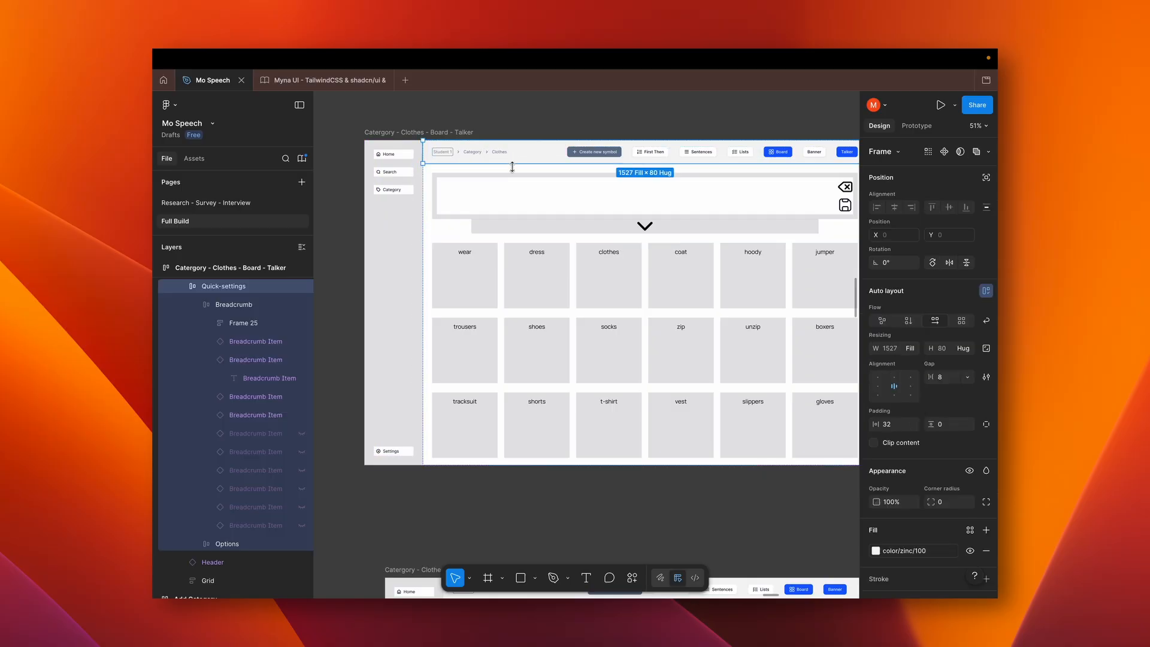
pyautogui.hscroll(-3, 581, 193)
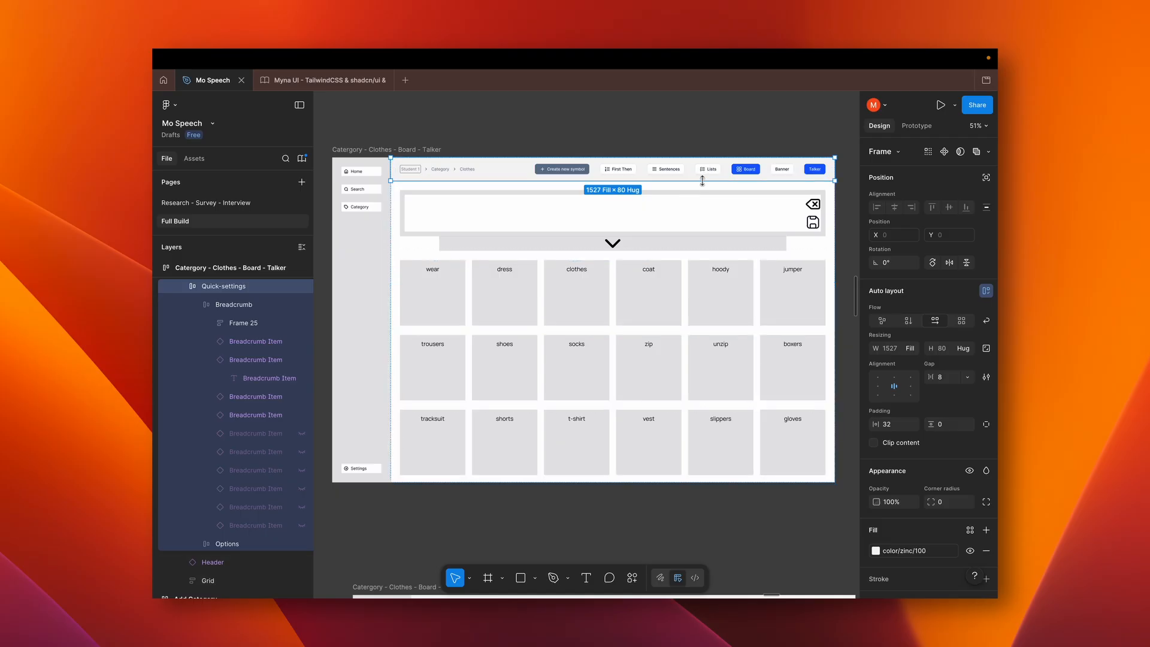
# Examine the Clothes banner board and the Catergory - Clothes - List wireframe, including its rows of numbered symbols and list titles
pyautogui.scroll(-10, 707, 177)
pyautogui.scroll(-15, 705, 183)
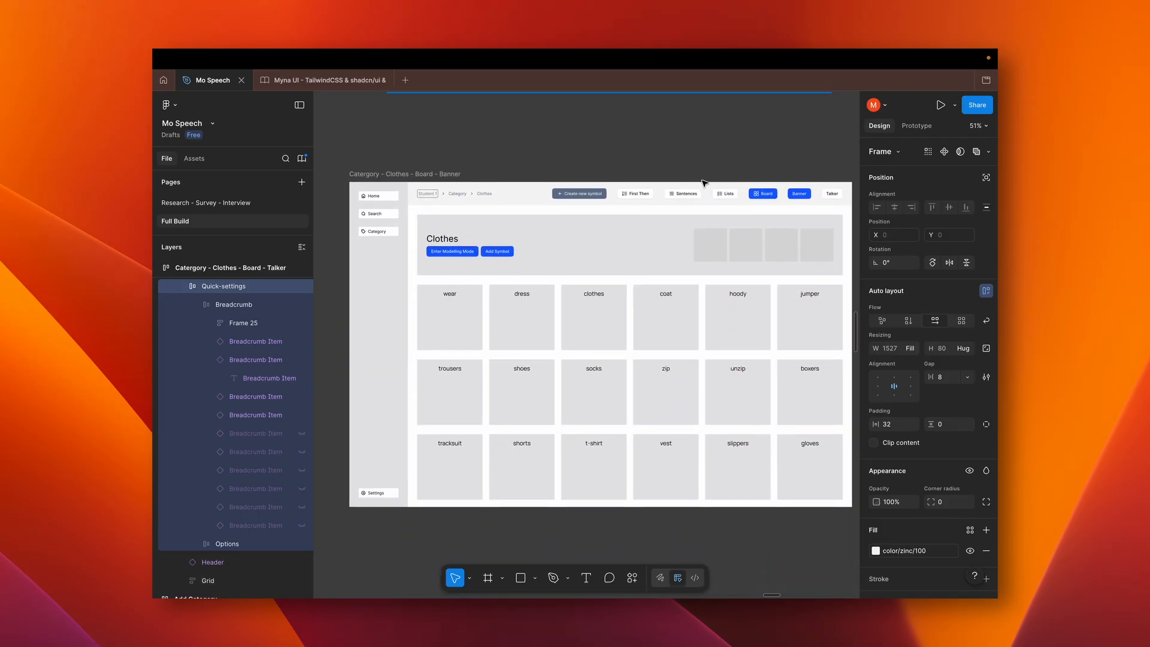
pyautogui.scroll(-2, 705, 182)
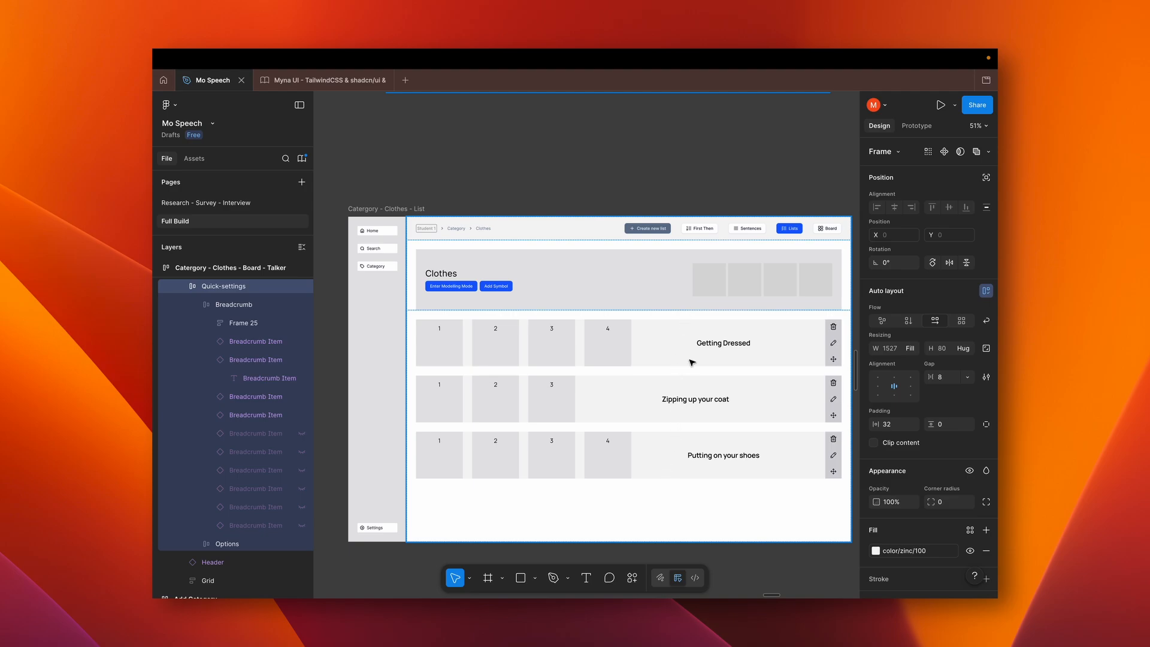
pyautogui.scroll(-5, 692, 362)
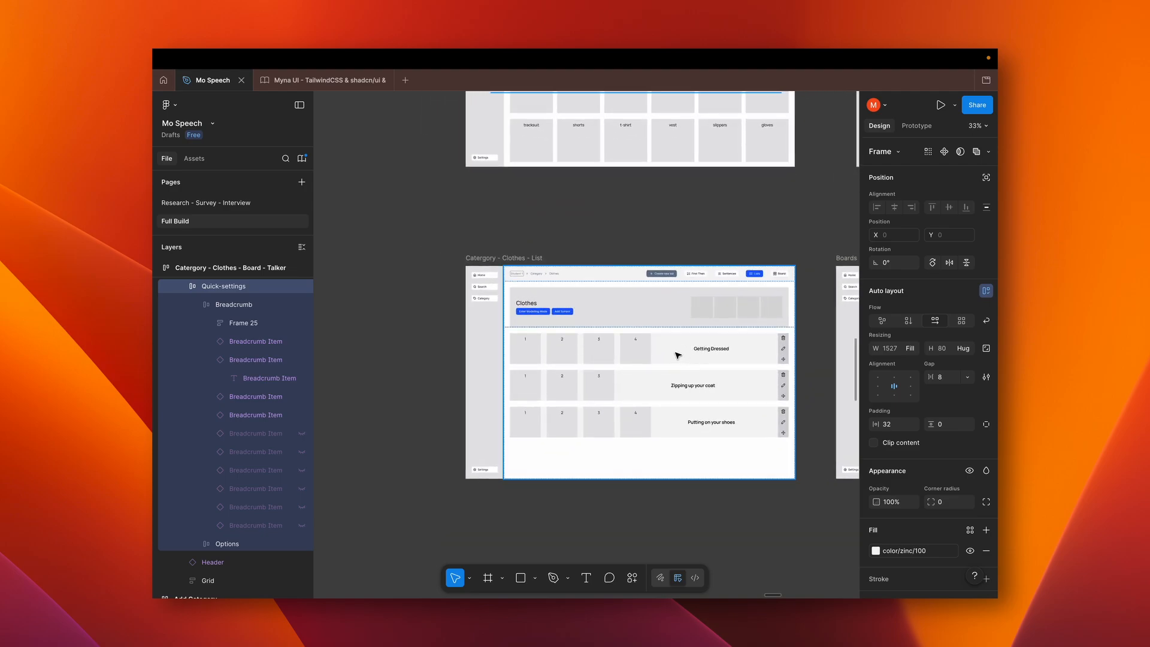
pyautogui.click(526, 308)
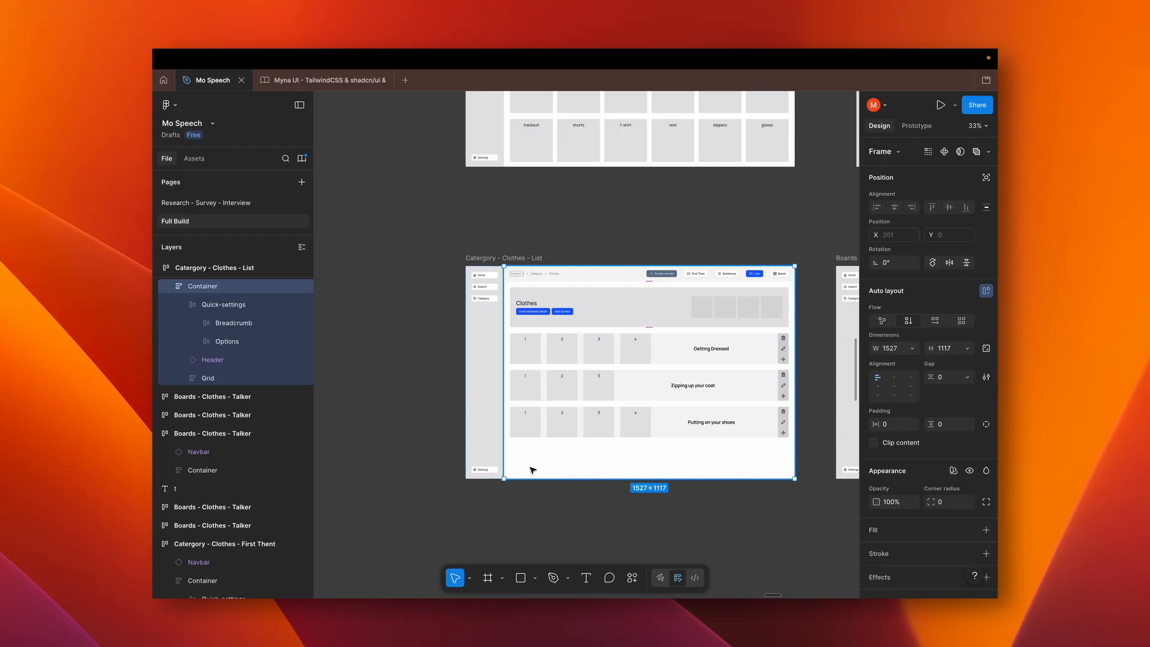
pyautogui.click(534, 500)
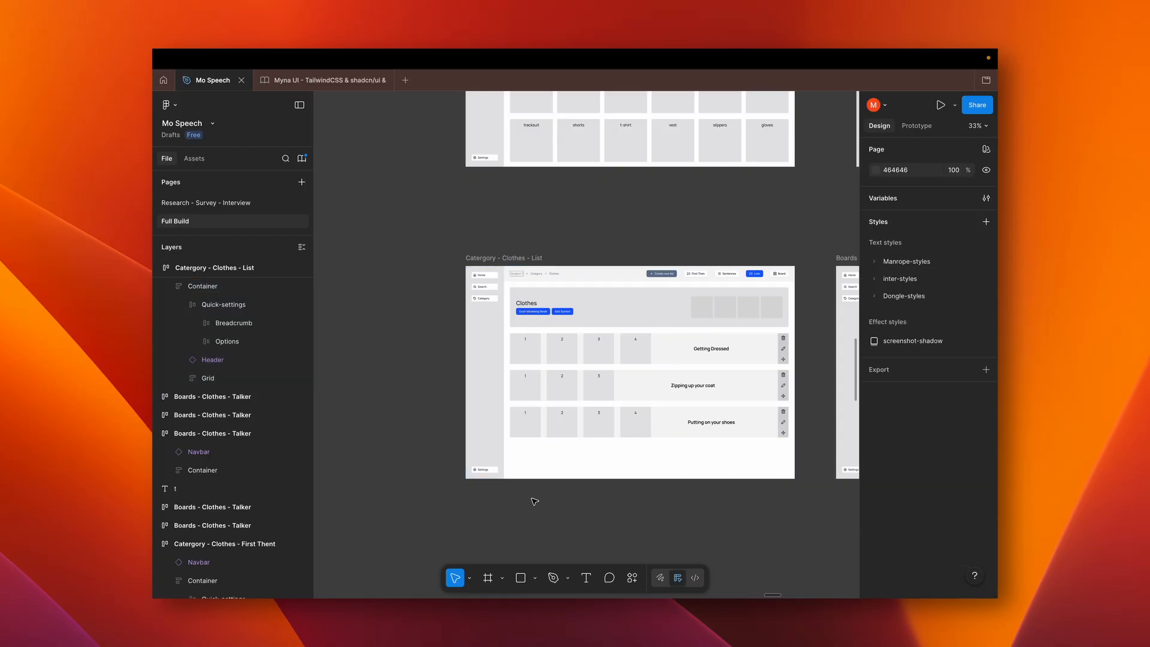
pyautogui.hscroll(2, 605, 407)
pyautogui.scroll(1, 605, 407)
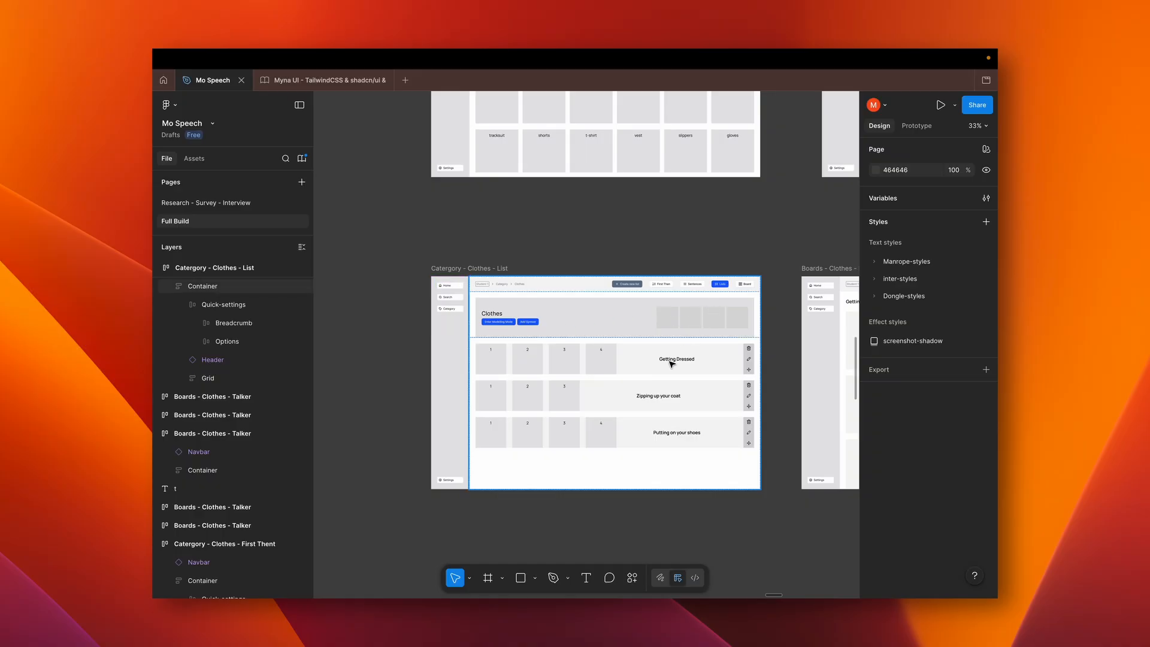
pyautogui.scroll(3, 671, 363)
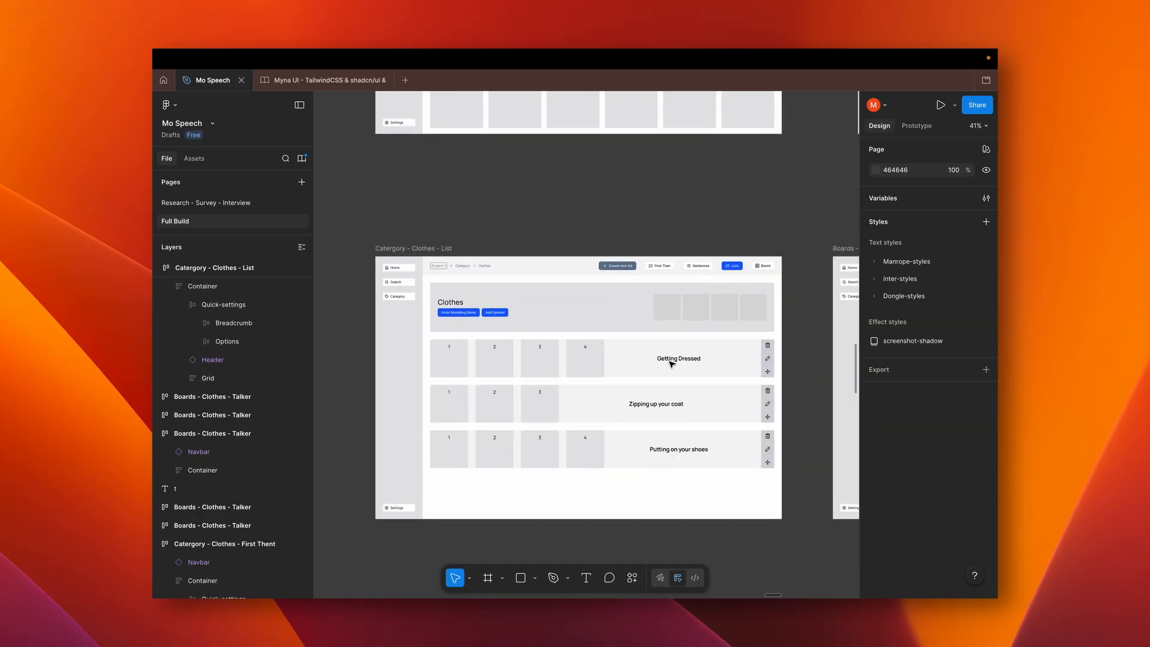
# Compare the Getting dressed list wireframes in their rows, columns and grid layouts against the Clothes list overview
pyautogui.hscroll(5, 670, 363)
pyautogui.hscroll(5, 670, 363)
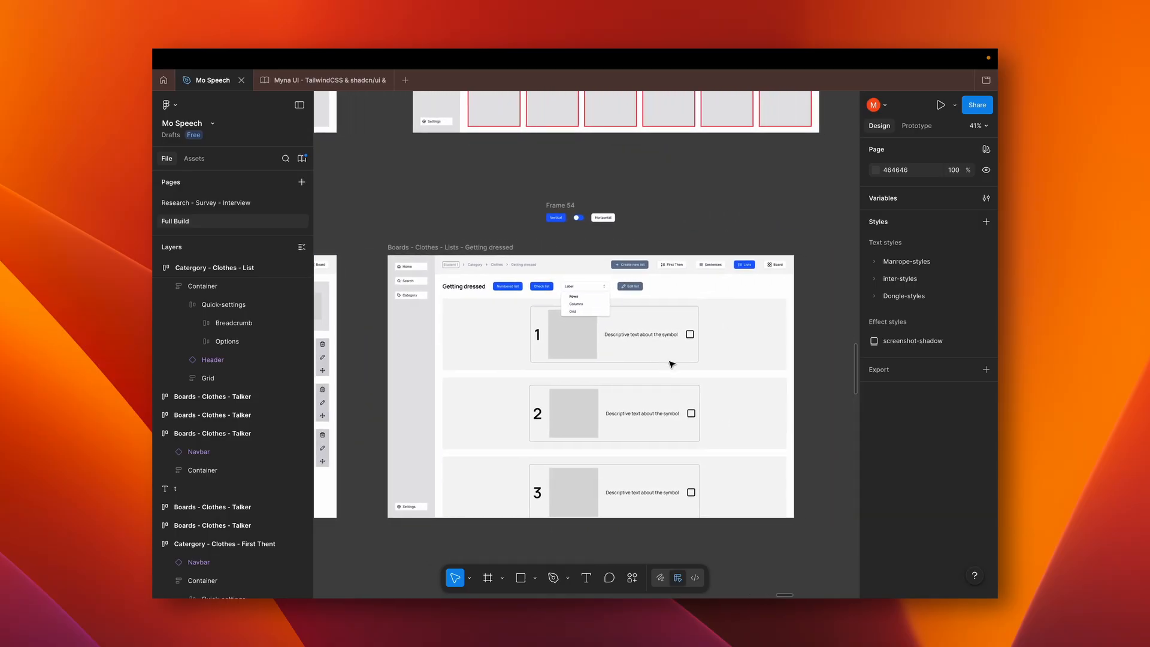
pyautogui.scroll(-3, 671, 363)
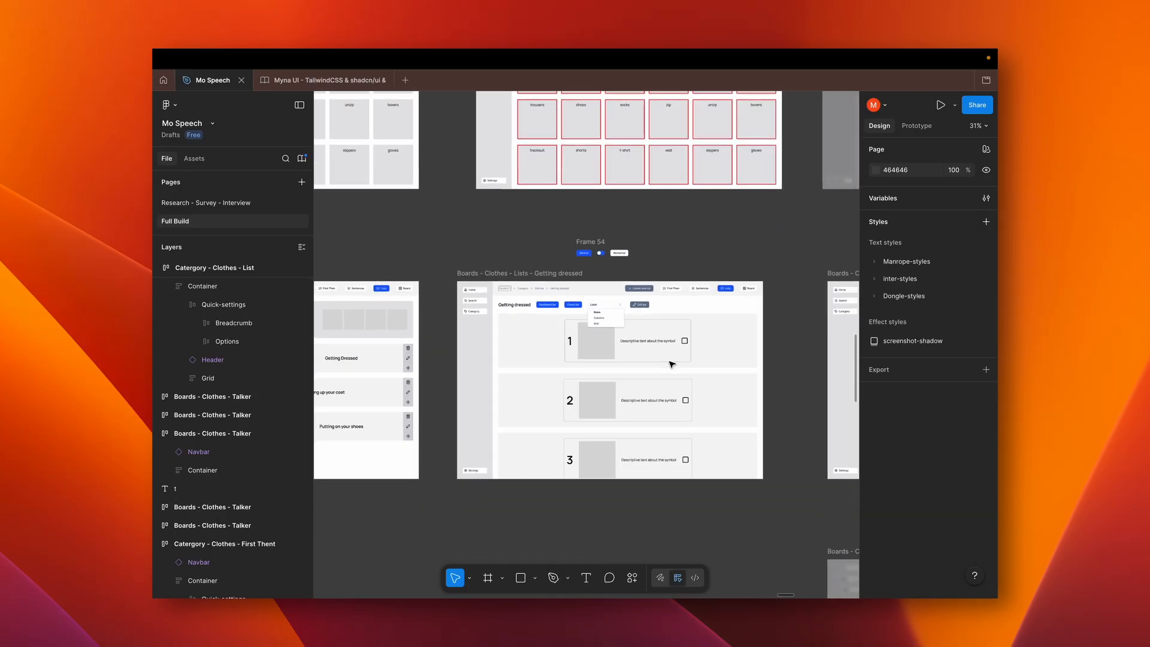
pyautogui.hscroll(5, 671, 363)
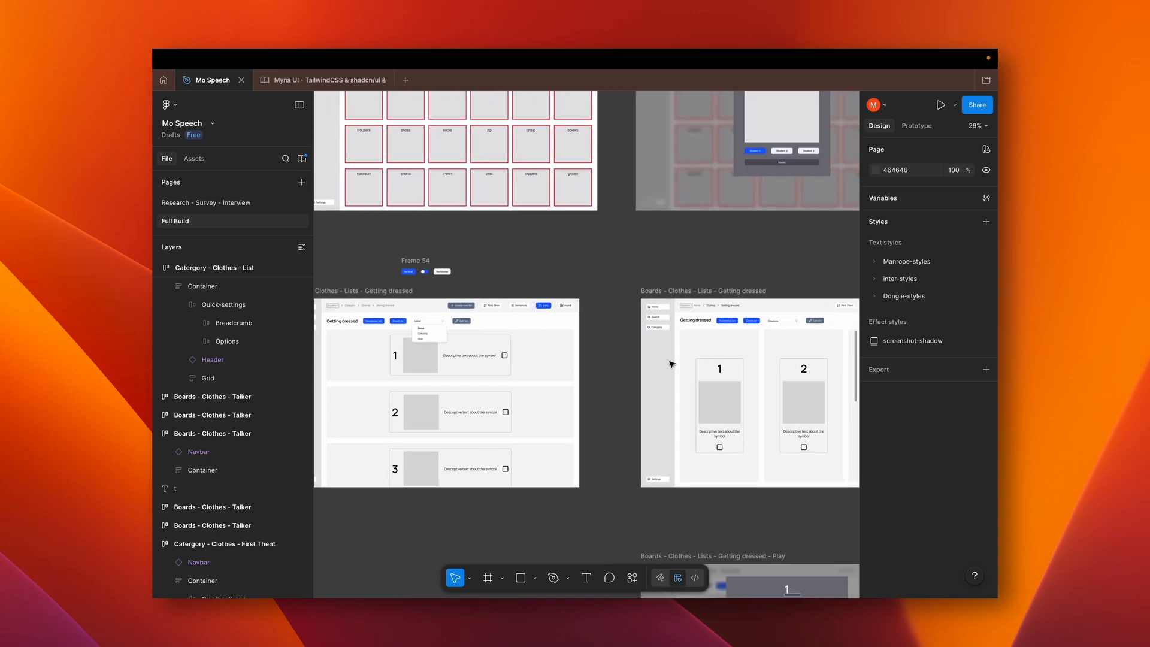
pyautogui.hscroll(10, 667, 443)
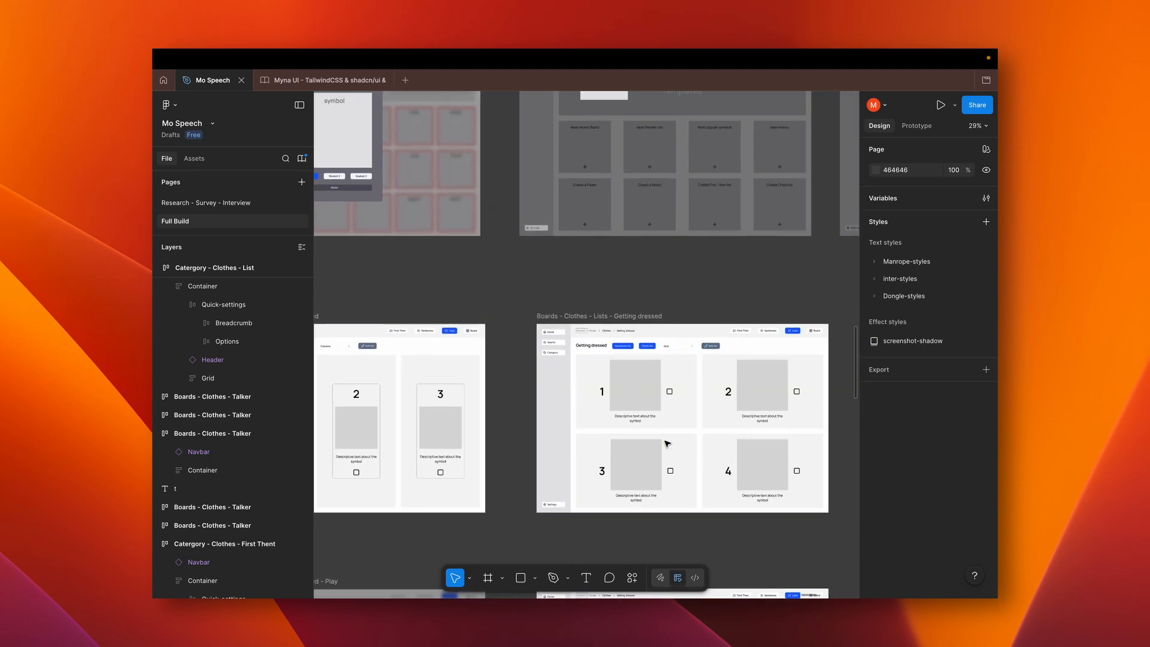
pyautogui.hscroll(1, 666, 444)
pyautogui.hscroll(15, 666, 444)
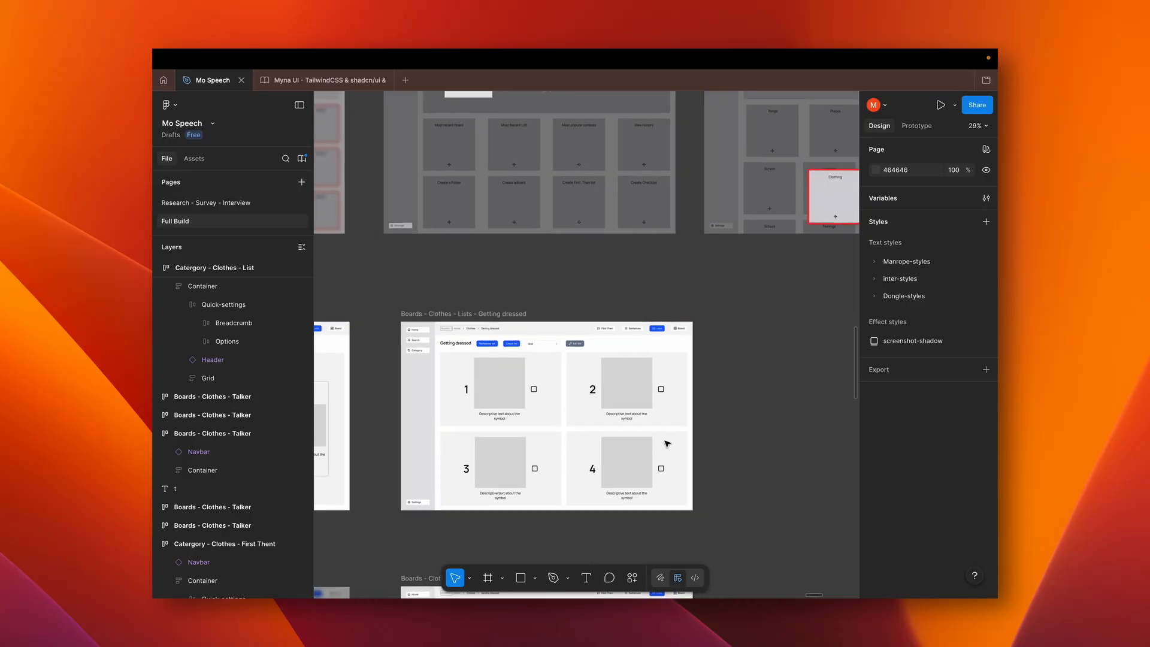
pyautogui.hscroll(-1, 666, 444)
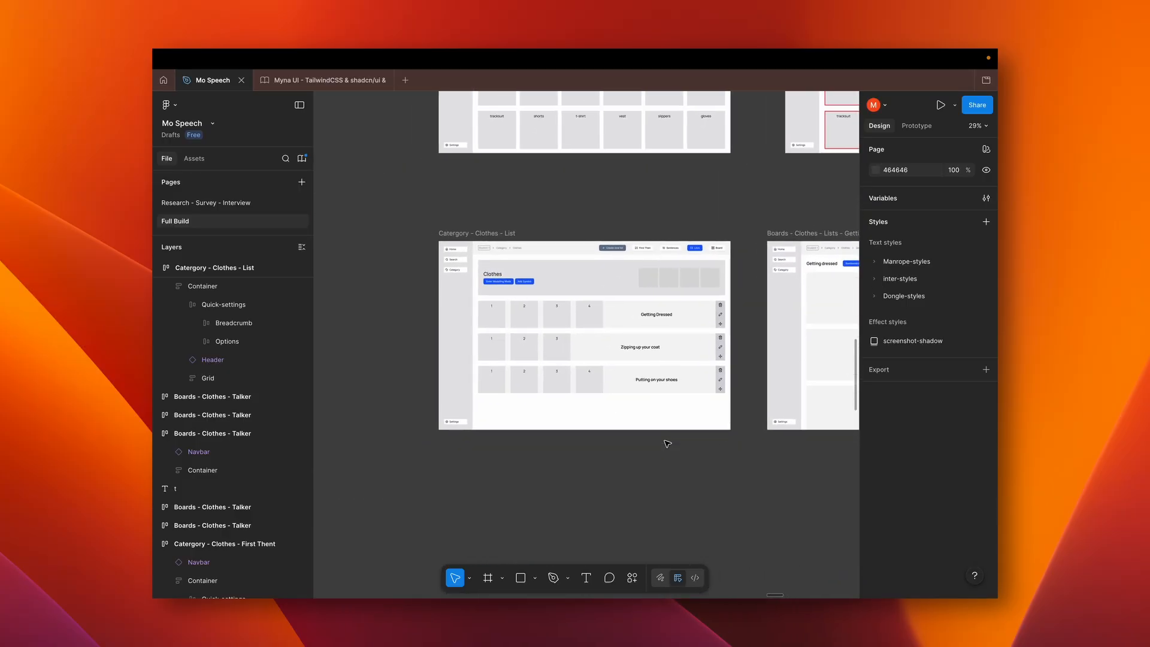
# Examine the Getting dressed - Play wireframe with its single-symbol popup beneath the list layouts
pyautogui.scroll(3, 666, 443)
pyautogui.scroll(-4, 651, 448)
pyautogui.scroll(-2, 651, 447)
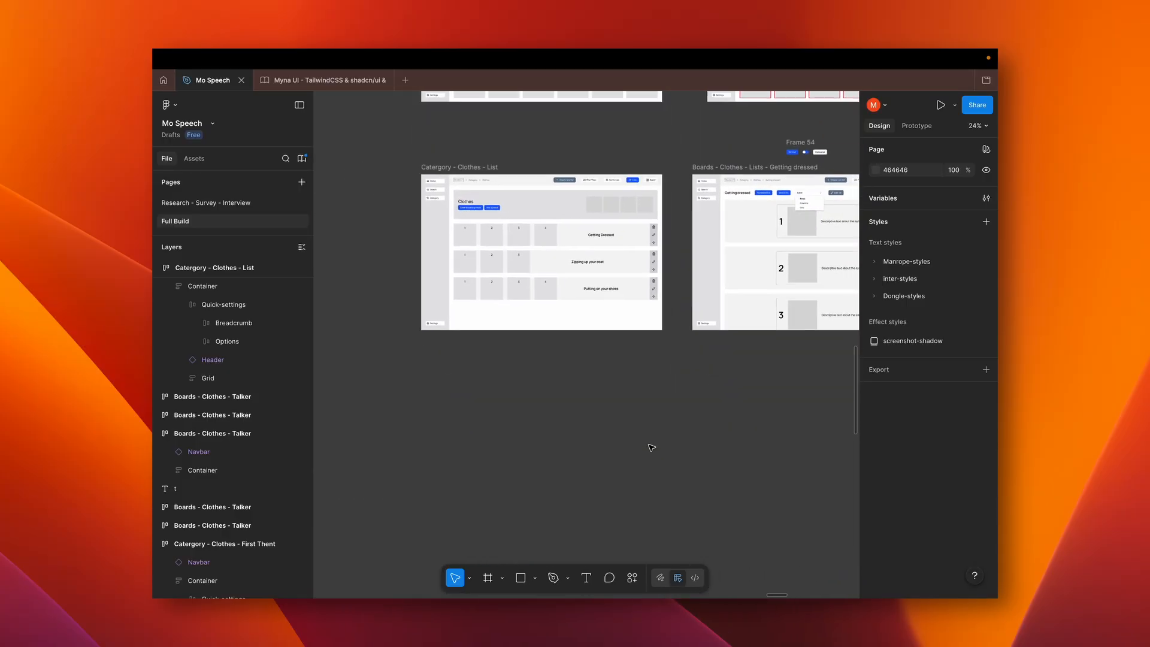
pyautogui.hscroll(10, 651, 447)
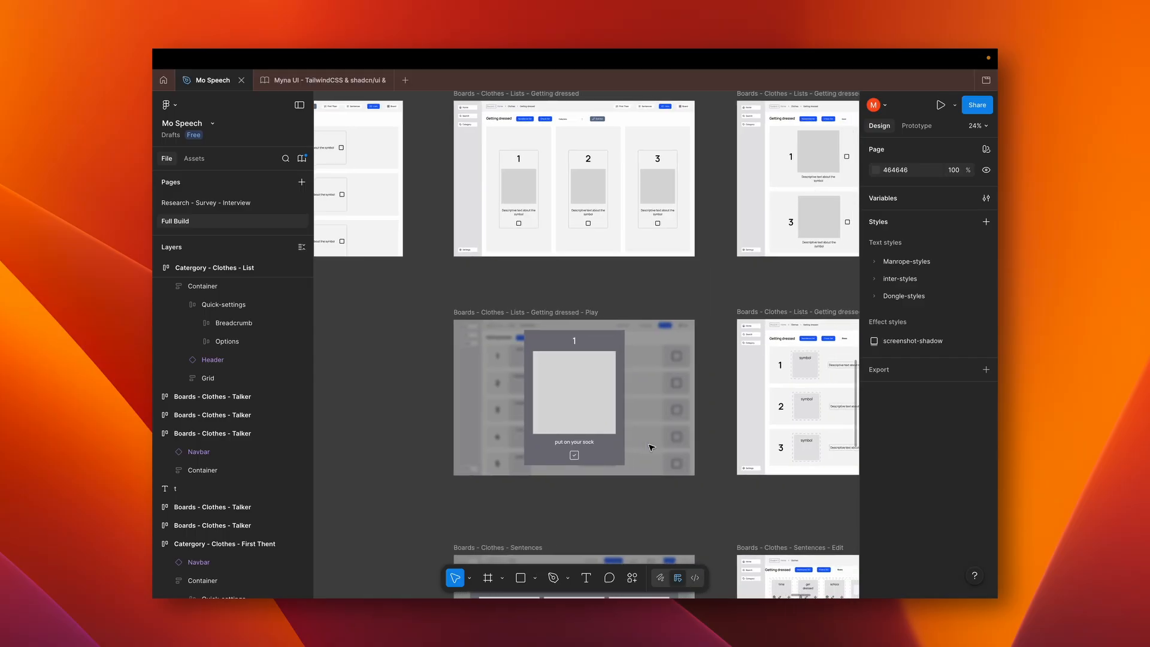
pyautogui.hscroll(-3, 620, 443)
pyautogui.scroll(2, 620, 443)
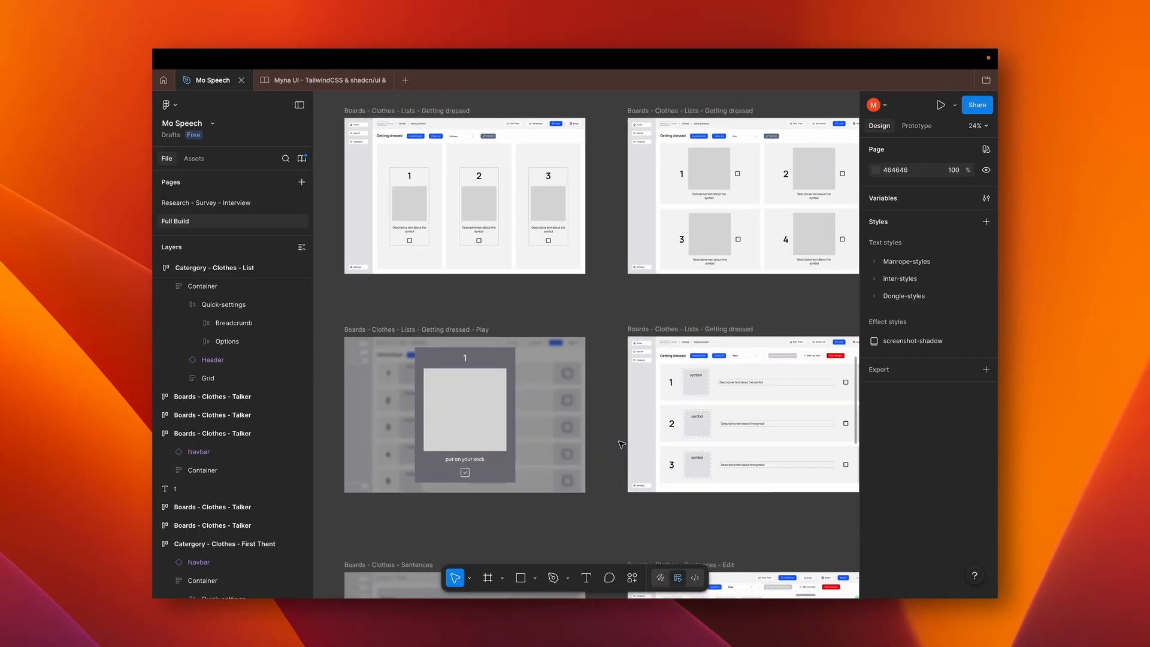
# Select the container of the editable Getting dressed wireframe and examine its description fields, Add new item and Save Changes options
pyautogui.click(620, 444)
pyautogui.scroll(5, 620, 444)
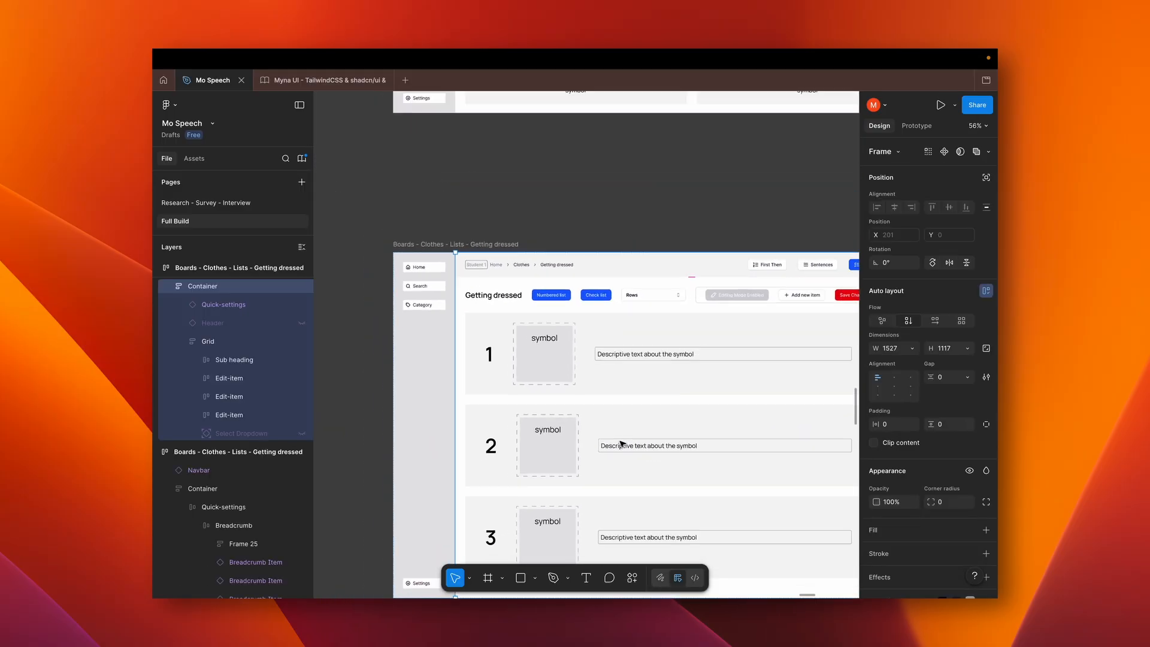
pyautogui.scroll(-3, 621, 443)
pyautogui.hscroll(3, 621, 444)
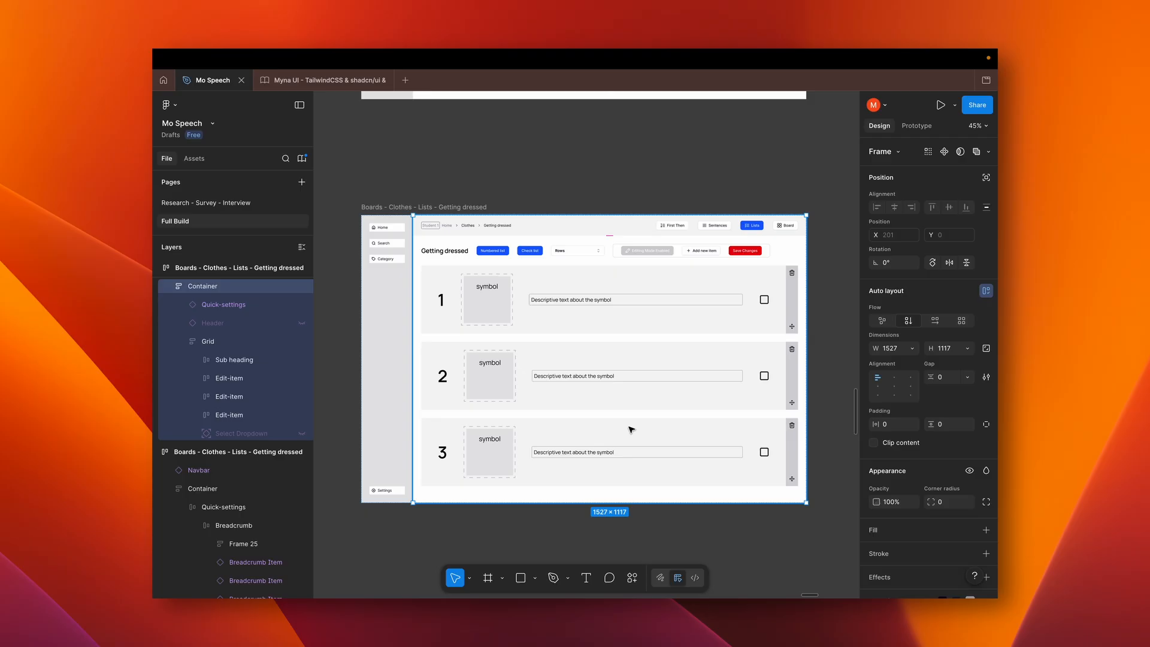
pyautogui.scroll(-6, 654, 427)
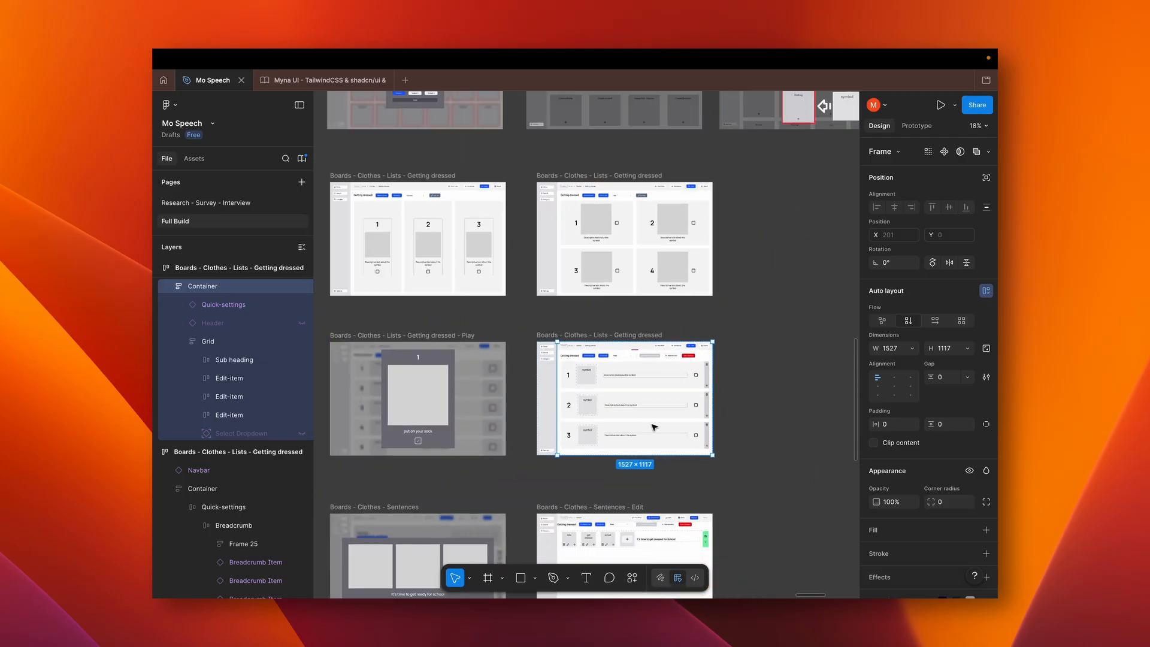
# Examine the Catergory - Clothes - Sentences wireframe and compare it with the Clothes talker board
pyautogui.hscroll(-8, 654, 427)
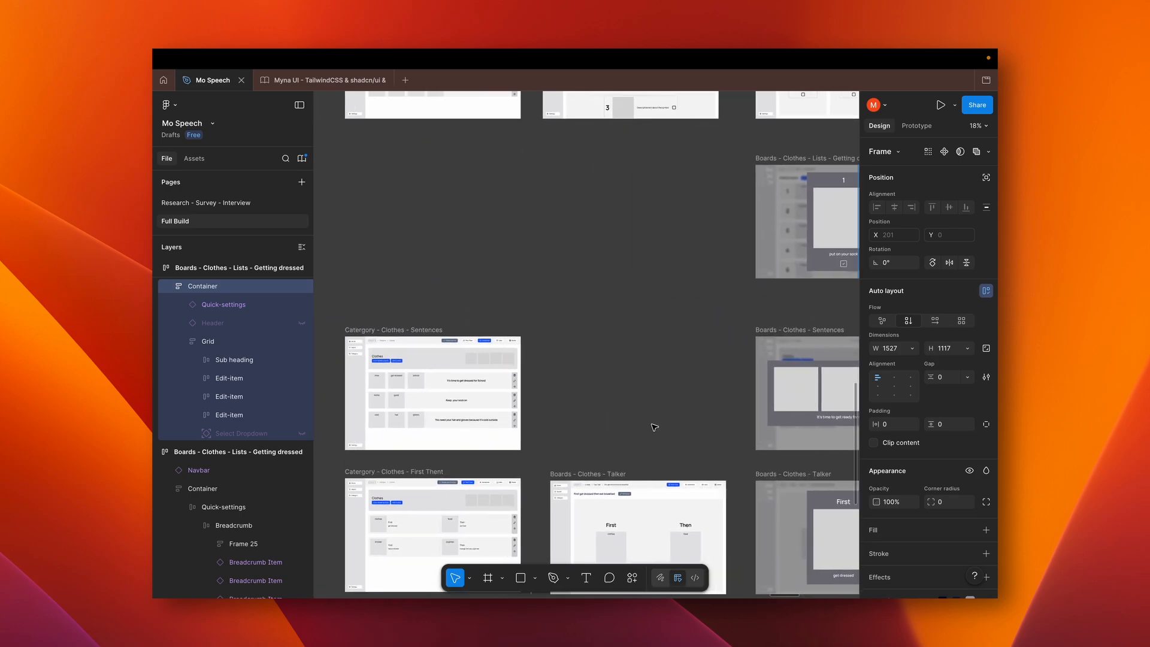
pyautogui.scroll(5, 532, 413)
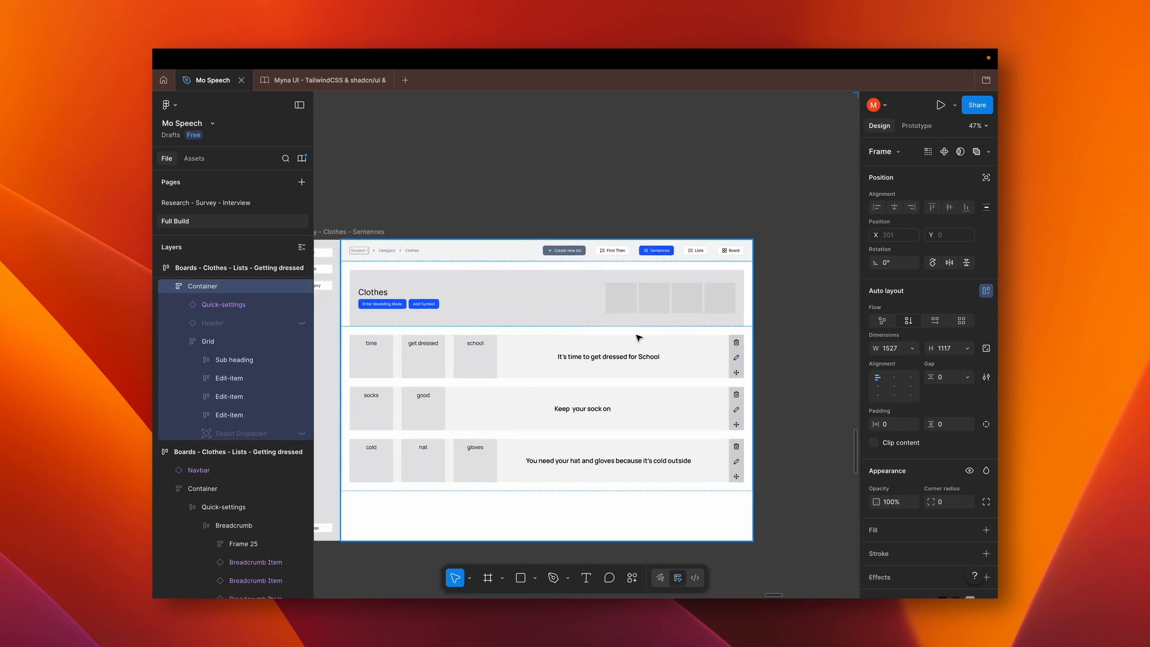
pyautogui.scroll(-3, 638, 337)
pyautogui.hscroll(-3, 639, 338)
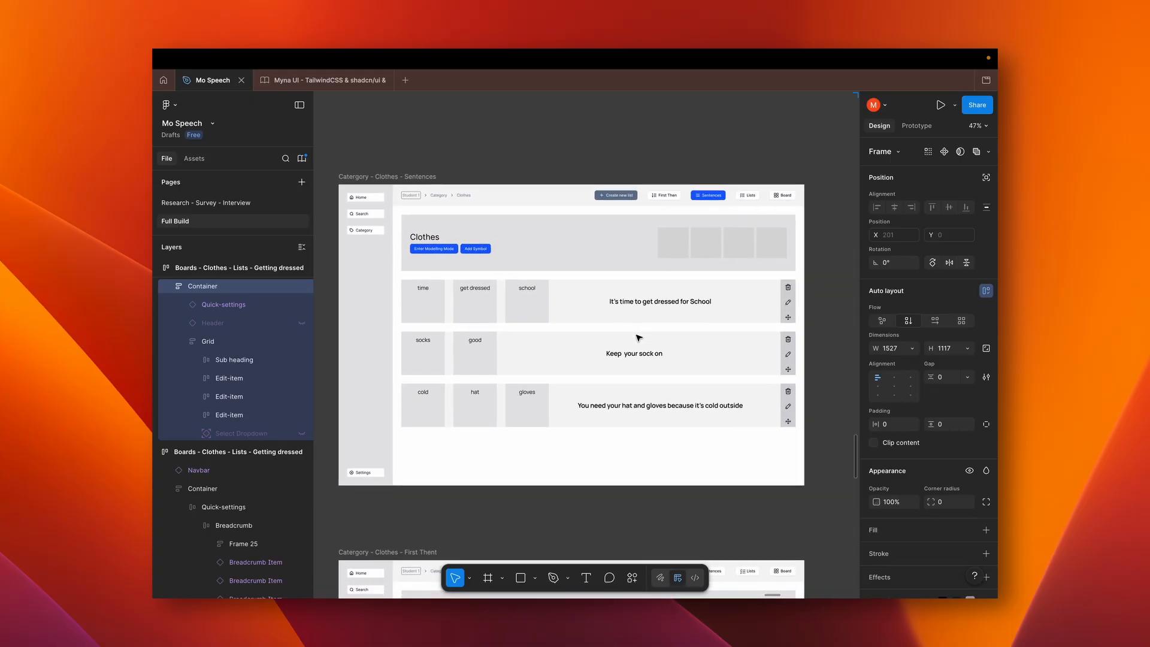
pyautogui.scroll(15, 638, 338)
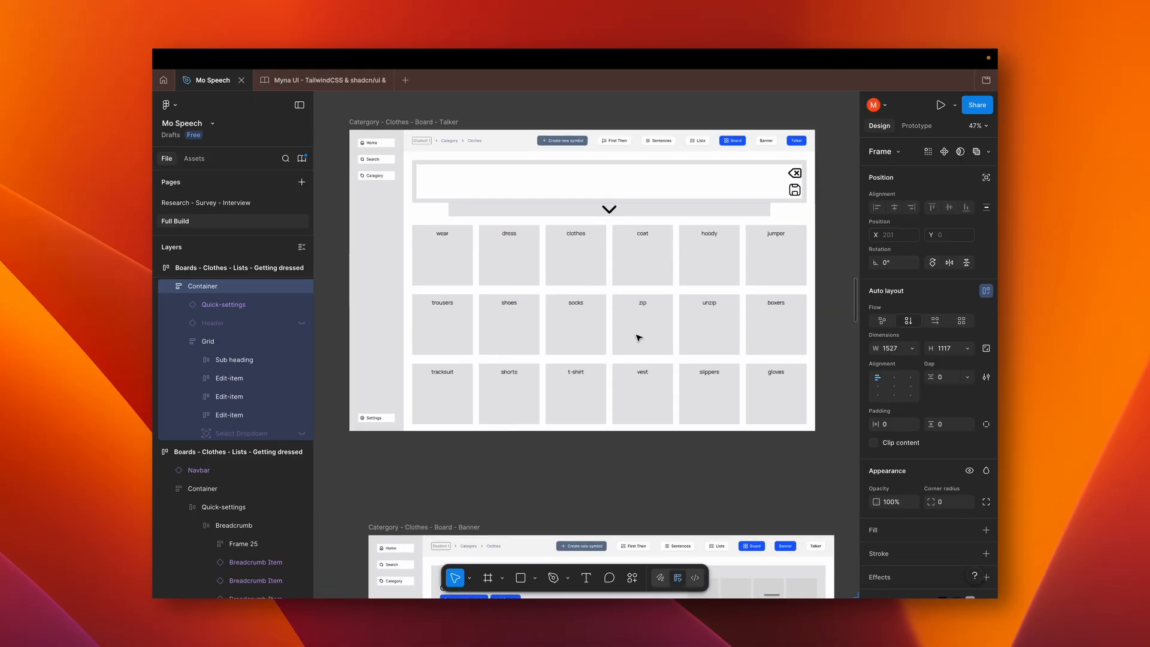
pyautogui.scroll(-15, 638, 338)
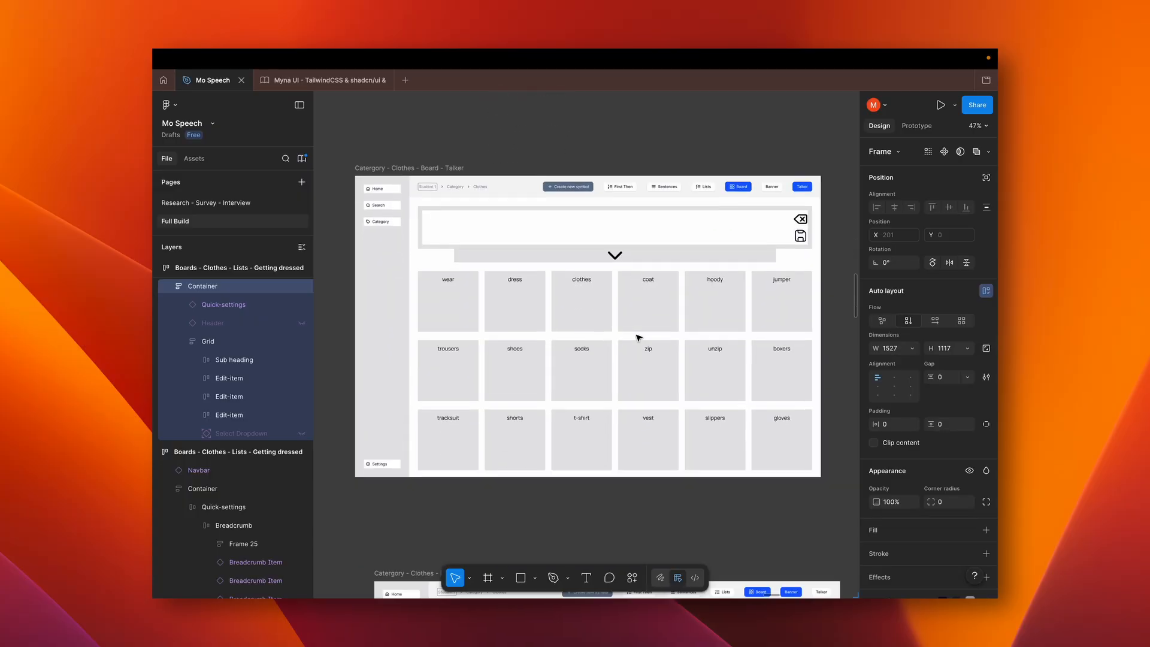
pyautogui.scroll(-3, 638, 337)
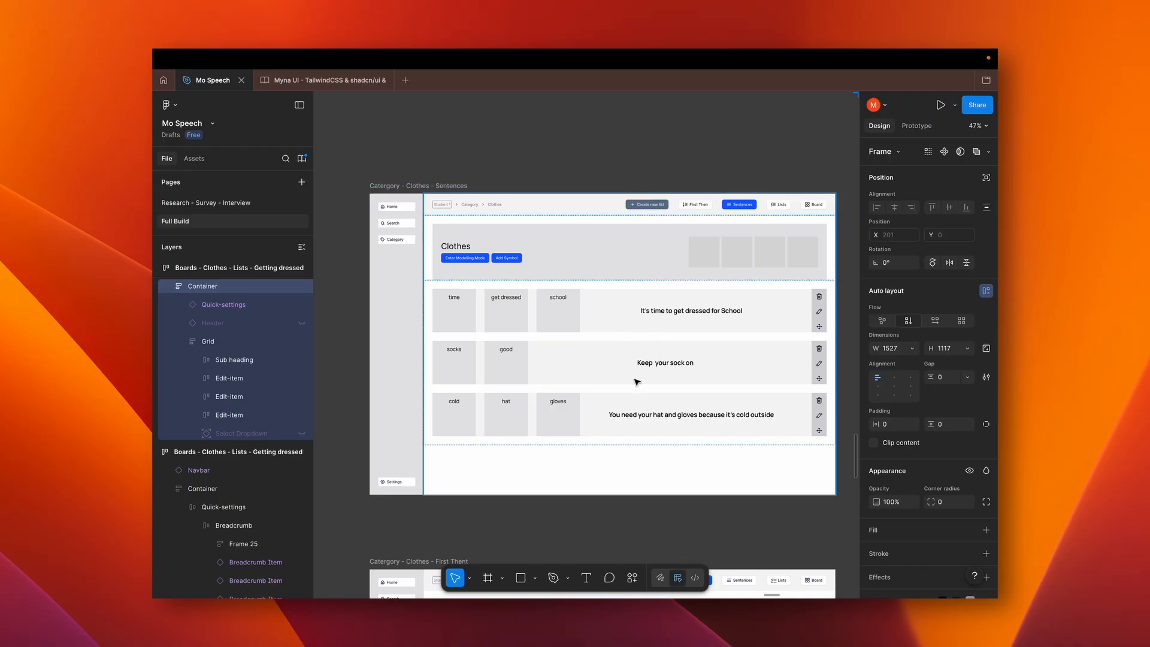
# Examine the Boards - Clothes - Sentences popup wireframe and compare it with the Getting dressed - Play popup
pyautogui.hscroll(2, 636, 382)
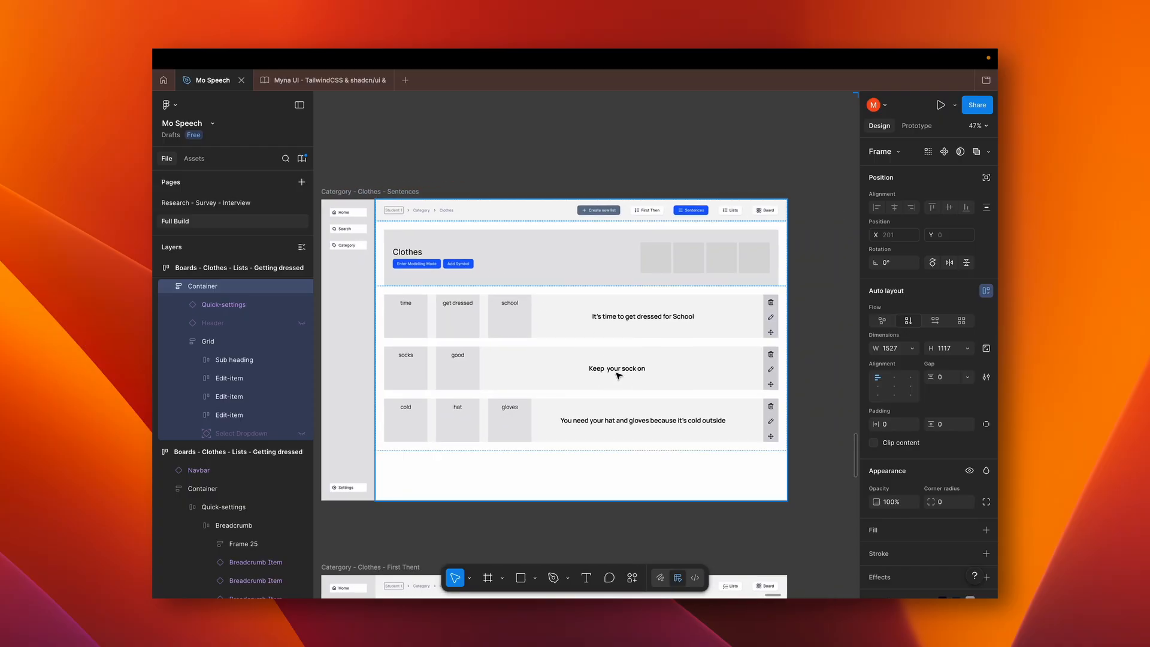
pyautogui.scroll(-3, 619, 376)
pyautogui.hscroll(10, 618, 376)
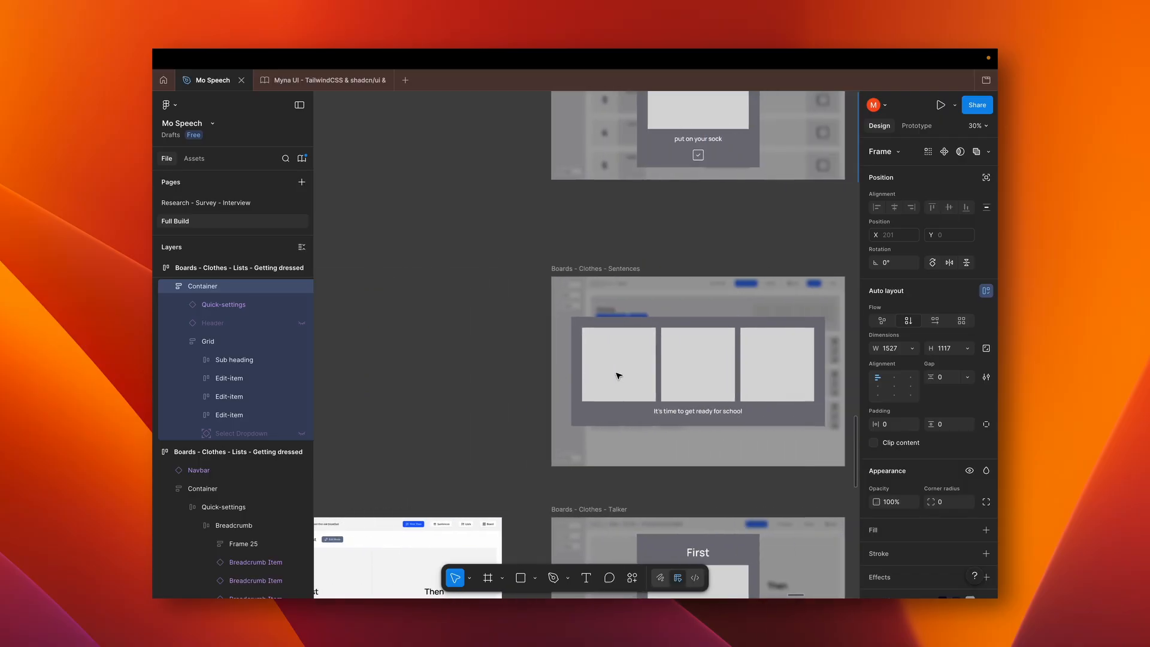
pyautogui.hscroll(-2, 617, 376)
pyautogui.scroll(-1, 617, 375)
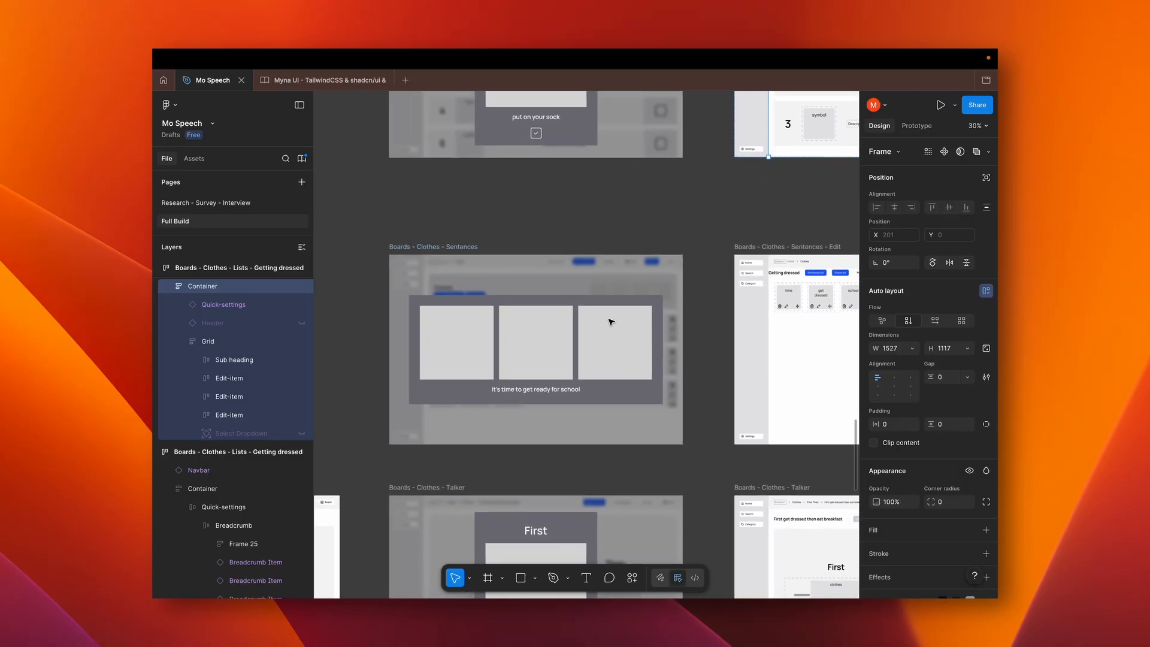
pyautogui.scroll(4, 609, 320)
pyautogui.hscroll(-1, 610, 320)
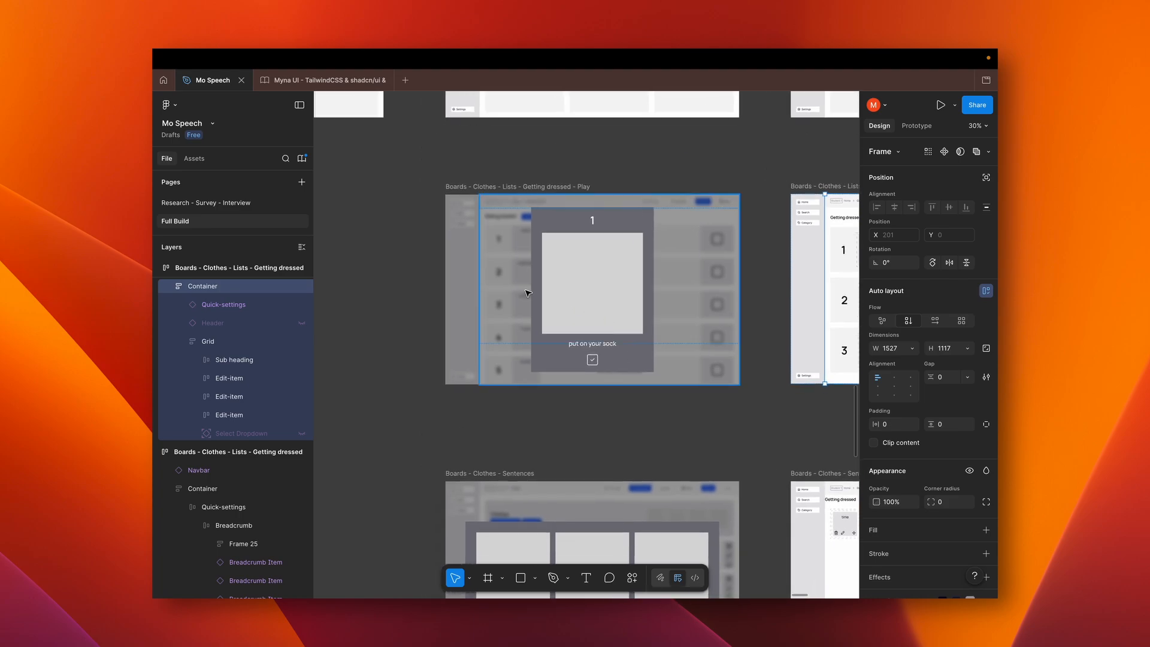
pyautogui.scroll(4, 527, 294)
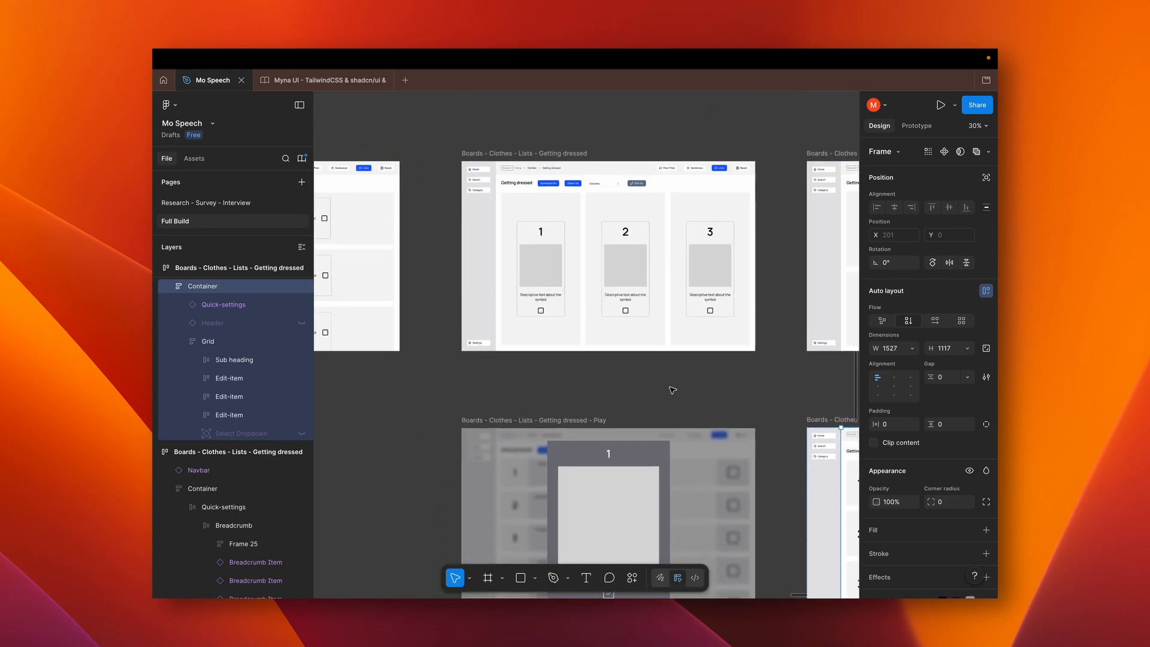
pyautogui.scroll(-6, 673, 390)
pyautogui.scroll(-3, 672, 390)
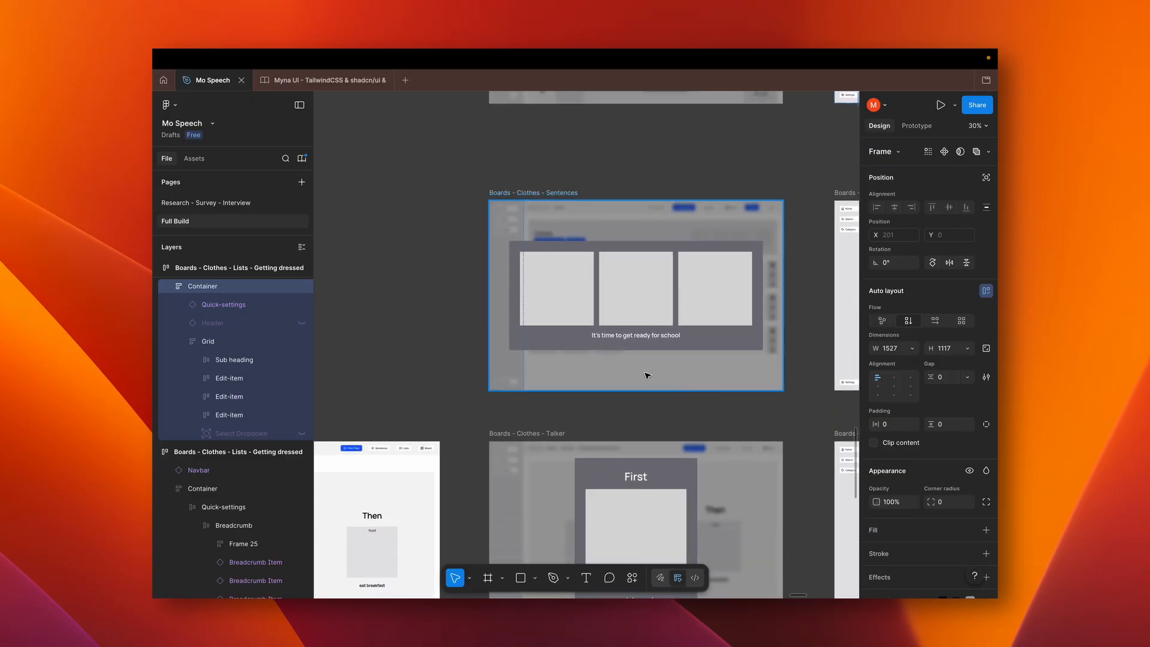
pyautogui.scroll(3, 638, 319)
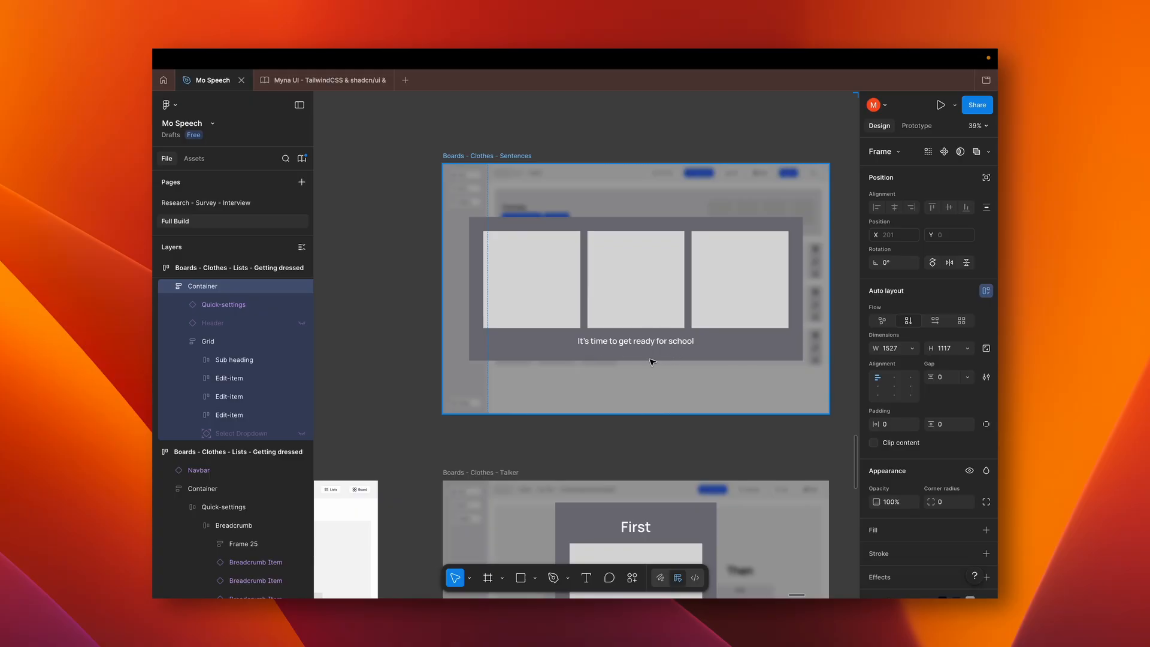
# Examine the Catergory - Clothes - First Thent wireframe with its paired First and Then rows
pyautogui.scroll(-10, 682, 358)
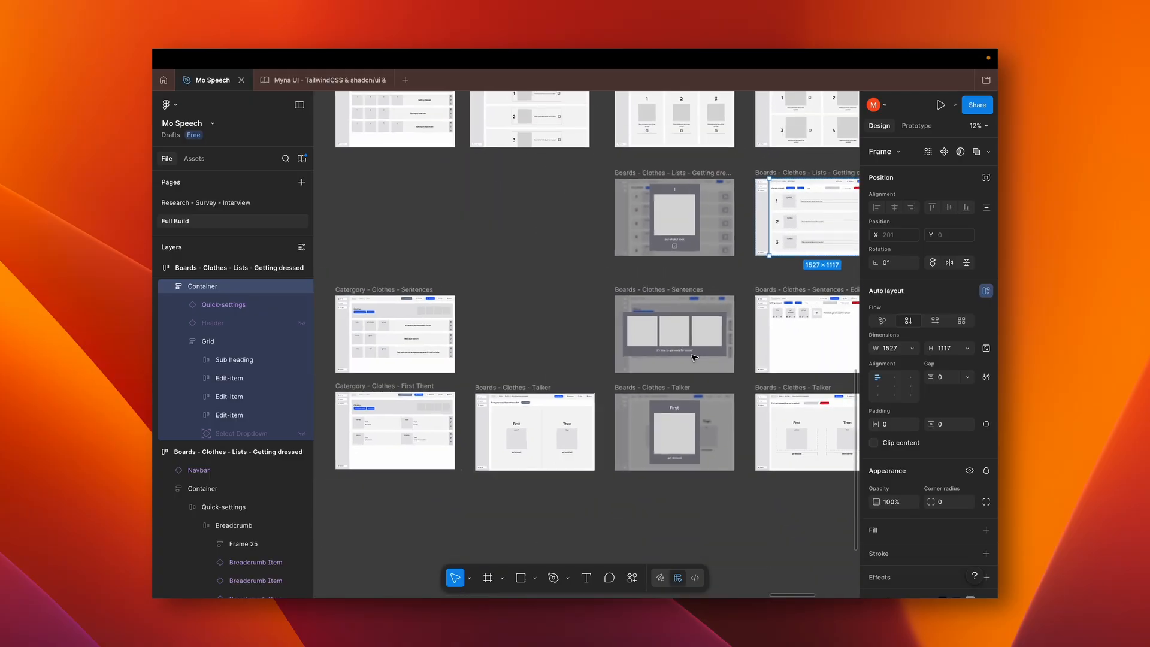
pyautogui.scroll(10, 541, 378)
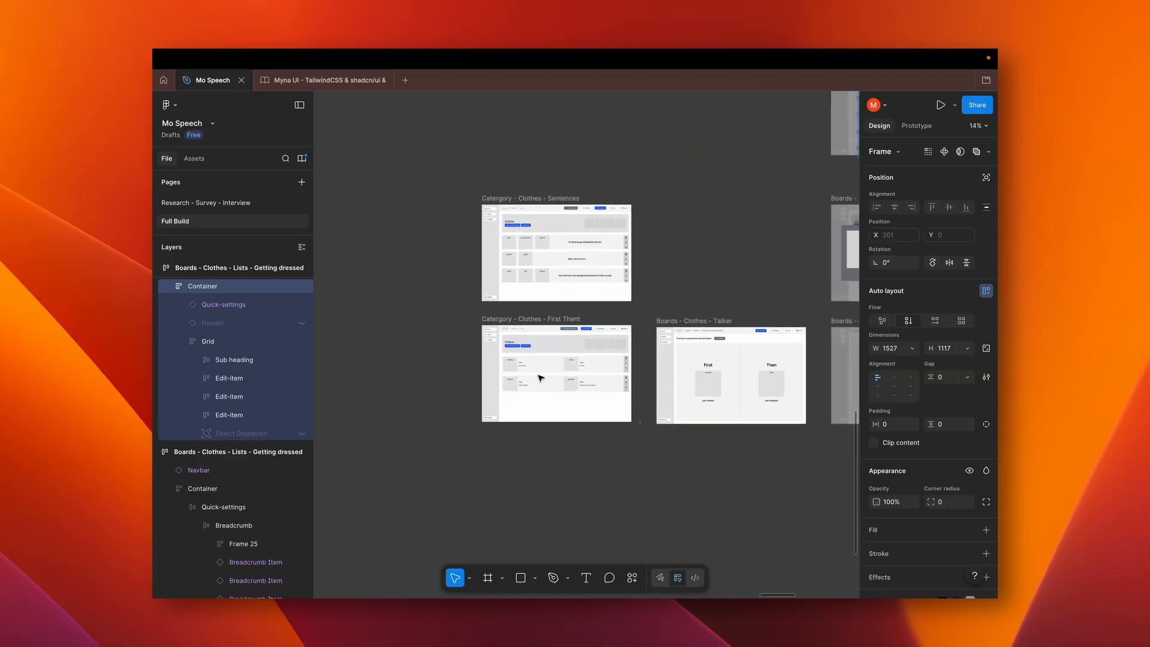
pyautogui.scroll(3, 541, 378)
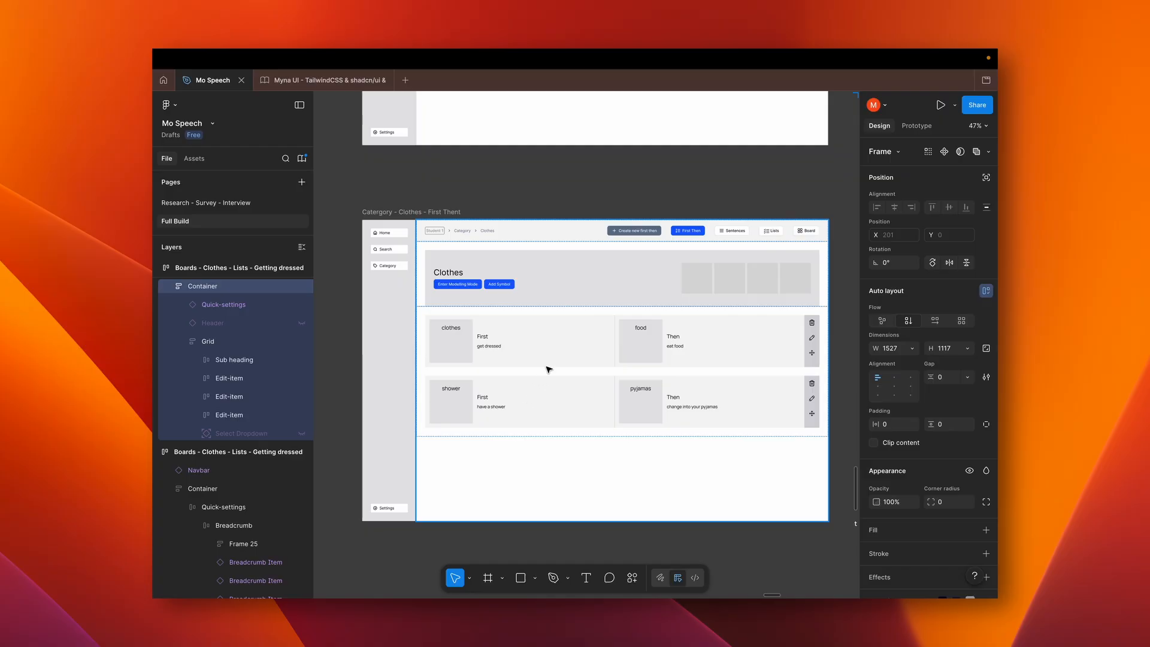
pyautogui.scroll(-5, 549, 369)
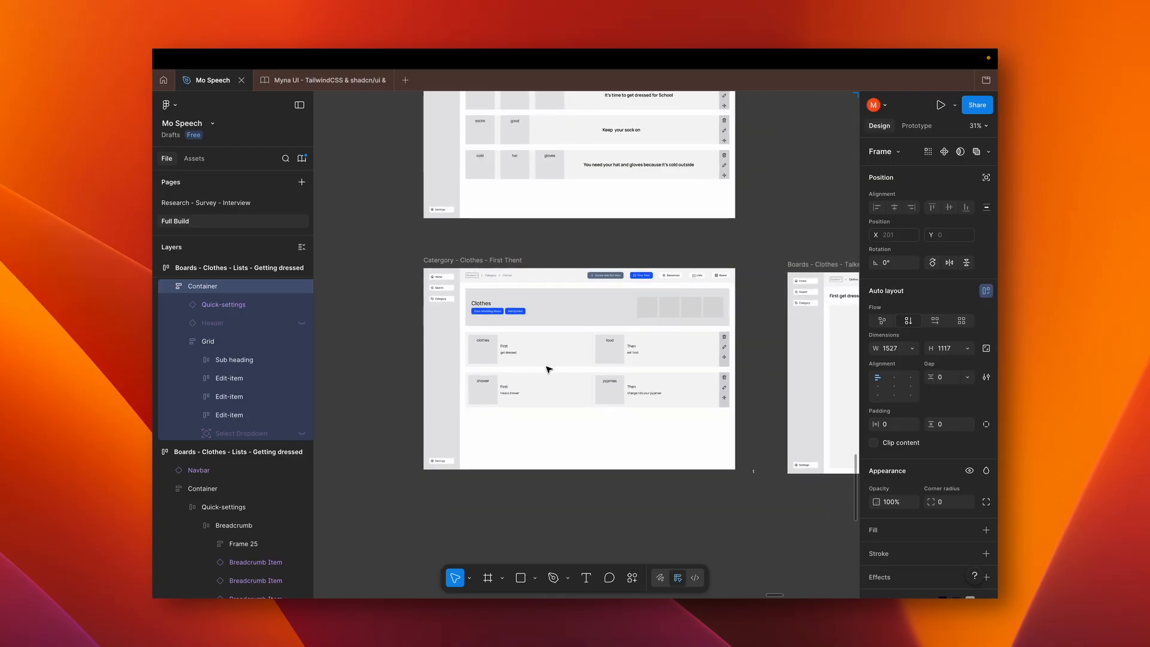
# Examine the Boards - Clothes - Talker wireframe for "First get dressed then eat breakfast" and compare it with the First Then category list
pyautogui.hscroll(5, 548, 369)
pyautogui.hscroll(5, 549, 369)
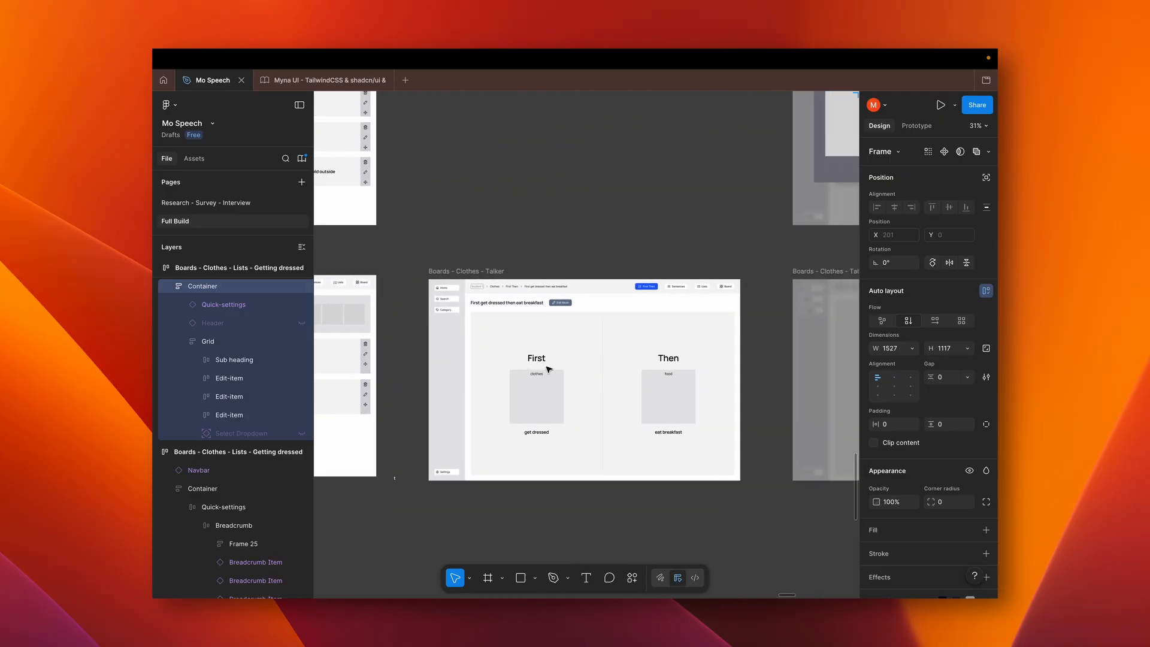
pyautogui.scroll(3, 574, 385)
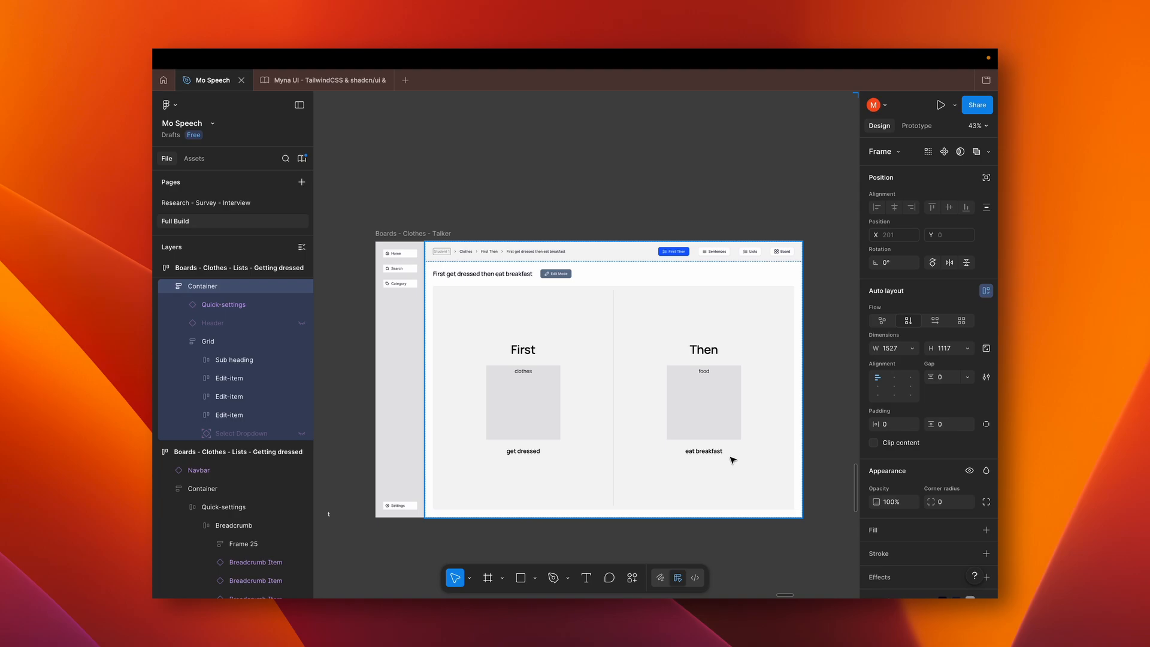
pyautogui.scroll(-5, 732, 459)
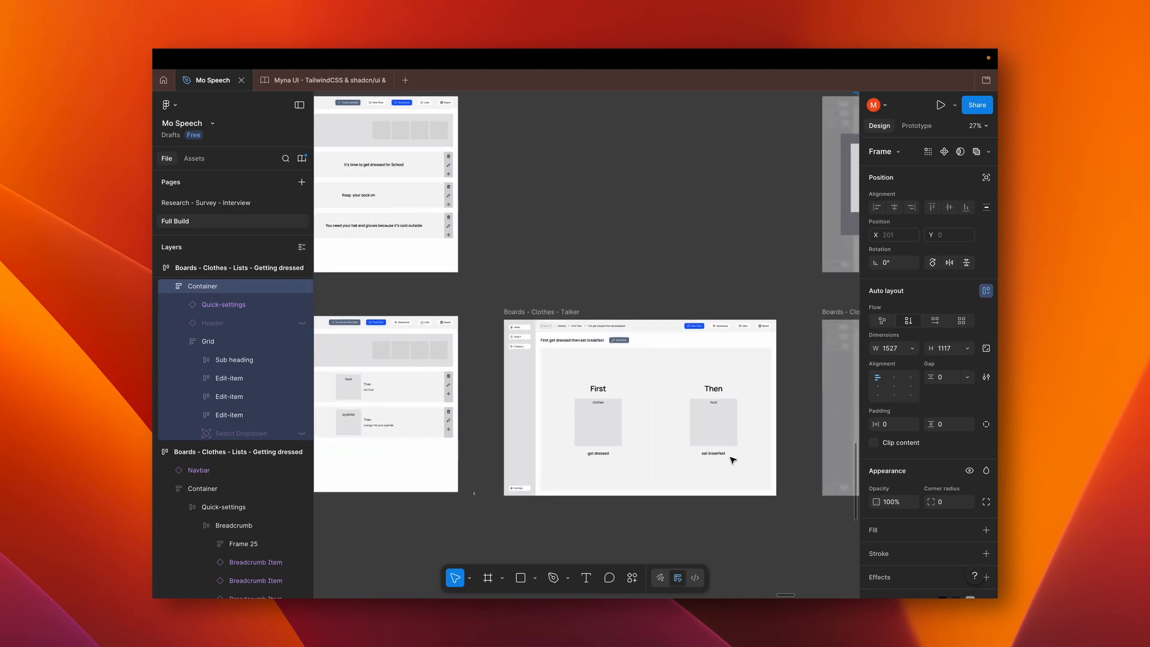
pyautogui.hscroll(-3, 732, 460)
pyautogui.scroll(4, 655, 432)
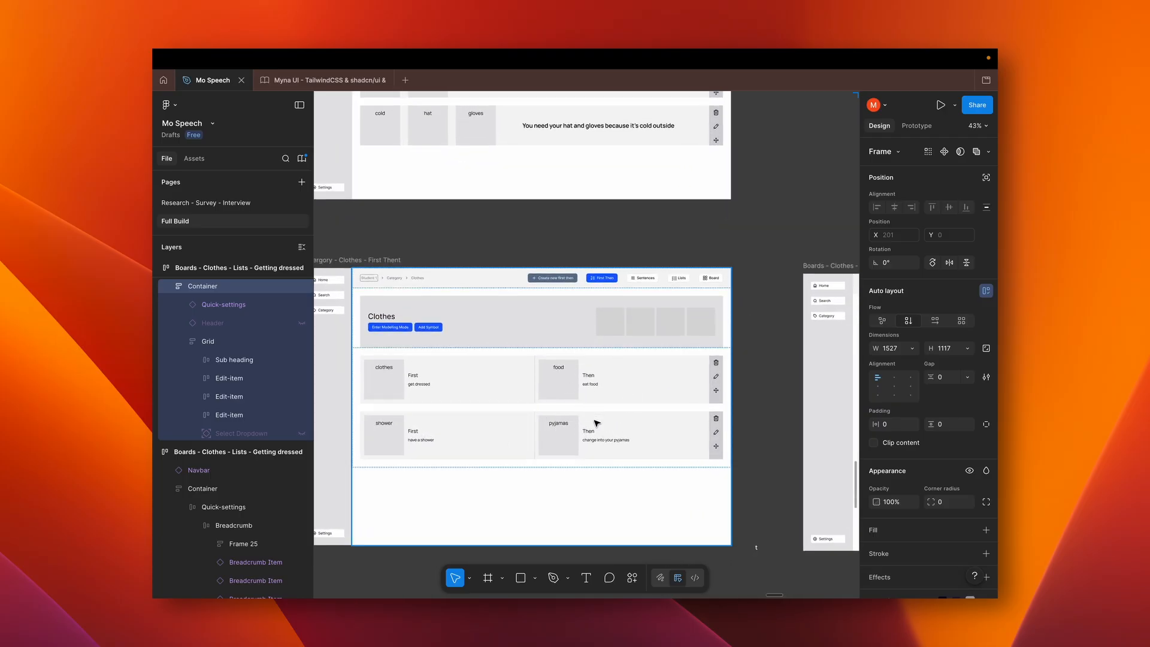
# Examine the Boards - Clothes - Talker popup wireframe that enlarges the First symbol, "get dressed"
pyautogui.hscroll(15, 597, 423)
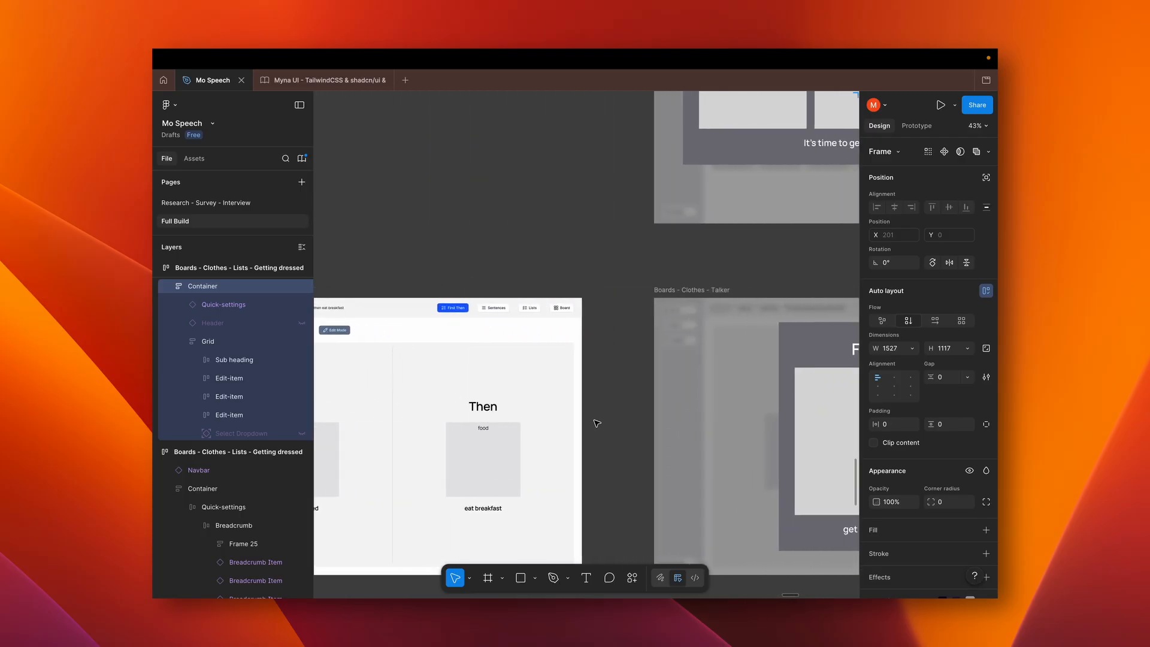
pyautogui.hscroll(8, 597, 423)
pyautogui.scroll(-2, 596, 422)
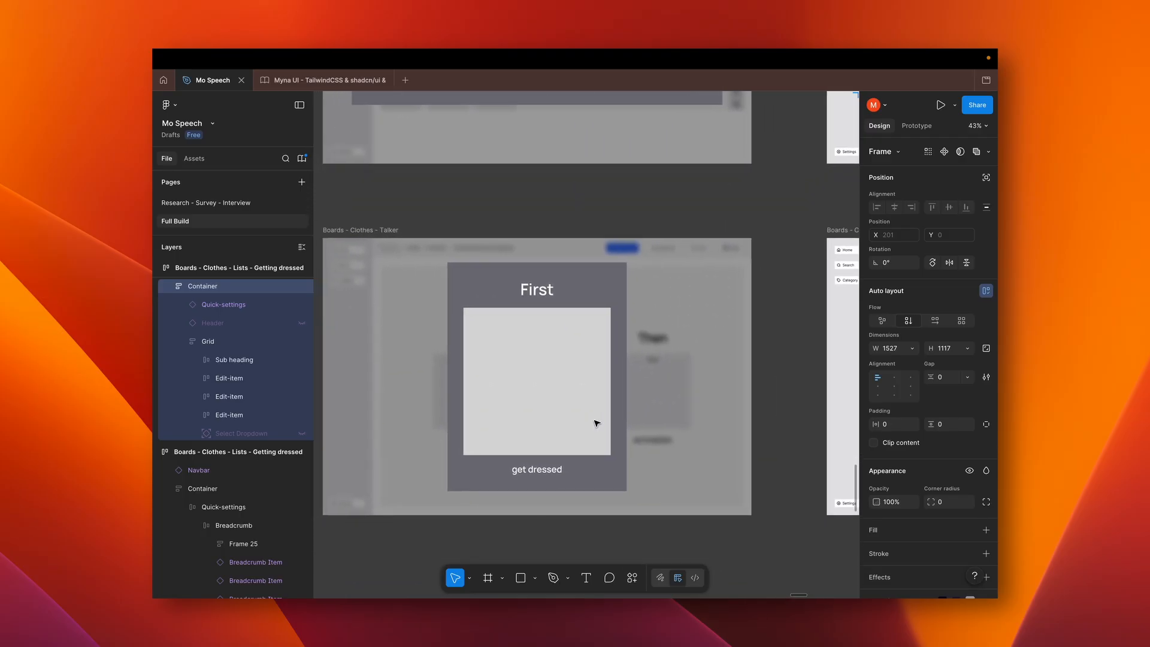
pyautogui.scroll(-4, 596, 422)
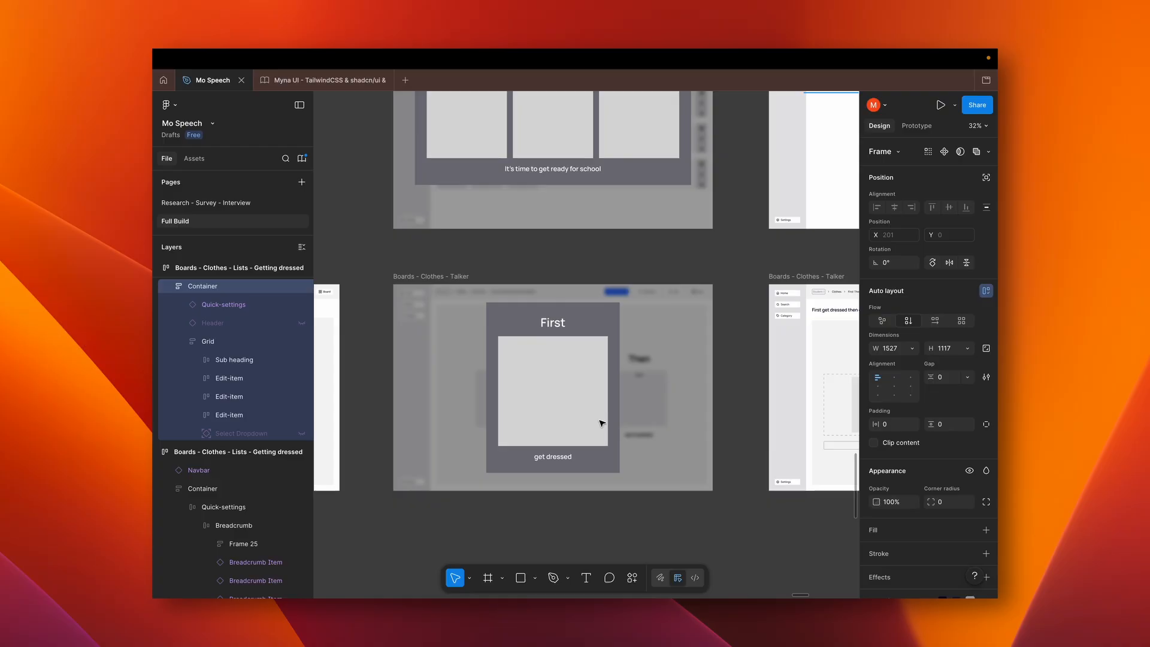
pyautogui.hscroll(10, 602, 423)
pyautogui.scroll(-10, 602, 423)
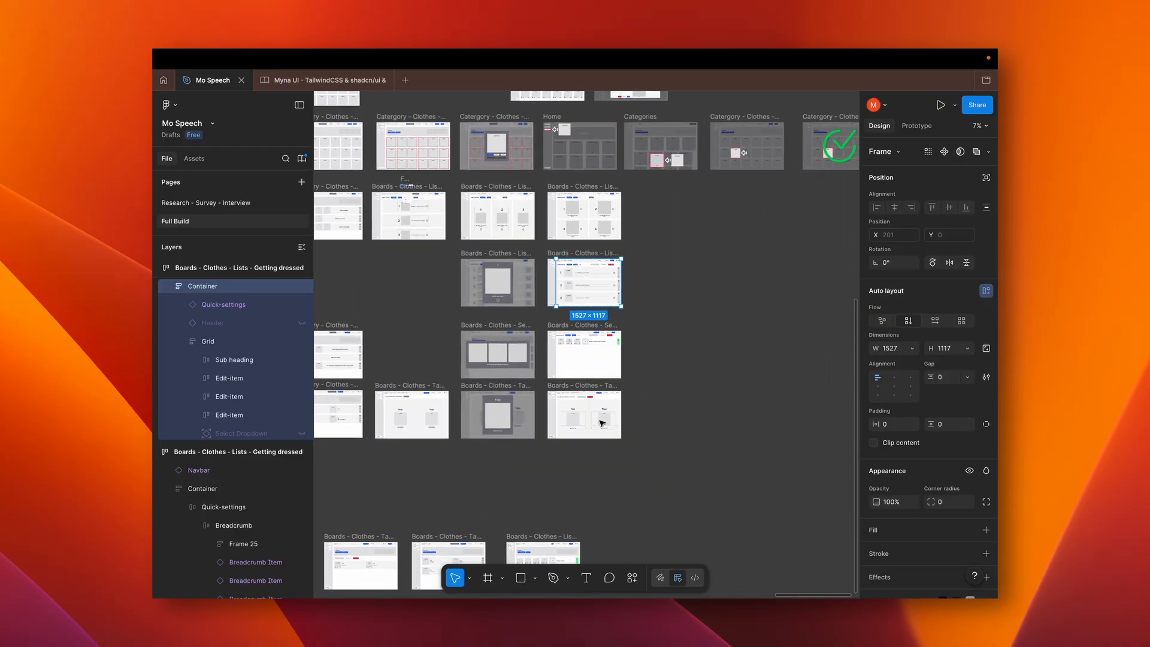
# Return to the Catergory - Clothes - Board - Banner wireframe and examine its banner and symbol grid
pyautogui.scroll(-2, 602, 423)
pyautogui.hscroll(-2, 602, 423)
pyautogui.scroll(10, 602, 424)
pyautogui.hscroll(-8, 602, 424)
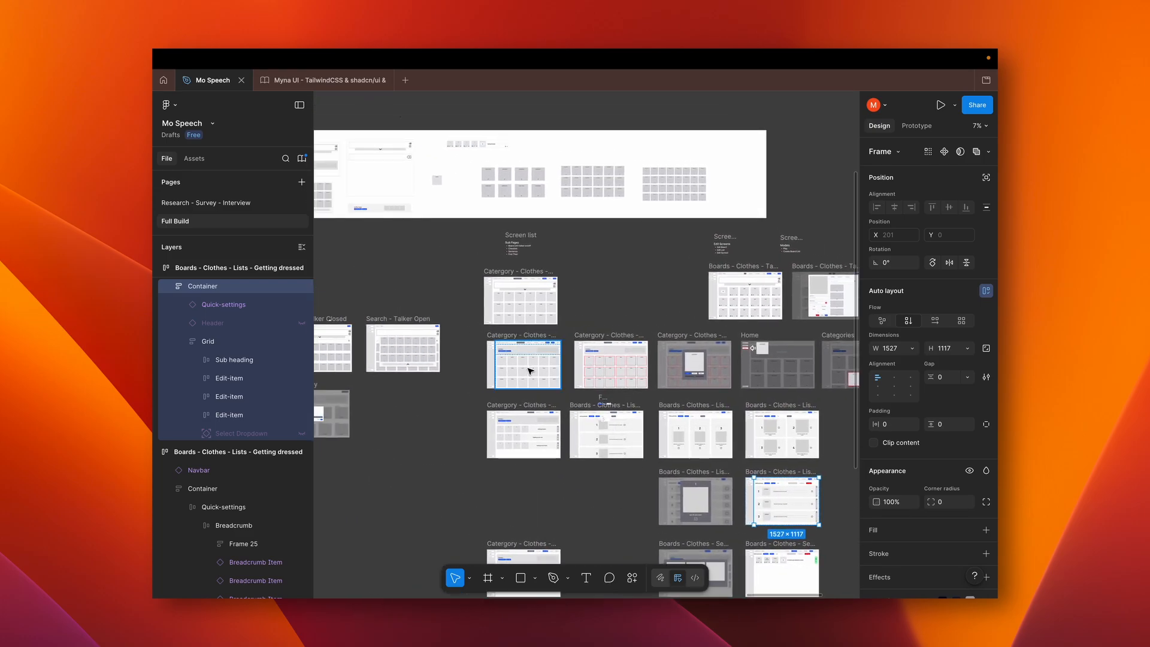
pyautogui.scroll(10, 530, 370)
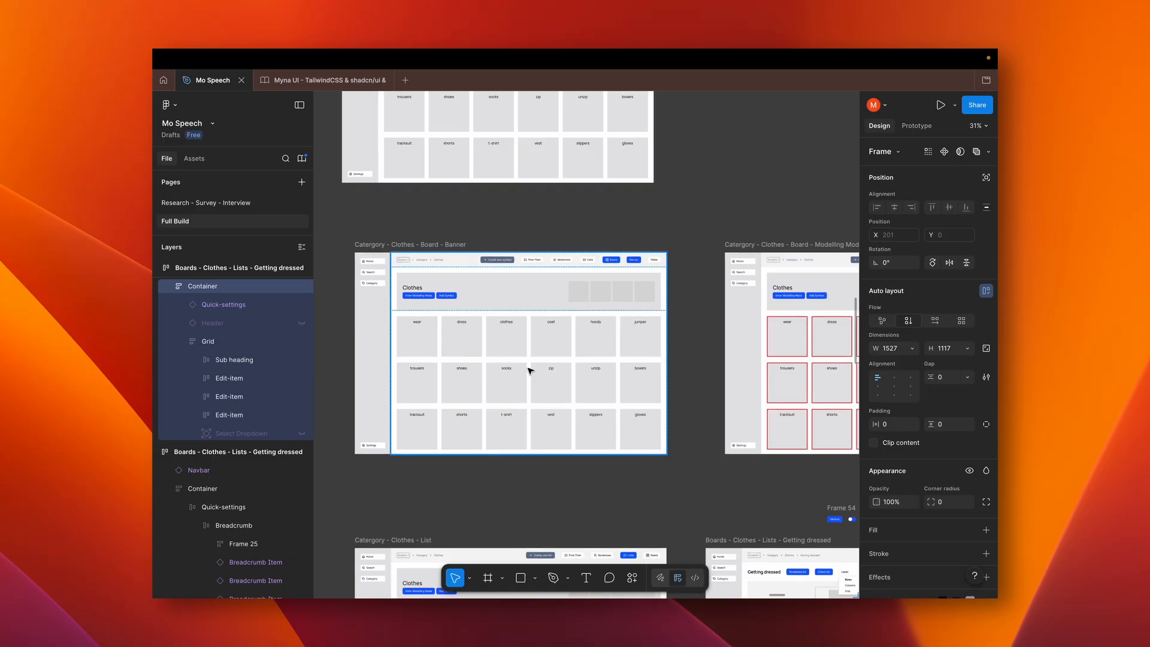
pyautogui.scroll(3, 512, 332)
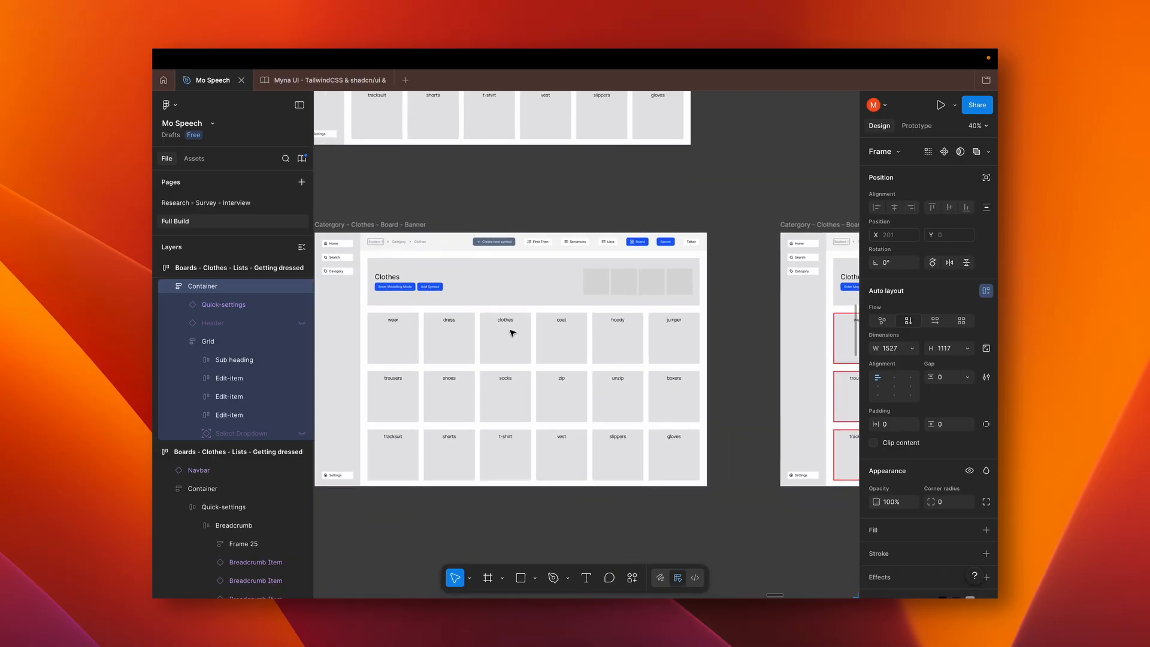
pyautogui.scroll(-1, 512, 333)
pyautogui.hscroll(-1, 512, 333)
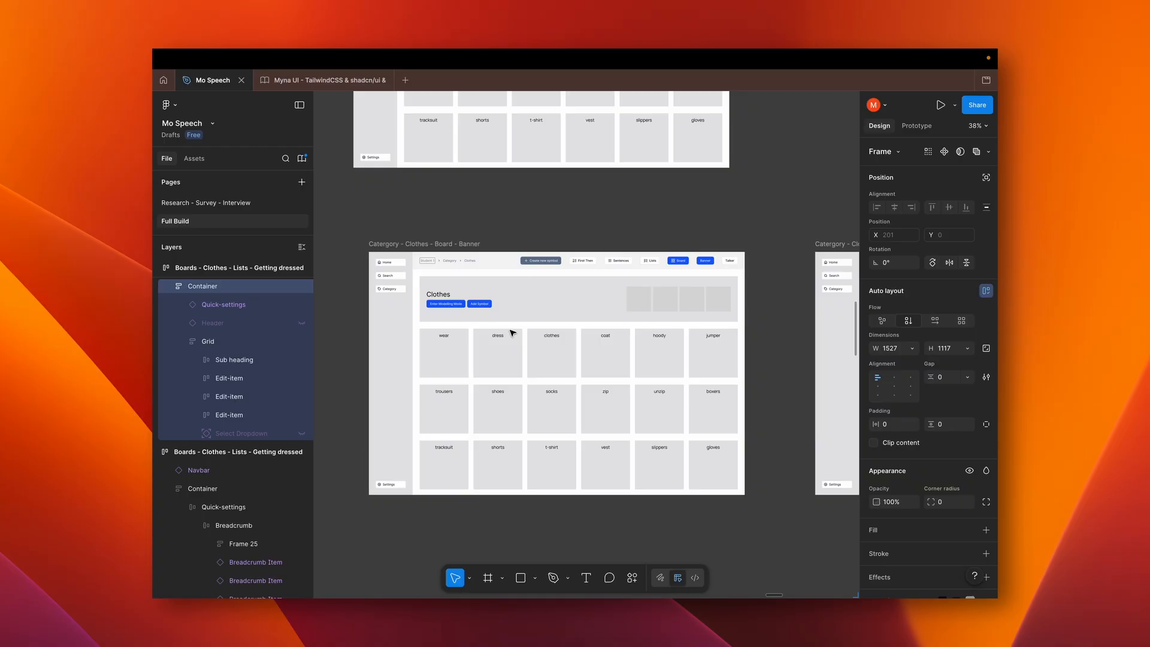
# Switch to Chrome, open the Mo Speech website's home page and view its app preview
pyautogui.press('super+Tab')
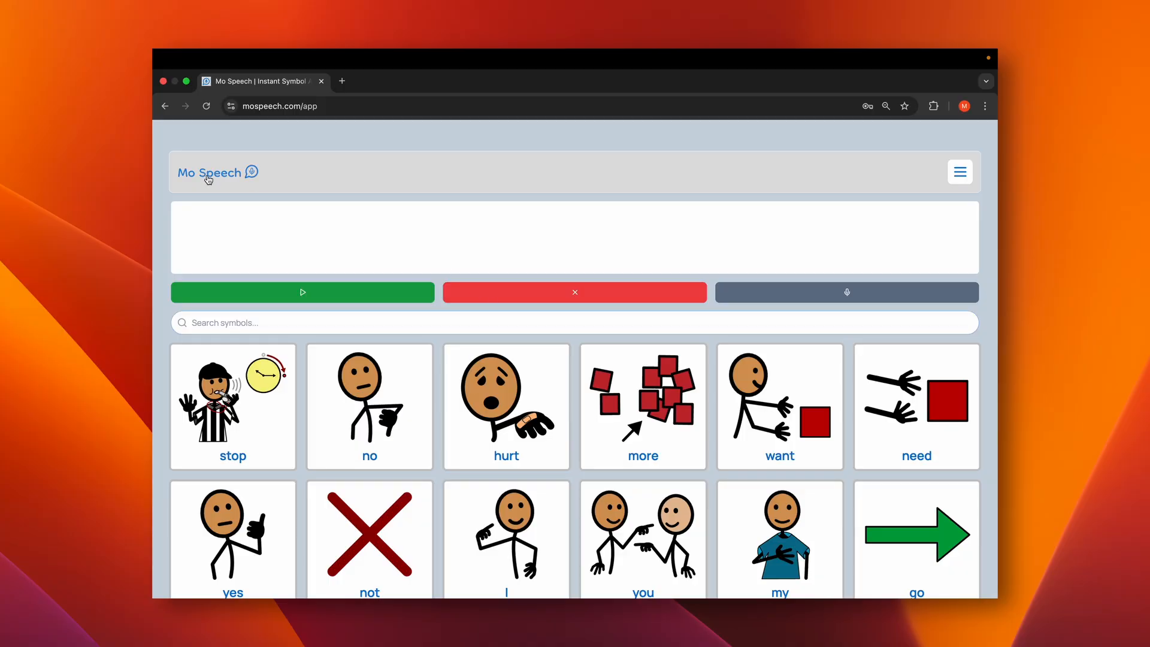
pyautogui.click(208, 175)
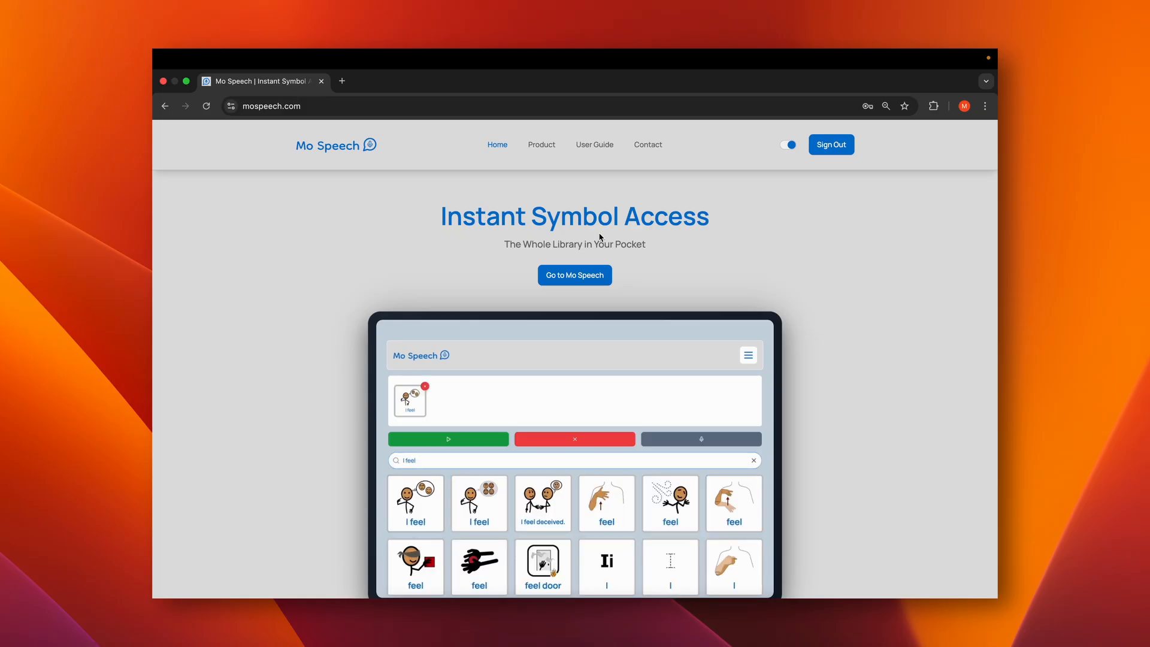
pyautogui.scroll(-1, 599, 238)
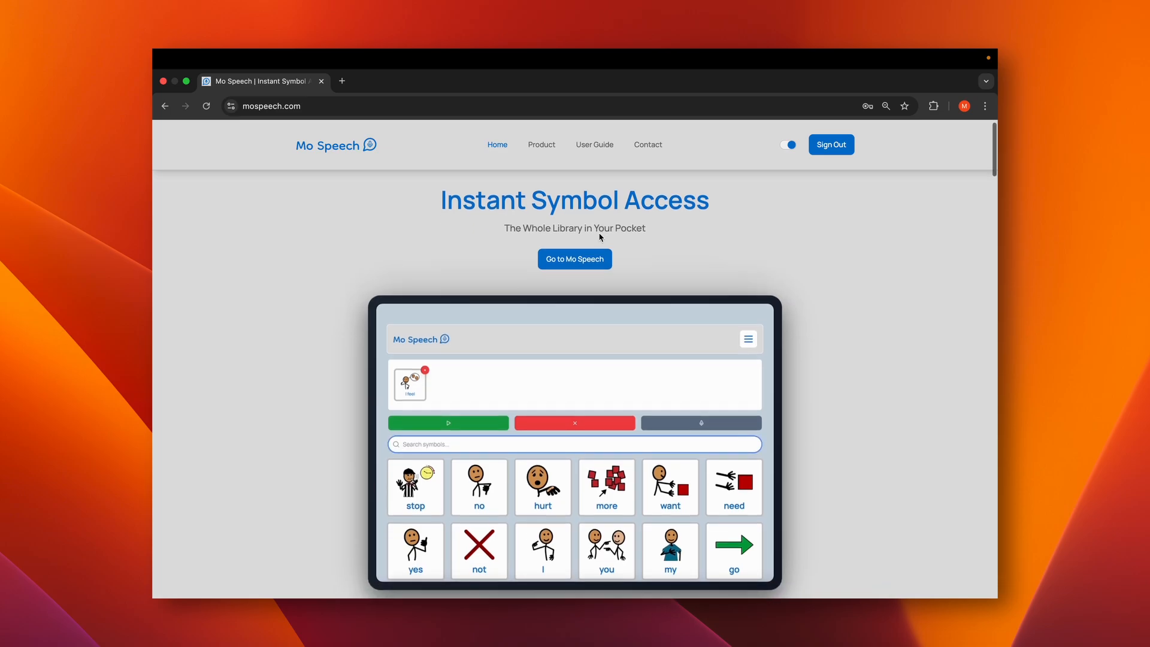
# Switch back to Figma and compare the Clothes board's Banner wireframe with its Modelling Mode version
pyautogui.press('super+Tab')
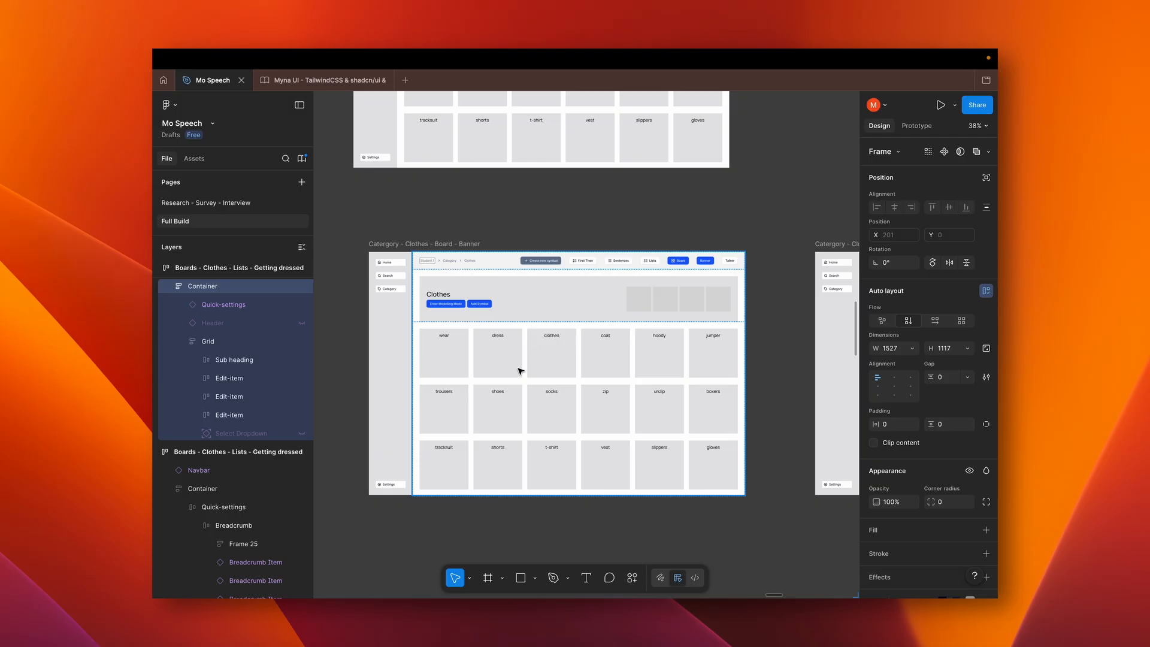
pyautogui.hscroll(7, 520, 371)
pyautogui.hscroll(1, 520, 371)
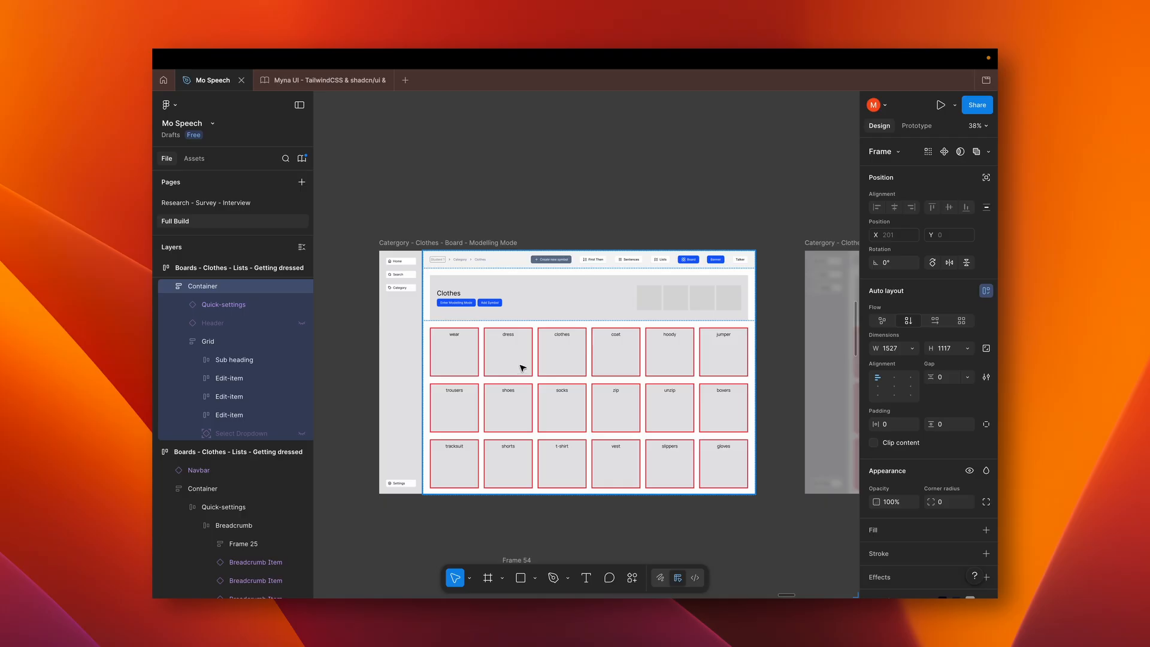
pyautogui.hscroll(-5, 549, 386)
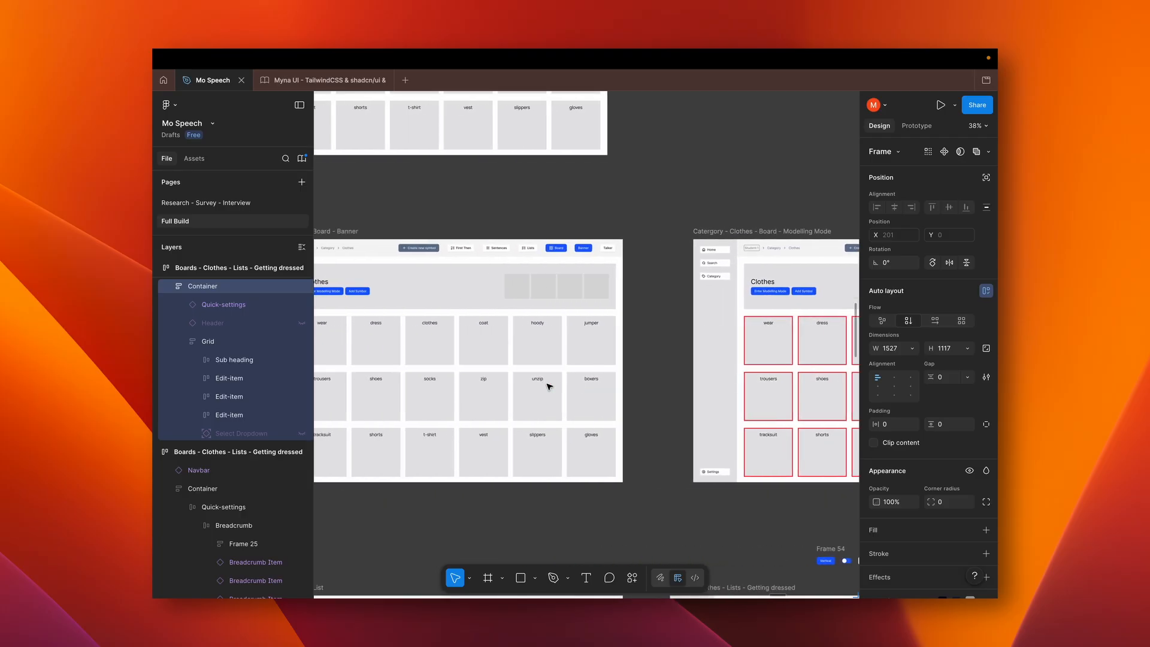
pyautogui.hscroll(-2, 548, 387)
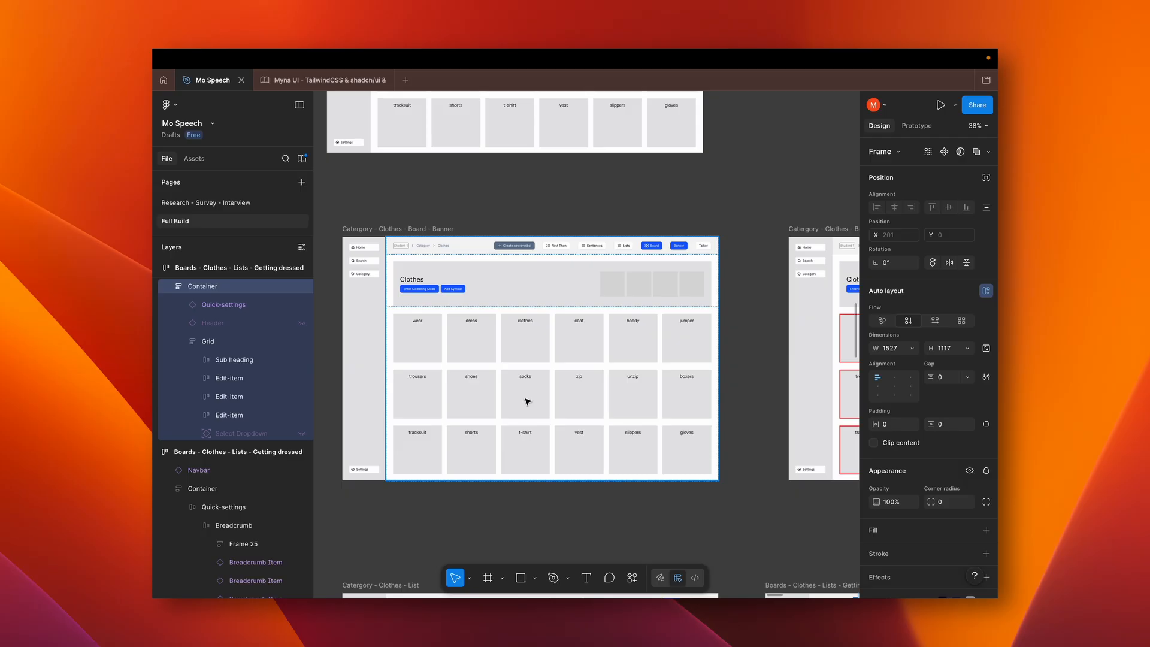
# Examine the Modelling Mode board and its symbol popup with the student choices and Model option
pyautogui.hscroll(6, 528, 401)
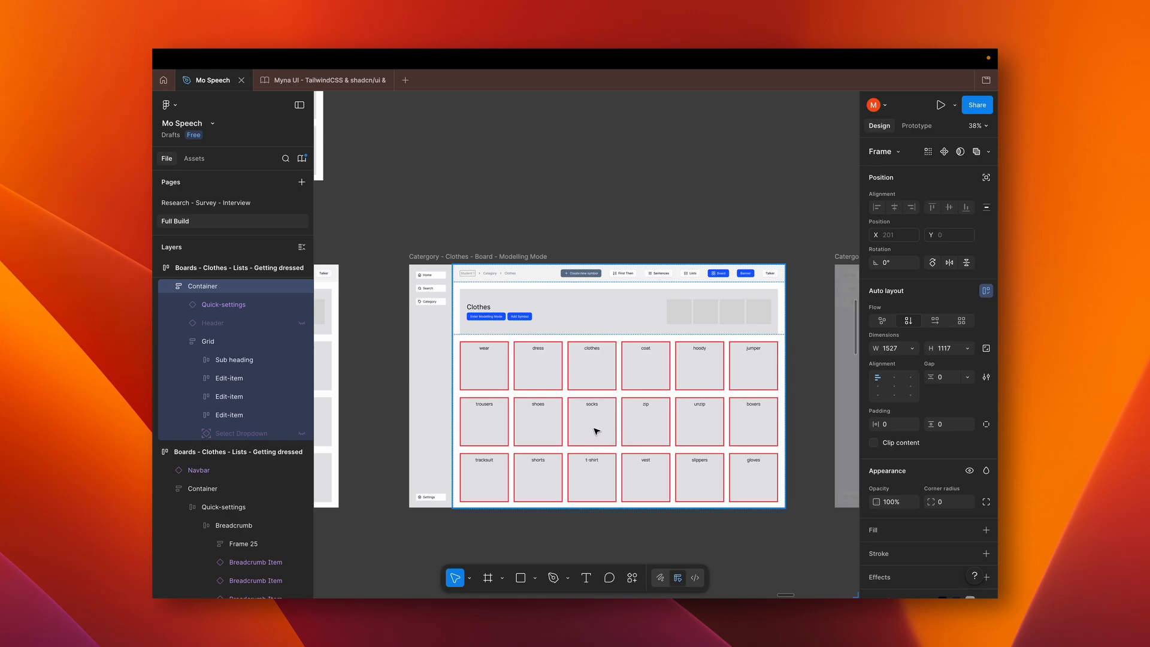
pyautogui.hscroll(10, 594, 427)
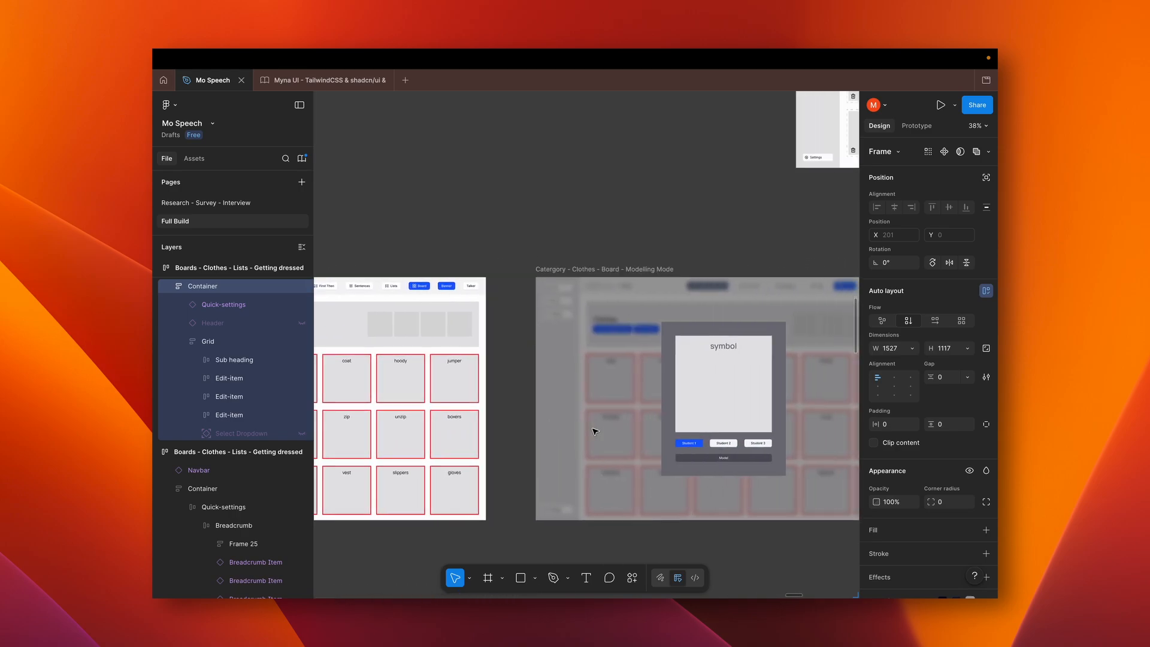
pyautogui.hscroll(2, 594, 431)
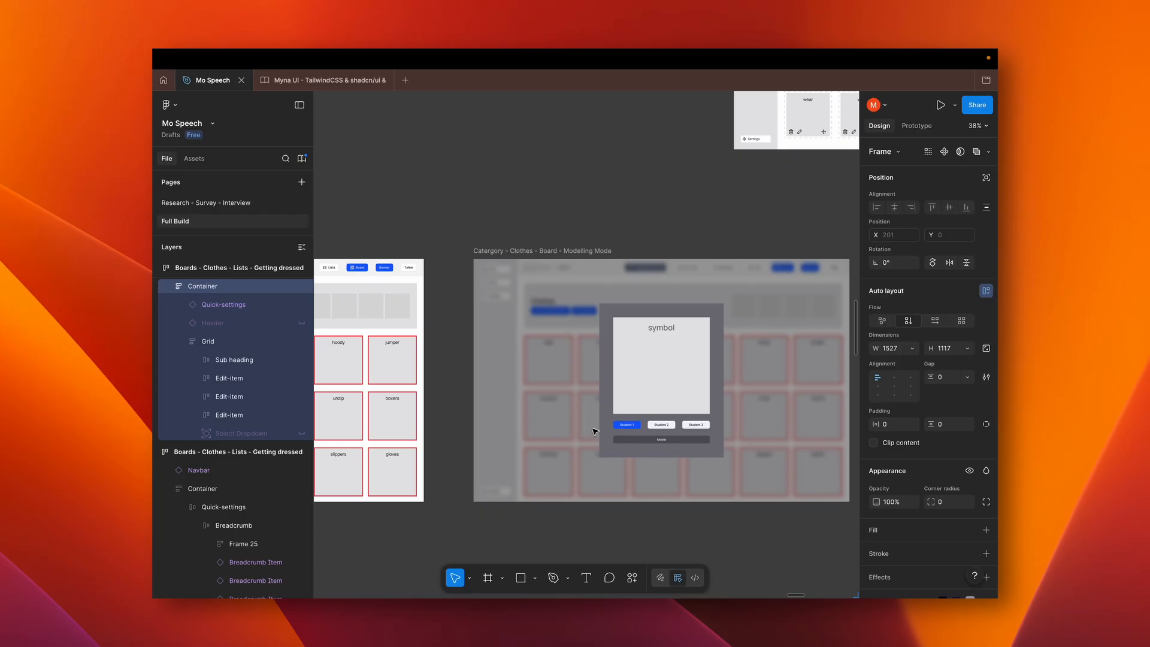
pyautogui.hscroll(2, 672, 375)
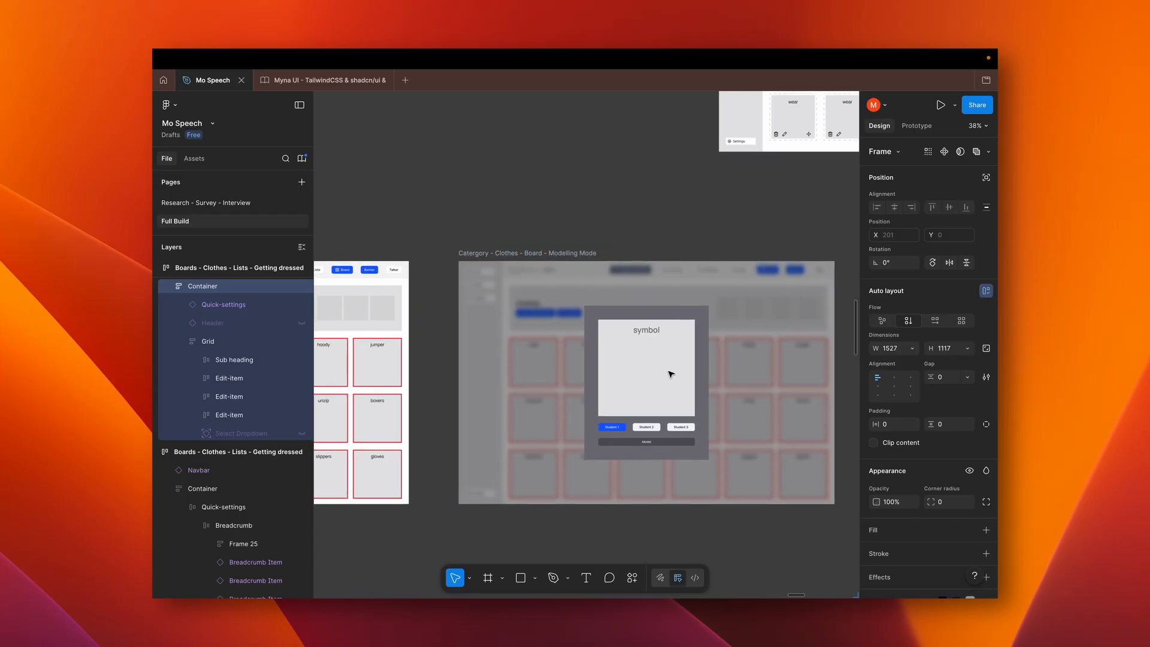
pyautogui.scroll(5, 670, 373)
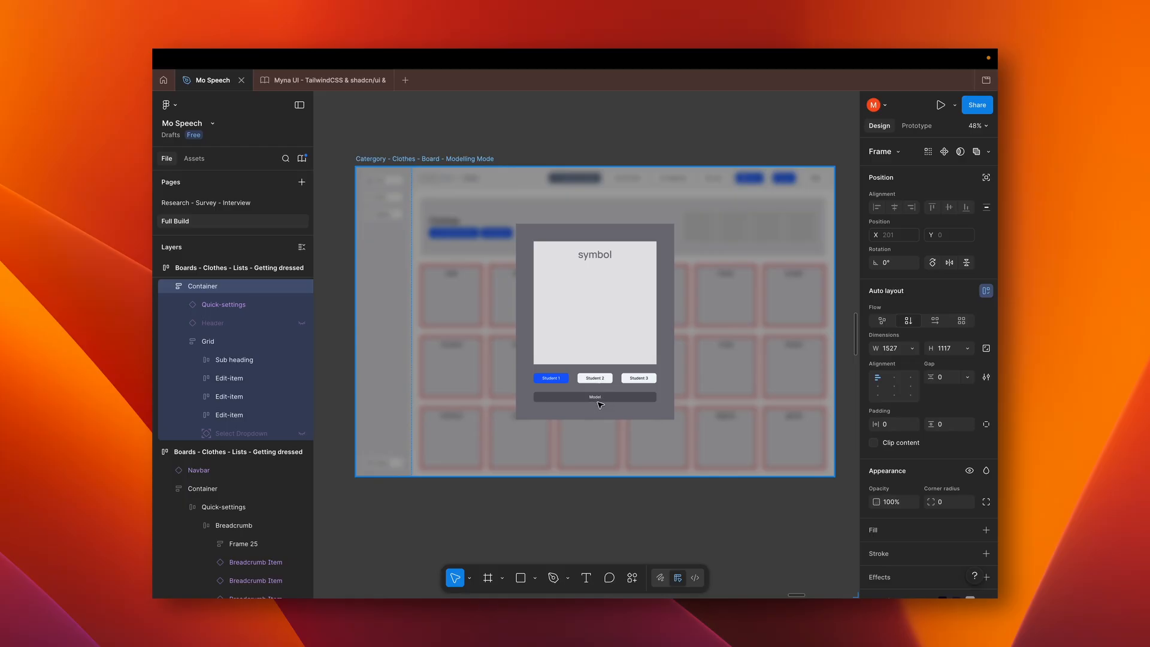
# Examine the dimmed Home and Categories wireframes that guide the student to the modelled symbol with highlights and arrows
pyautogui.scroll(-3, 604, 404)
pyautogui.hscroll(10, 608, 403)
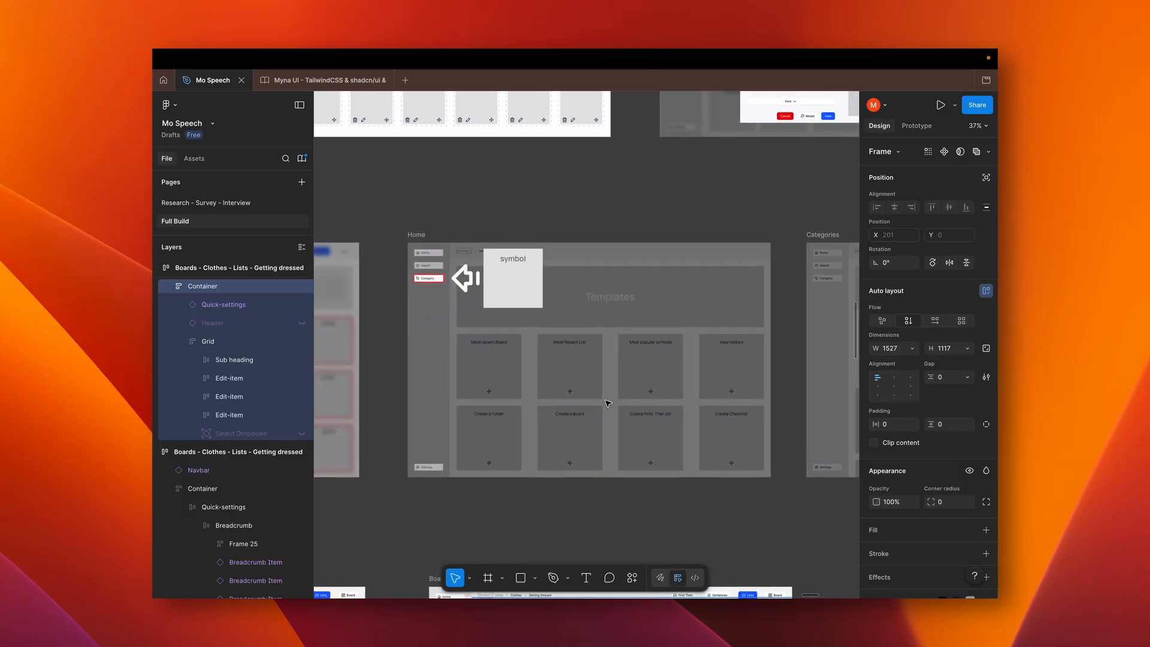
pyautogui.scroll(1, 608, 403)
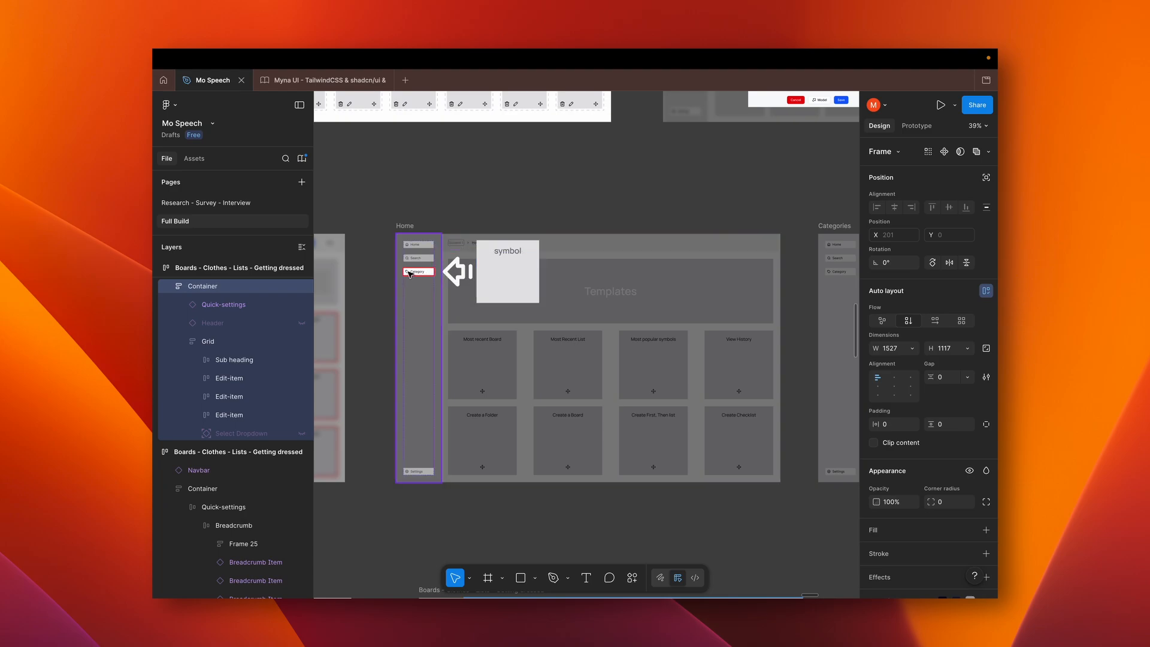
pyautogui.hscroll(10, 415, 277)
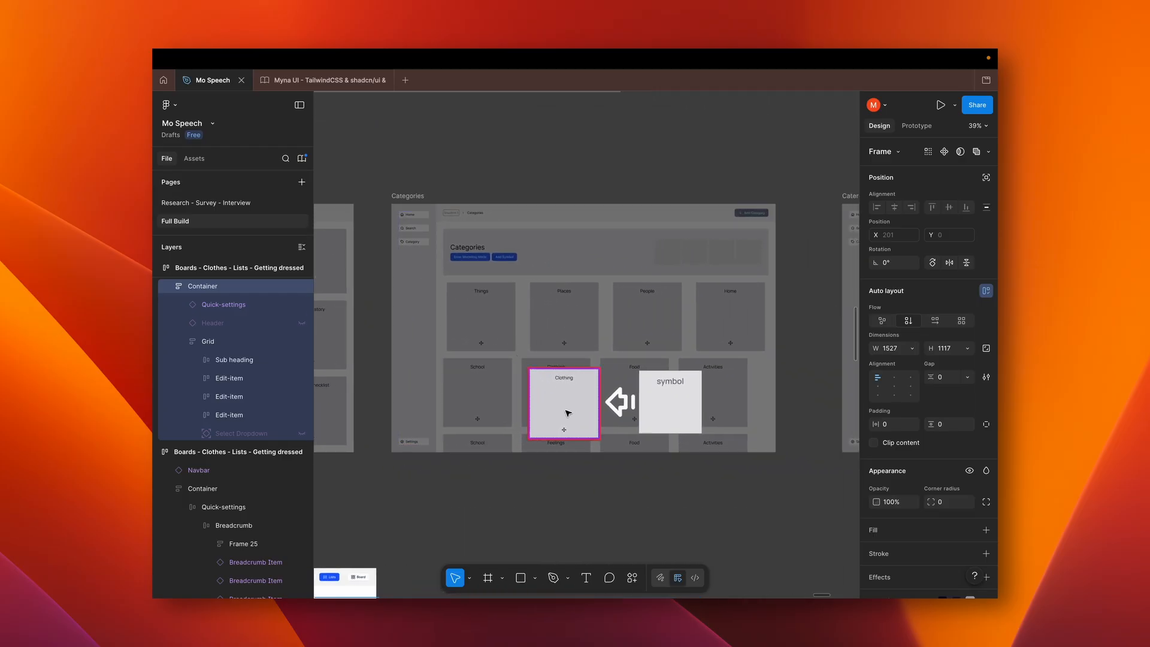
# Select the highlighted Clothing Home-block, its arrow and the Symbol in the Categories wireframe and move them together onto the grid's Clothing tile
pyautogui.click(566, 414)
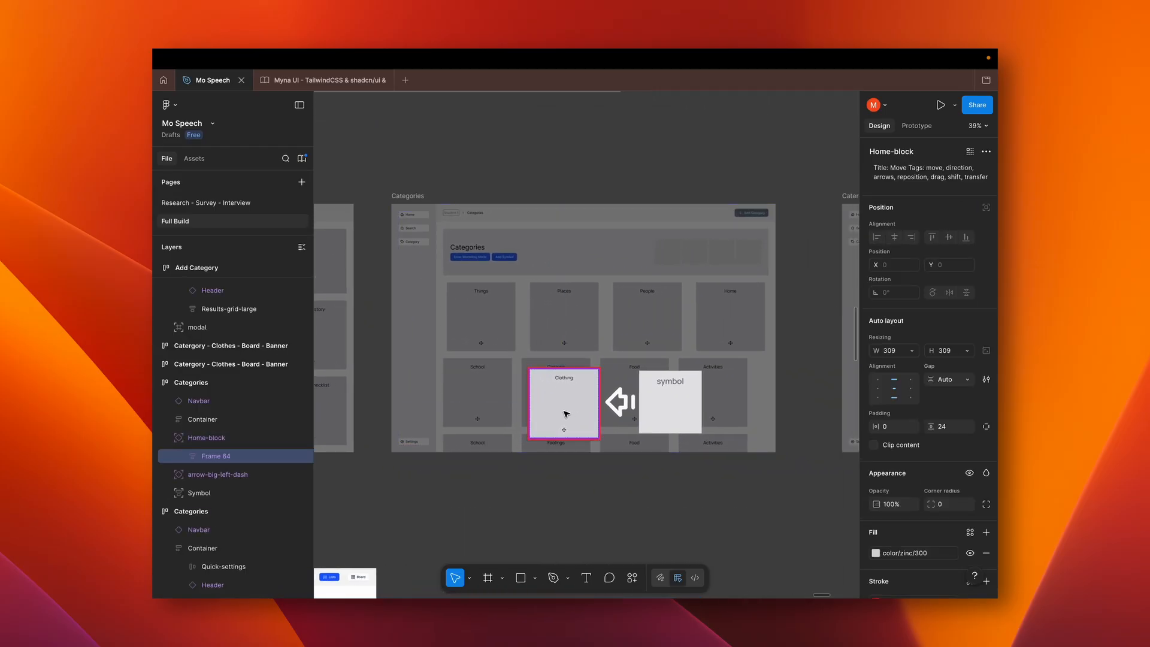
pyautogui.click(203, 439)
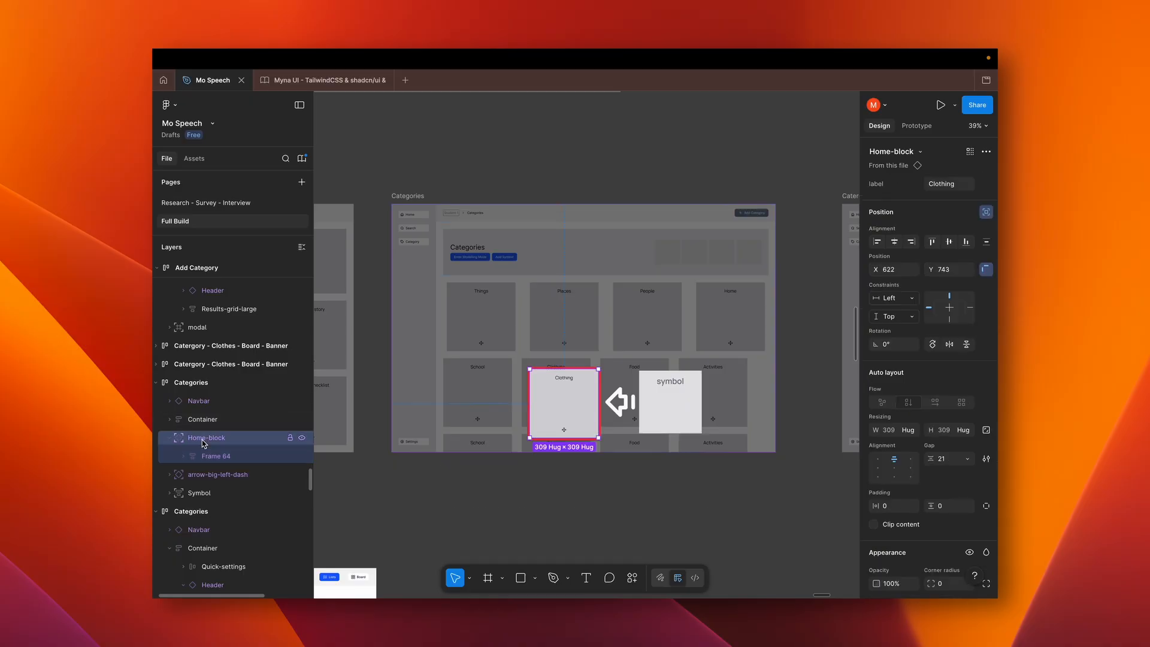
pyautogui.keyDown('shift'); pyautogui.click(193, 495); pyautogui.keyUp('shift')
pyautogui.moveTo(569, 406); pyautogui.dragTo(562, 395)
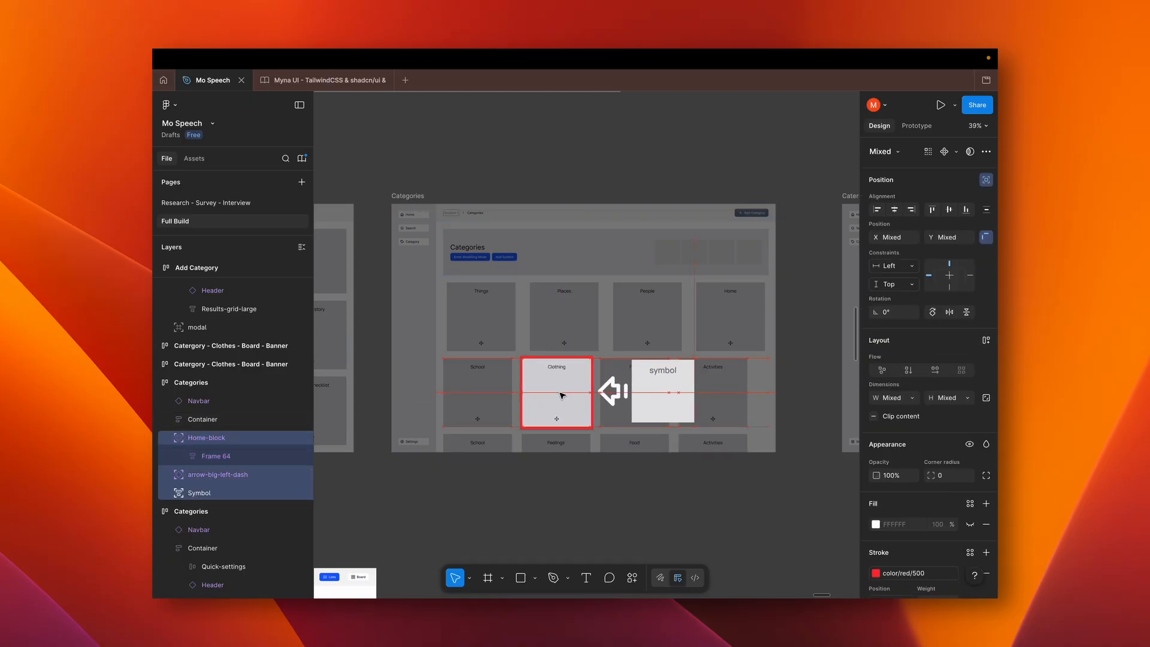
# Examine the last Modelling Mode wireframes, the Clothes board pointing to the shoes symbol and the completion screen with the green check circle
pyautogui.hscroll(10, 561, 395)
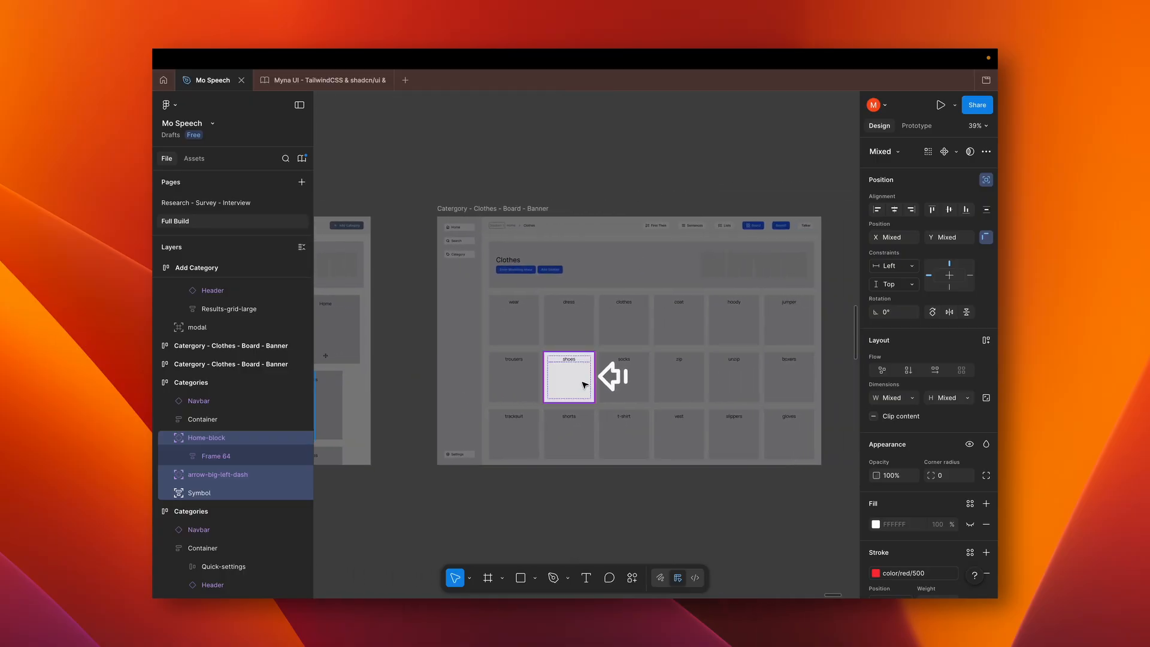
pyautogui.hscroll(-6, 643, 392)
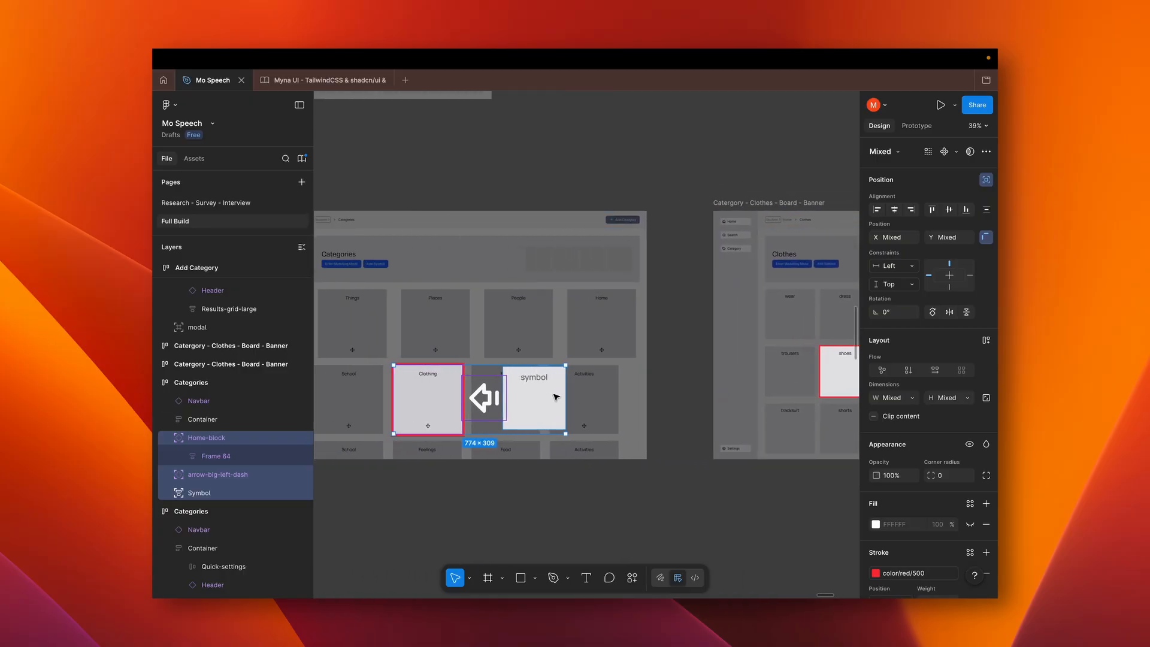
pyautogui.hscroll(3, 568, 411)
pyautogui.hscroll(5, 567, 411)
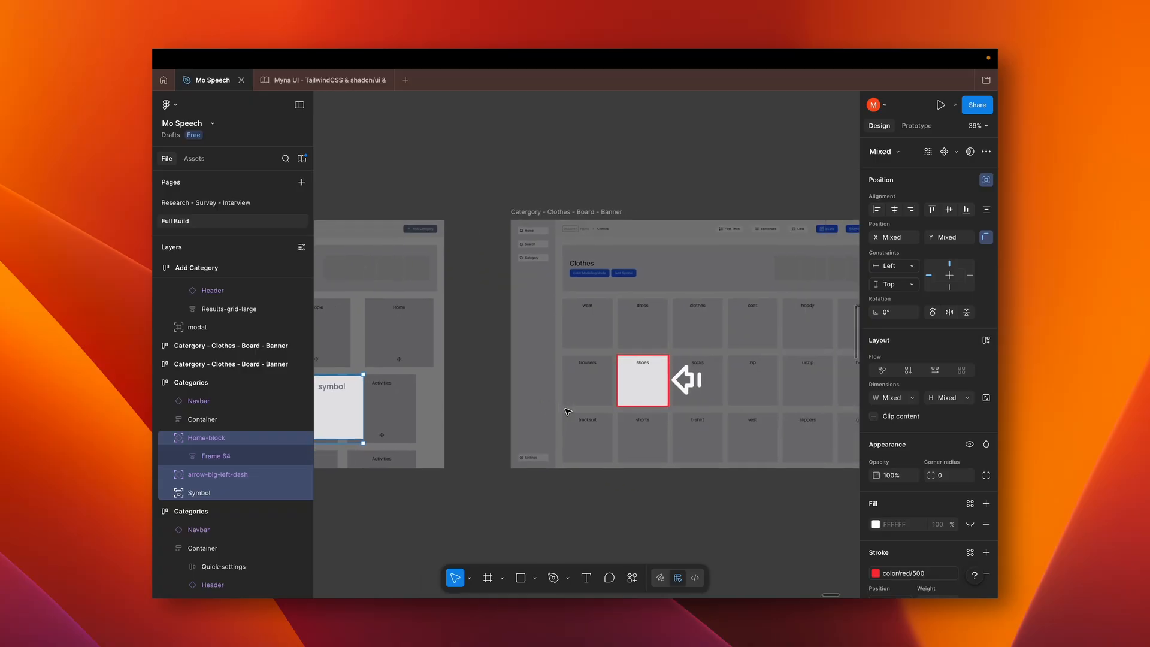
pyautogui.scroll(-1, 568, 411)
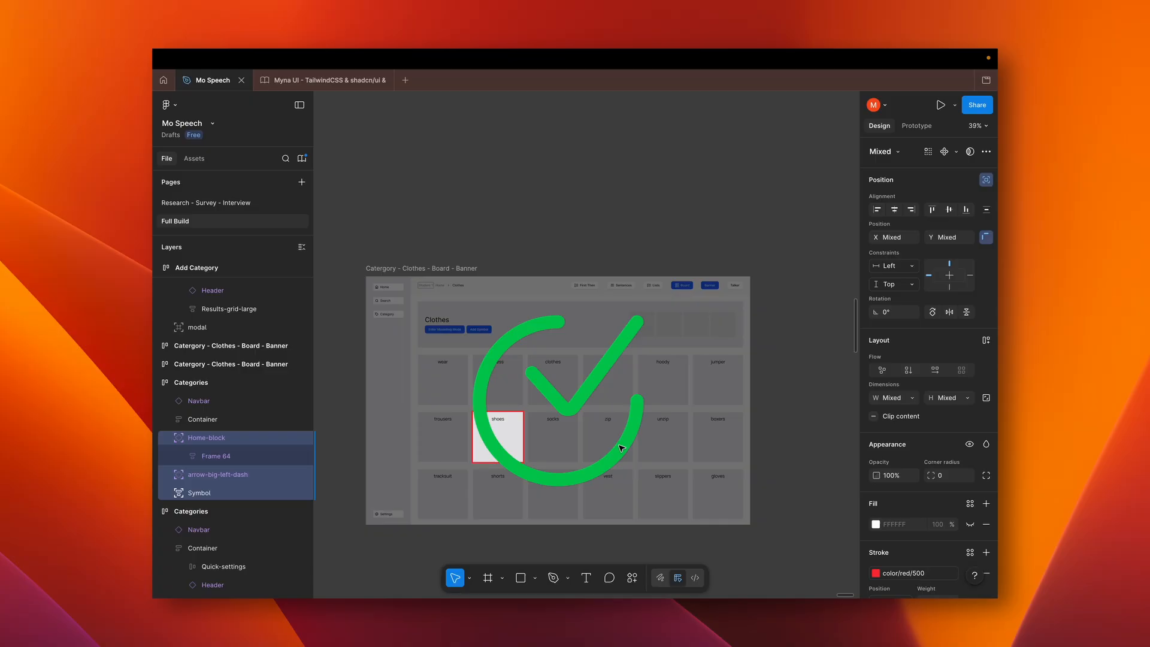
pyautogui.click(631, 445)
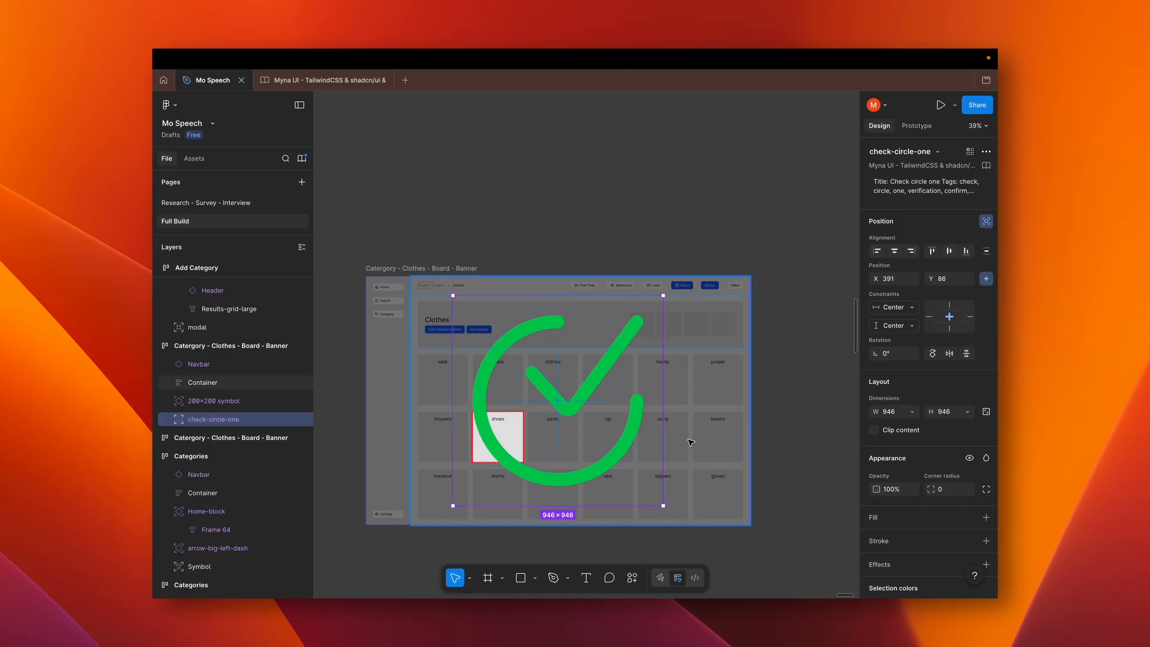
pyautogui.click(798, 453)
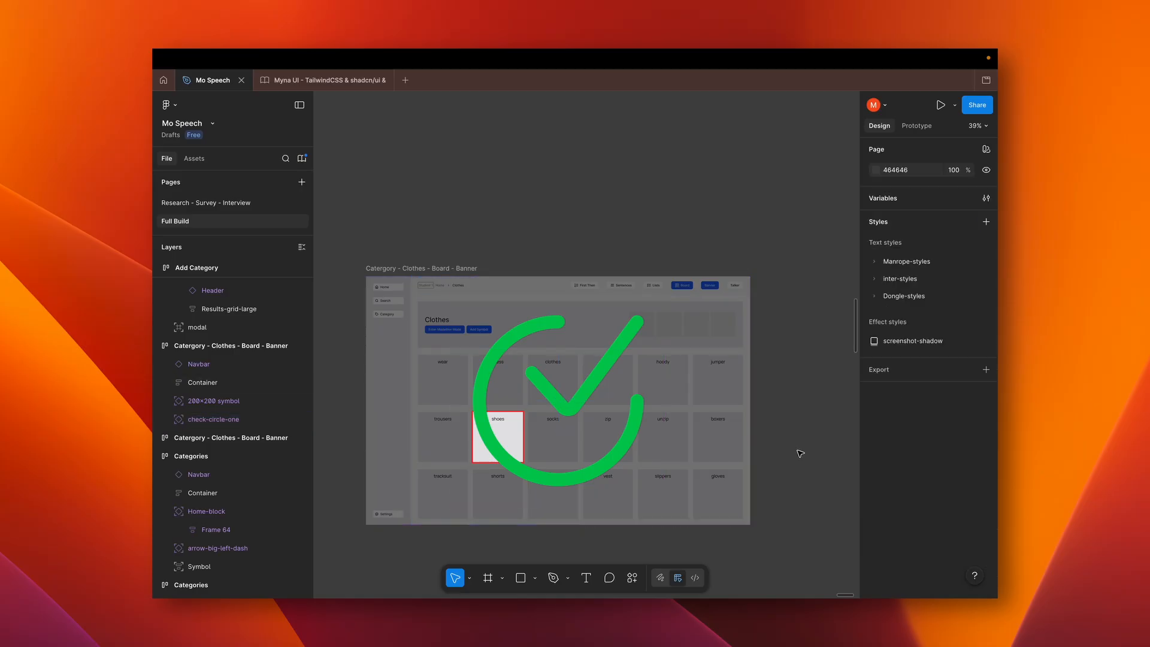
pyautogui.scroll(-5, 800, 453)
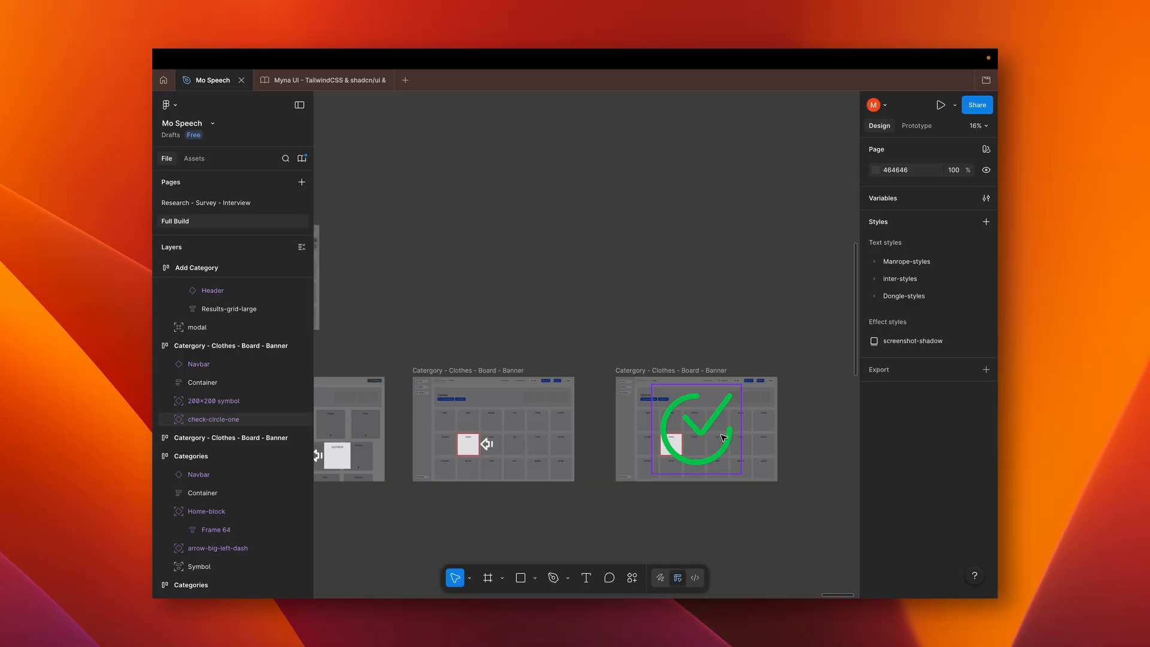
pyautogui.scroll(3, 723, 437)
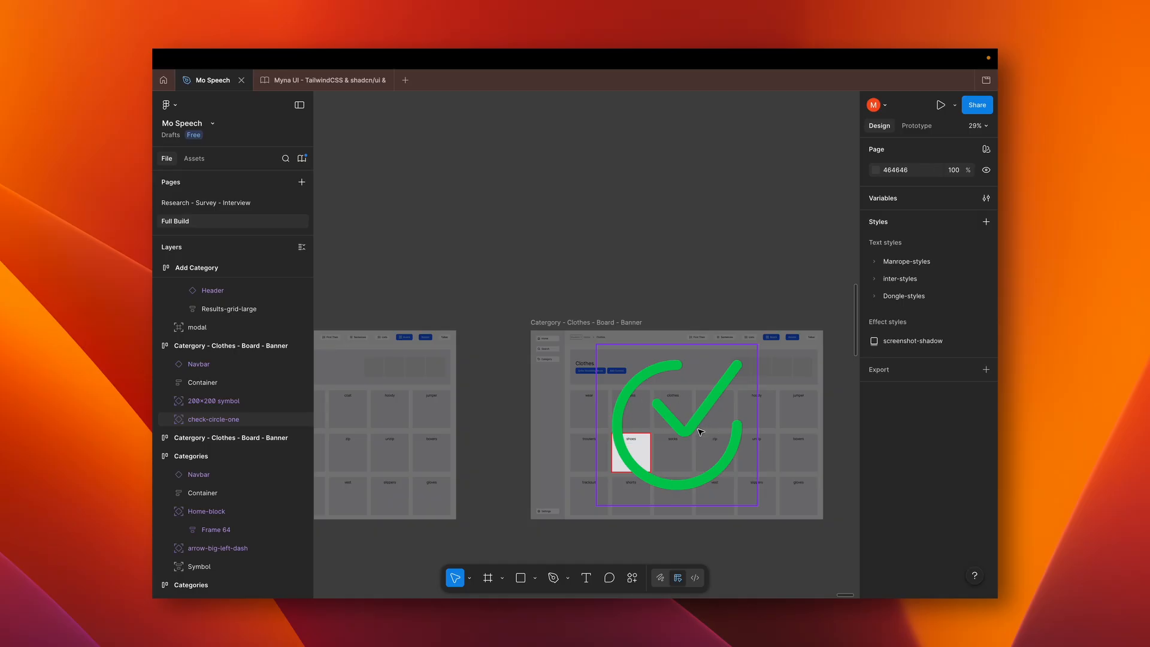
pyautogui.scroll(-3, 700, 431)
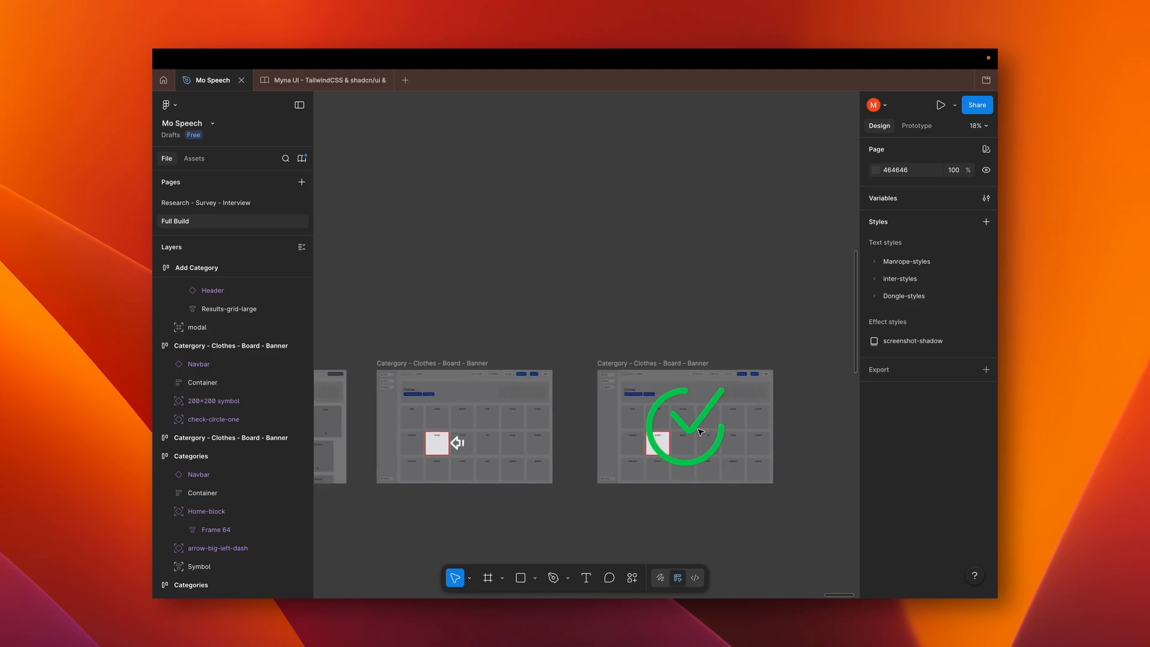
# Review the whole Modelling Mode sequence again, from the symbol popup through the Home, Categories and Clothes board wireframes
pyautogui.hscroll(-5, 701, 431)
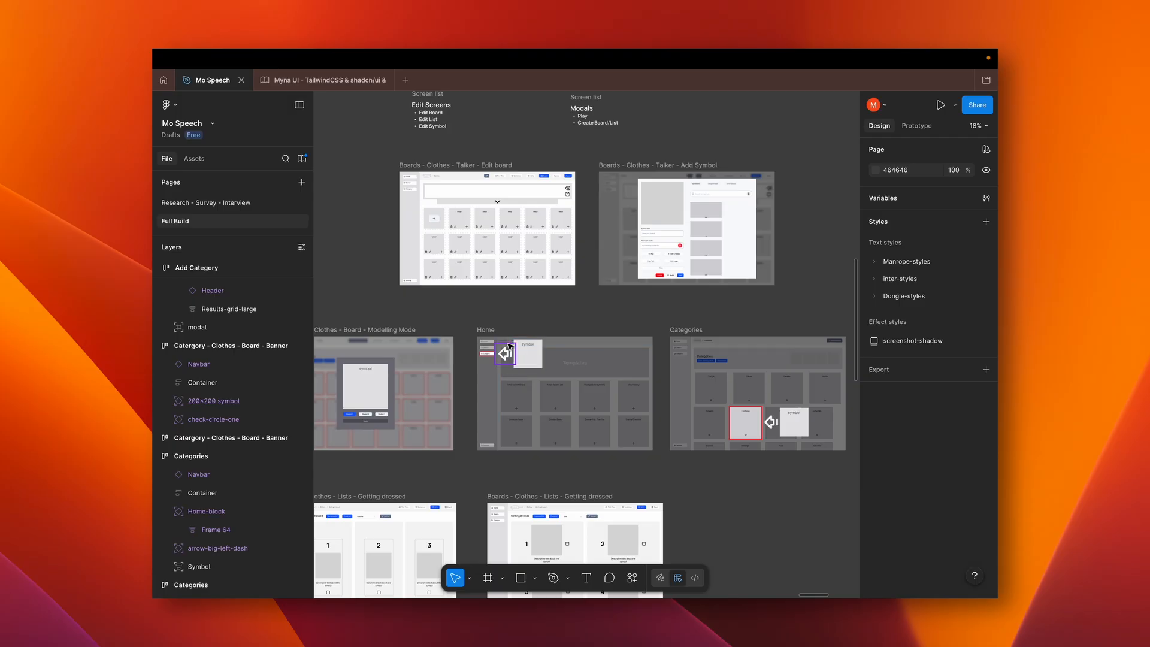
pyautogui.hscroll(4, 659, 422)
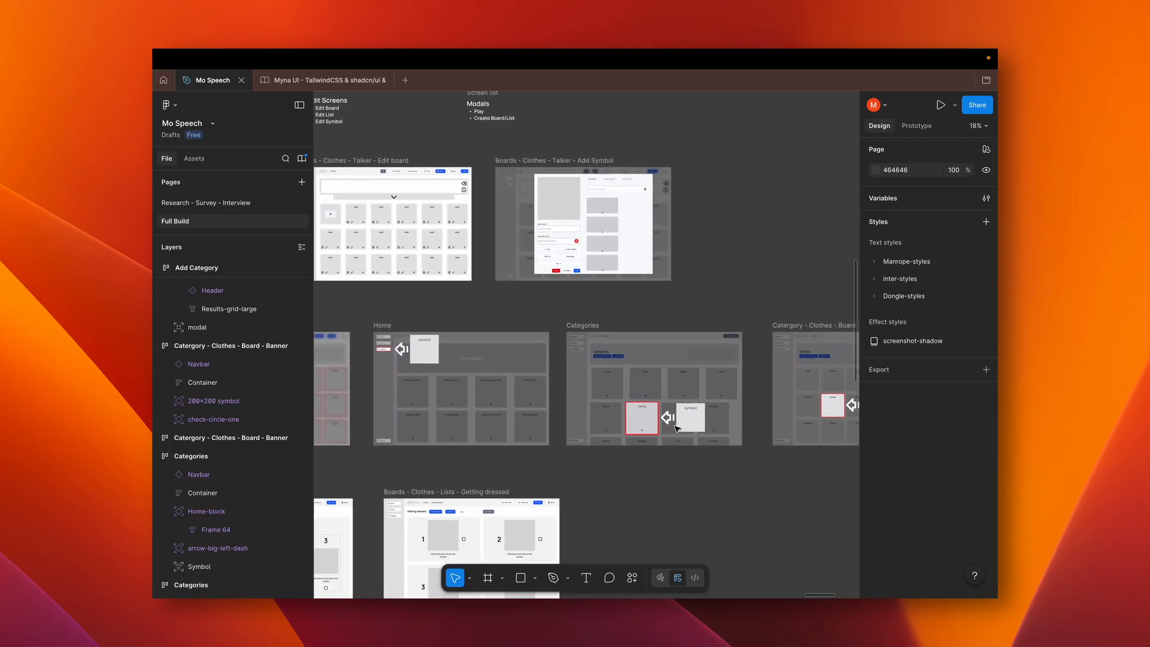
pyautogui.hscroll(6, 659, 422)
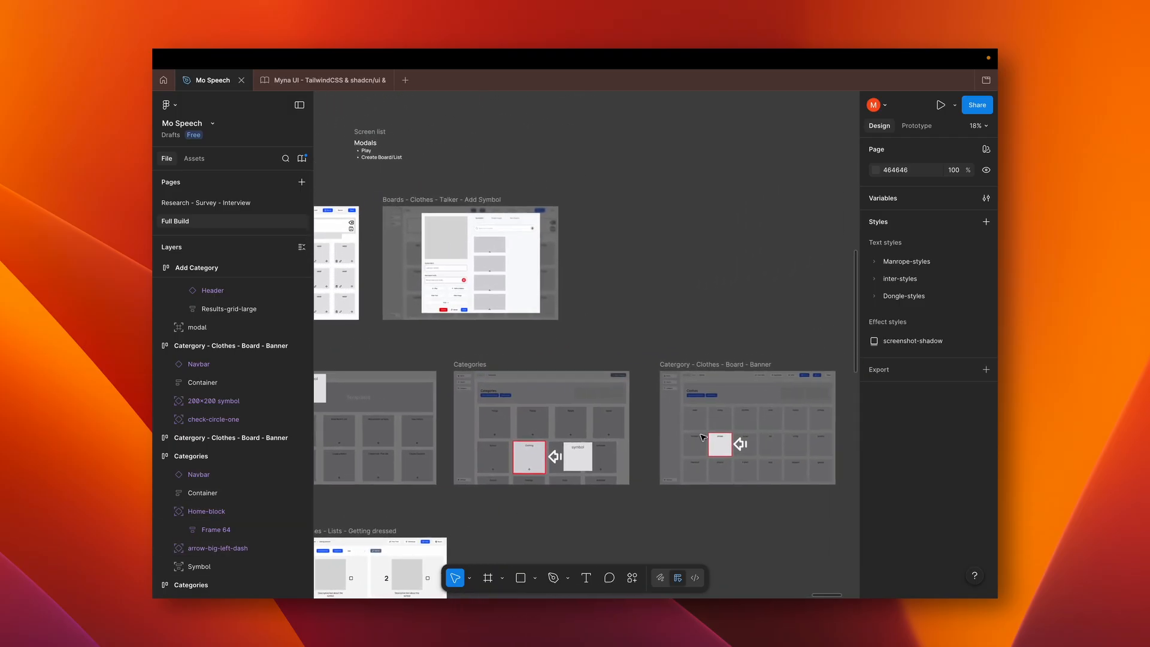
pyautogui.hscroll(7, 703, 436)
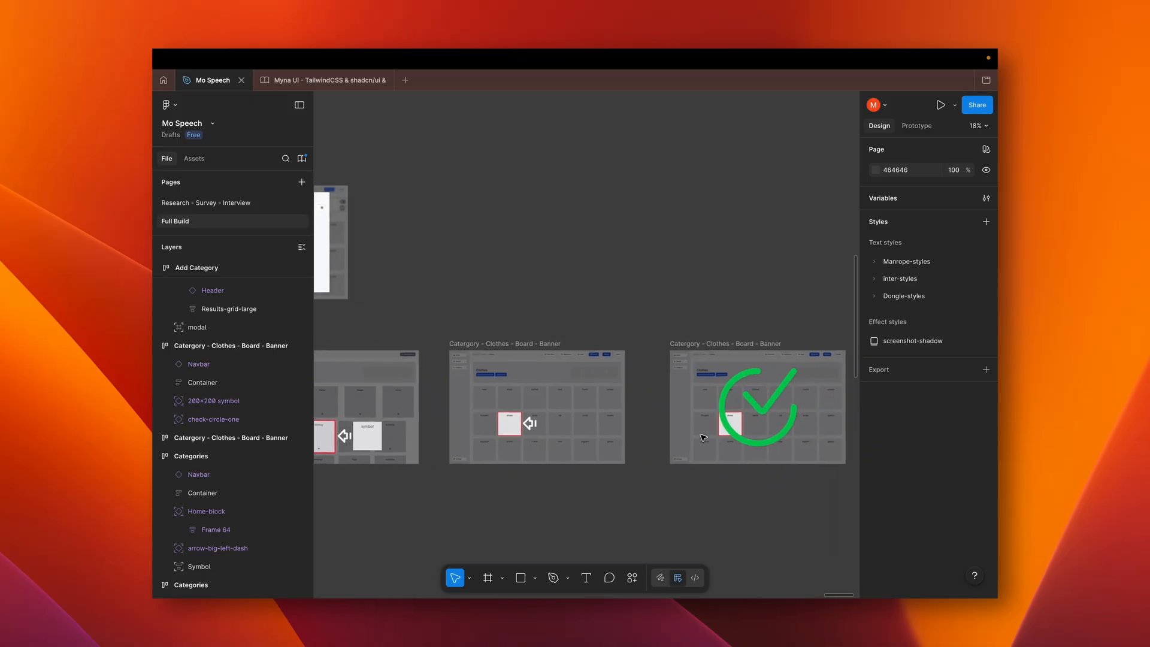
pyautogui.hscroll(3, 703, 437)
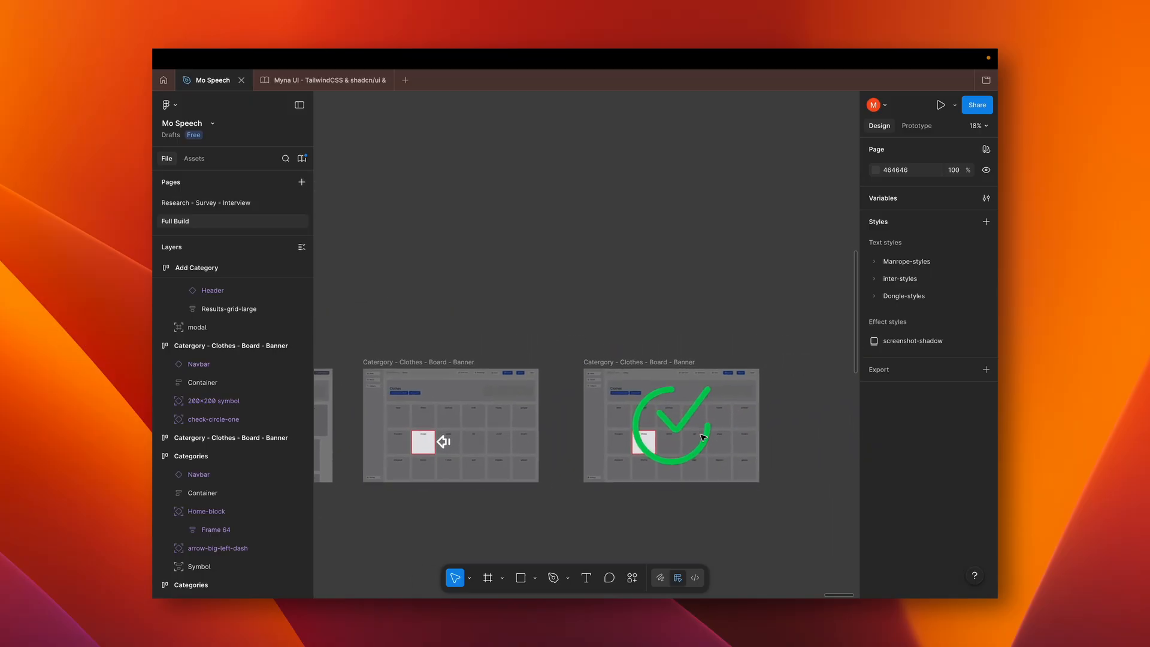
pyautogui.hscroll(-12, 703, 437)
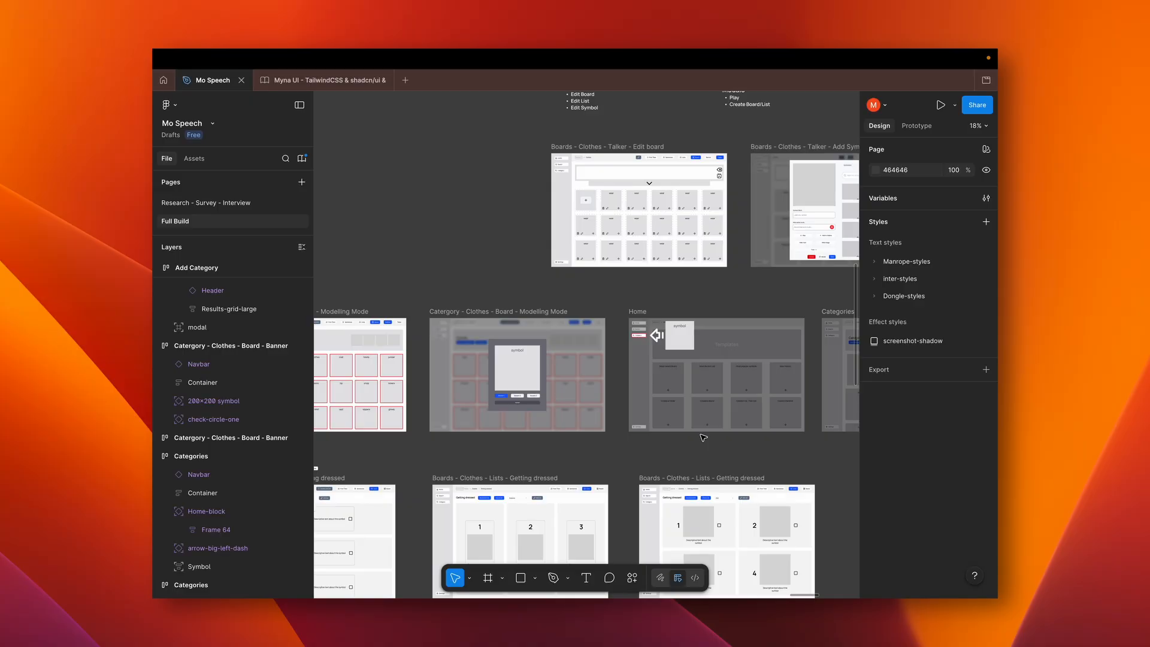
pyautogui.hscroll(2, 703, 437)
pyautogui.hscroll(-4, 703, 438)
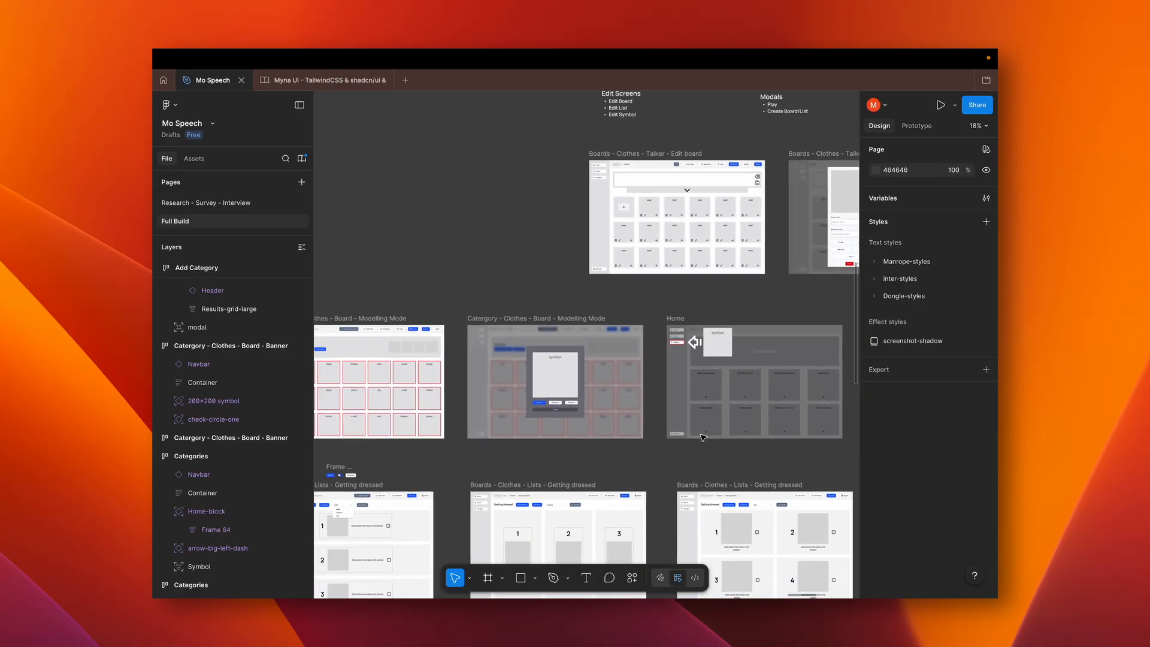
# Go to the Settings wireframe and examine its Default Symbol Display, Grid, Navbar and Voice sections
pyautogui.scroll(-3, 705, 436)
pyautogui.scroll(-4, 704, 436)
pyautogui.hscroll(-4, 705, 437)
pyautogui.scroll(-3, 704, 437)
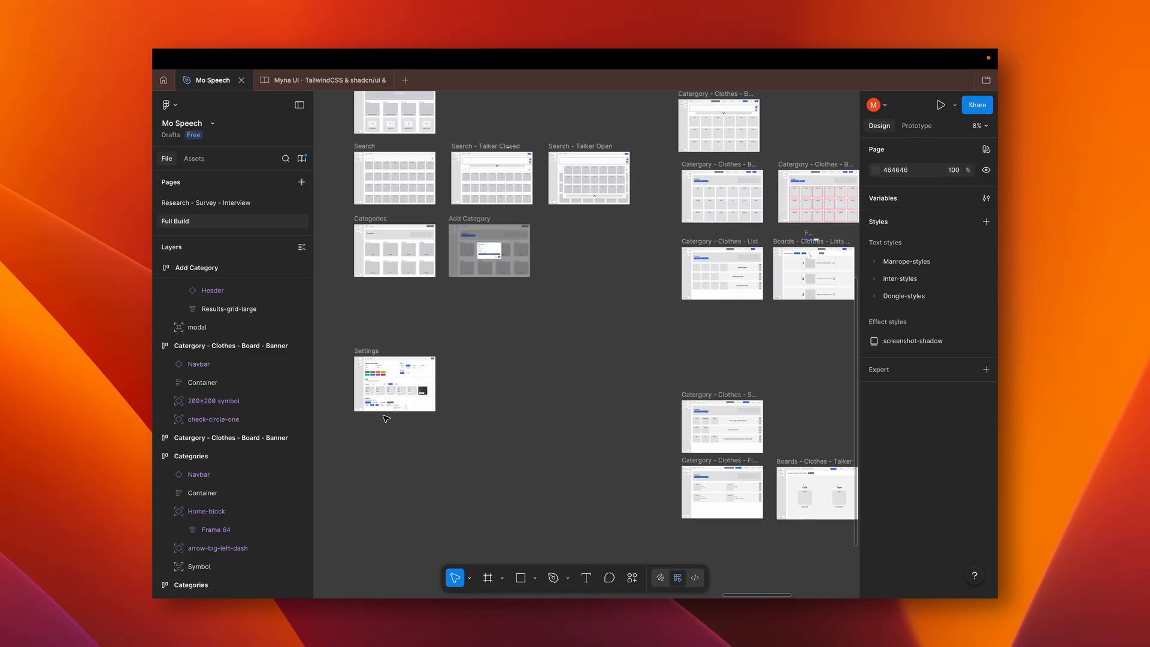
pyautogui.scroll(5, 359, 379)
pyautogui.scroll(5, 361, 380)
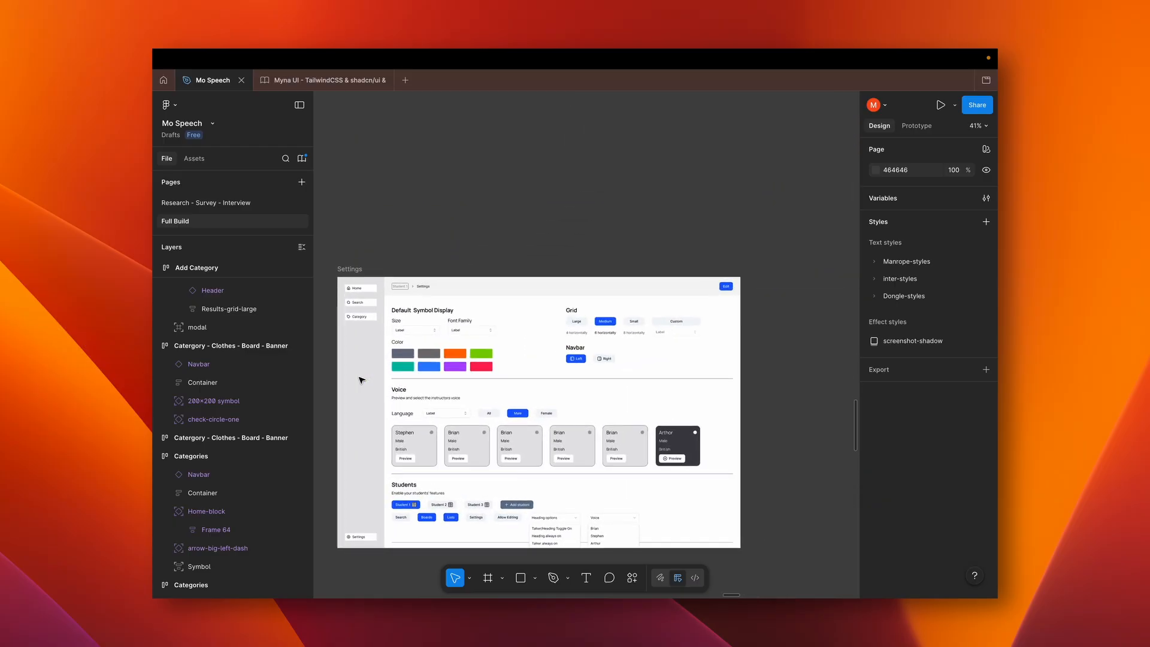
pyautogui.hscroll(-2, 482, 380)
pyautogui.scroll(-1, 483, 379)
pyautogui.hscroll(-1, 482, 380)
pyautogui.scroll(-1, 482, 379)
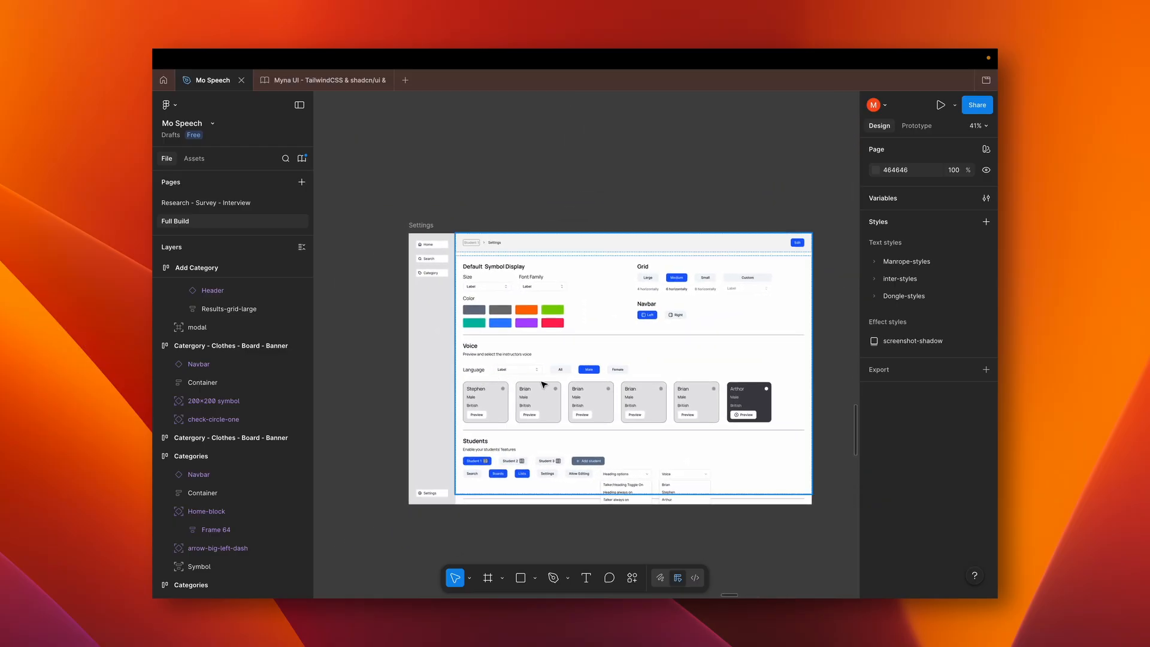
# Examine the Students section of the Settings wireframe, including its feature toggles, Heading options and Voice lists
pyautogui.scroll(2, 564, 381)
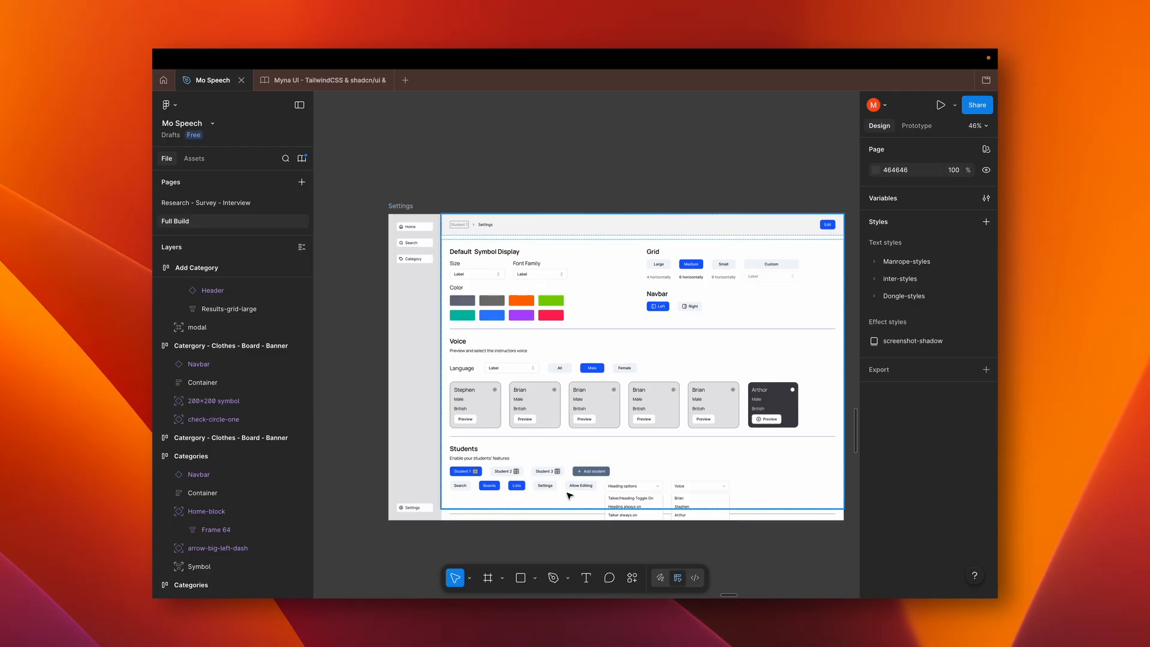
pyautogui.click(632, 516)
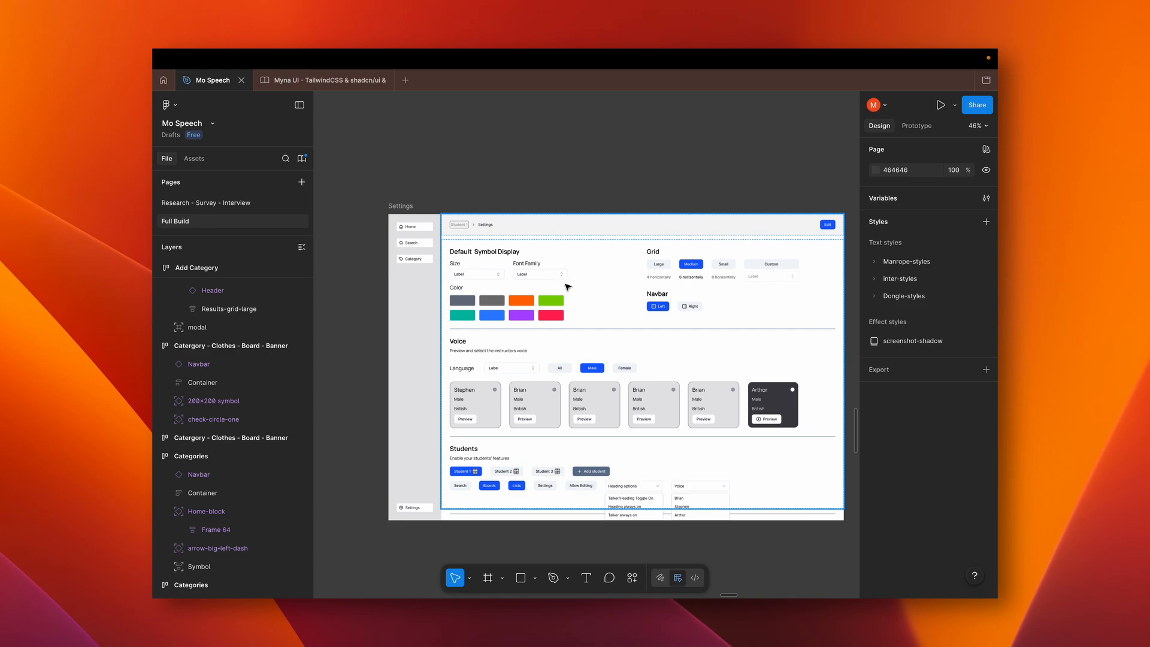
pyautogui.hscroll(1, 568, 287)
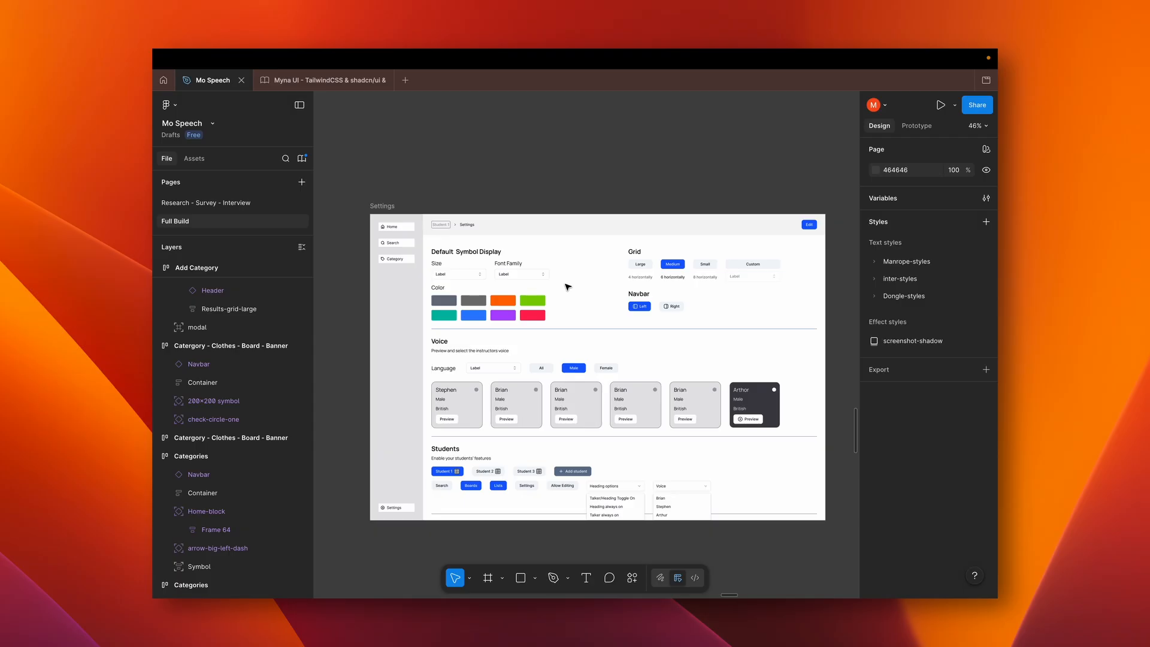
pyautogui.scroll(-3, 568, 287)
pyautogui.scroll(4, 569, 287)
pyautogui.scroll(-2, 571, 287)
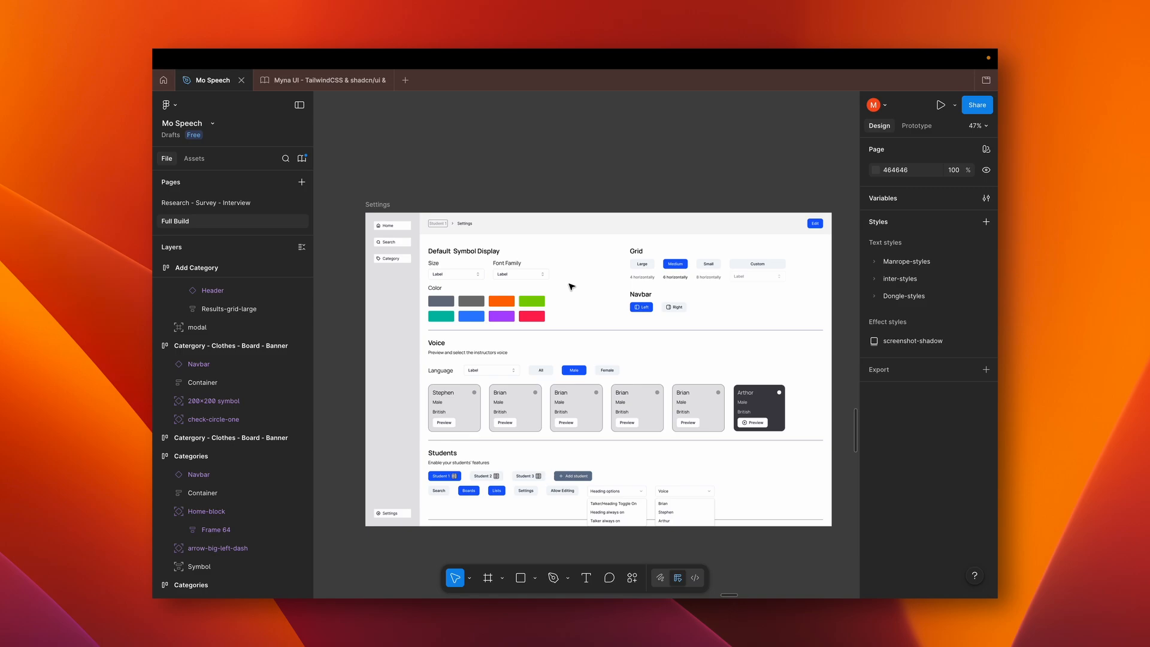
# Survey the Full Build page, comparing the separate Folders, Core words and Checklists wireframe set with the Components-based set
pyautogui.scroll(-5, 571, 287)
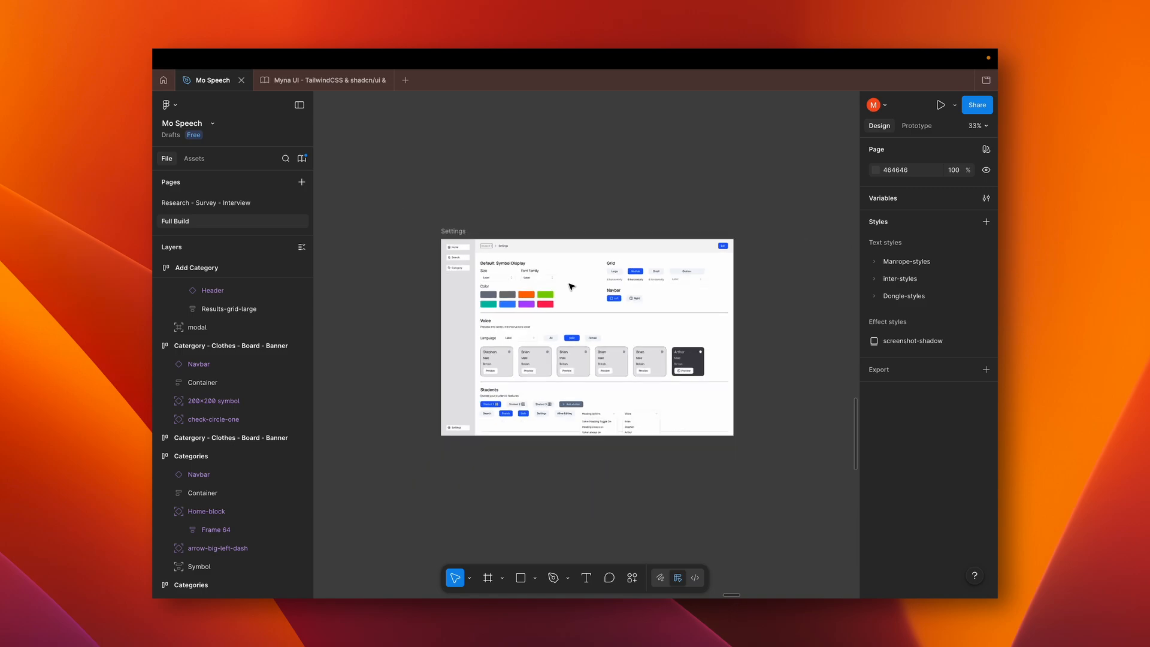
pyautogui.scroll(1, 571, 287)
pyautogui.scroll(6, 571, 287)
pyautogui.scroll(-5, 571, 287)
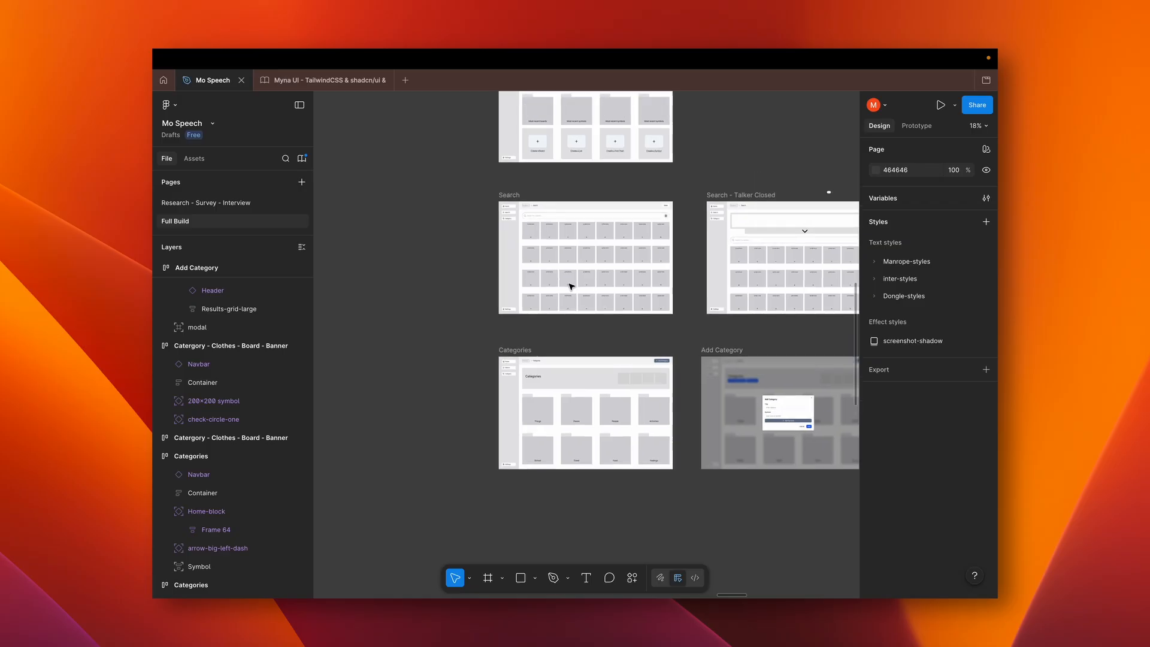
pyautogui.scroll(-3, 571, 287)
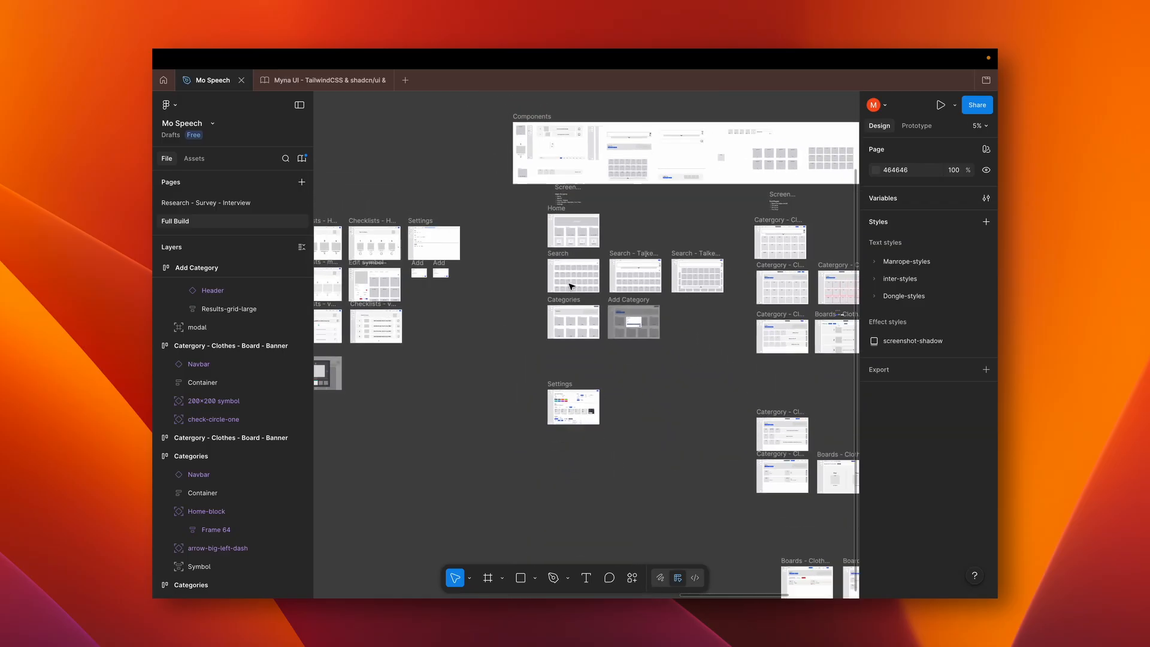
pyautogui.hscroll(-5, 570, 287)
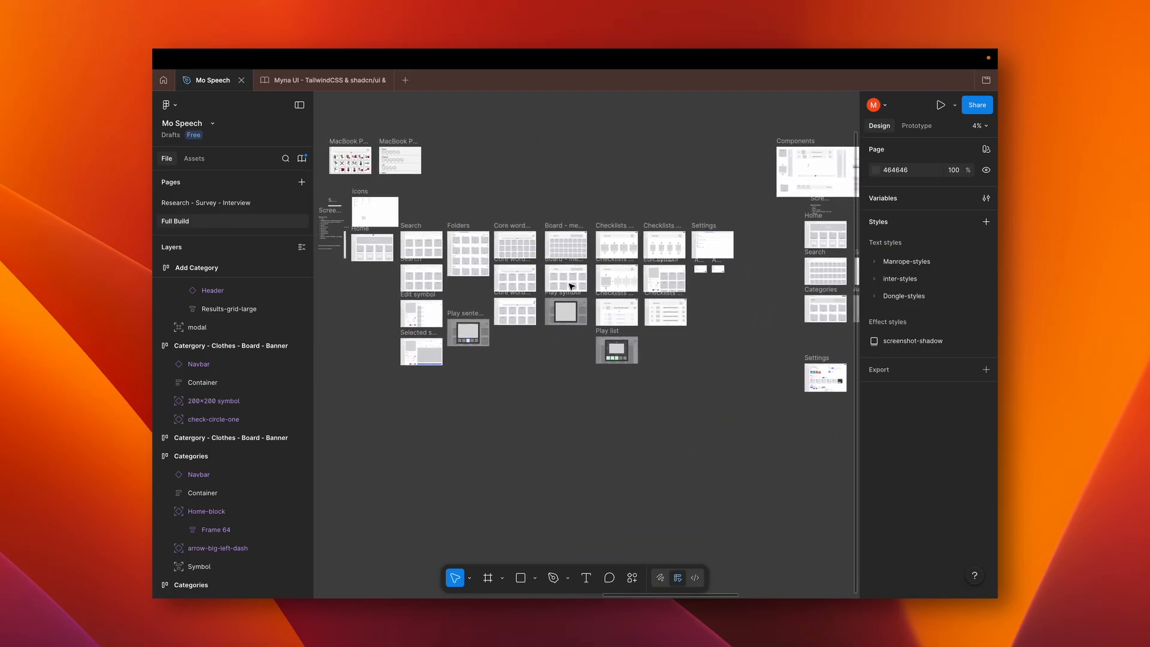
pyautogui.hscroll(10, 571, 287)
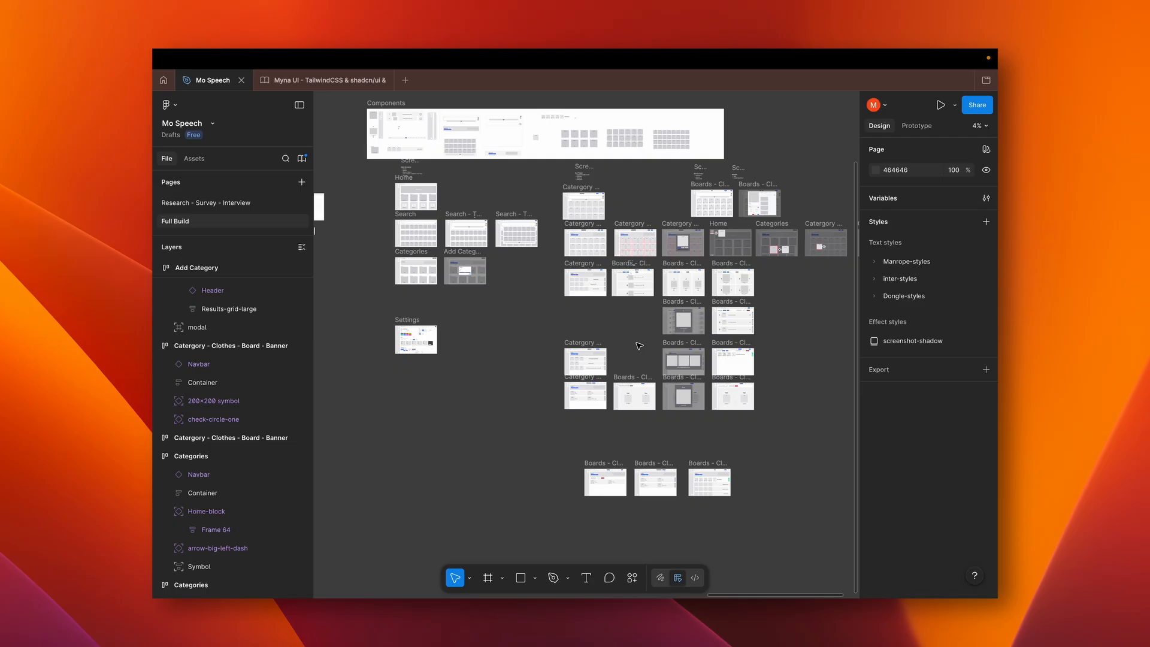
# Look over the Clothes wireframe group once more, covering its boards, lists, sentences, First Then screens and Modelling Mode row
pyautogui.hscroll(10, 639, 345)
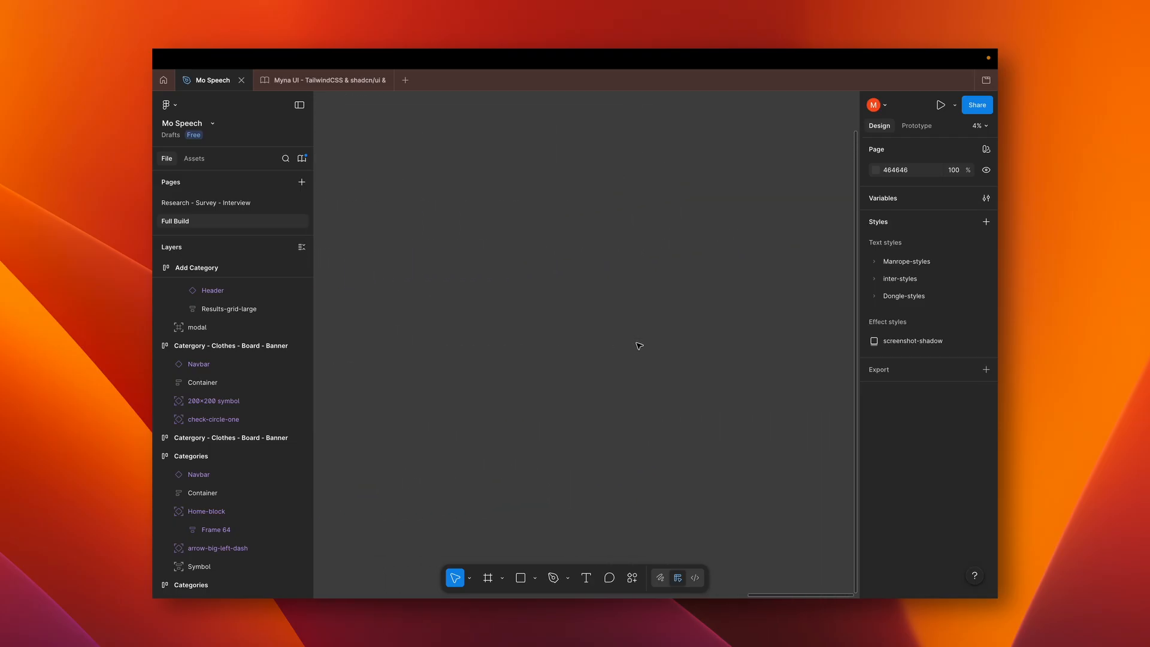
pyautogui.hscroll(-10, 639, 346)
pyautogui.scroll(2, 639, 345)
pyautogui.scroll(2, 639, 346)
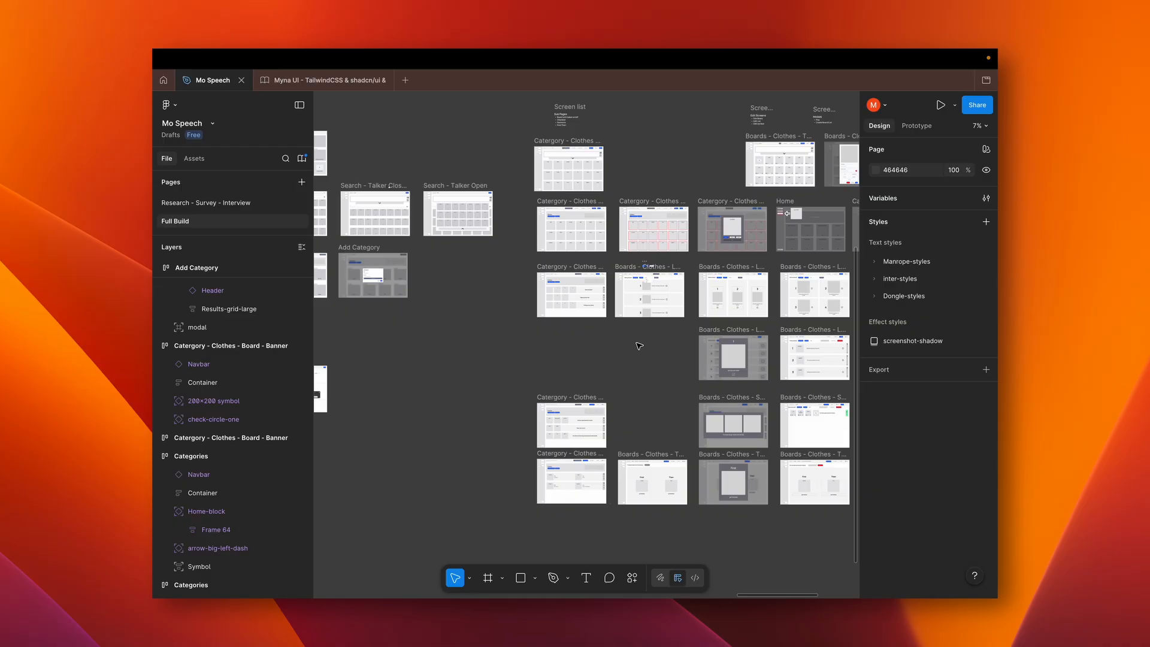
pyautogui.hscroll(5, 639, 346)
pyautogui.scroll(-1, 639, 346)
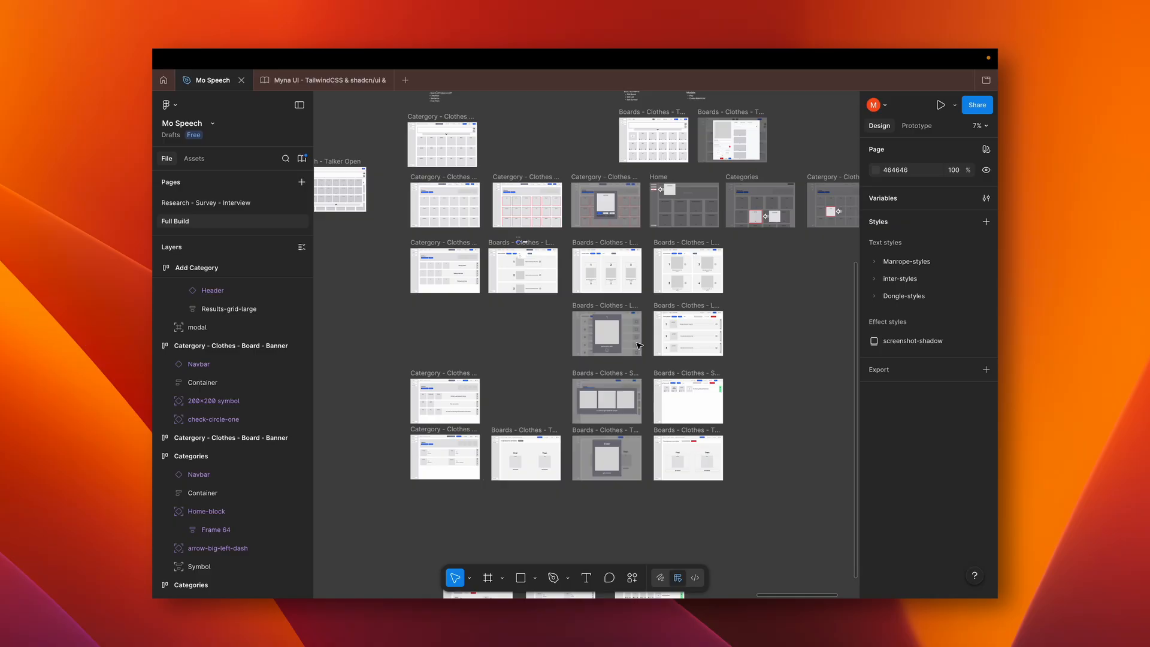
pyautogui.scroll(3, 639, 346)
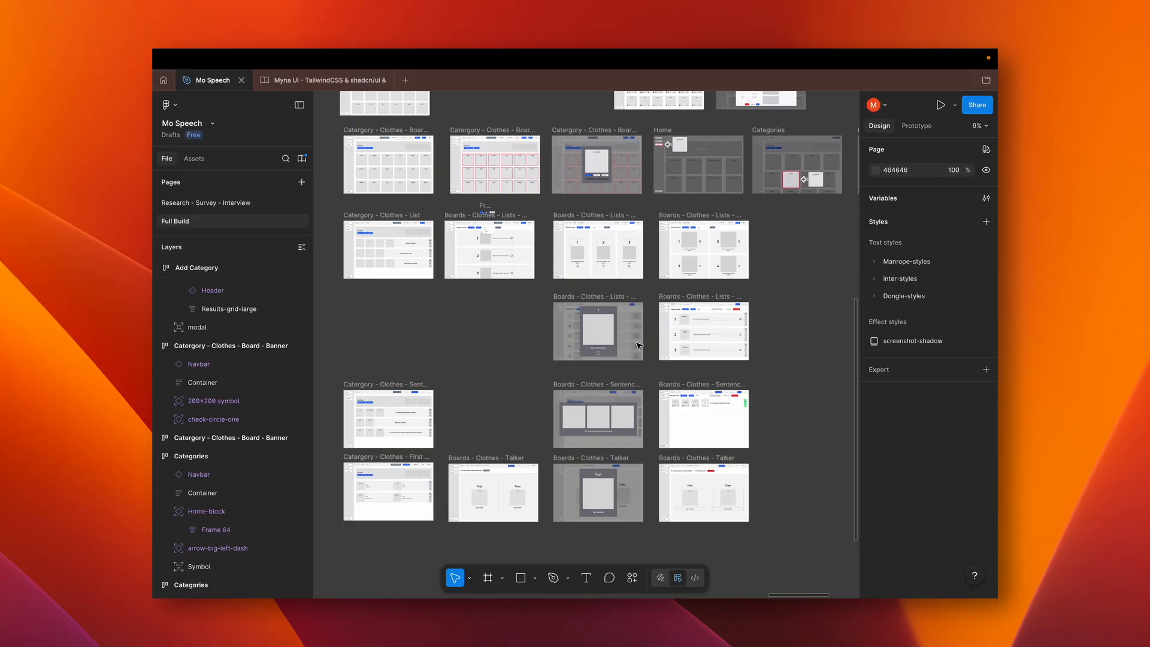
pyautogui.hscroll(10, 639, 345)
pyautogui.scroll(1, 639, 345)
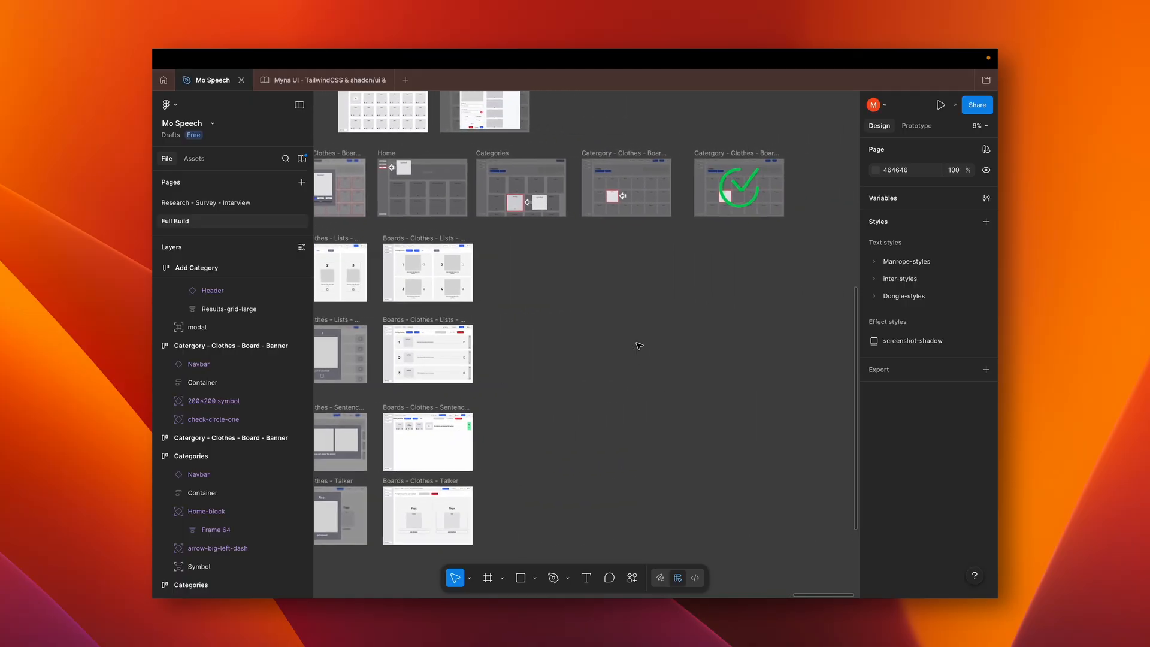
pyautogui.hscroll(-5, 639, 346)
pyautogui.scroll(-1, 639, 345)
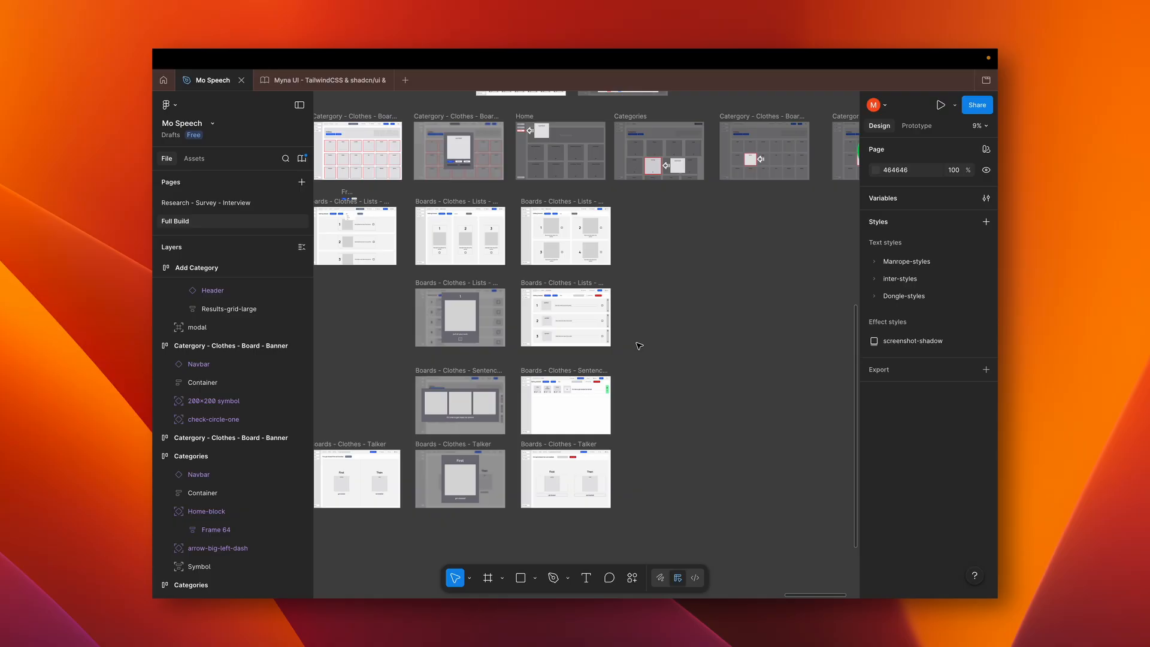
pyautogui.hscroll(6, 639, 345)
pyautogui.scroll(-1, 639, 346)
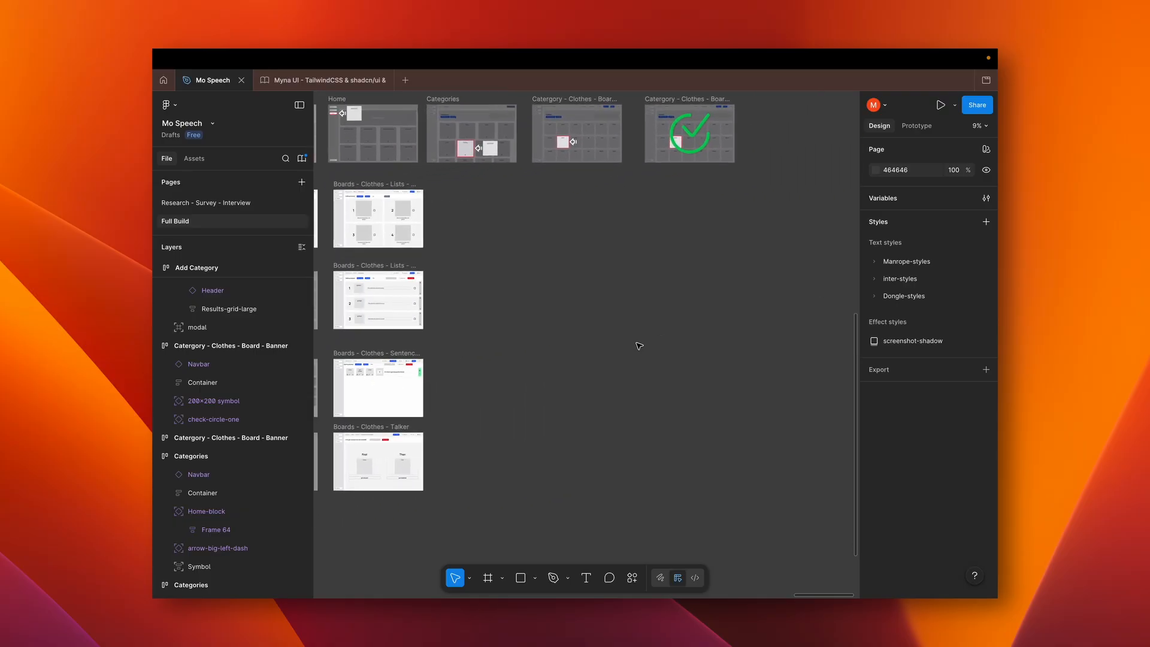
# Review the Clothes List, Sentences and First Then wireframe rows together with the Board Banner, Modelling and Talker board frames above them
pyautogui.hscroll(-7, 639, 346)
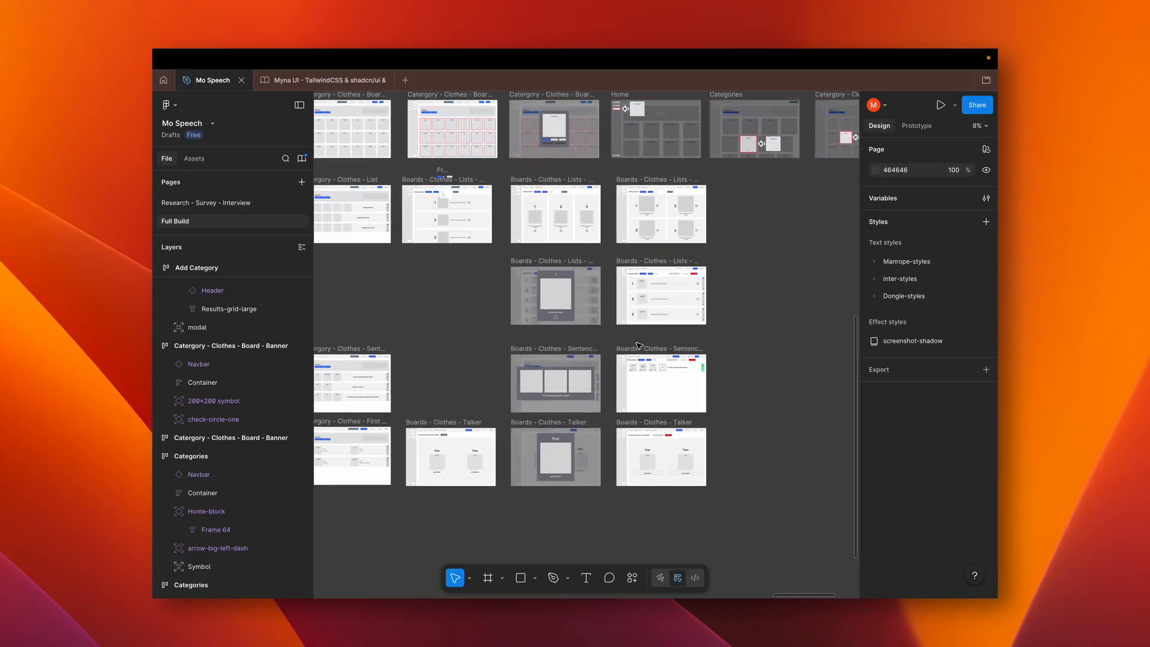
pyautogui.scroll(3, 636, 346)
pyautogui.hscroll(-2, 636, 346)
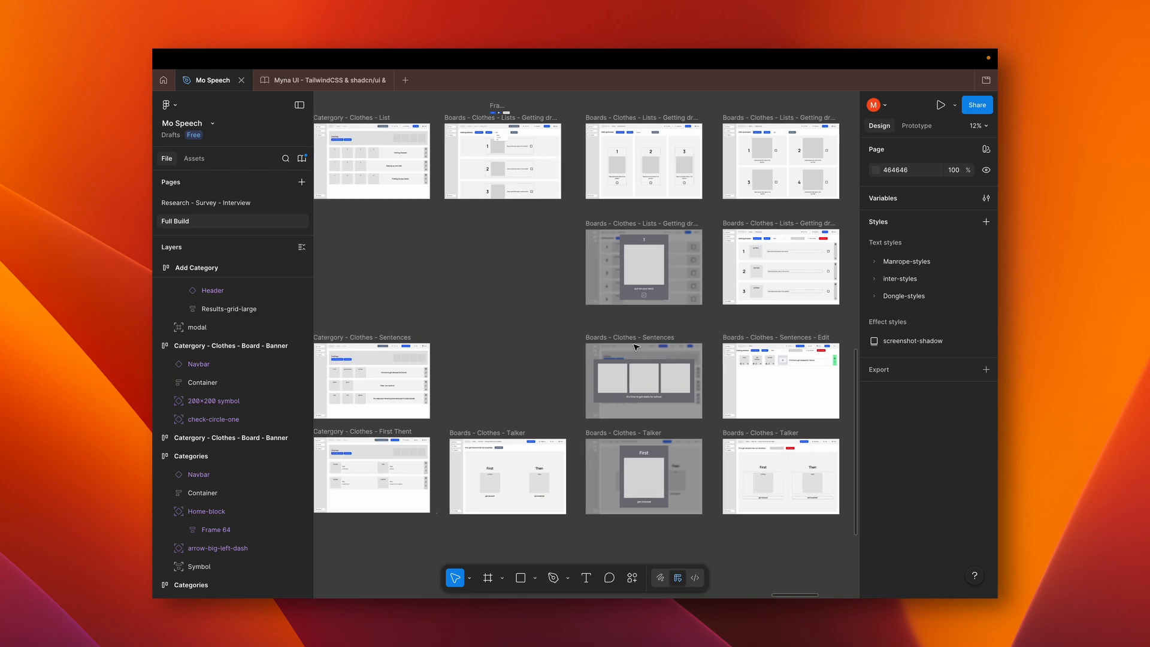
pyautogui.hscroll(-1, 636, 346)
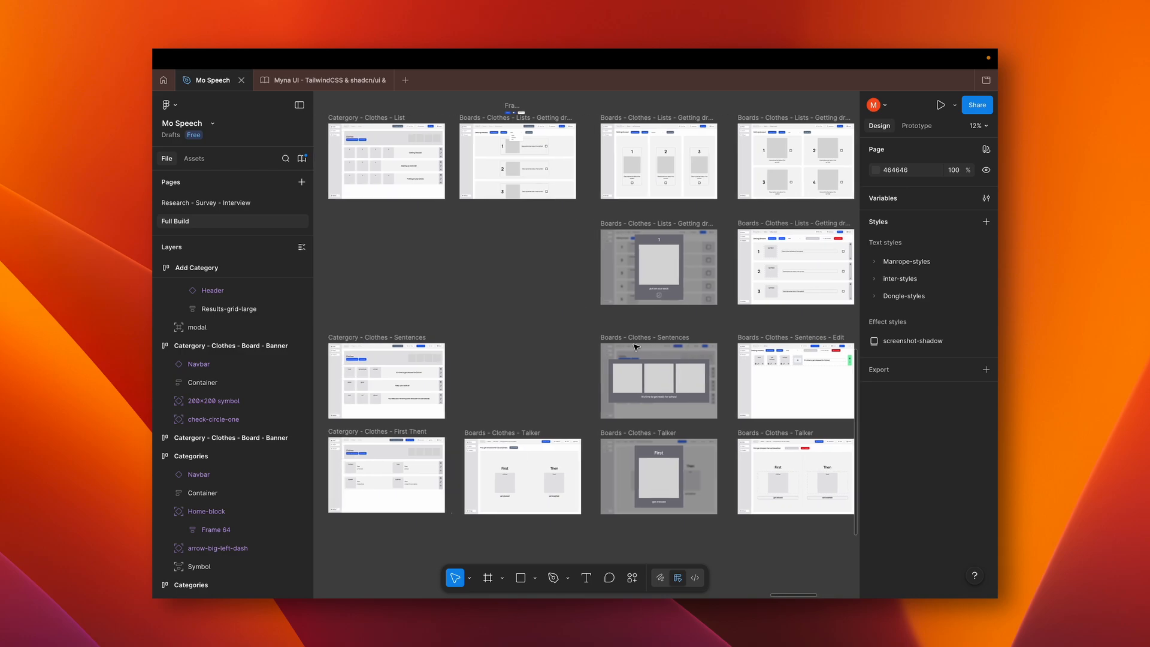
pyautogui.scroll(4, 636, 346)
pyautogui.hscroll(-1, 636, 346)
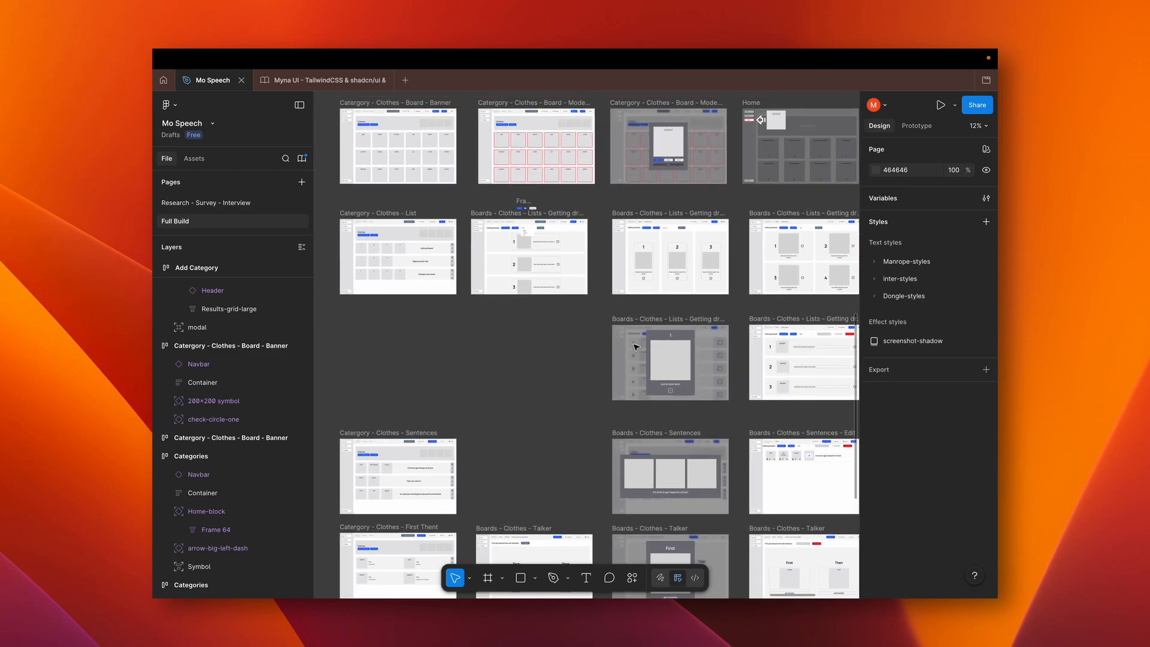
pyautogui.scroll(3, 636, 346)
pyautogui.hscroll(-1, 636, 346)
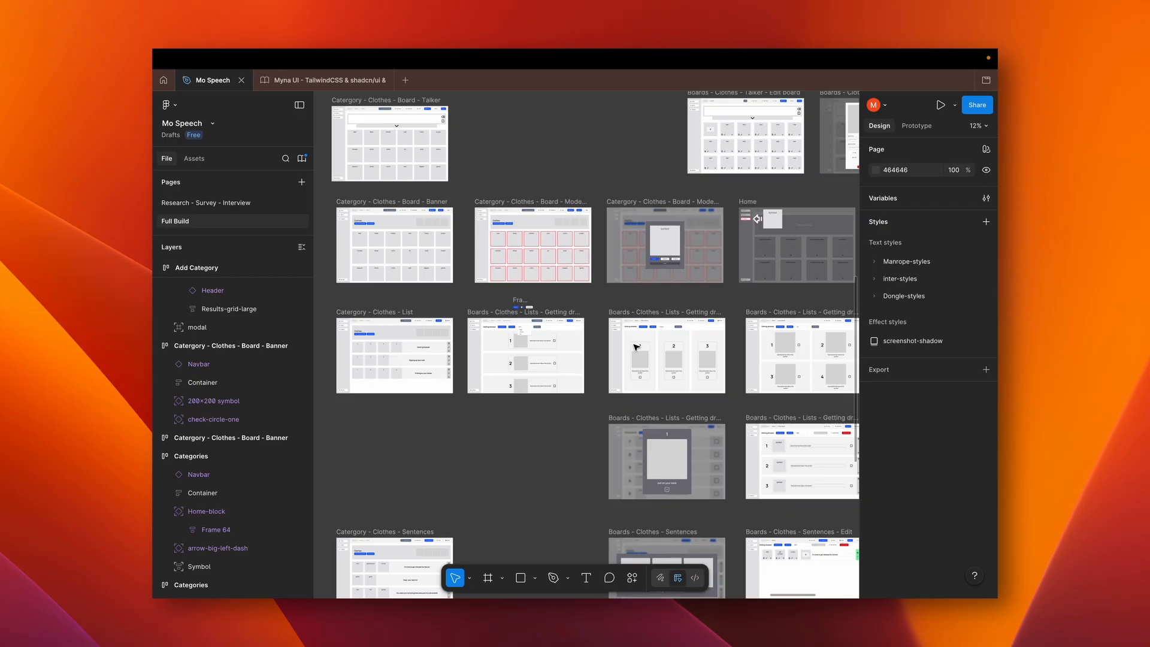
pyautogui.scroll(-5, 636, 347)
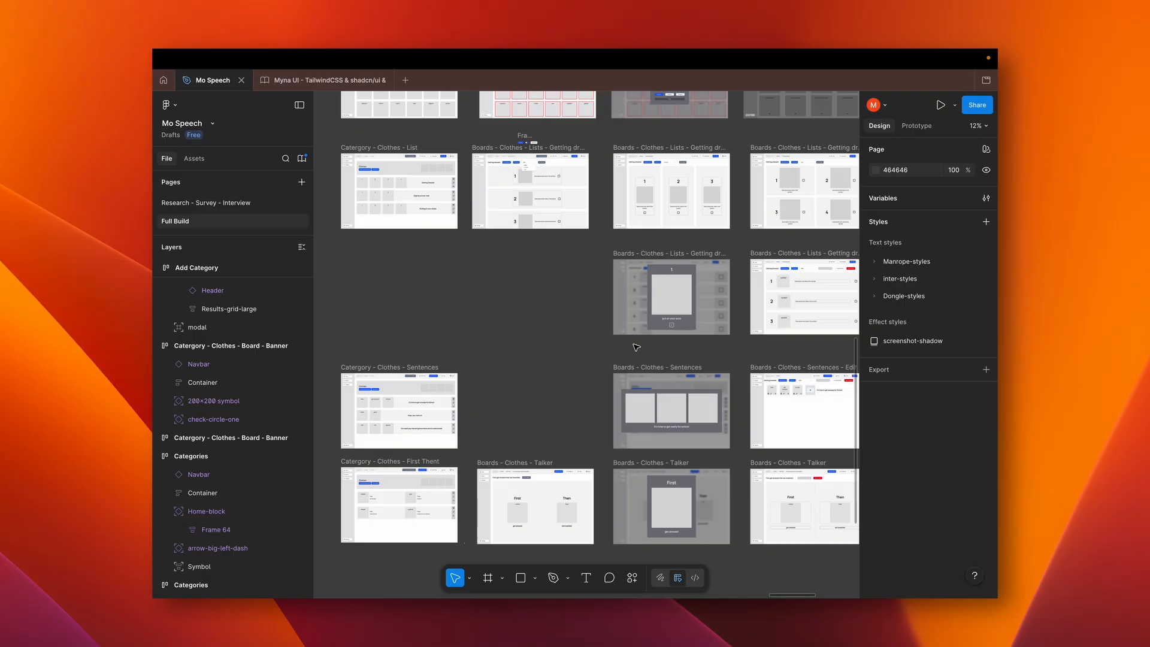
pyautogui.scroll(4, 636, 347)
pyautogui.scroll(1, 636, 347)
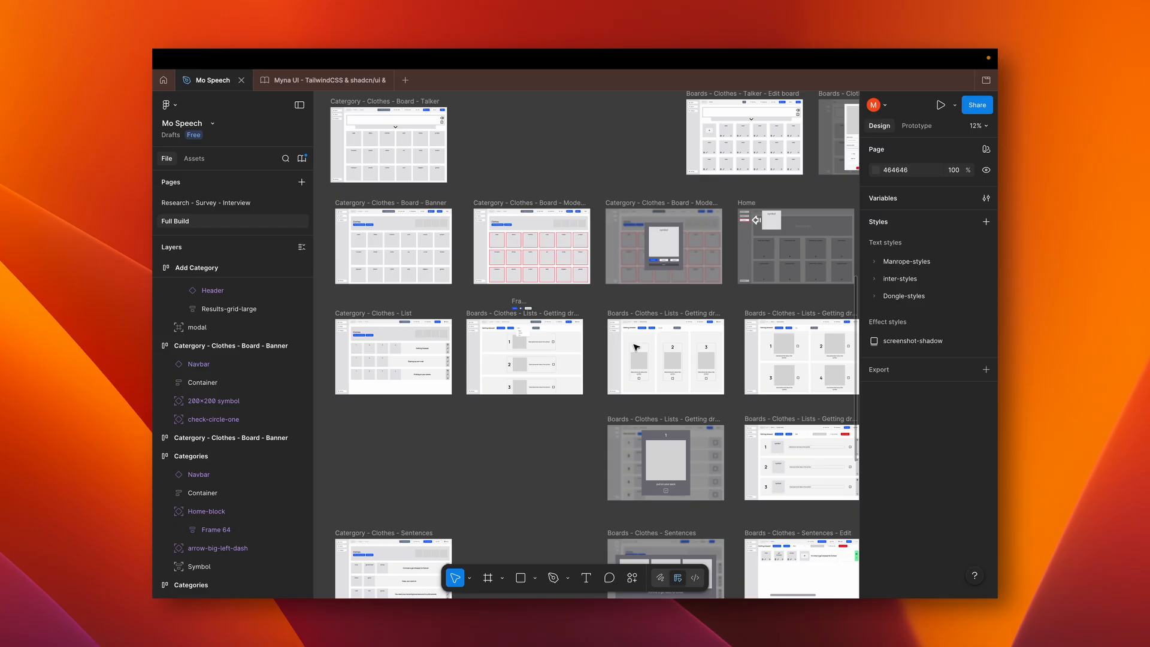
pyautogui.moveTo(772, 53)
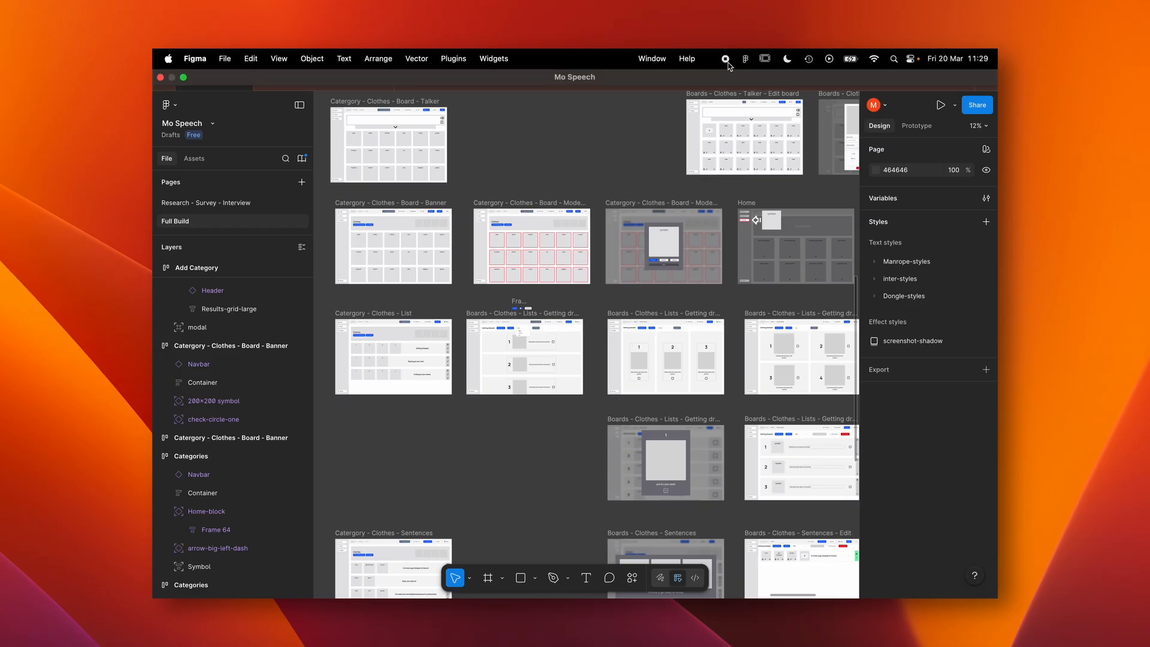